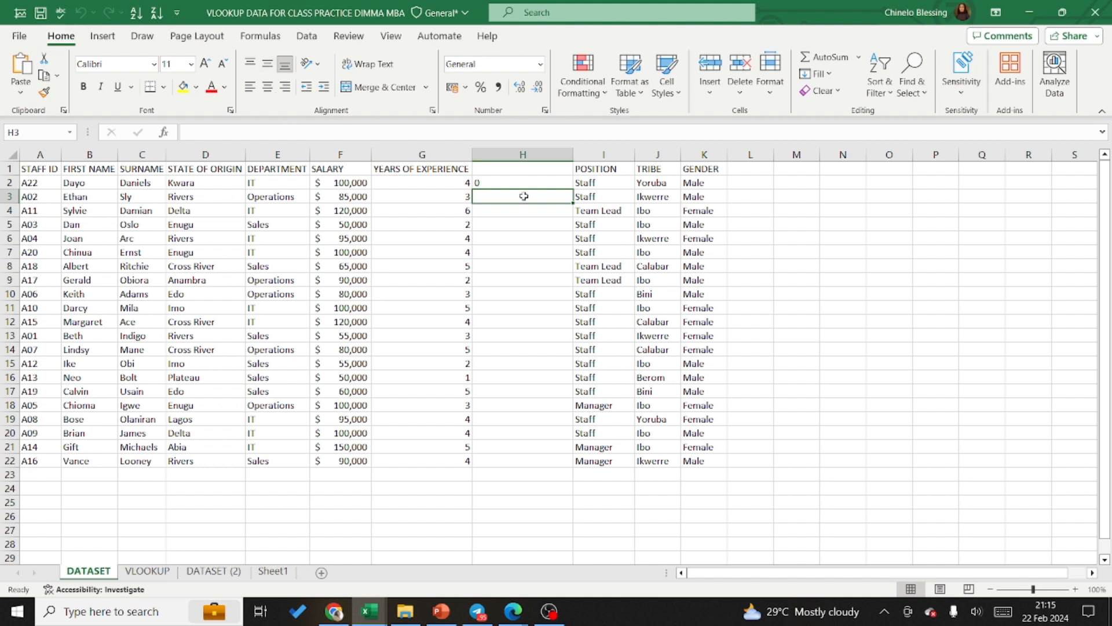
Step: Delete the extra column H between YEARS OF EXPERIENCE and POSITION on the DATASET sheet
{"action": "left_click", "coordinate": [512, 153]}
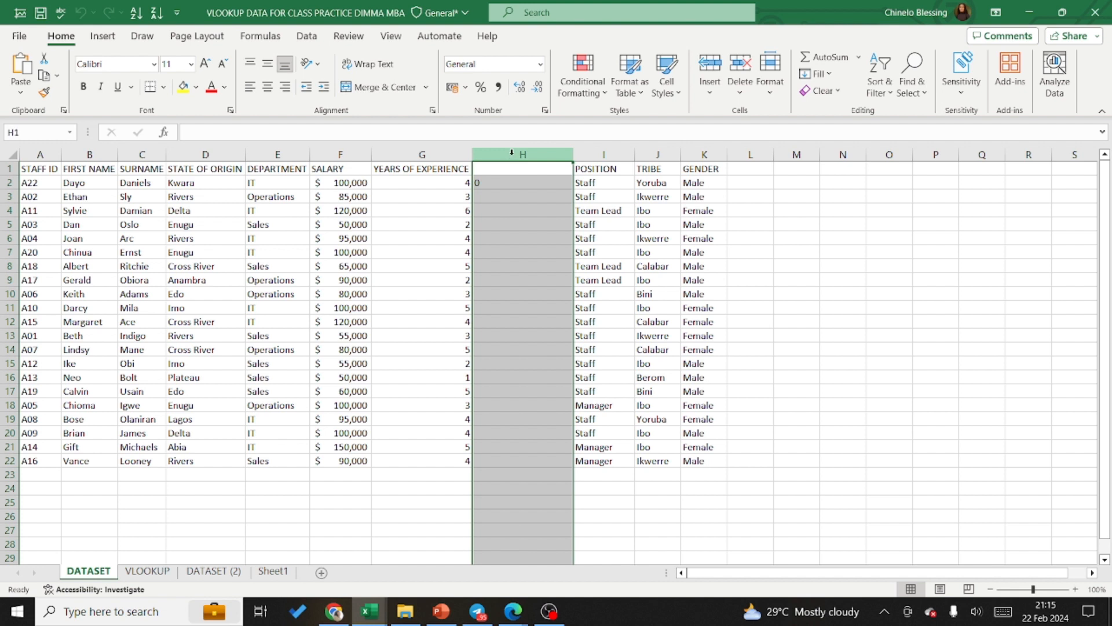
{"action": "right_click", "coordinate": [548, 151]}
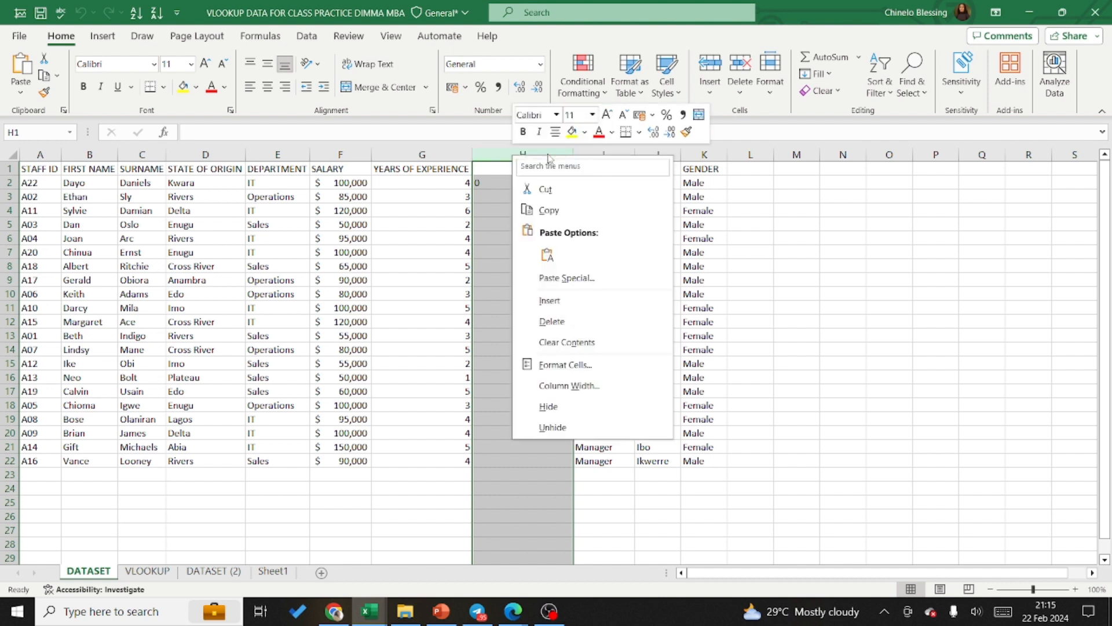
{"action": "right_click", "coordinate": [547, 152]}
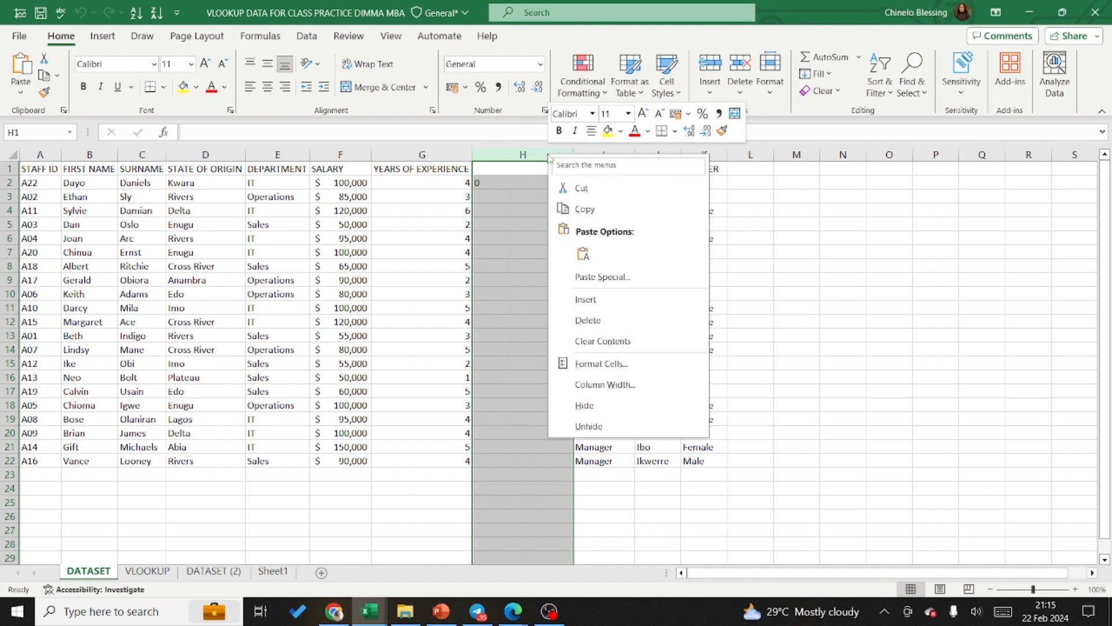
{"action": "left_click", "coordinate": [588, 321]}
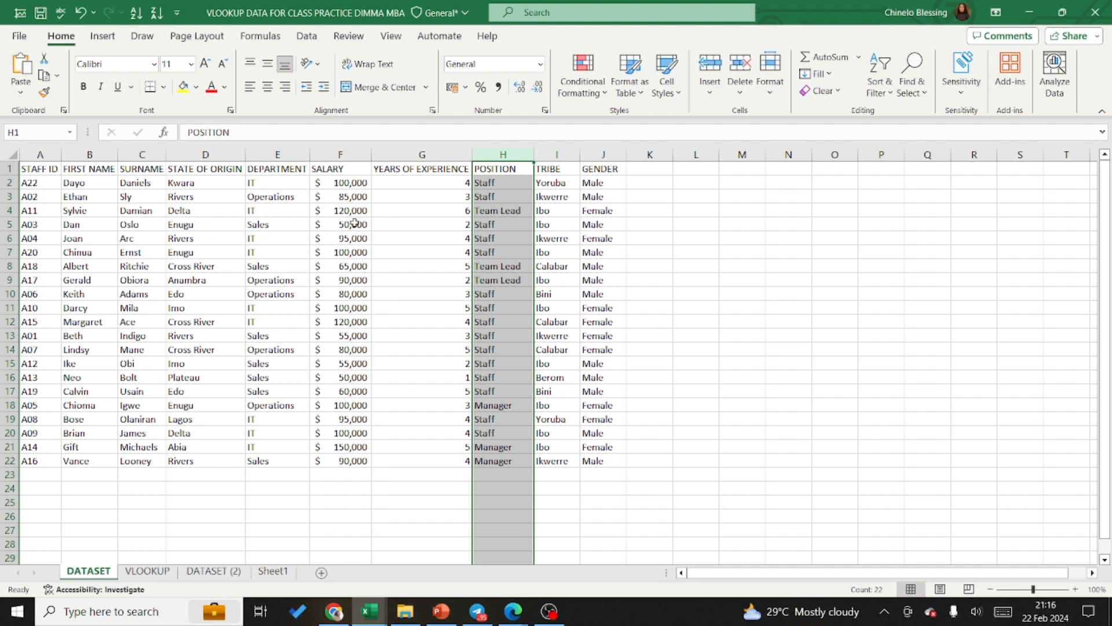
{"action": "left_click", "coordinate": [422, 198]}
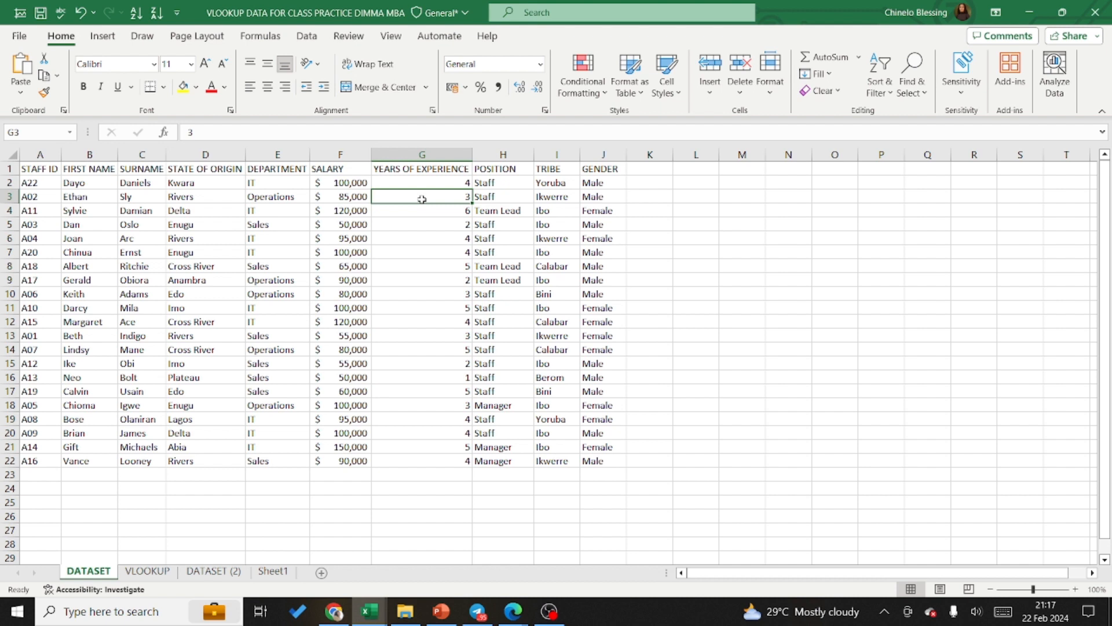
{"action": "left_click", "coordinate": [347, 271]}
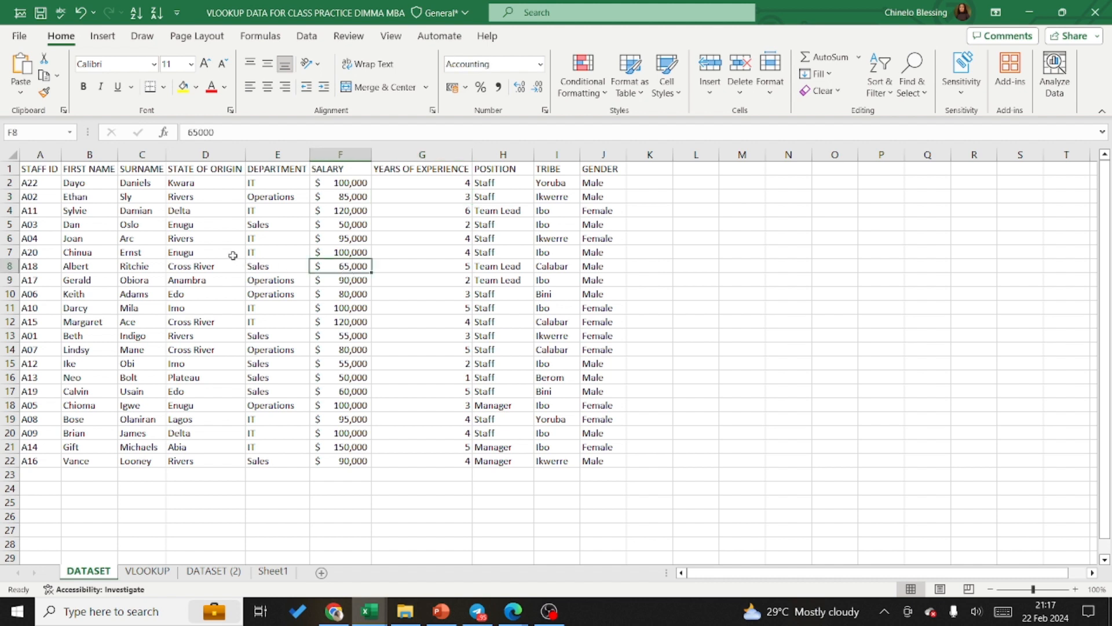
{"action": "left_click", "coordinate": [202, 237]}
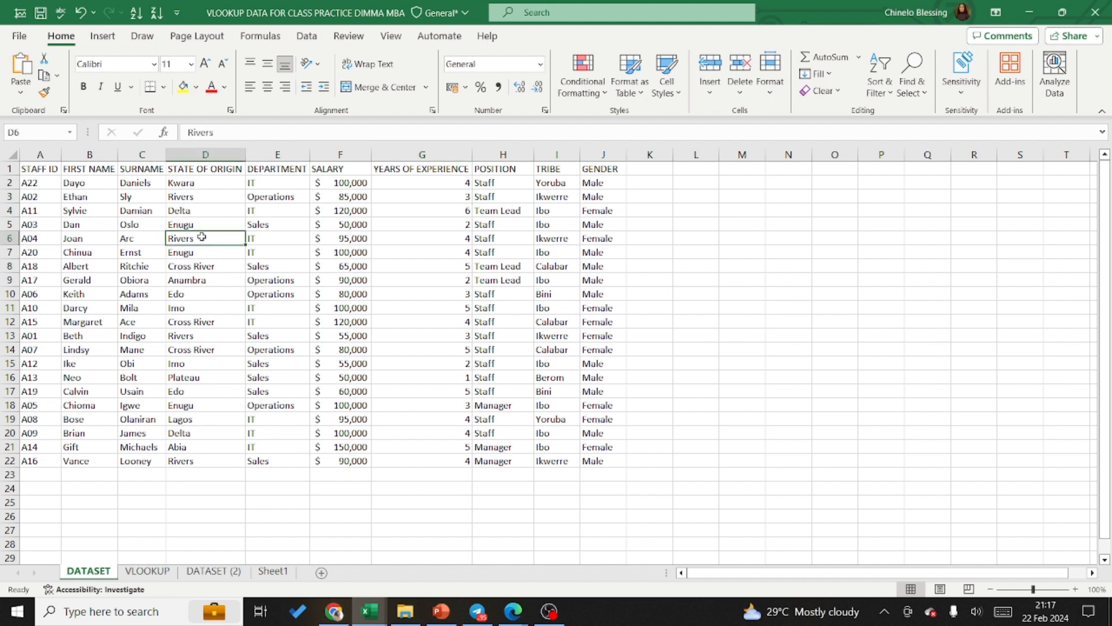
{"action": "left_click", "coordinate": [122, 270]}
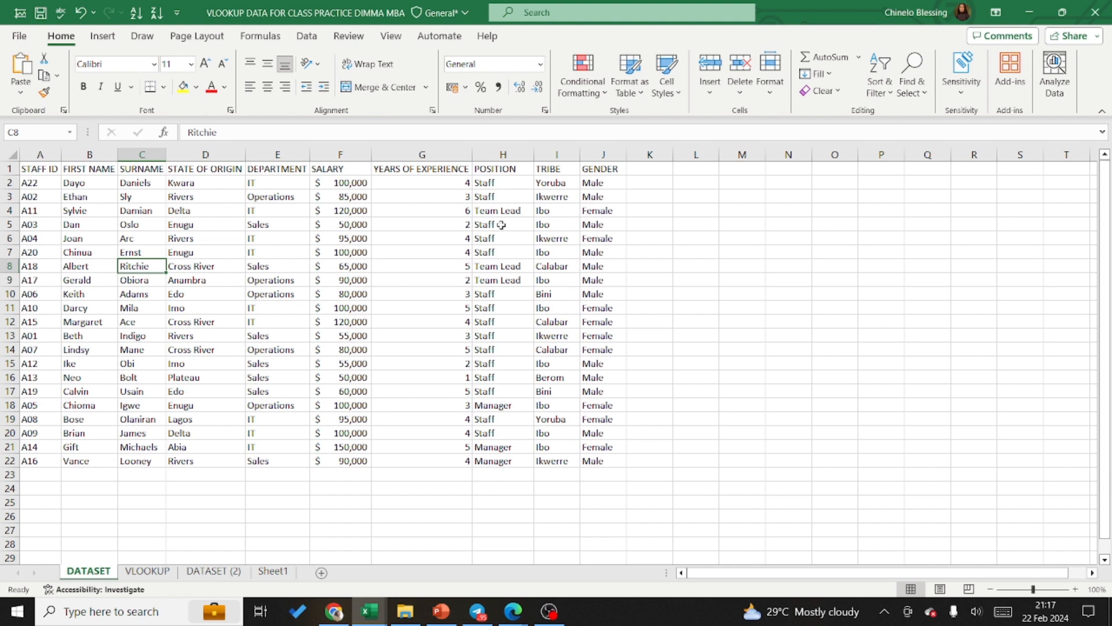
{"action": "left_click", "coordinate": [720, 229]}
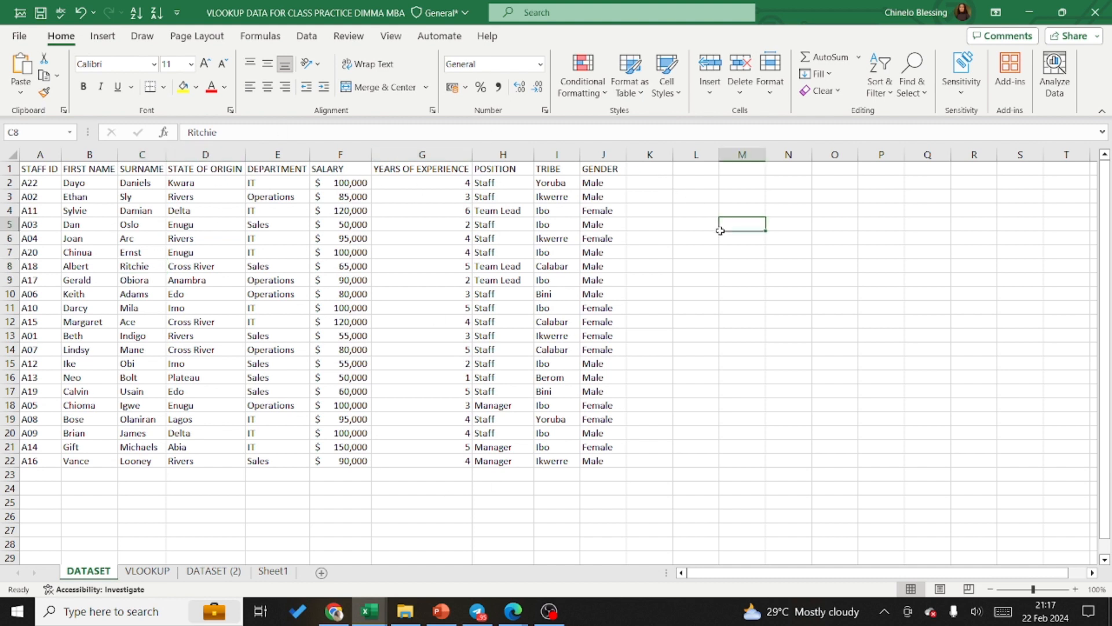
{"action": "left_click", "coordinate": [479, 265]}
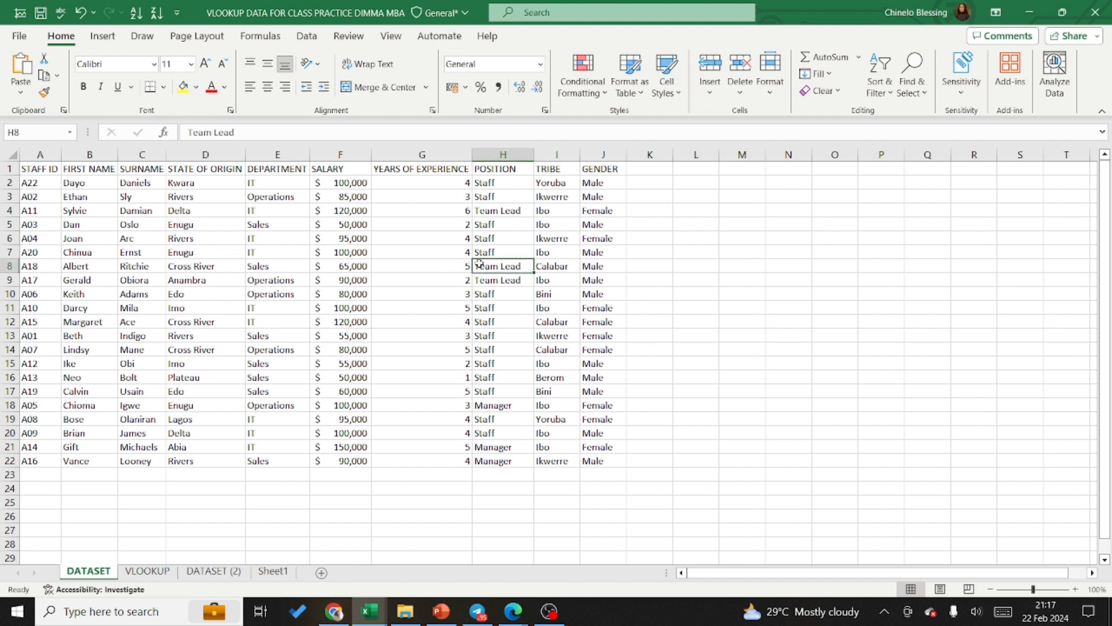
{"action": "left_click", "coordinate": [274, 267]}
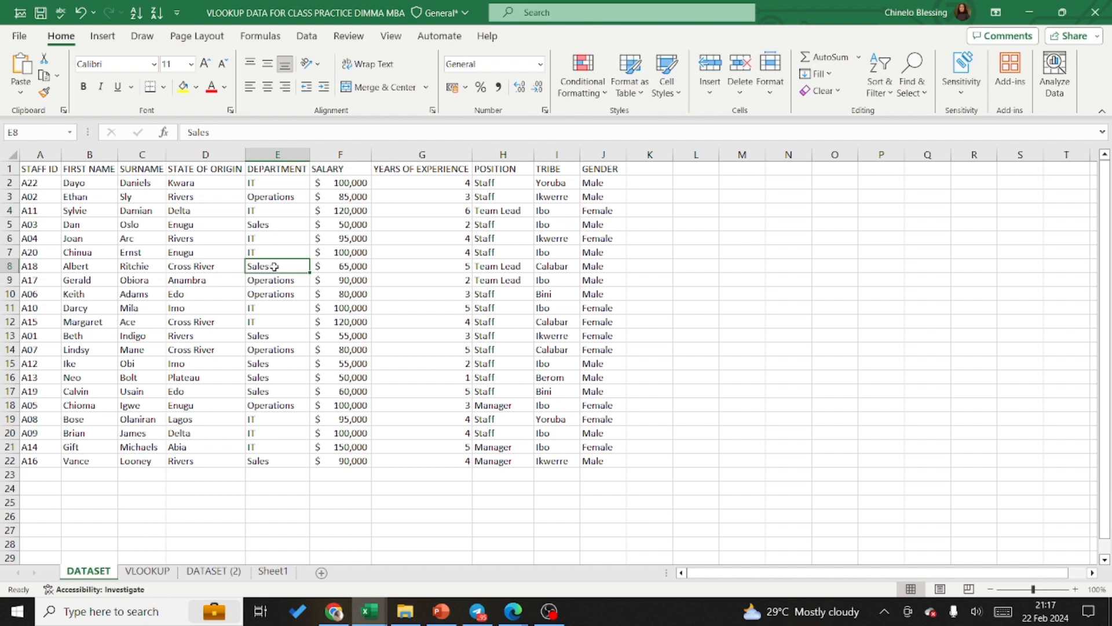
{"action": "key", "text": "ctrl+a"}
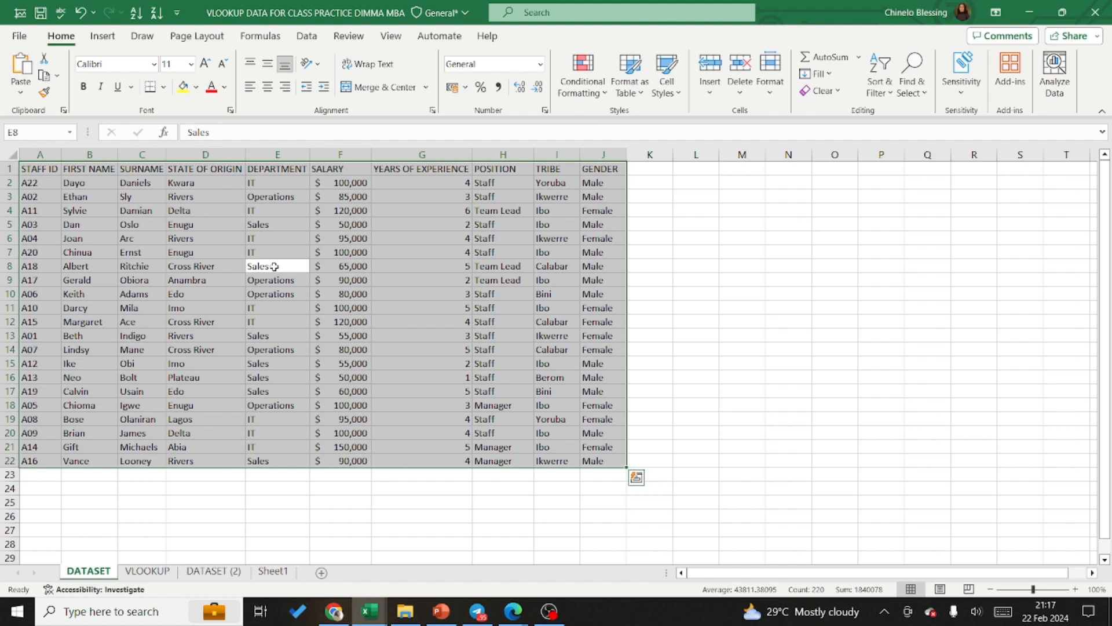
{"action": "left_click", "coordinate": [692, 247]}
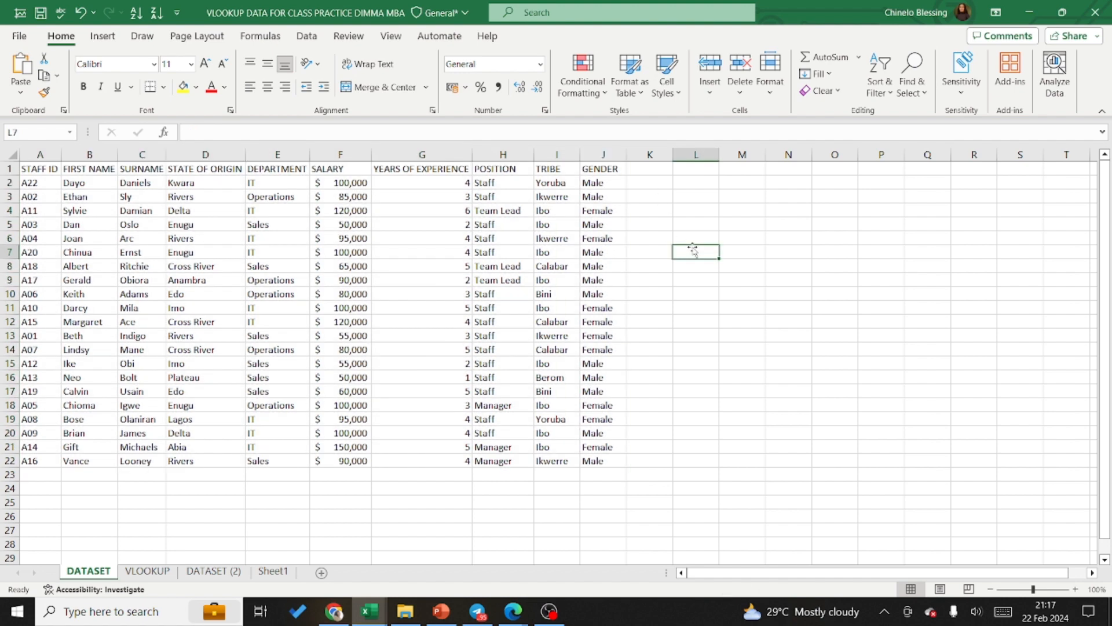
{"action": "left_click", "coordinate": [12, 154]}
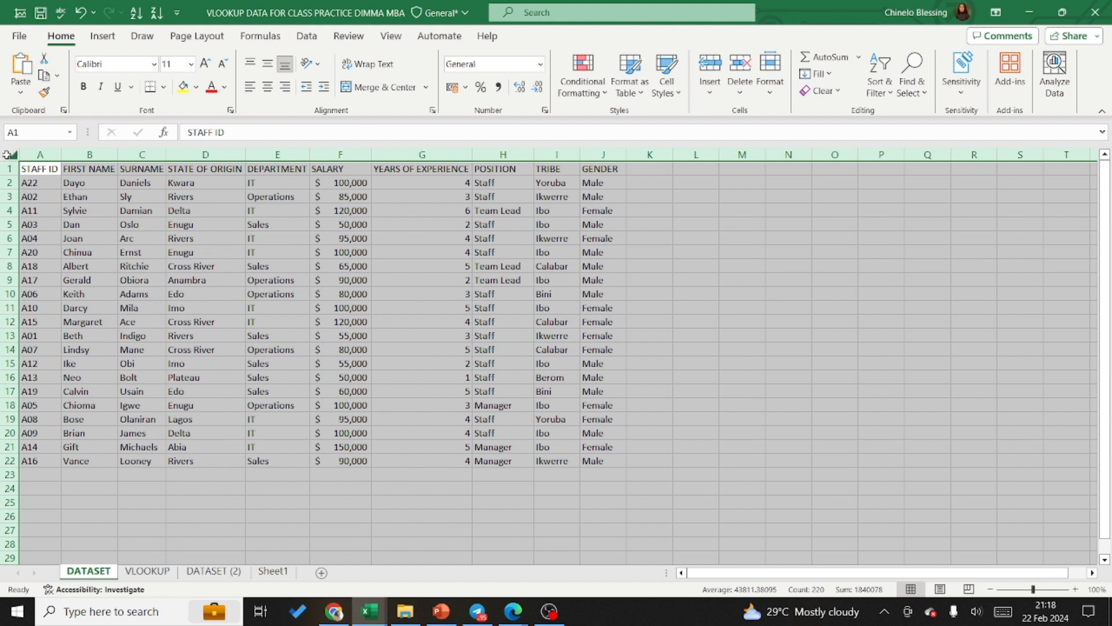
{"action": "left_click", "coordinate": [724, 294]}
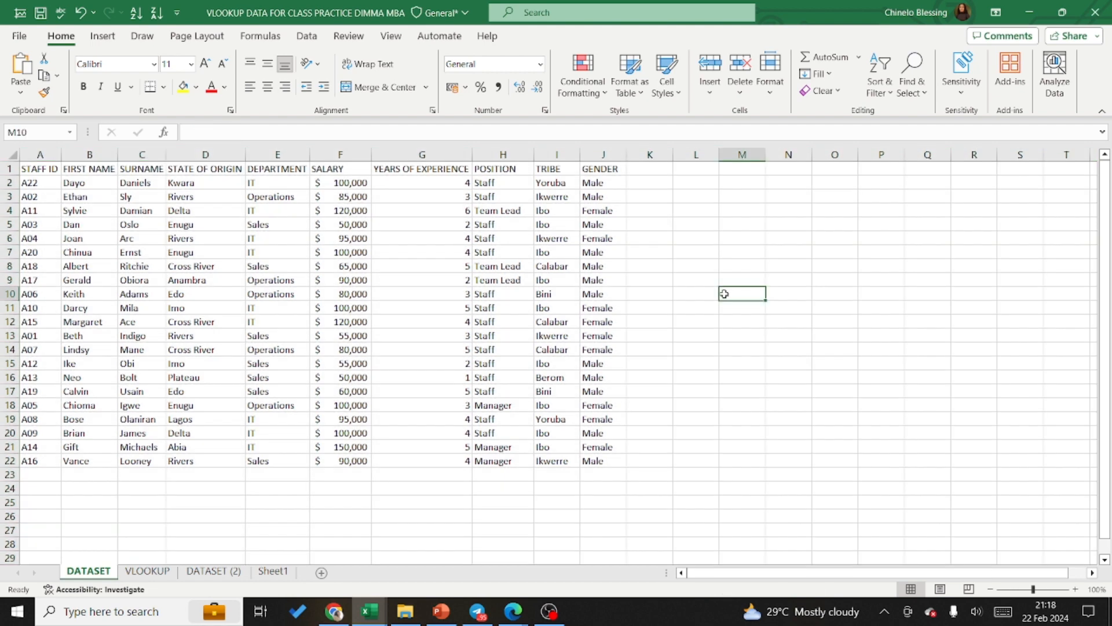
Step: Convert the whole data range A1:J22 into a table, keeping the first row as its headers
{"action": "left_click", "coordinate": [388, 284]}
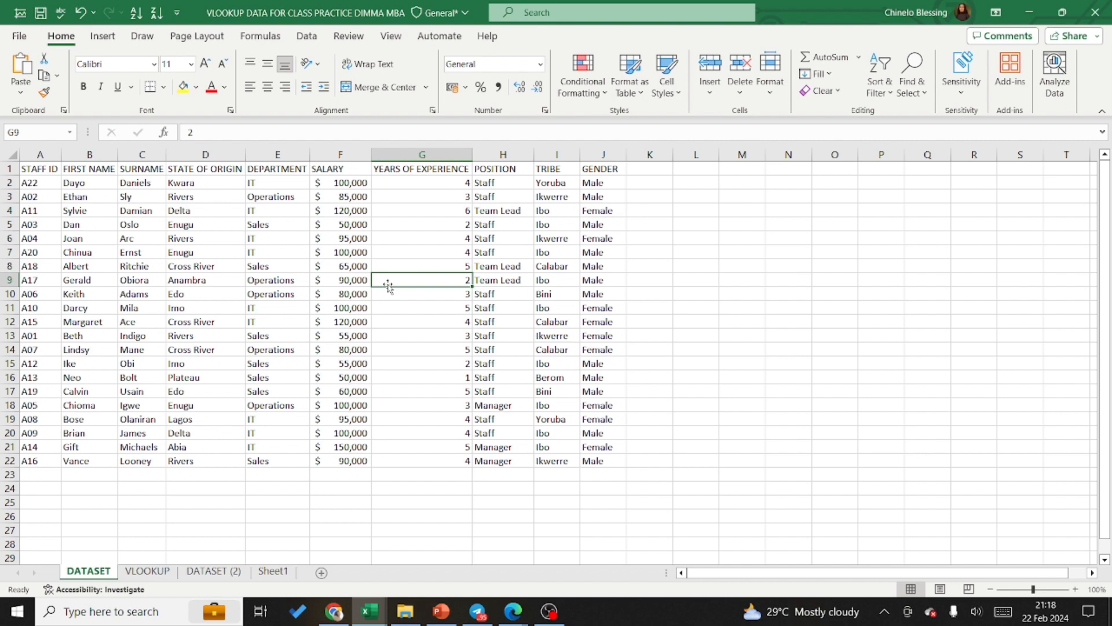
{"action": "key", "text": "ctrl+a"}
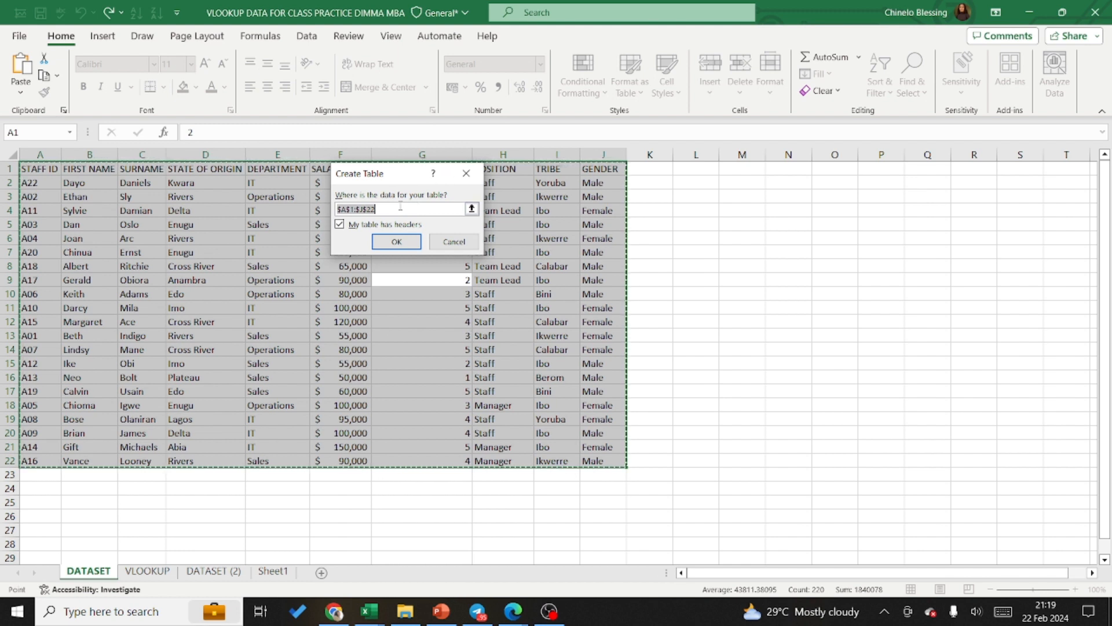
{"action": "left_click", "coordinate": [340, 225]}
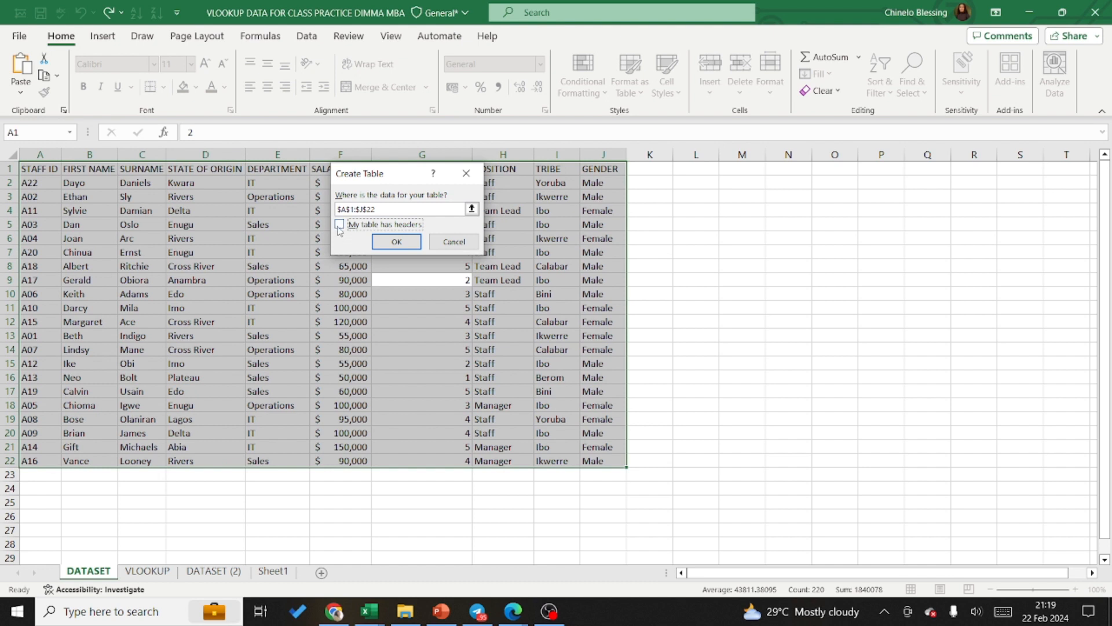
{"action": "left_click", "coordinate": [340, 225]}
{"action": "left_click", "coordinate": [339, 225]}
{"action": "left_click", "coordinate": [398, 242]}
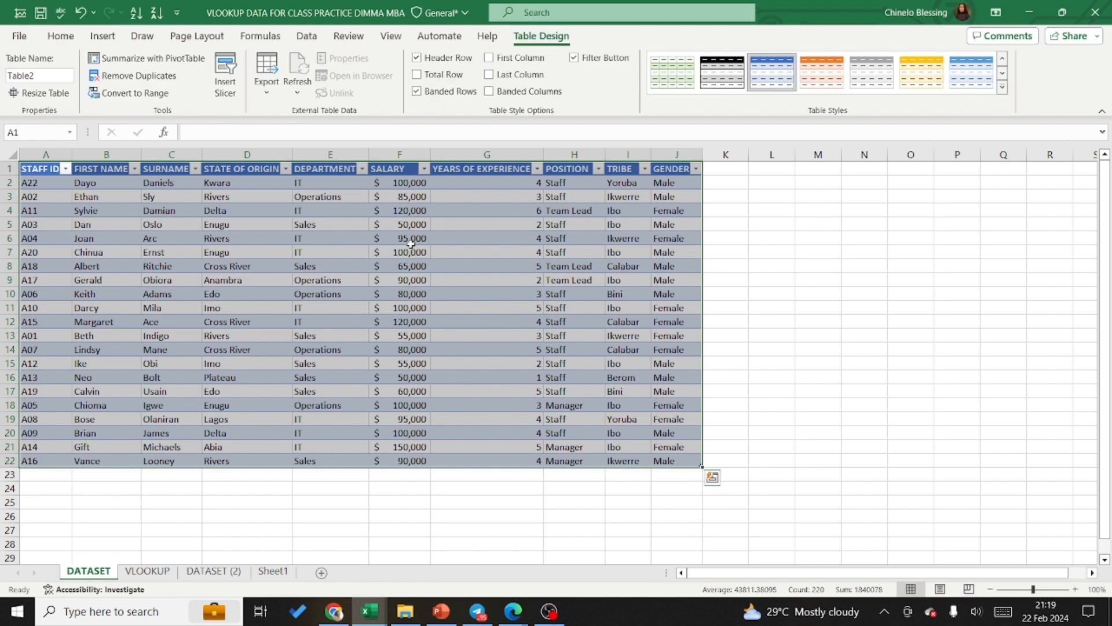
{"action": "left_click", "coordinate": [759, 263]}
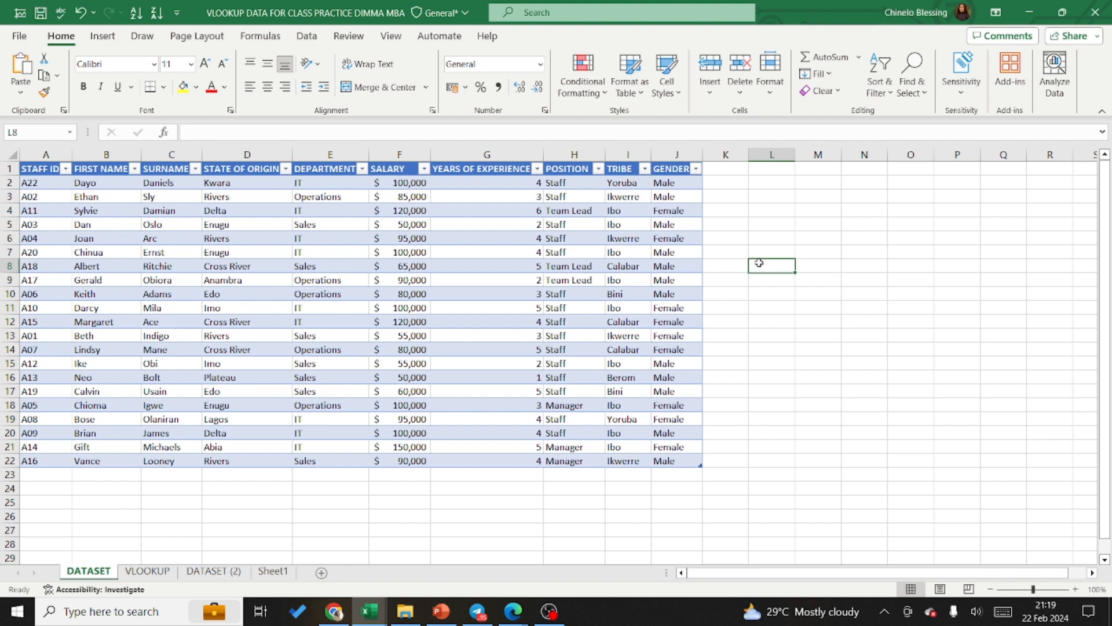
{"action": "left_click", "coordinate": [313, 266]}
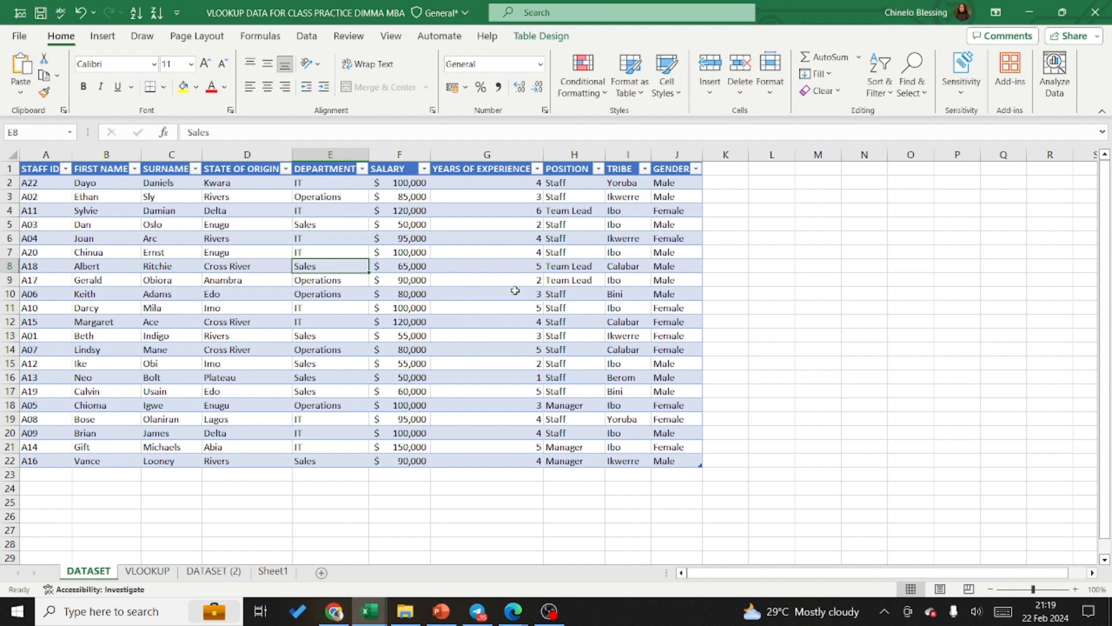
{"action": "left_click", "coordinate": [761, 263]}
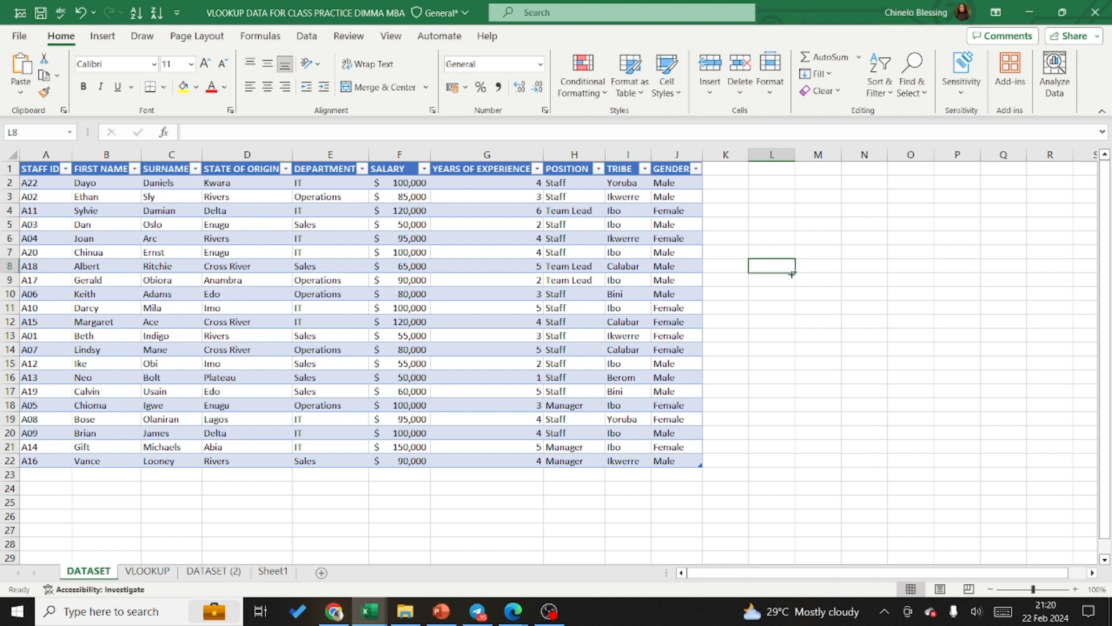
{"action": "left_click", "coordinate": [473, 278]}
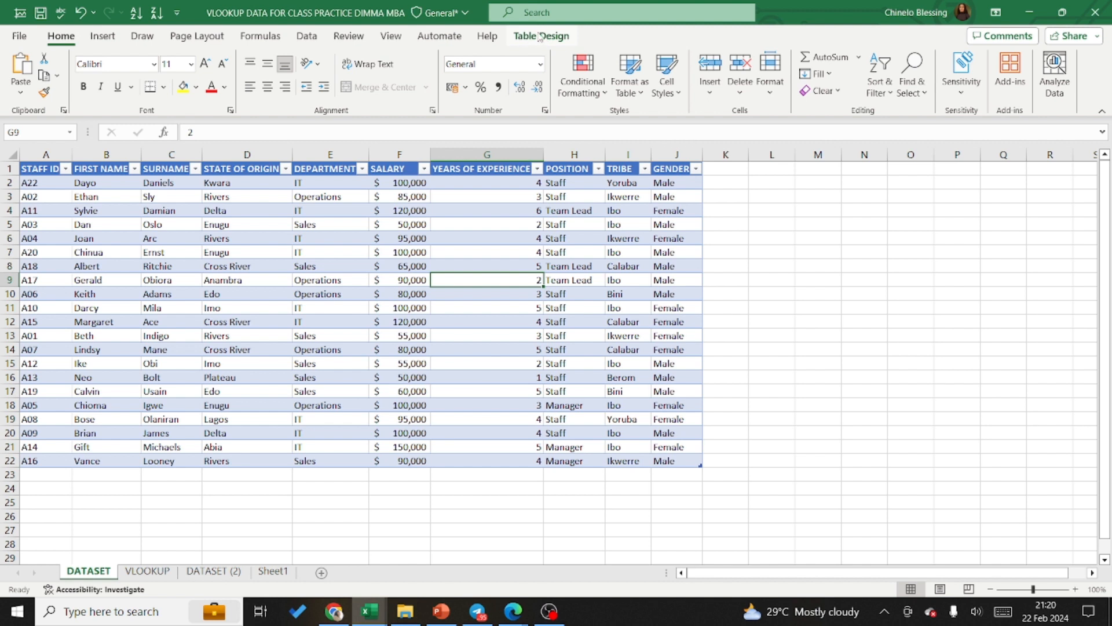
{"action": "left_click", "coordinate": [774, 216]}
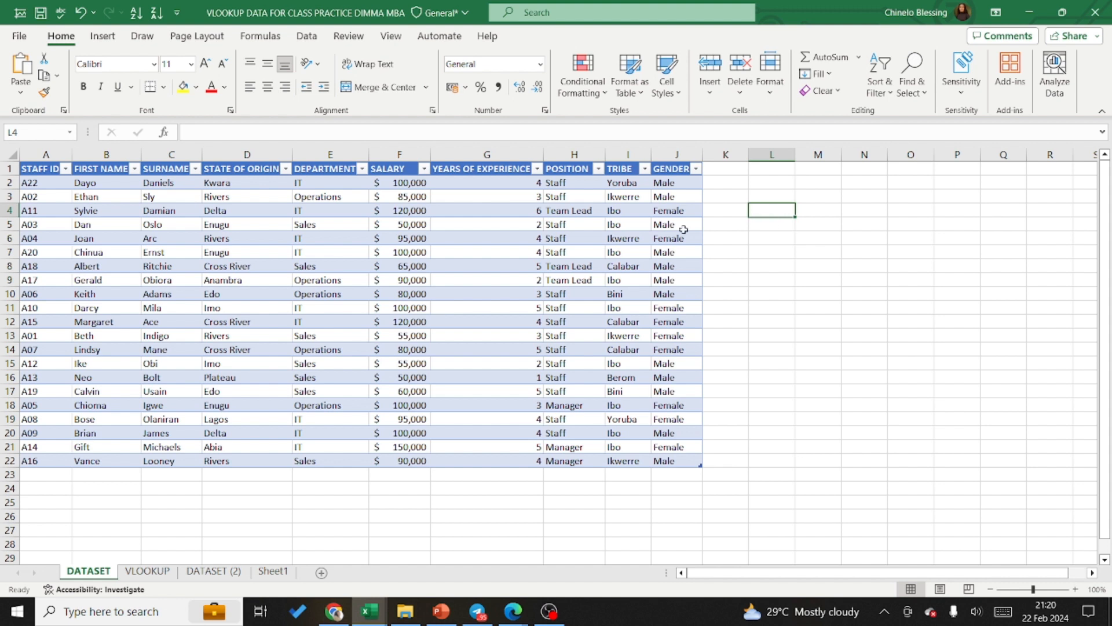
Step: Rename the new table on the DATASET sheet as Employeesdata
{"action": "left_click", "coordinate": [460, 256]}
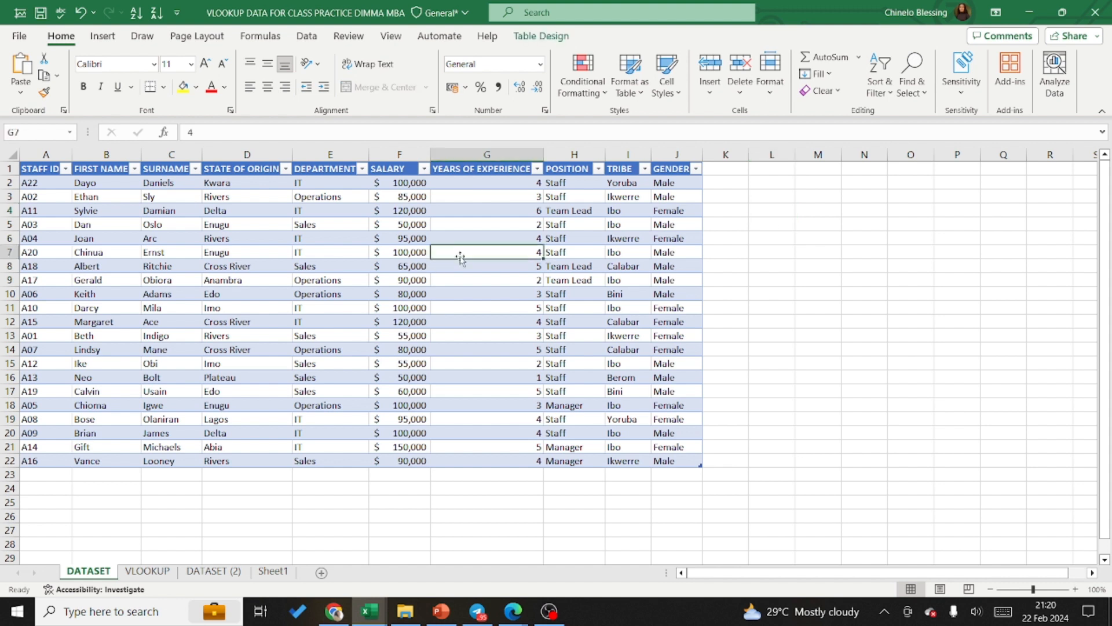
{"action": "left_click", "coordinate": [553, 38]}
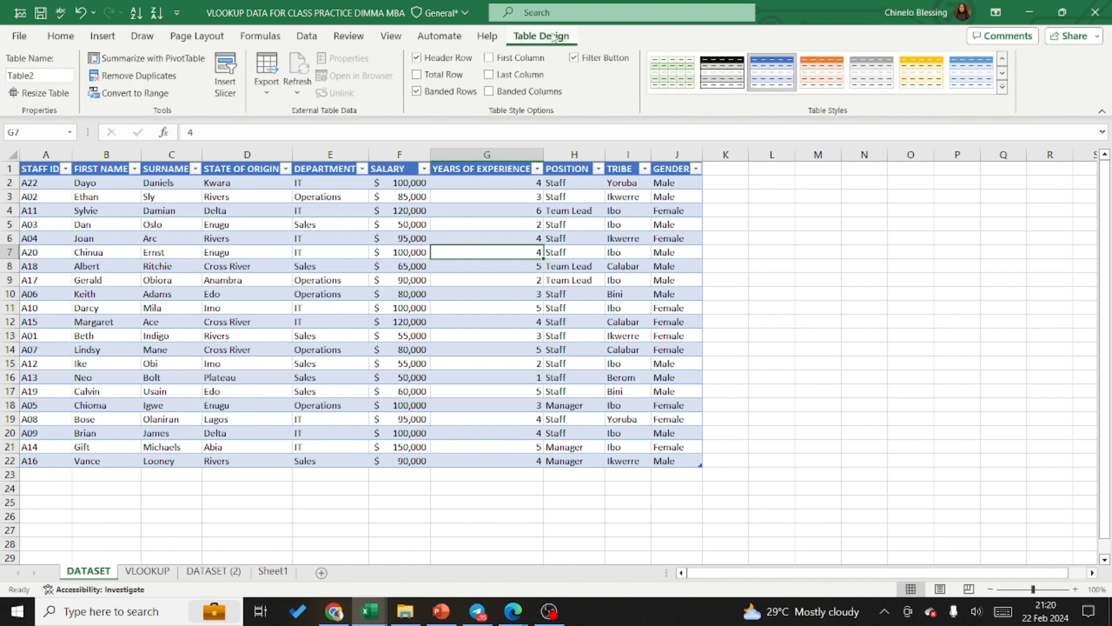
{"action": "left_click", "coordinate": [34, 77]}
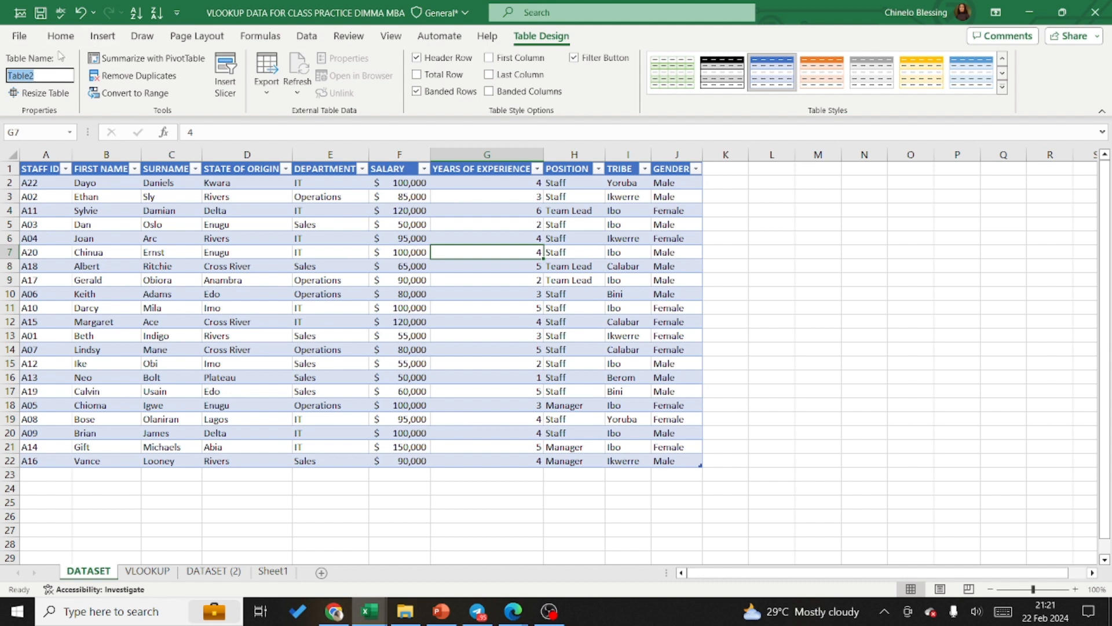
{"action": "type", "text": "Employeesdata"}
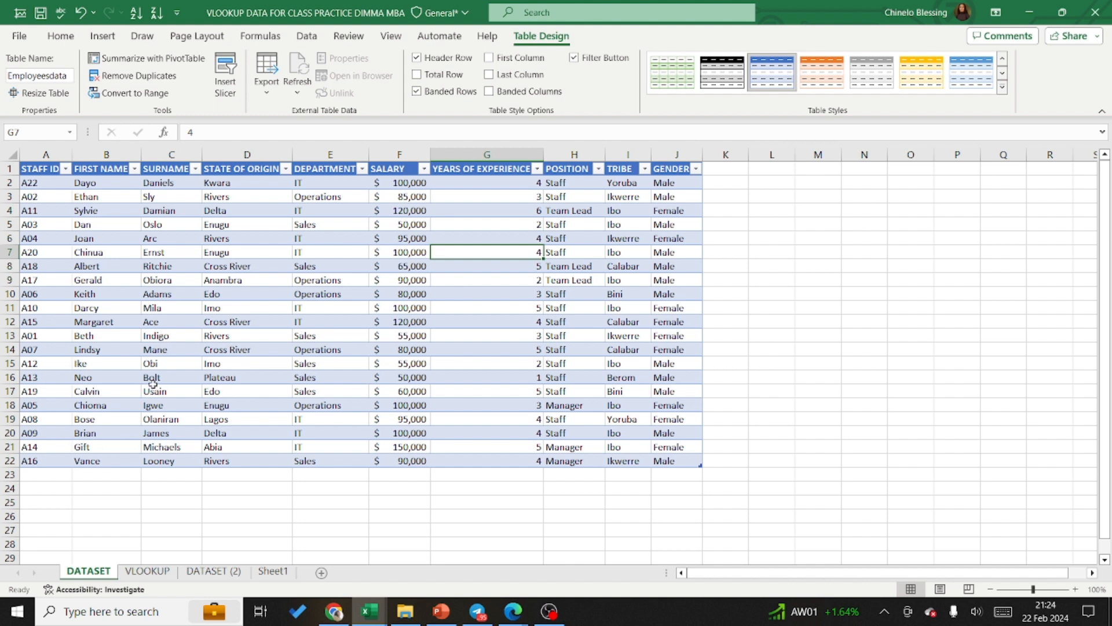
Step: Sort the table by the STAFF ID column from A to Z
{"action": "left_click", "coordinate": [65, 169]}
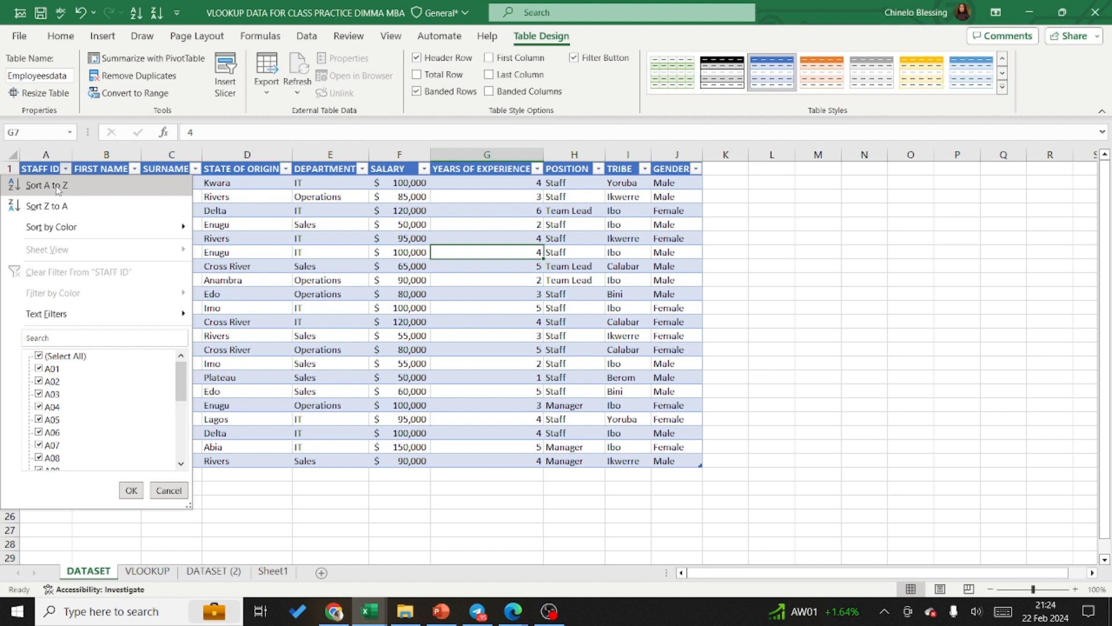
{"action": "left_click", "coordinate": [58, 189]}
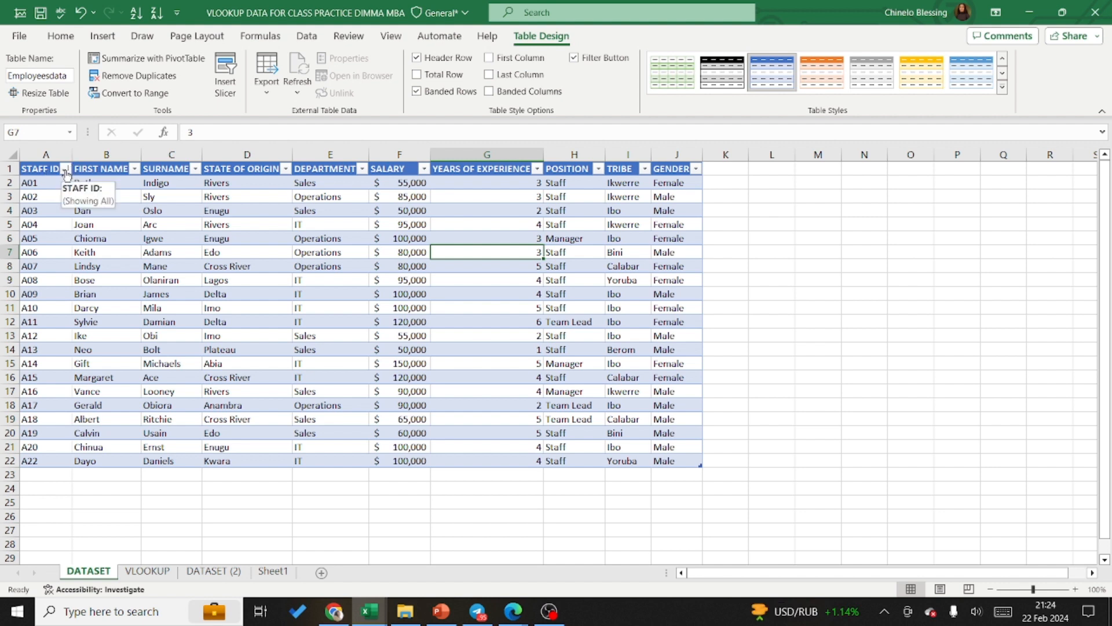
{"action": "left_click", "coordinate": [66, 169]}
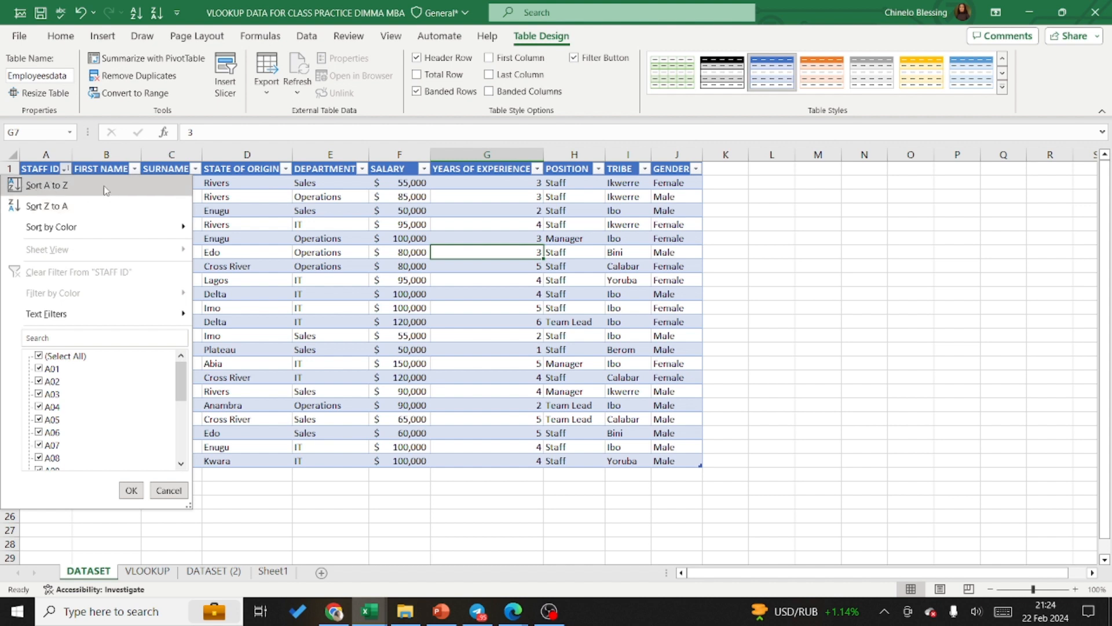
{"action": "left_click", "coordinate": [65, 188]}
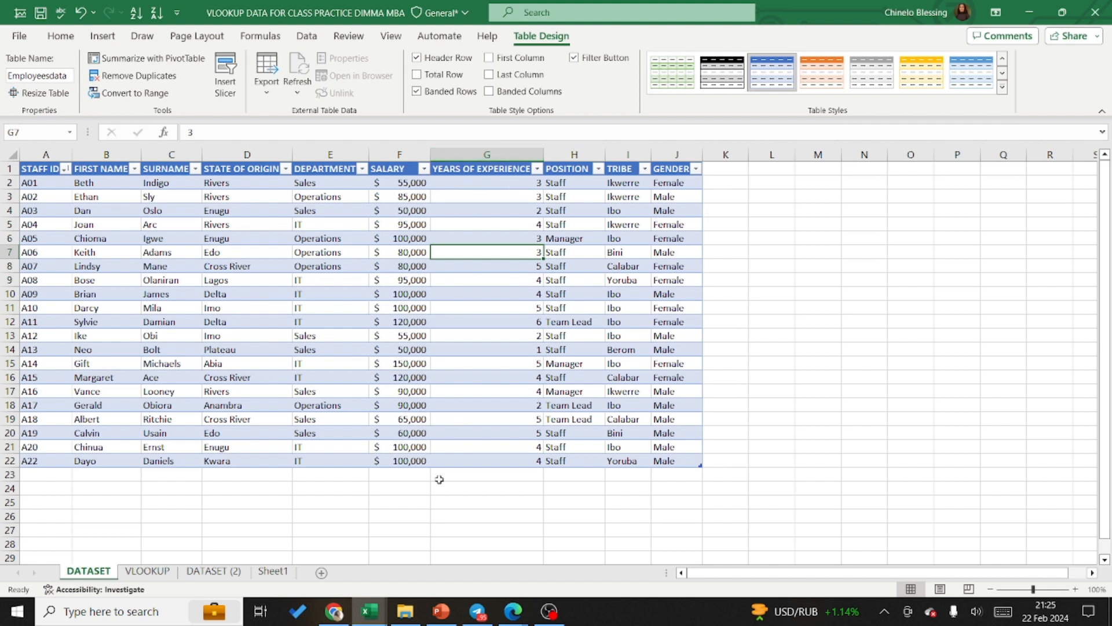
Step: Open the VLOOKUP sheet that holds the STAFF ID, Years of Experience and Tribe headings
{"action": "mouse_move", "coordinate": [405, 611]}
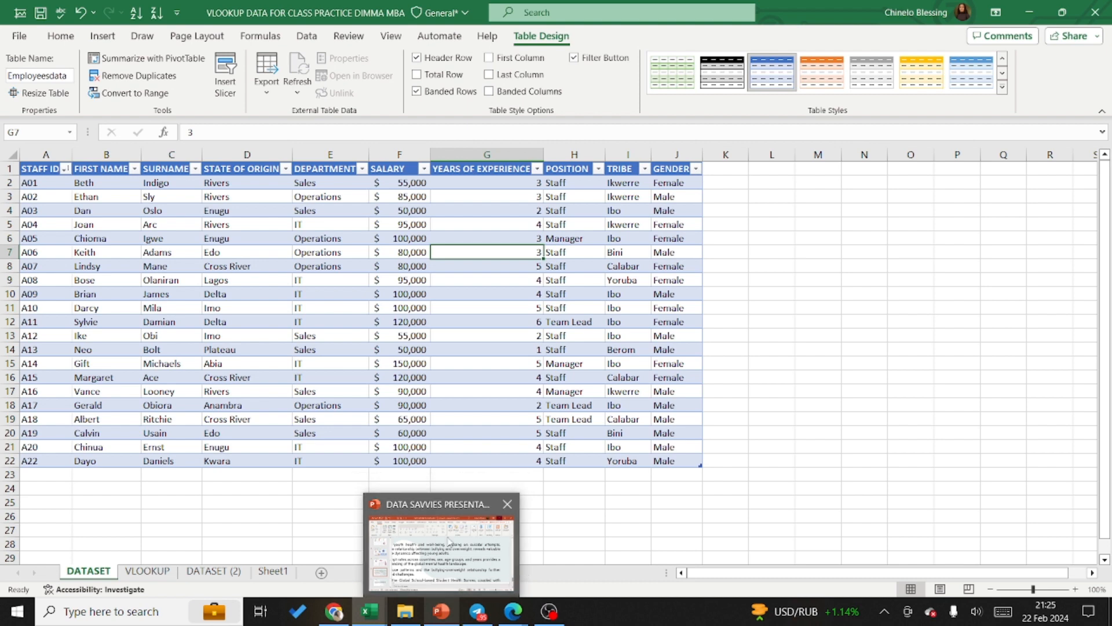
{"action": "mouse_move", "coordinate": [449, 542]}
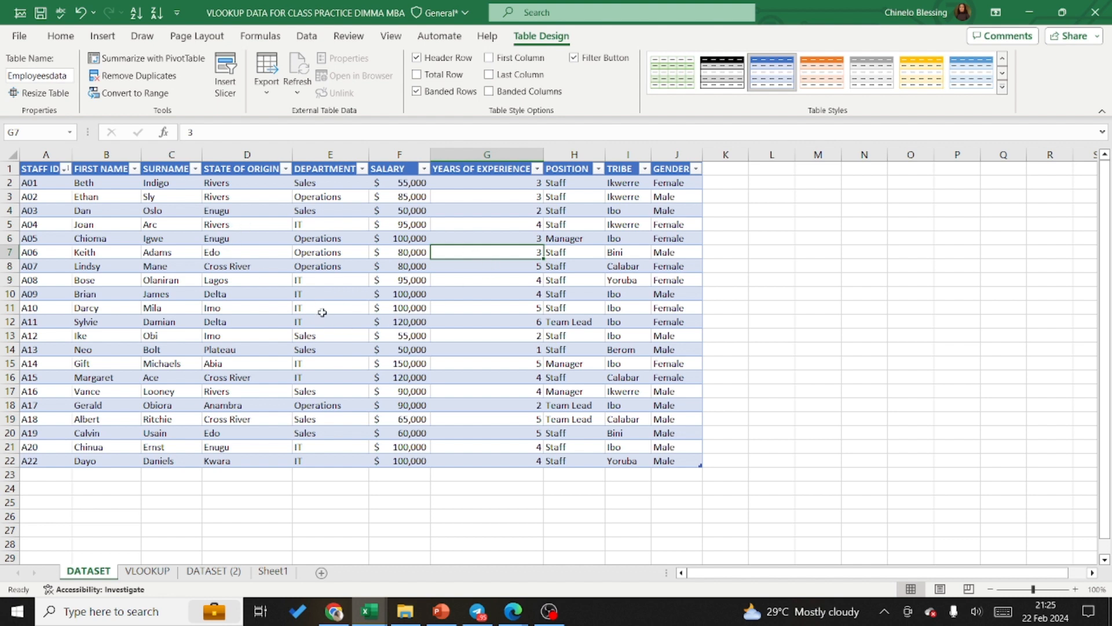
{"action": "left_click", "coordinate": [149, 571]}
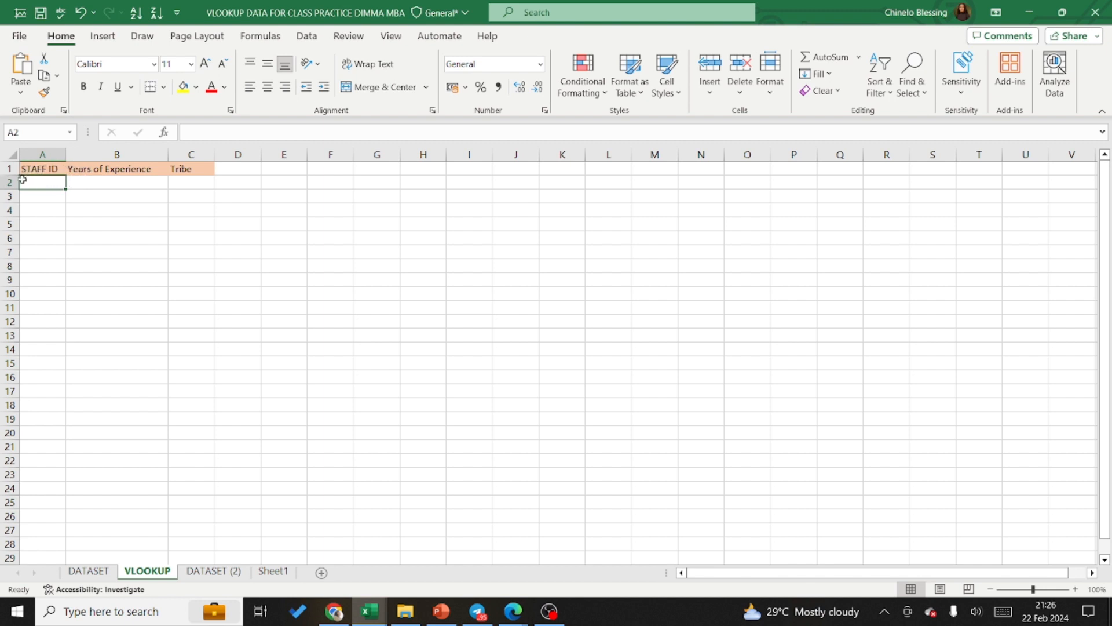
Step: Enter the staff ID of the employee to look up in cell A2, under the STAFF ID heading
{"action": "double_click", "coordinate": [39, 183]}
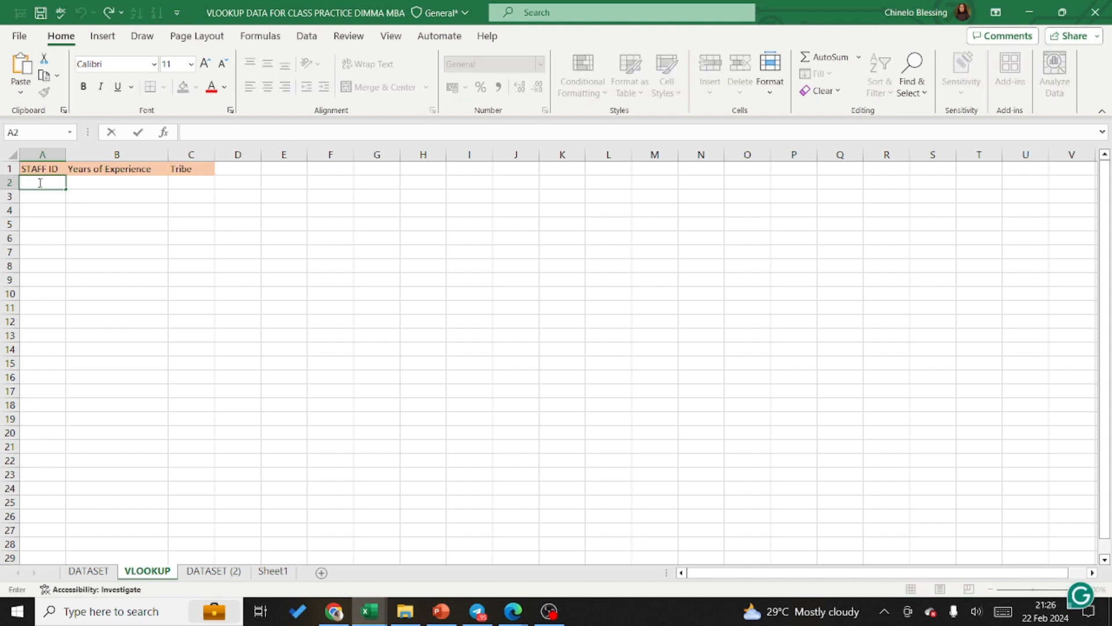
{"action": "type", "text": "A"}
{"action": "type", "text": "16"}
Step: Start a VLOOKUP formula in cell C2 under Tribe, with cell A2 as the lookup value
{"action": "double_click", "coordinate": [181, 182]}
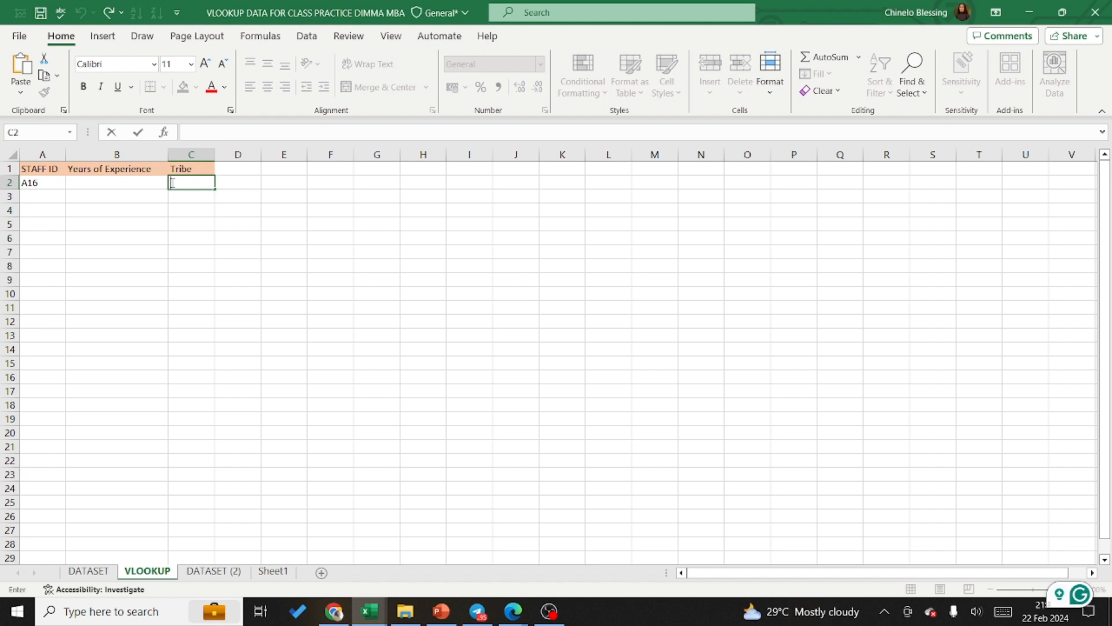
{"action": "type", "text": "="}
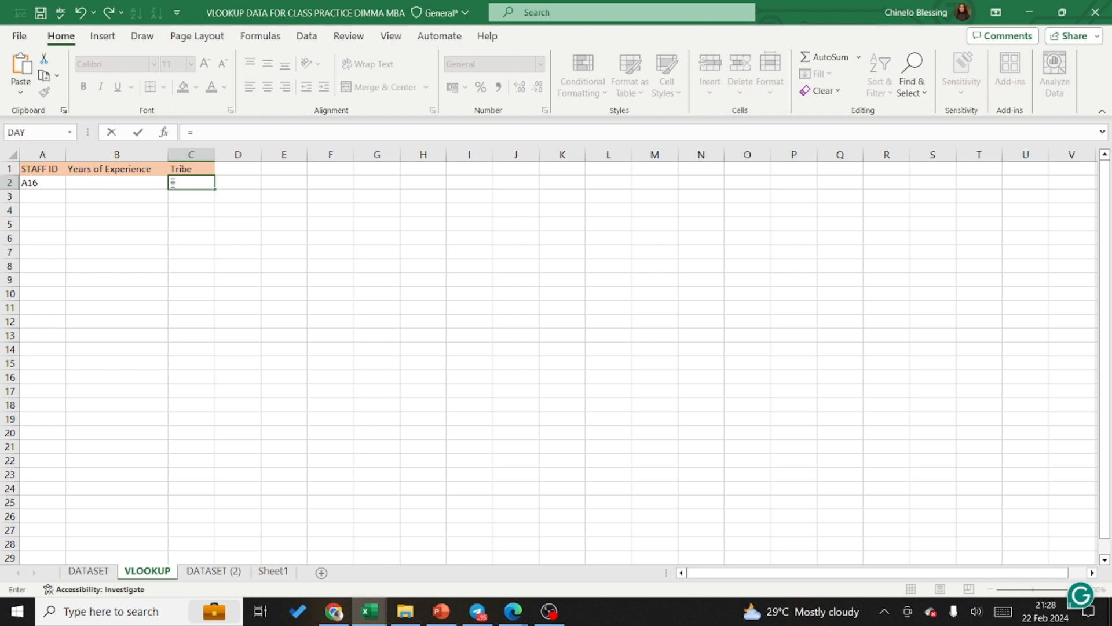
{"action": "type", "text": "vlooo"}
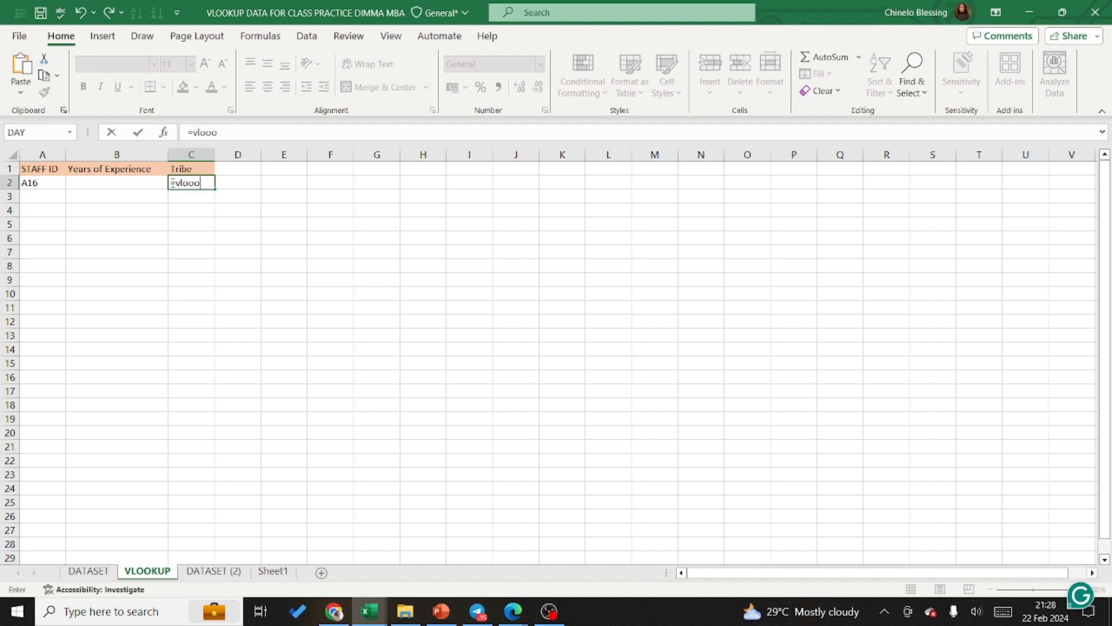
{"action": "key", "text": "BackSpace"}
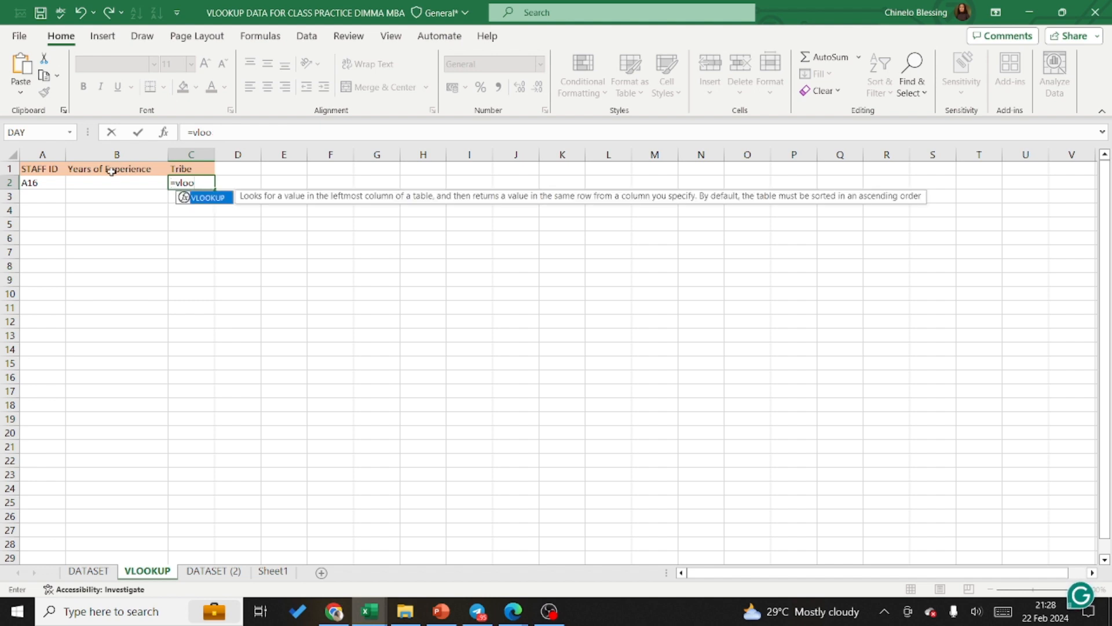
{"action": "double_click", "coordinate": [208, 198]}
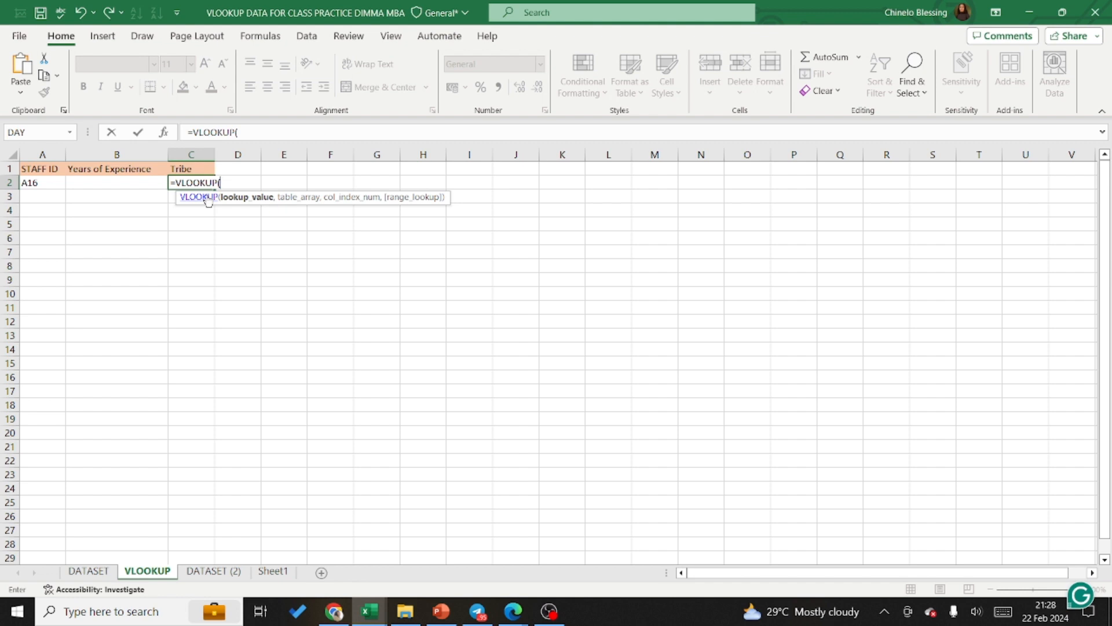
{"action": "key", "text": "BackSpace"}
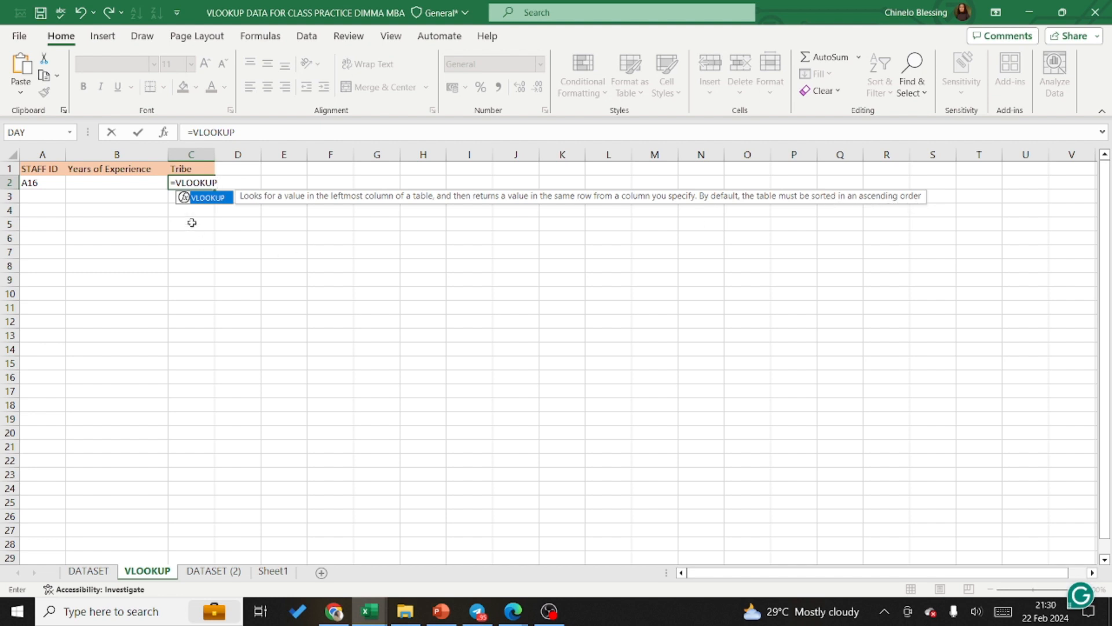
{"action": "double_click", "coordinate": [207, 197]}
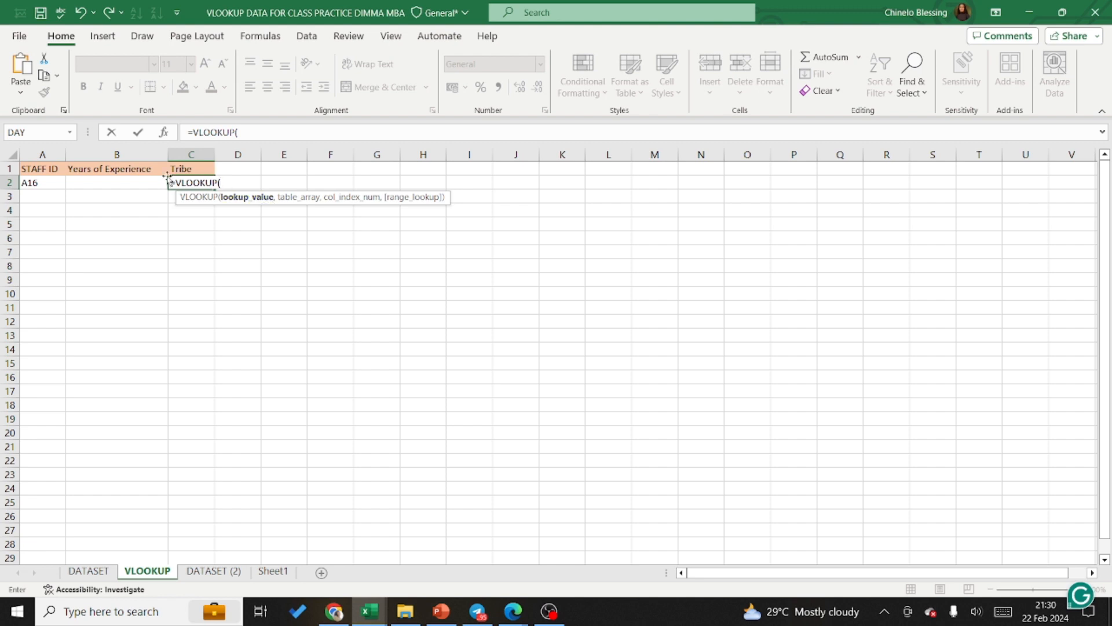
{"action": "left_click", "coordinate": [30, 183]}
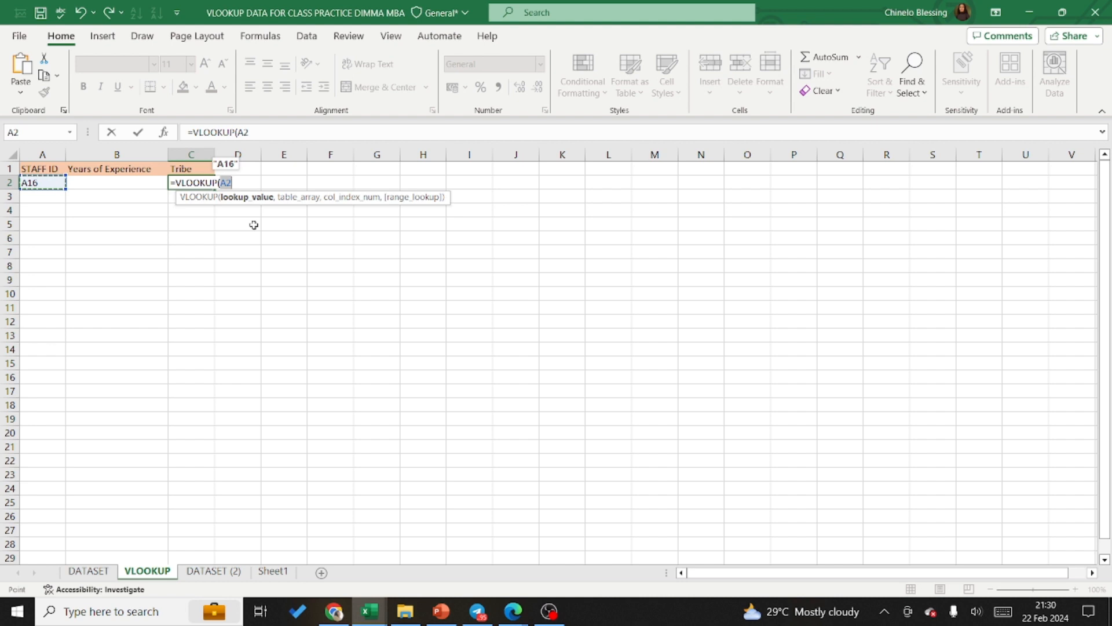
{"action": "type", "text": ","}
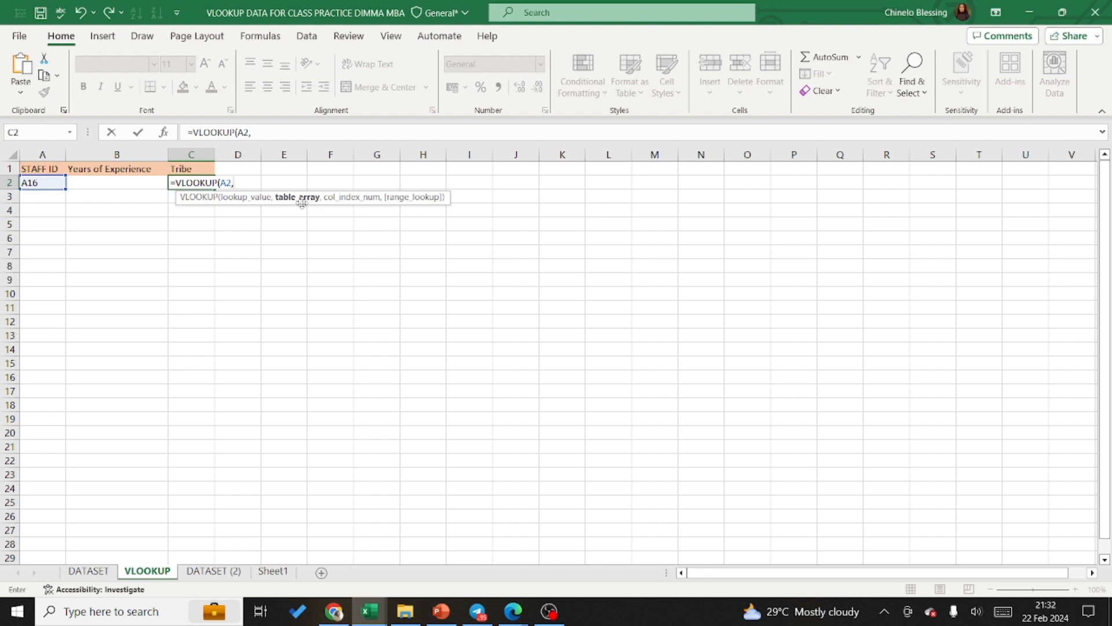
Step: Set the Employeesdata table as the table array of the VLOOKUP formula in C2
{"action": "type", "text": "empl"}
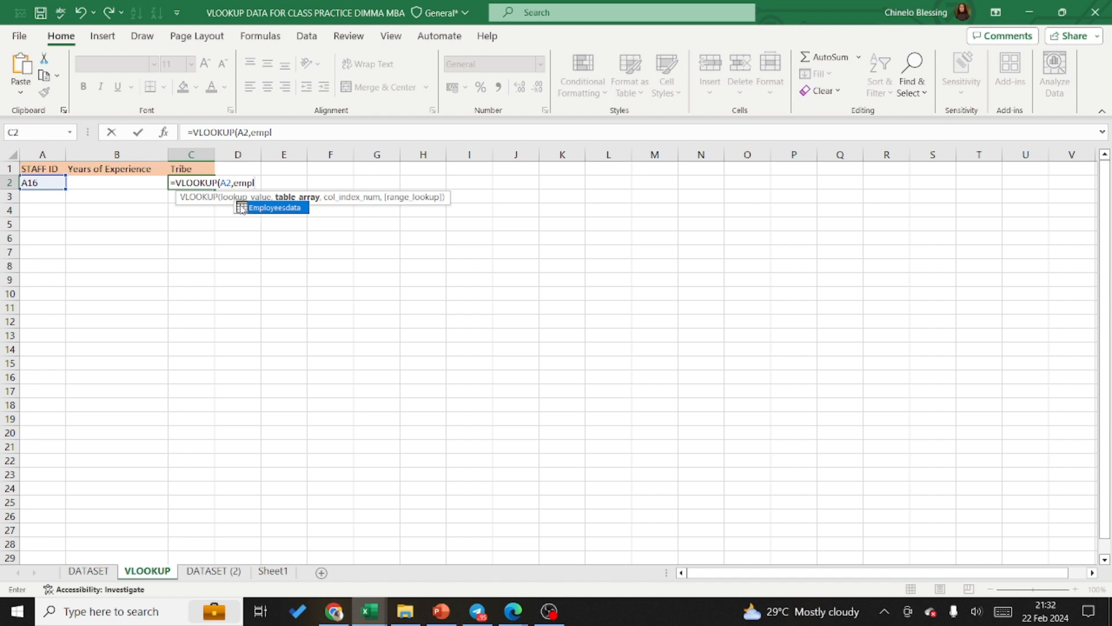
{"action": "double_click", "coordinate": [271, 208]}
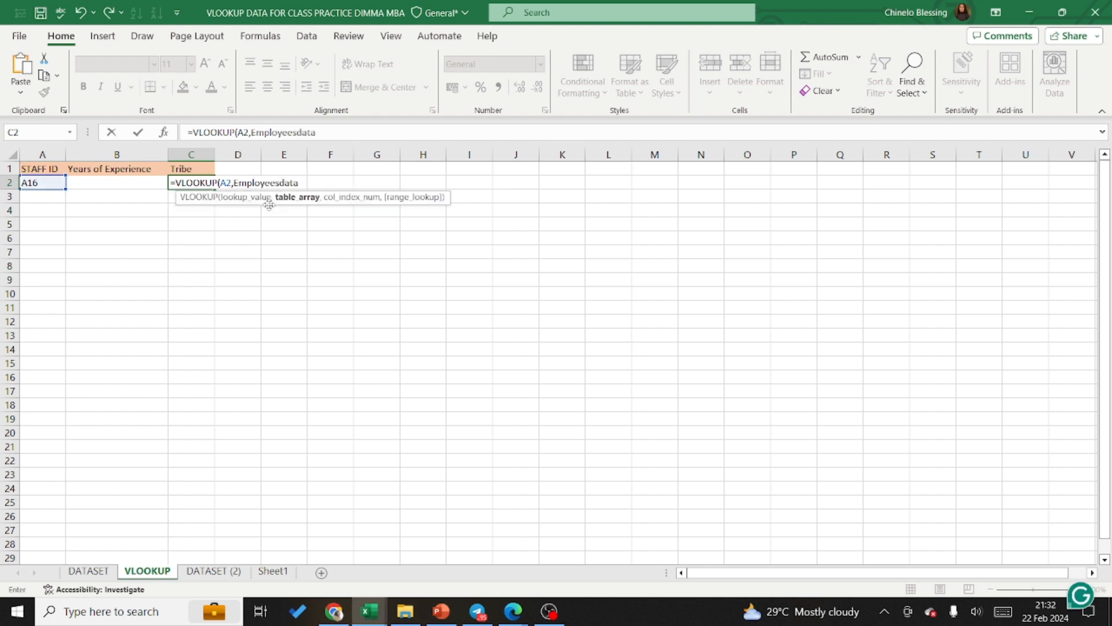
{"action": "type", "text": ","}
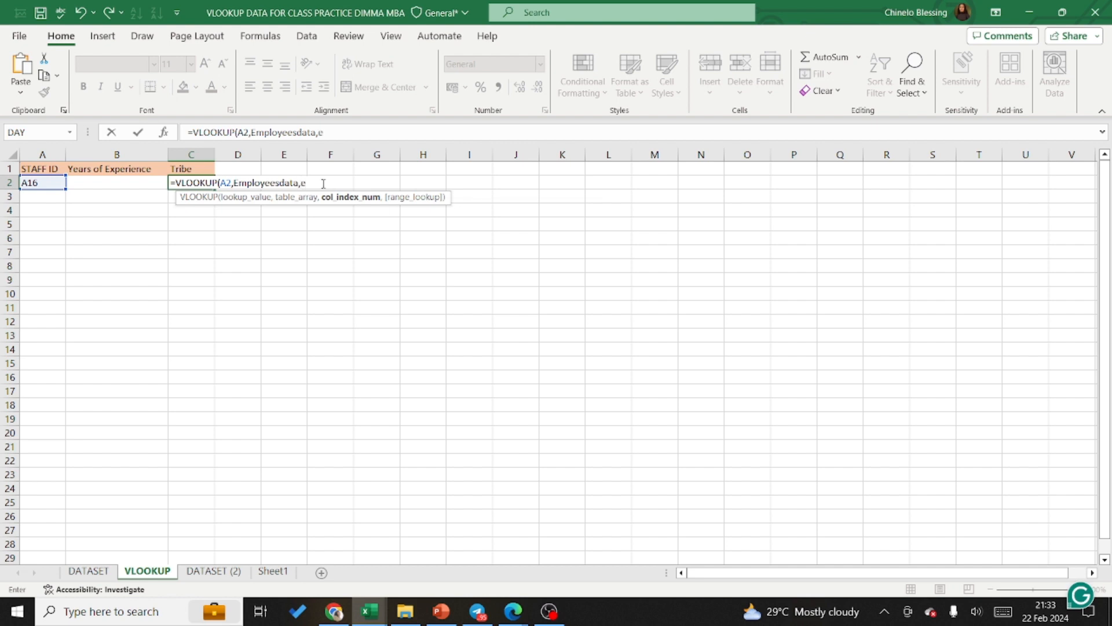
{"action": "type", "text": "emplo"}
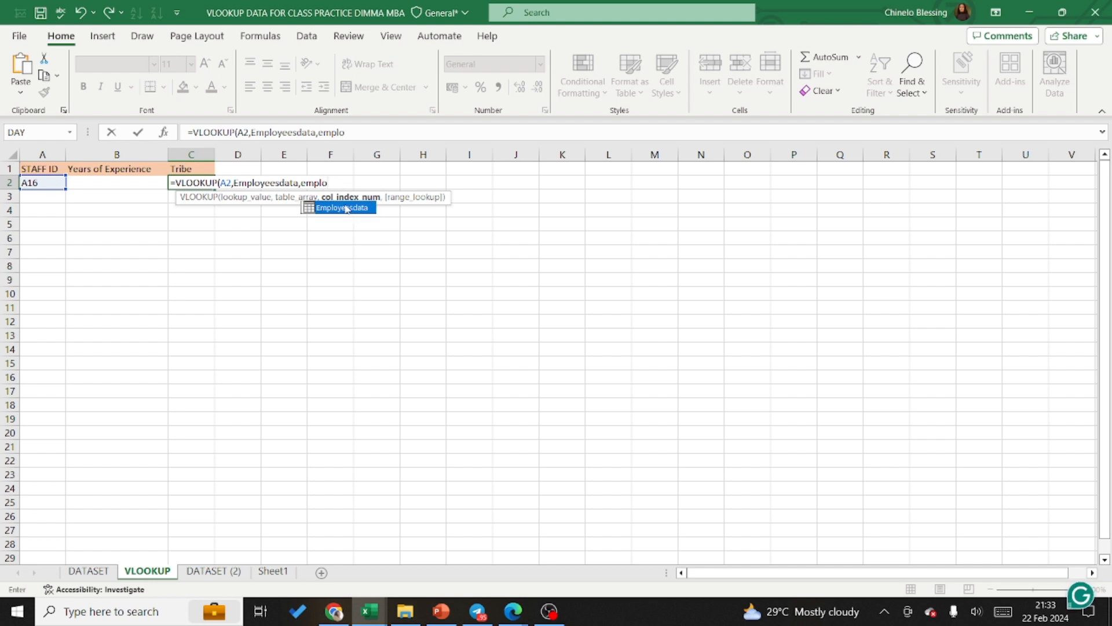
{"action": "double_click", "coordinate": [346, 208]}
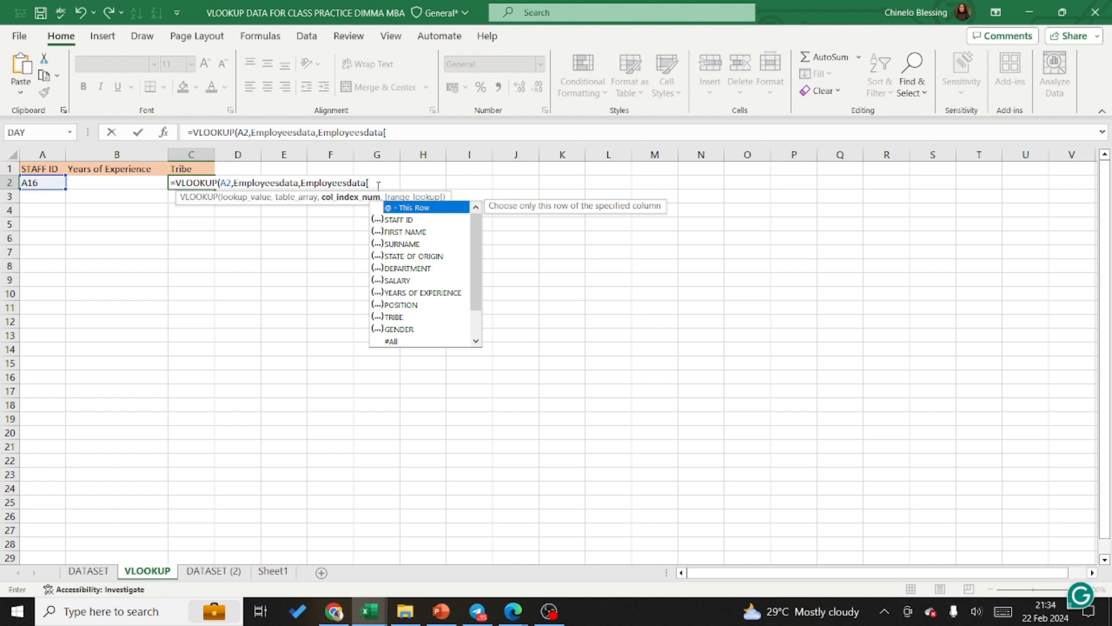
{"action": "key", "text": "BackSpace"}
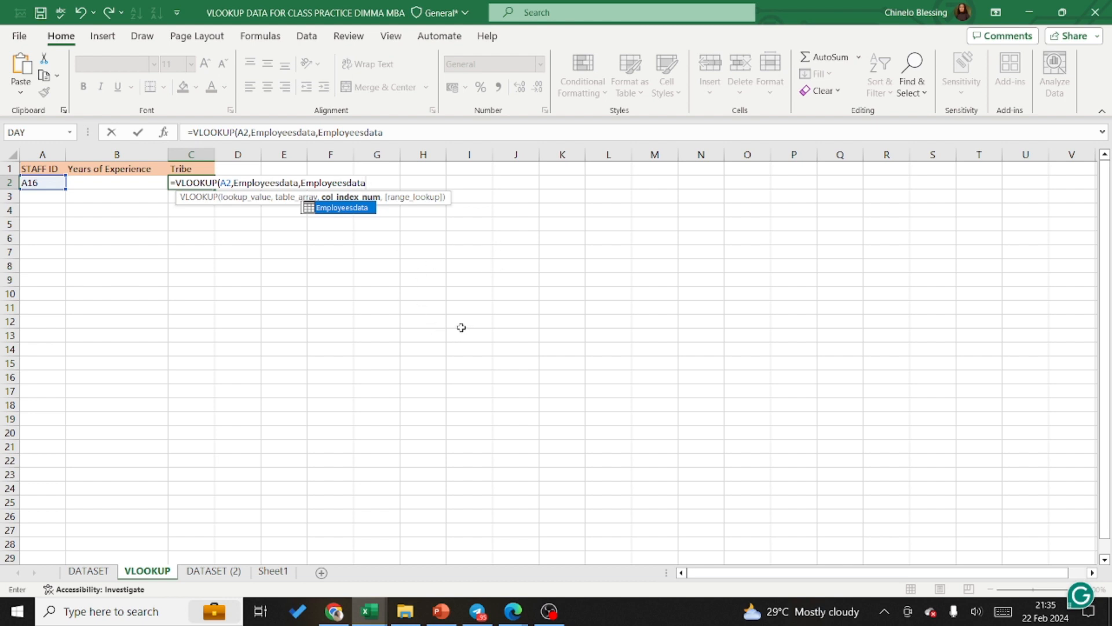
{"action": "type", "text": "["}
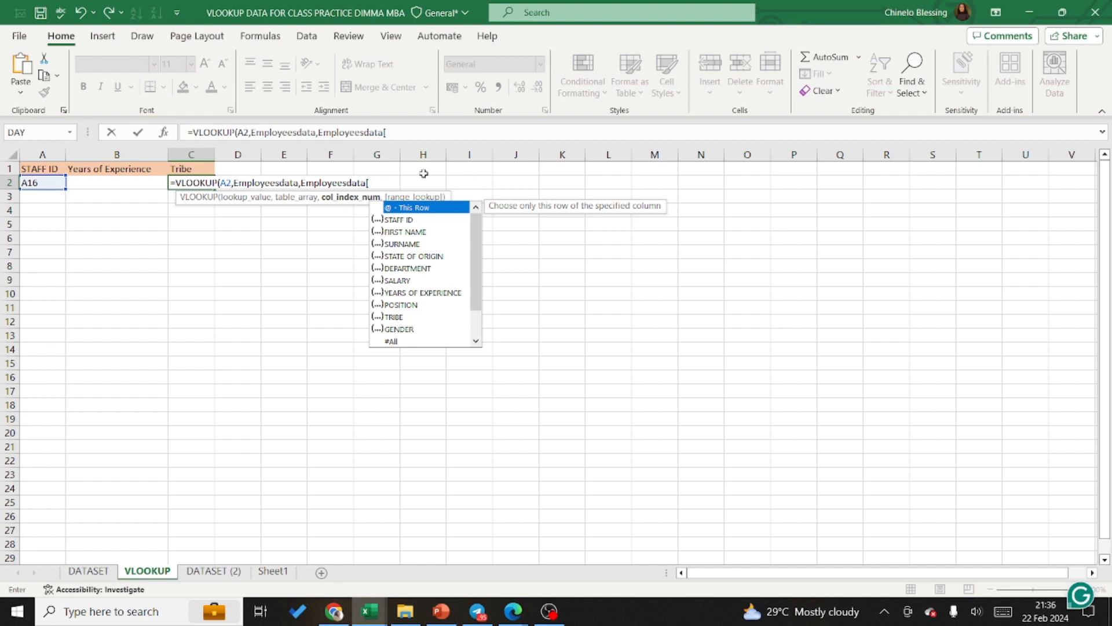
{"action": "key", "text": "BackSpace"}
{"action": "key", "text": "BackSpace"}
{"action": "key", "text": "BackSpace"}
{"action": "key", "text": "BackSpace"}
{"action": "key", "text": "BackSpace"}
{"action": "key", "text": "BackSpace"}
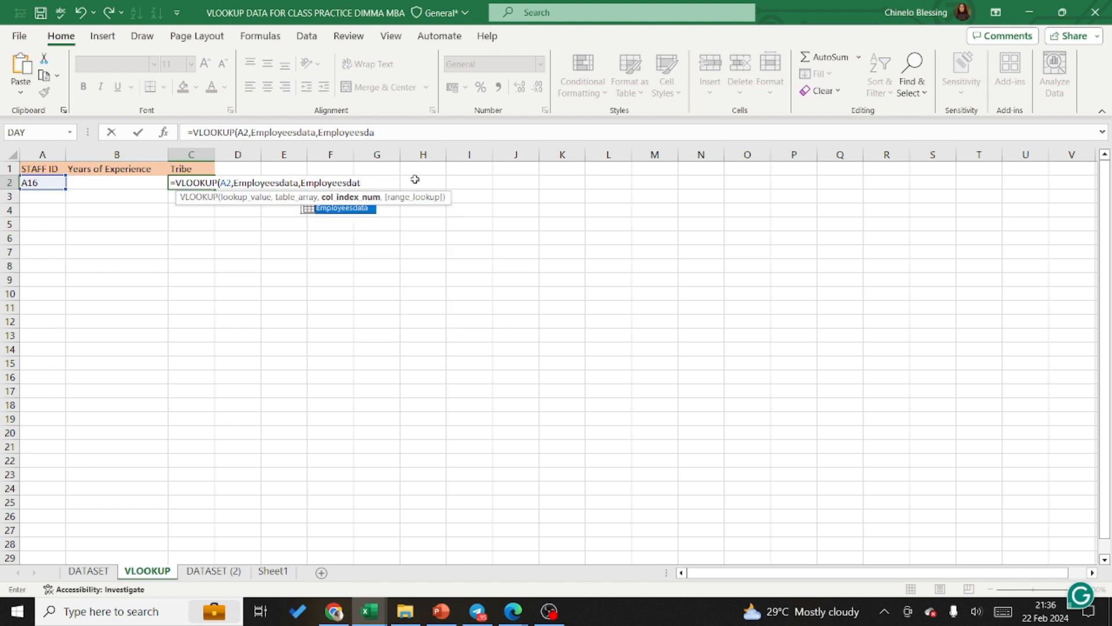
{"action": "key", "text": "BackSpace"}
{"action": "key", "text": "BackSpace"}
{"action": "key", "text": "BackSpace"}
{"action": "key", "text": "BackSpace"}
{"action": "key", "text": "BackSpace"}
{"action": "key", "text": "BackSpace"}
{"action": "key", "text": "BackSpace"}
{"action": "key", "text": "BackSpace"}
{"action": "key", "text": "BackSpace"}
{"action": "key", "text": "BackSpace"}
{"action": "key", "text": "BackSpace"}
{"action": "key", "text": "BackSpace"}
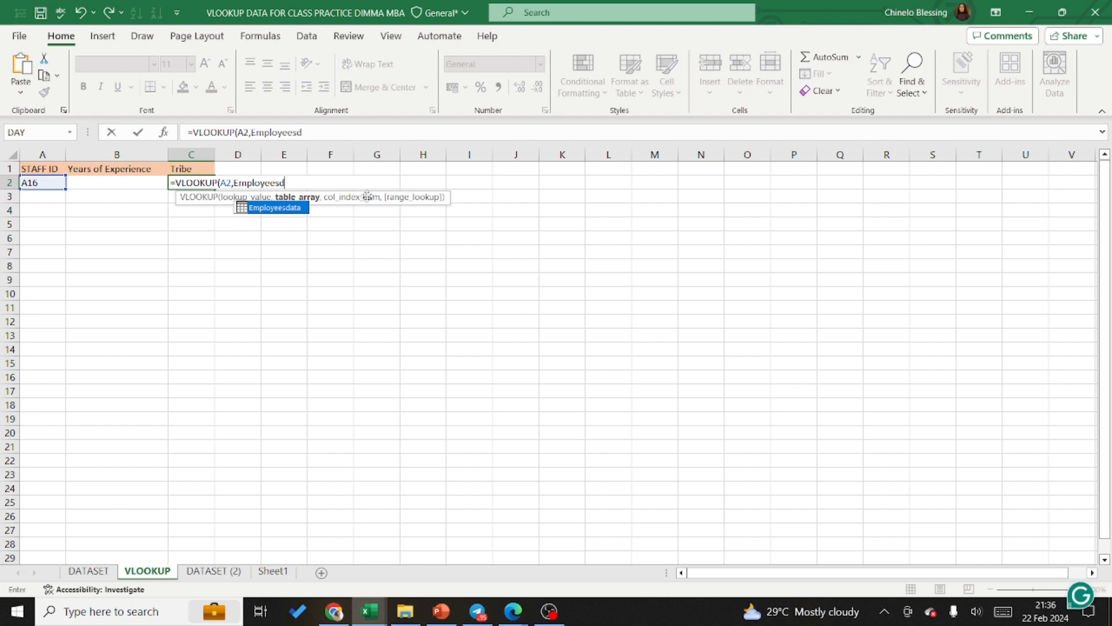
{"action": "double_click", "coordinate": [260, 208]}
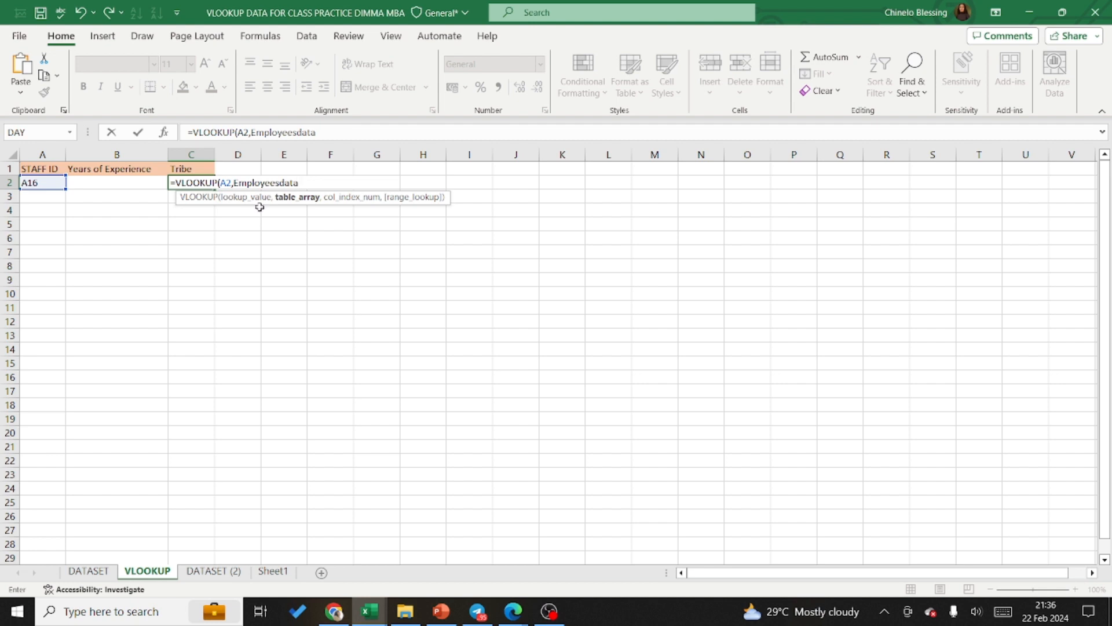
{"action": "type", "text": ","}
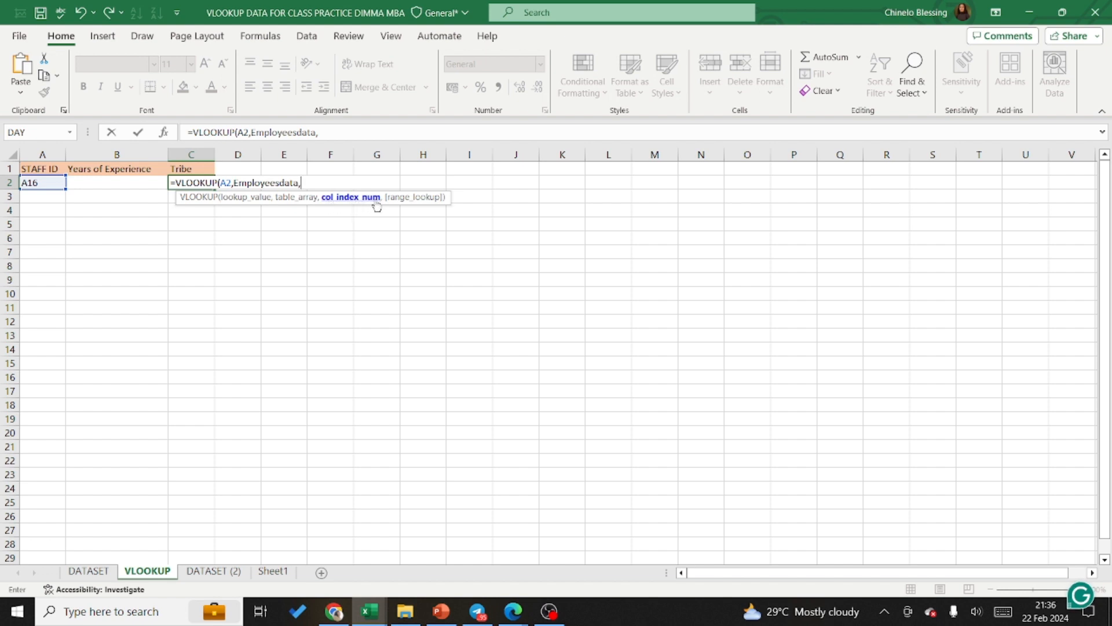
{"action": "type", "text": "9"}
{"action": "key", "text": "BackSpace"}
{"action": "type", "text": "empl"}
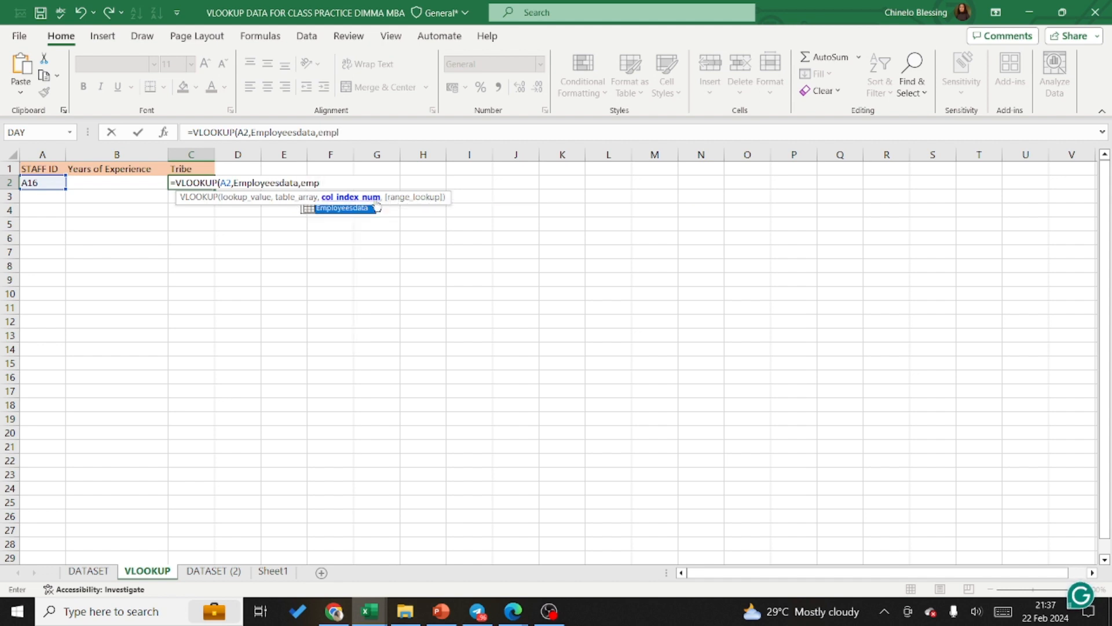
{"action": "type", "text": "o"}
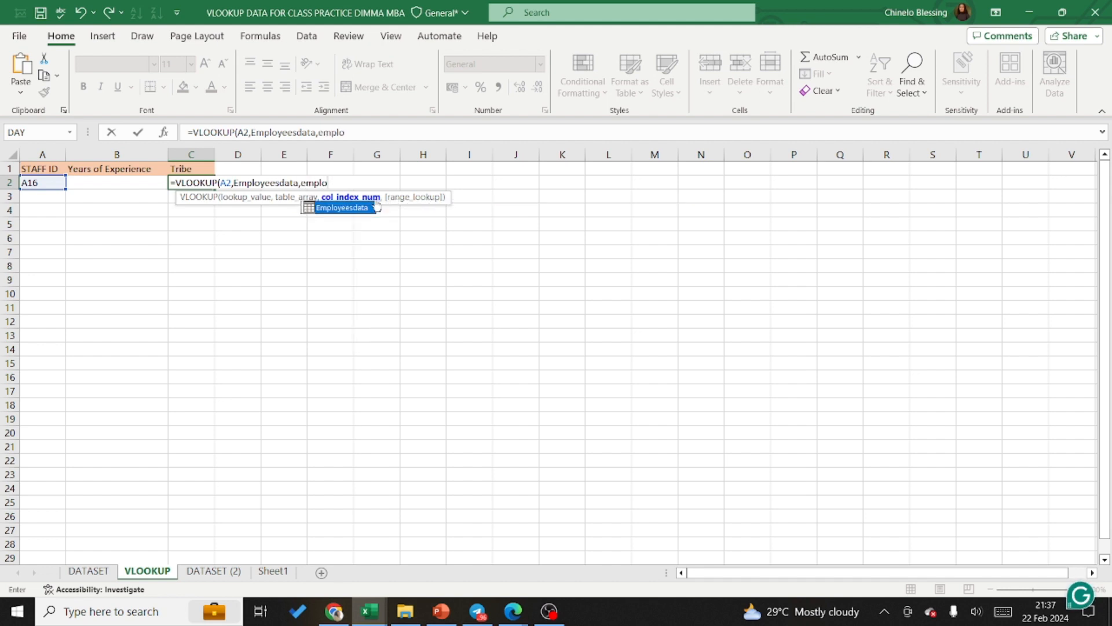
{"action": "double_click", "coordinate": [341, 207]}
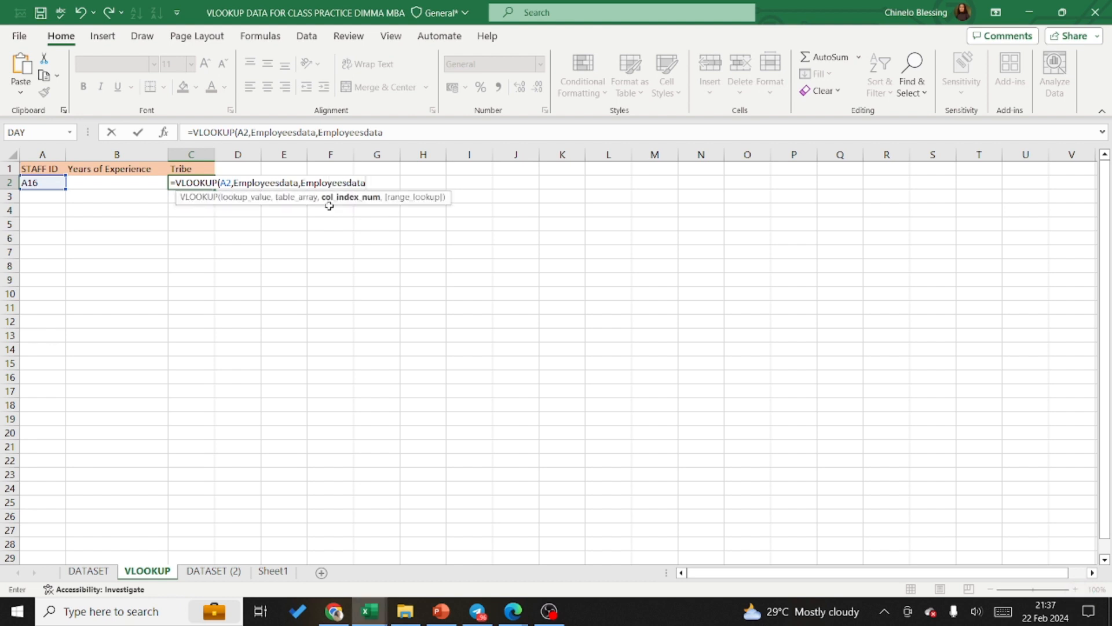
{"action": "type", "text": "["}
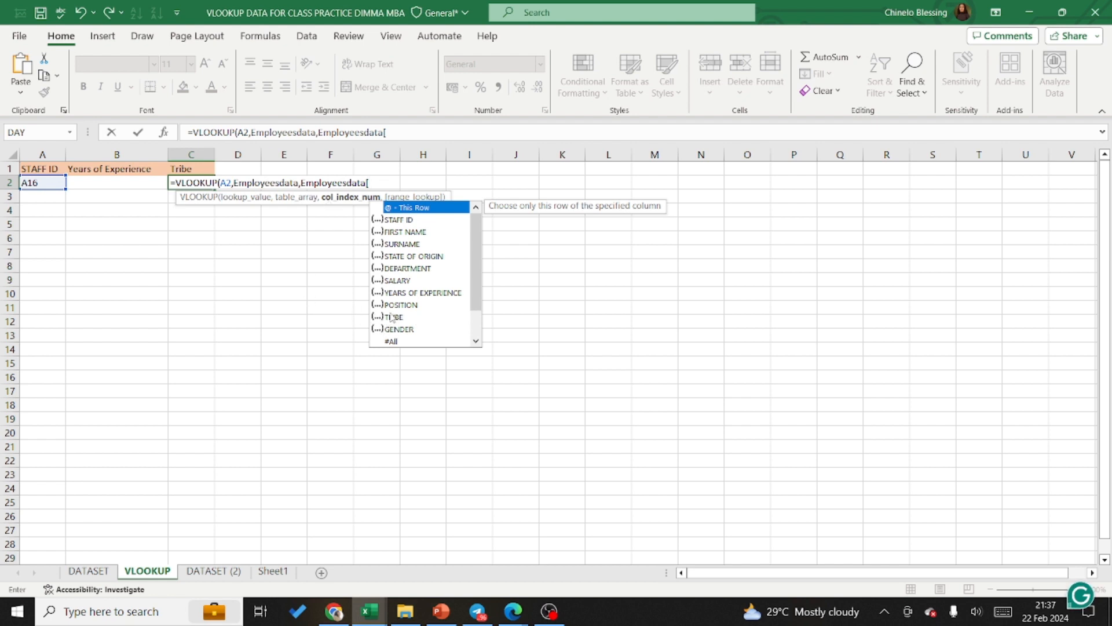
{"action": "key", "text": "BackSpace"}
{"action": "key", "text": "BackSpace"}
{"action": "key", "text": "BackSpace"}
{"action": "key", "text": "BackSpace"}
{"action": "key", "text": "BackSpace"}
{"action": "key", "text": "BackSpace"}
{"action": "key", "text": "BackSpace"}
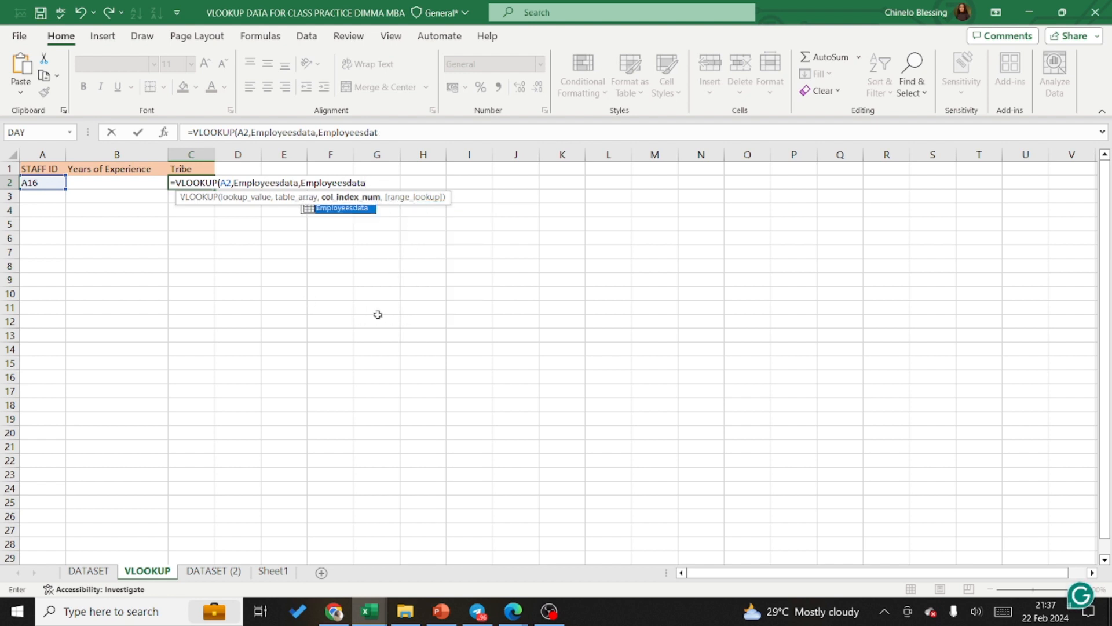
{"action": "key", "text": "BackSpace"}
{"action": "key", "text": "BackSpace"}
{"action": "key", "text": "BackSpace"}
{"action": "key", "text": "BackSpace"}
{"action": "key", "text": "BackSpace"}
{"action": "key", "text": "BackSpace"}
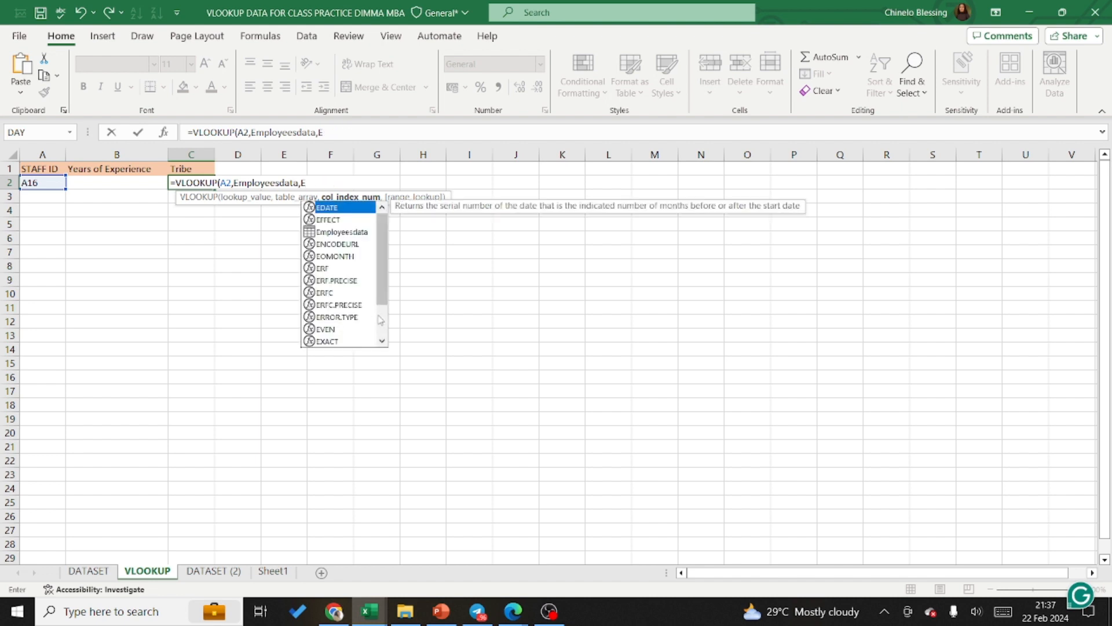
{"action": "key", "text": "BackSpace"}
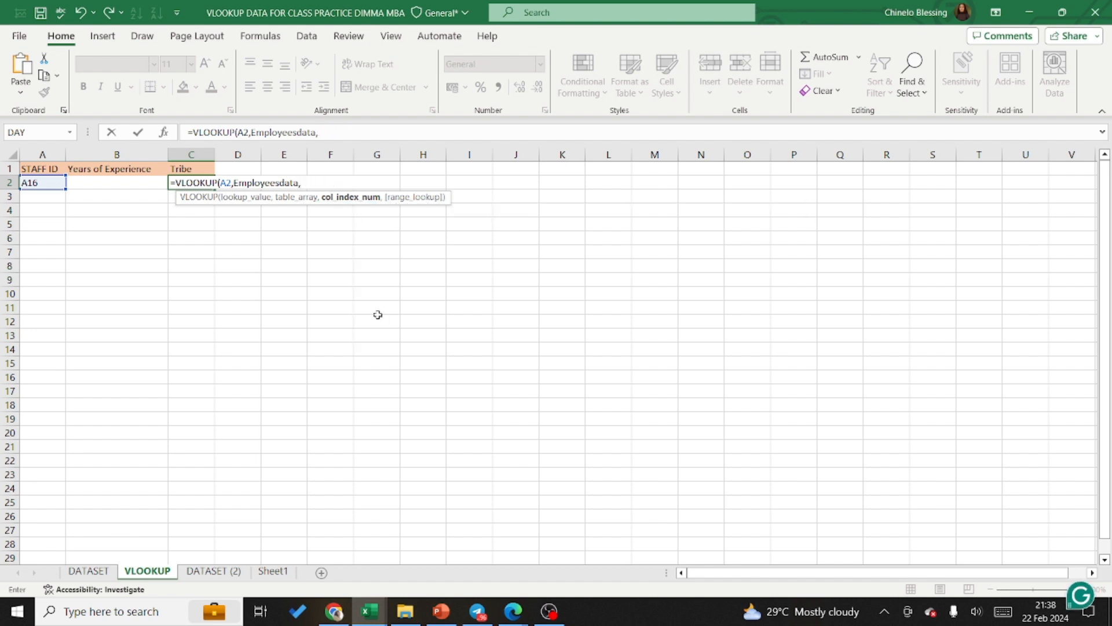
Step: Complete the Tribe formula in C2 with column index 9 and FALSE for an exact match
{"action": "type", "text": "9,"}
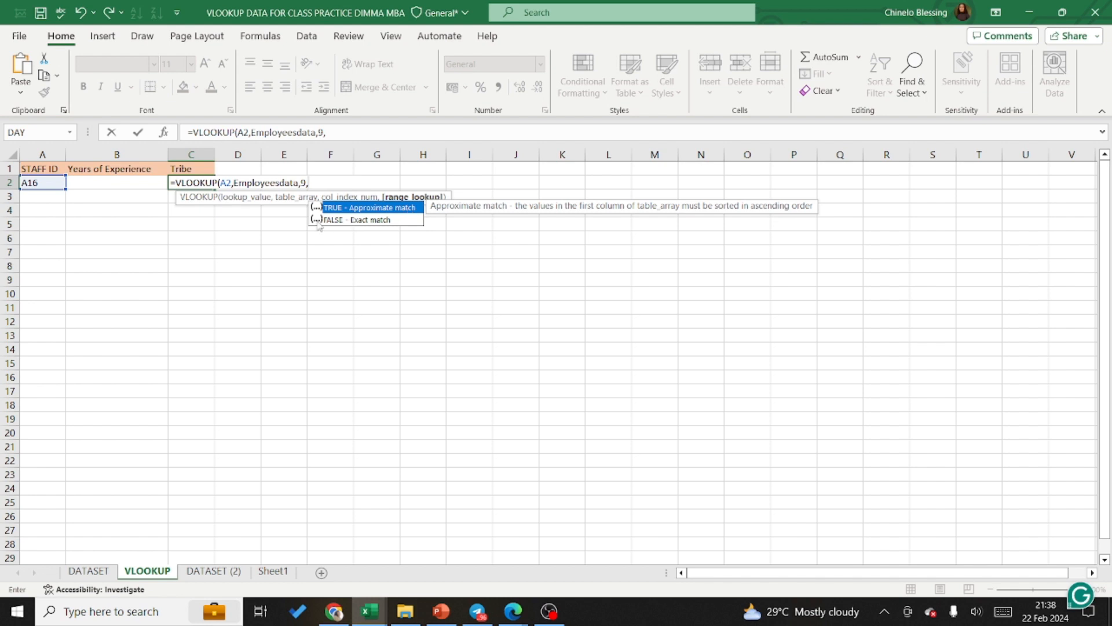
{"action": "left_click", "coordinate": [358, 220]}
{"action": "double_click", "coordinate": [358, 221]}
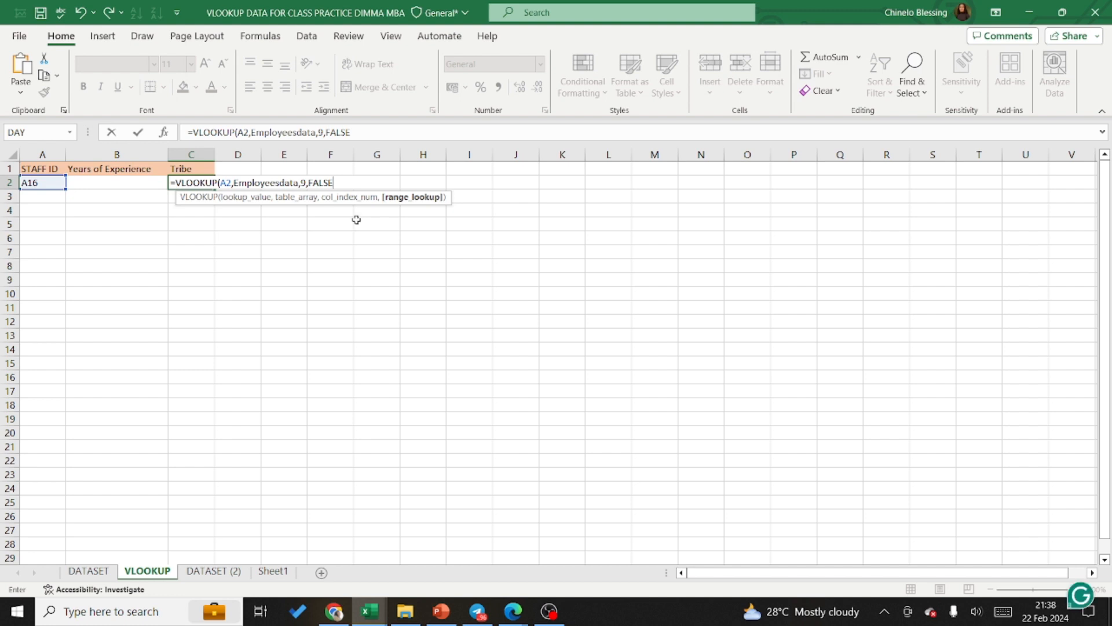
{"action": "type", "text": ")"}
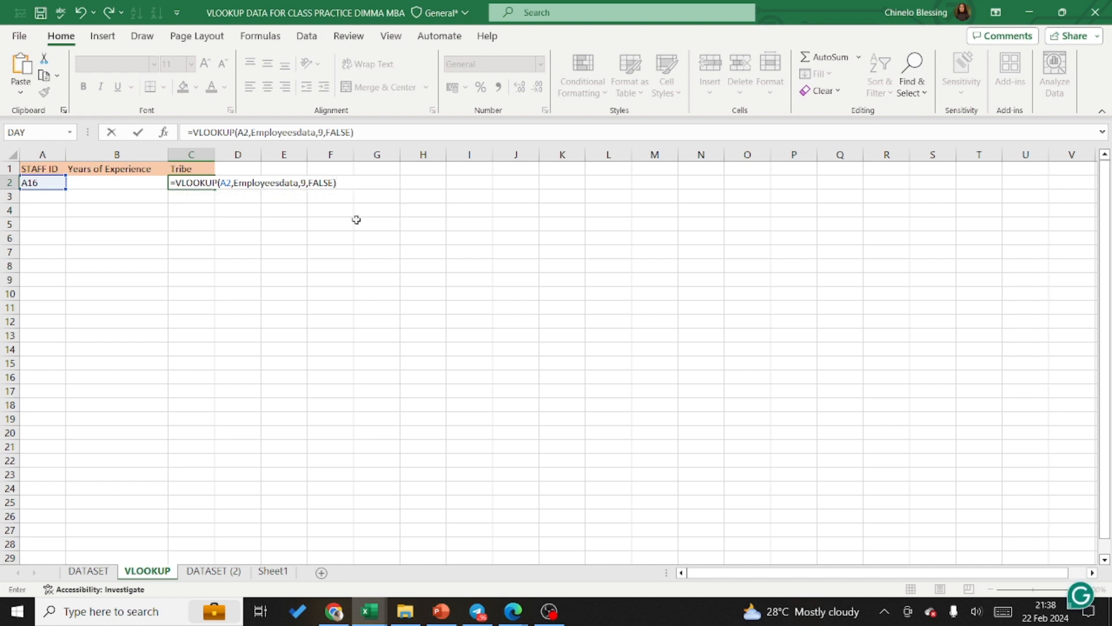
{"action": "key", "text": "Return"}
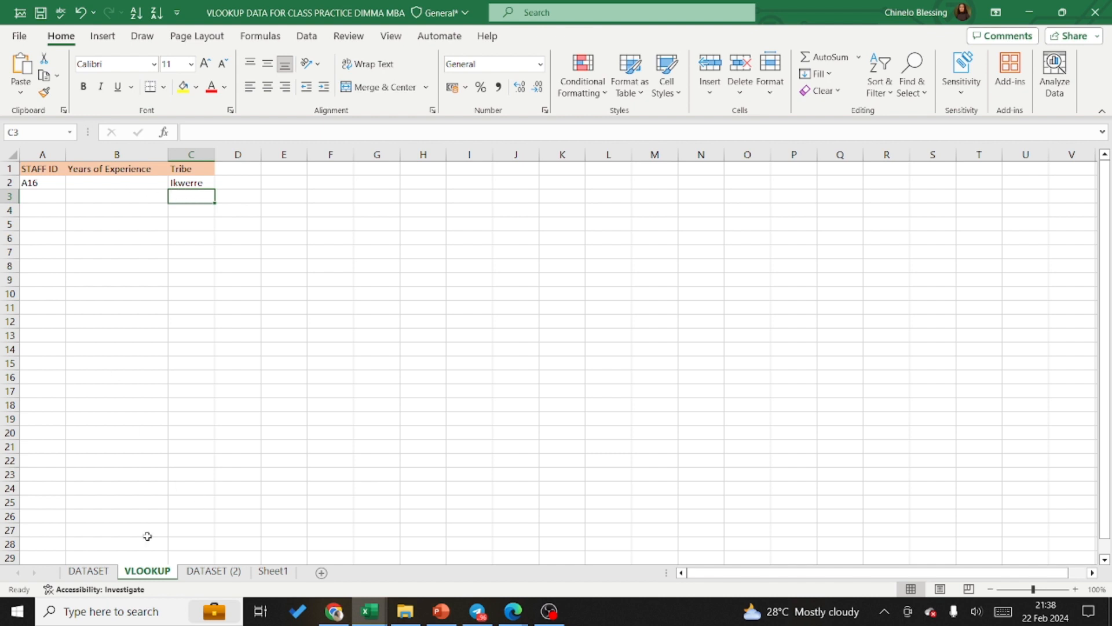
Step: Check the looked-up tribe in C2 against the employee's record in the DATASET sheet
{"action": "left_click", "coordinate": [88, 571]}
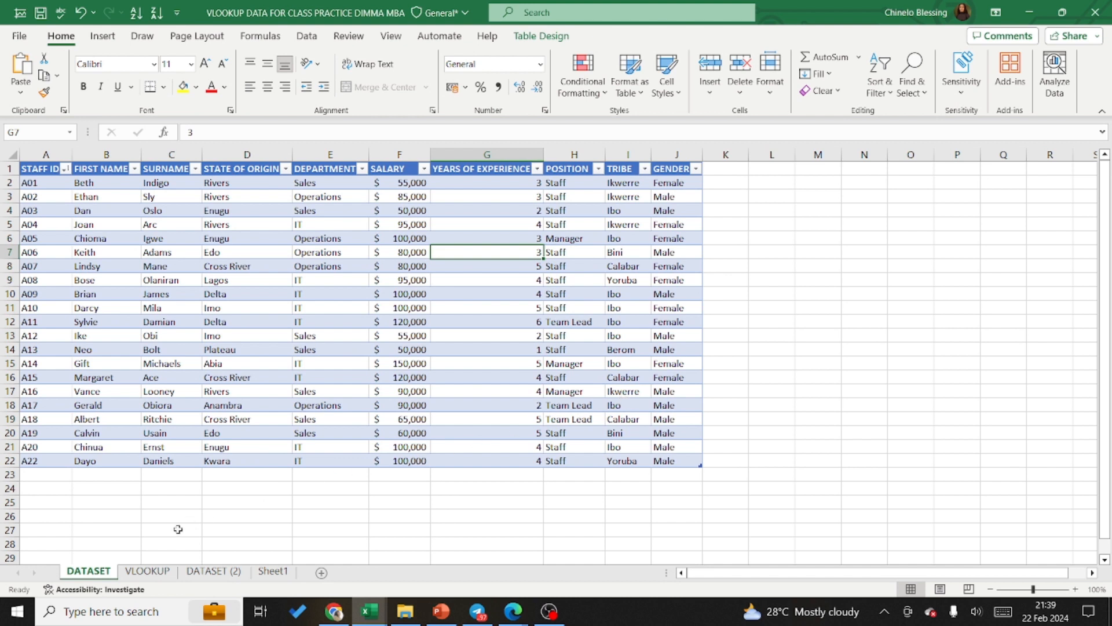
{"action": "left_click", "coordinate": [147, 571]}
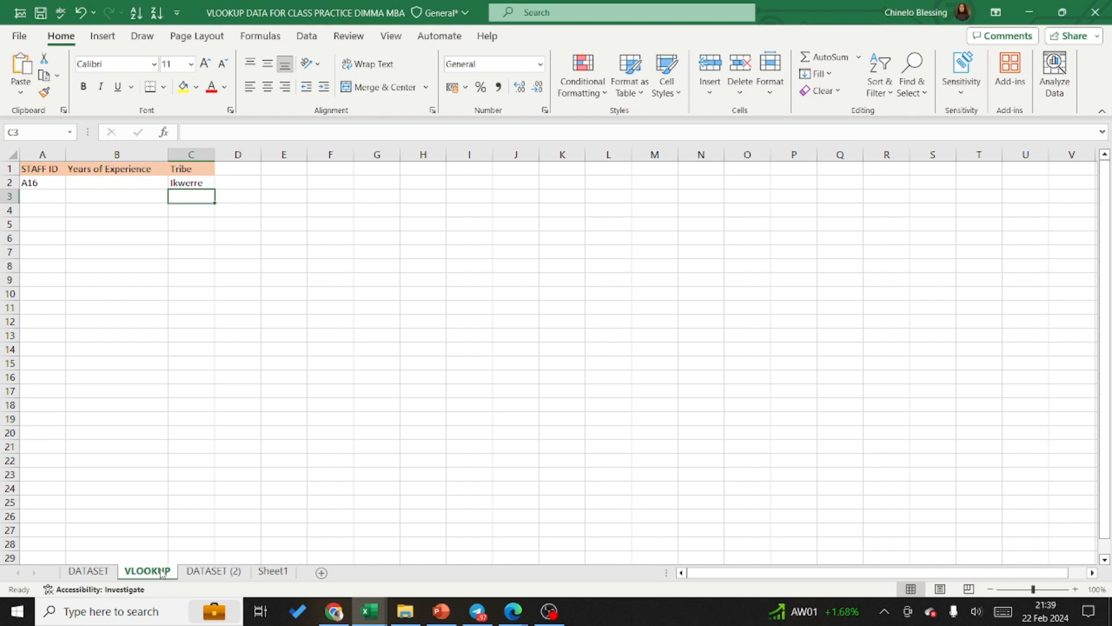
{"action": "left_click", "coordinate": [189, 183]}
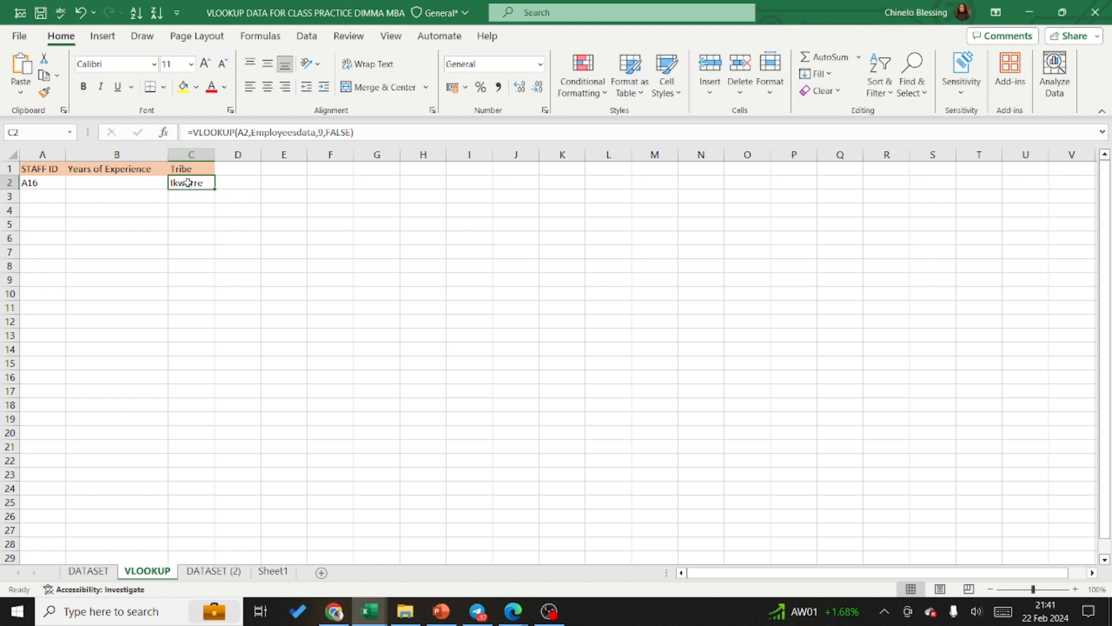
Step: Remove the column index and match type arguments from the VLOOKUP formula in C2
{"action": "double_click", "coordinate": [189, 183]}
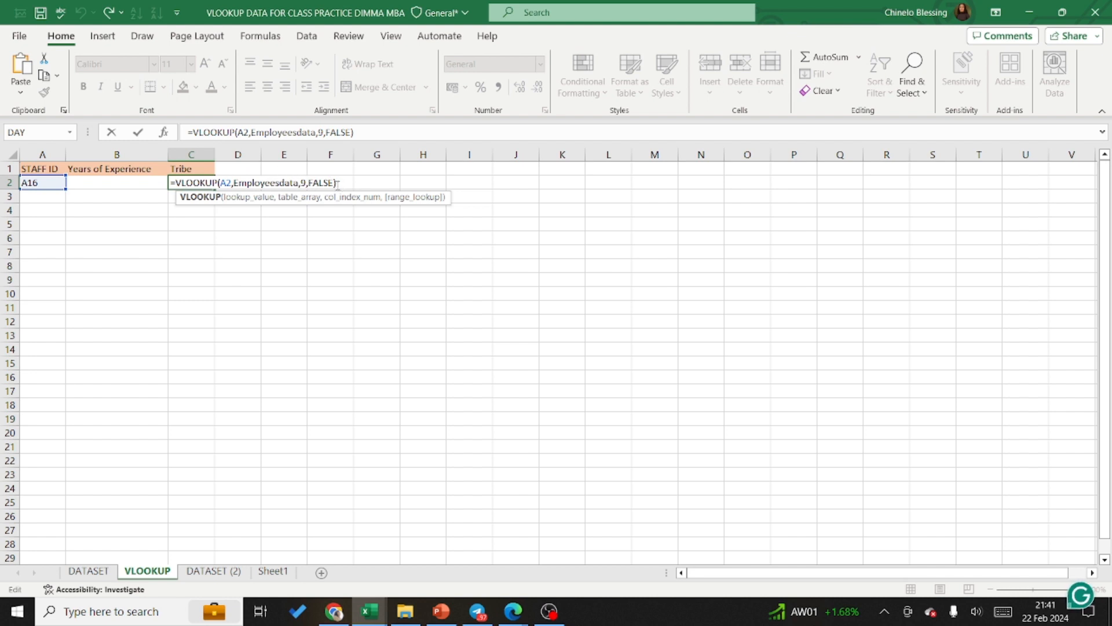
{"action": "left_click", "coordinate": [337, 184]}
{"action": "key", "text": "BackSpace"}
{"action": "key", "text": "BackSpace"}
{"action": "key", "text": "BackSpace"}
{"action": "key", "text": "BackSpace"}
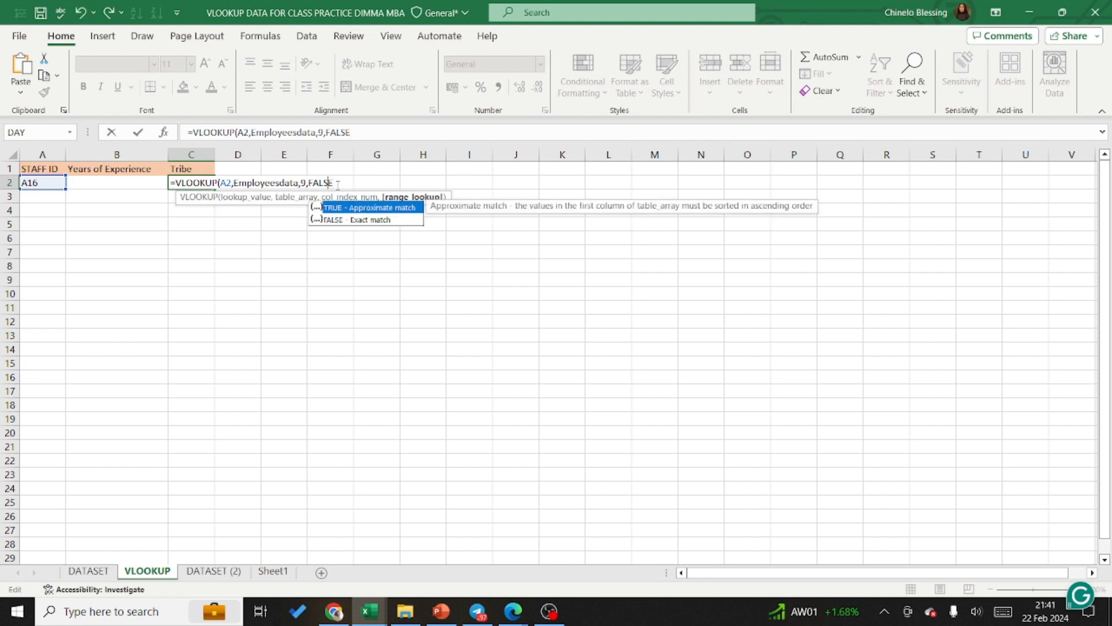
{"action": "key", "text": "BackSpace"}
{"action": "key", "text": "BackSpace"}
{"action": "key", "text": "BackSpace"}
{"action": "key", "text": "BackSpace"}
{"action": "key", "text": "BackSpace"}
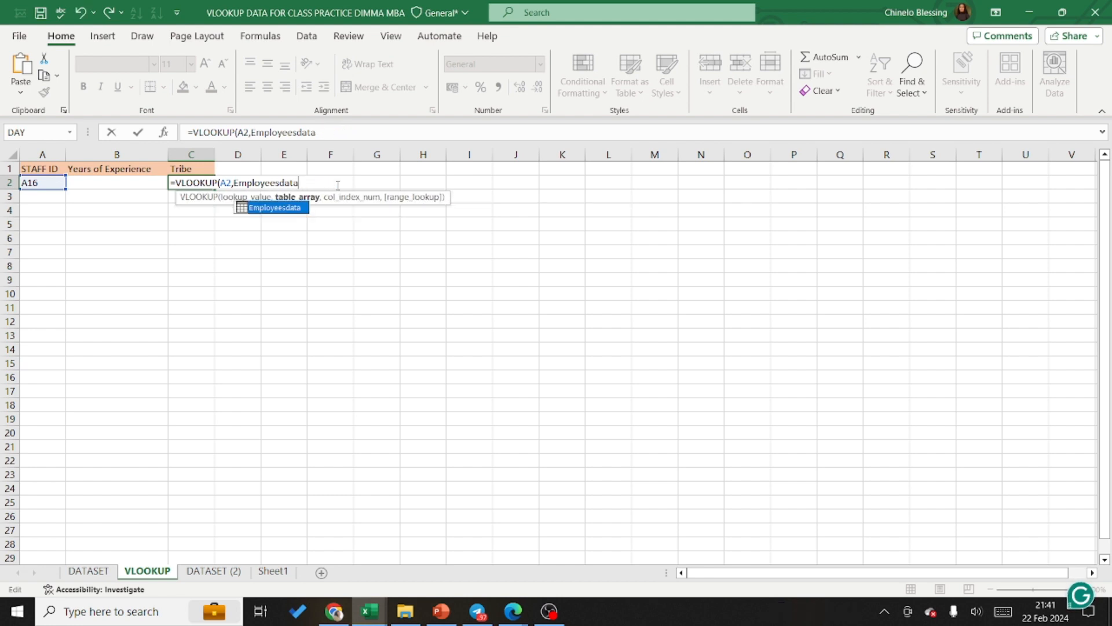
Step: Try to re-enter the Employeesdata table array and commit the C2 formula without further arguments
{"action": "double_click", "coordinate": [275, 208]}
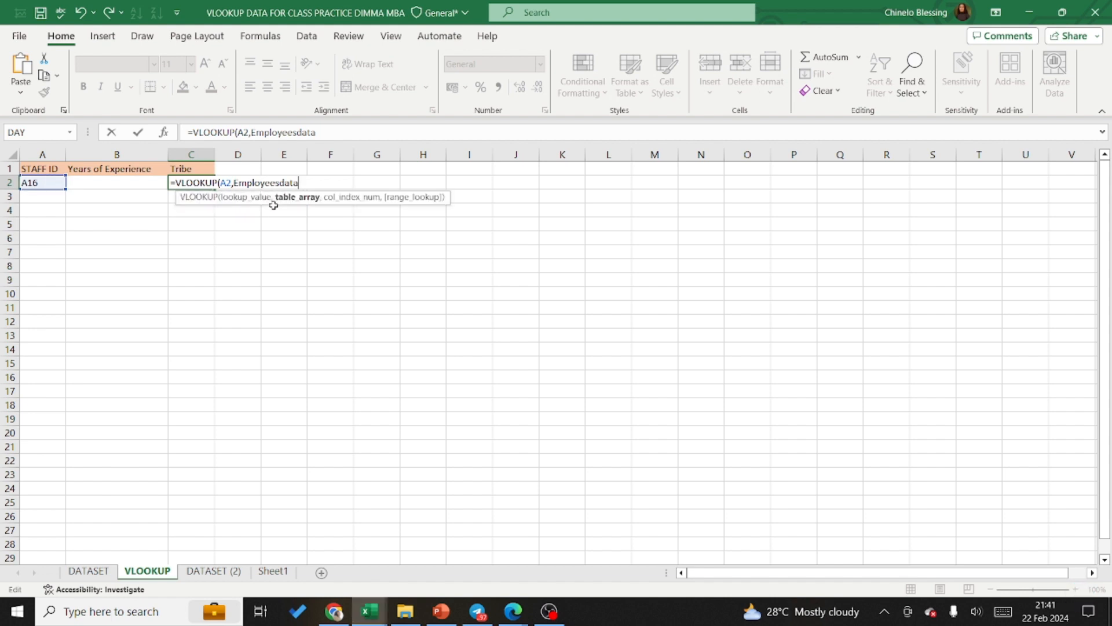
{"action": "type", "text": "e"}
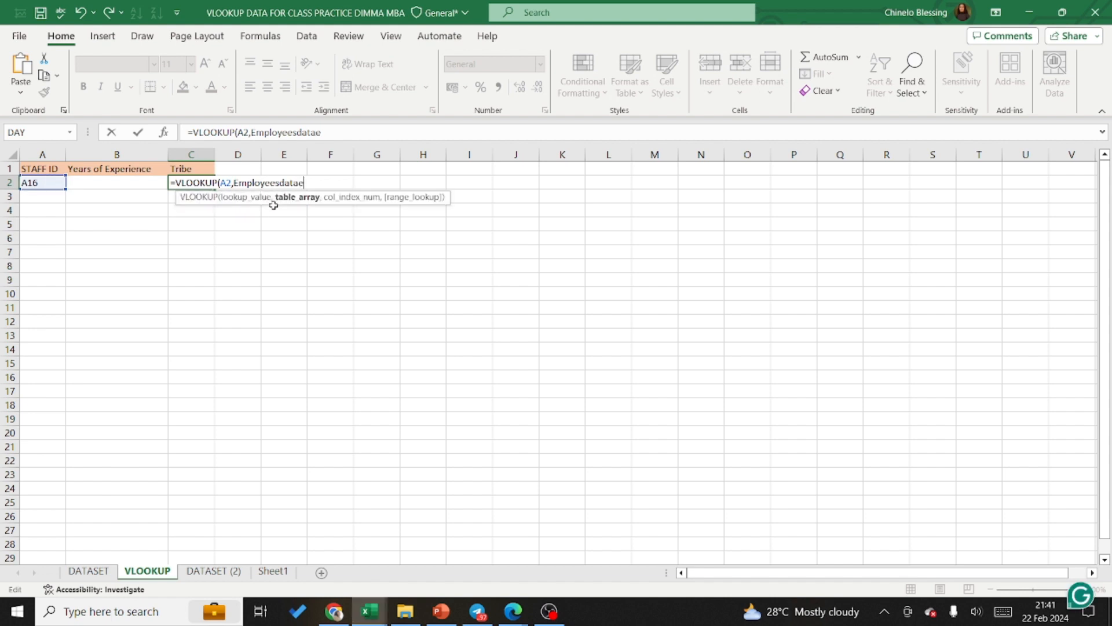
{"action": "type", "text": "mplo"}
{"action": "key", "text": "BackSpace"}
{"action": "key", "text": "BackSpace"}
{"action": "key", "text": "BackSpace"}
{"action": "key", "text": "BackSpace"}
{"action": "key", "text": "BackSpace"}
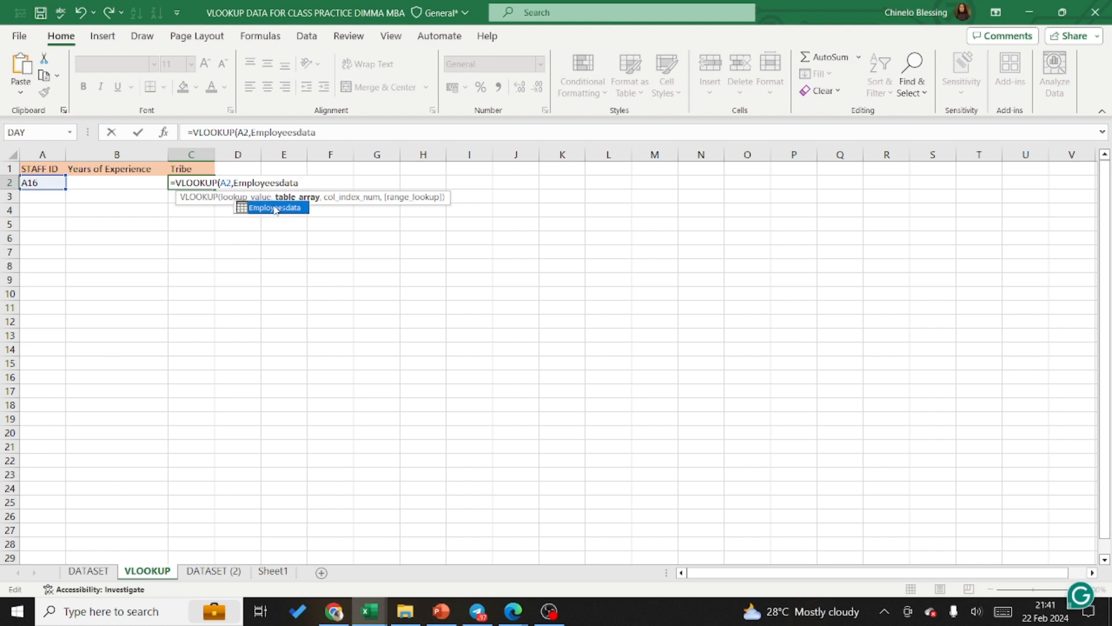
{"action": "key", "text": "Return"}
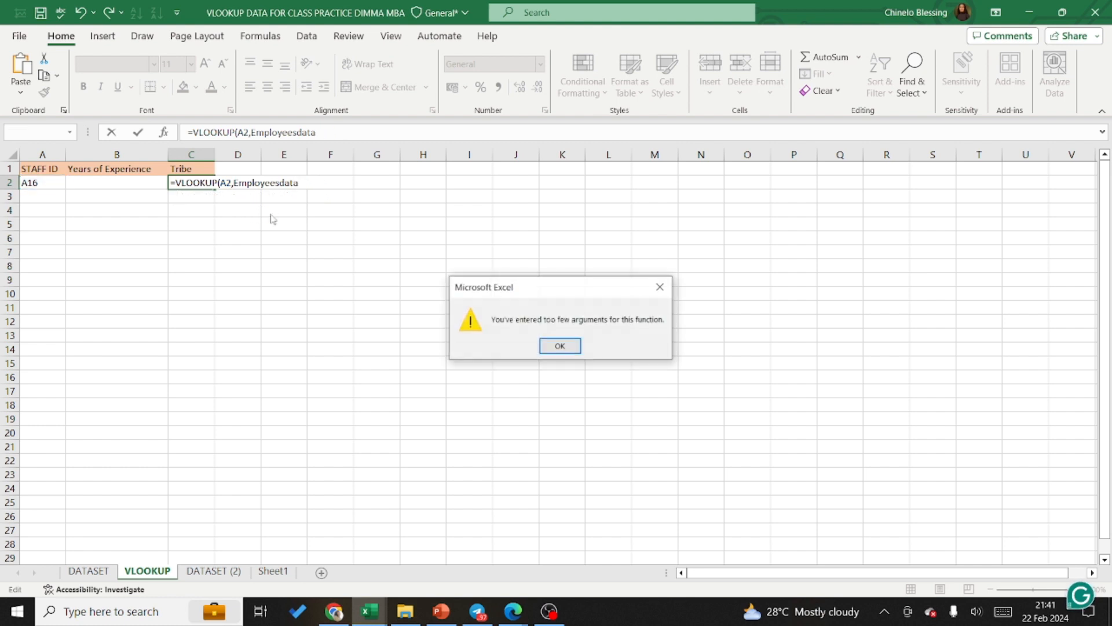
{"action": "left_click", "coordinate": [559, 346]}
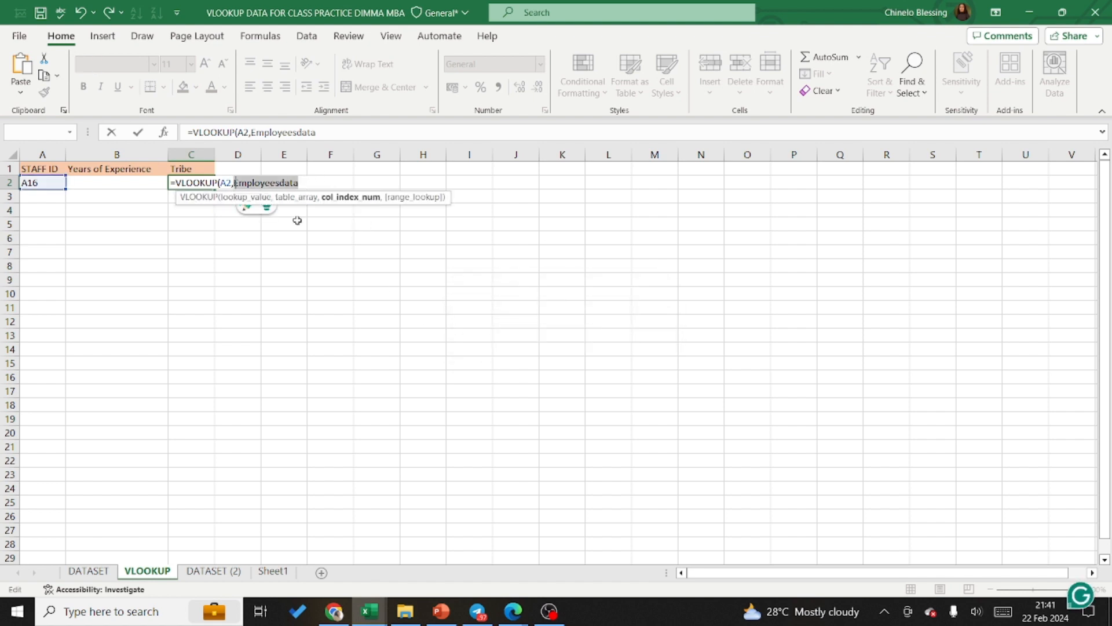
Step: Clear the table array and lookup value from the C2 formula, cutting it back to =VLOO
{"action": "type", "text": ",,"}
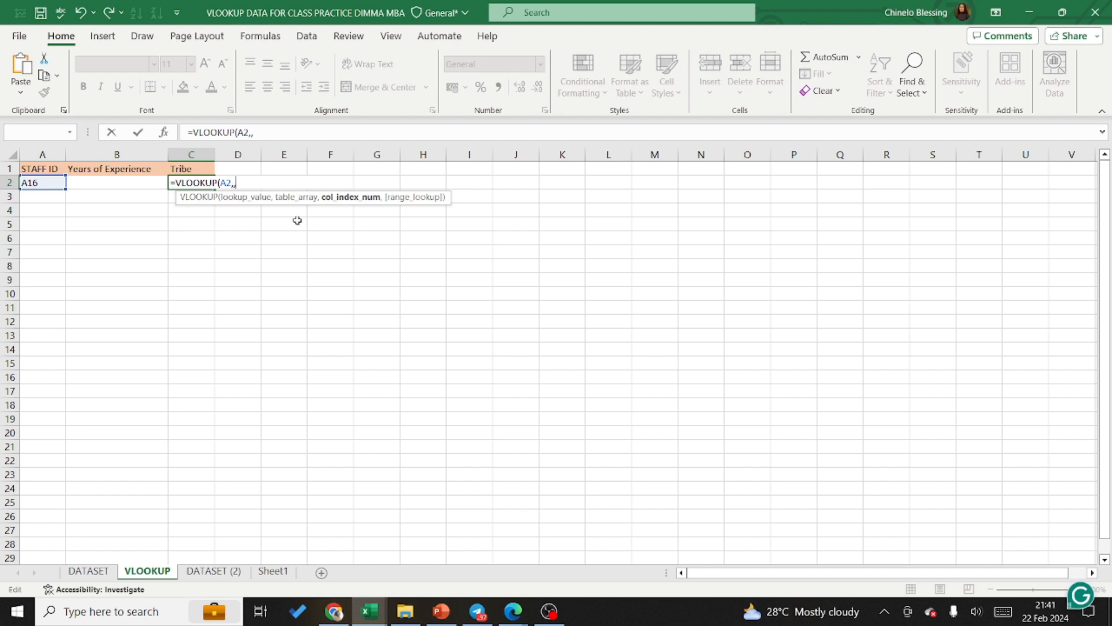
{"action": "key", "text": "BackSpace"}
{"action": "key", "text": "Left"}
{"action": "key", "text": "Left"}
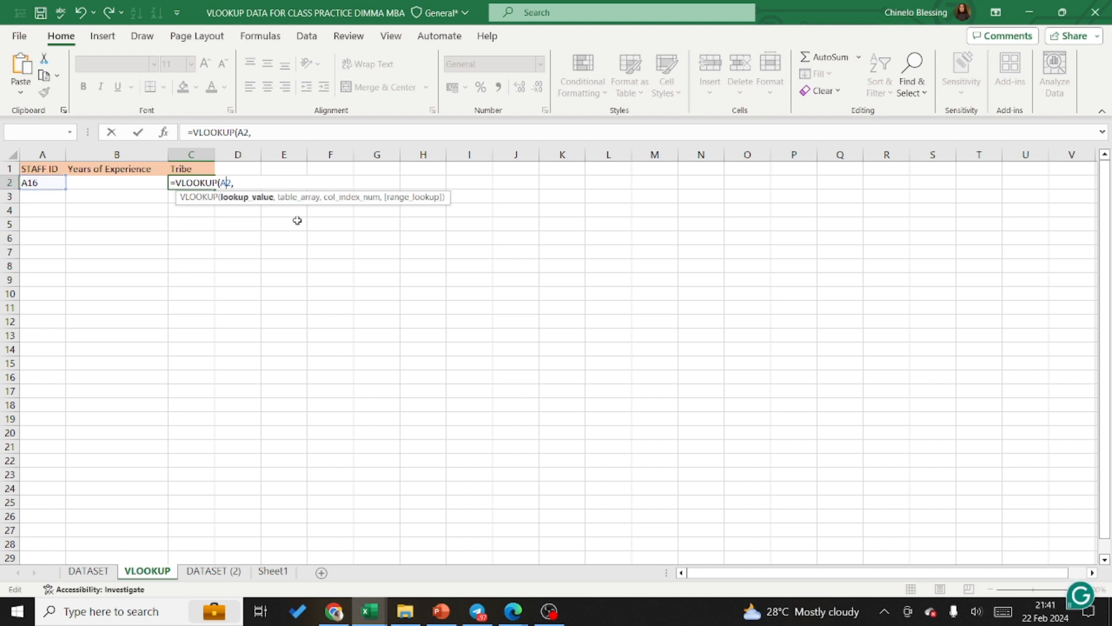
{"action": "key", "text": "Delete"}
{"action": "key", "text": "Delete"}
{"action": "key", "text": "BackSpace"}
{"action": "key", "text": "BackSpace"}
{"action": "key", "text": "BackSpace"}
{"action": "key", "text": "BackSpace"}
{"action": "key", "text": "BackSpace"}
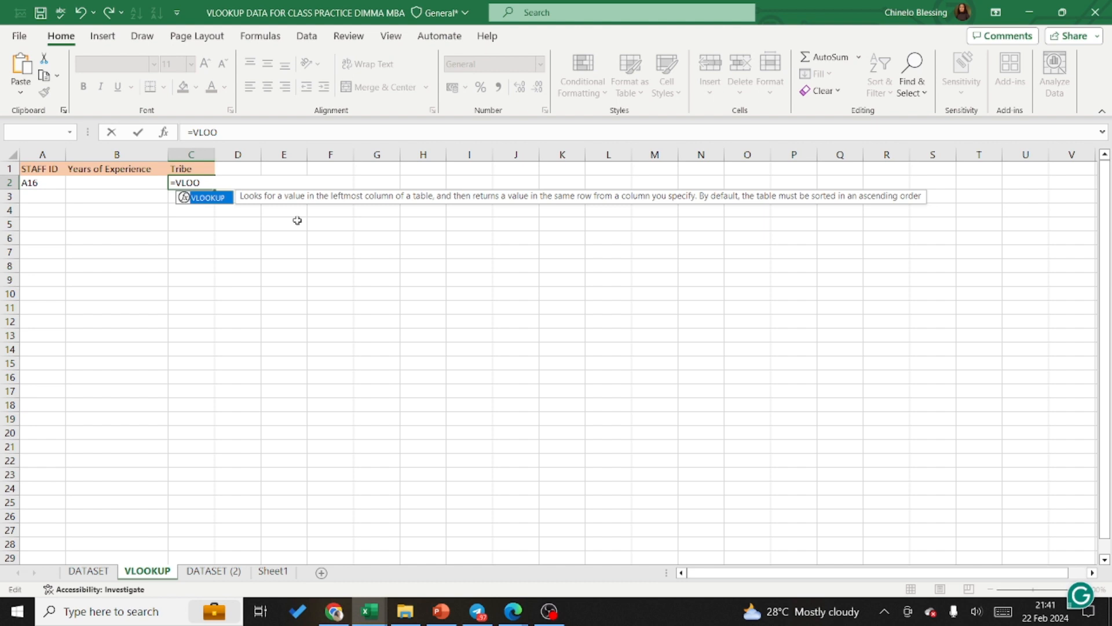
Step: Rebuild the VLOOKUP formula in C2 with A2 as lookup value and Employeesdata as table array
{"action": "double_click", "coordinate": [207, 197]}
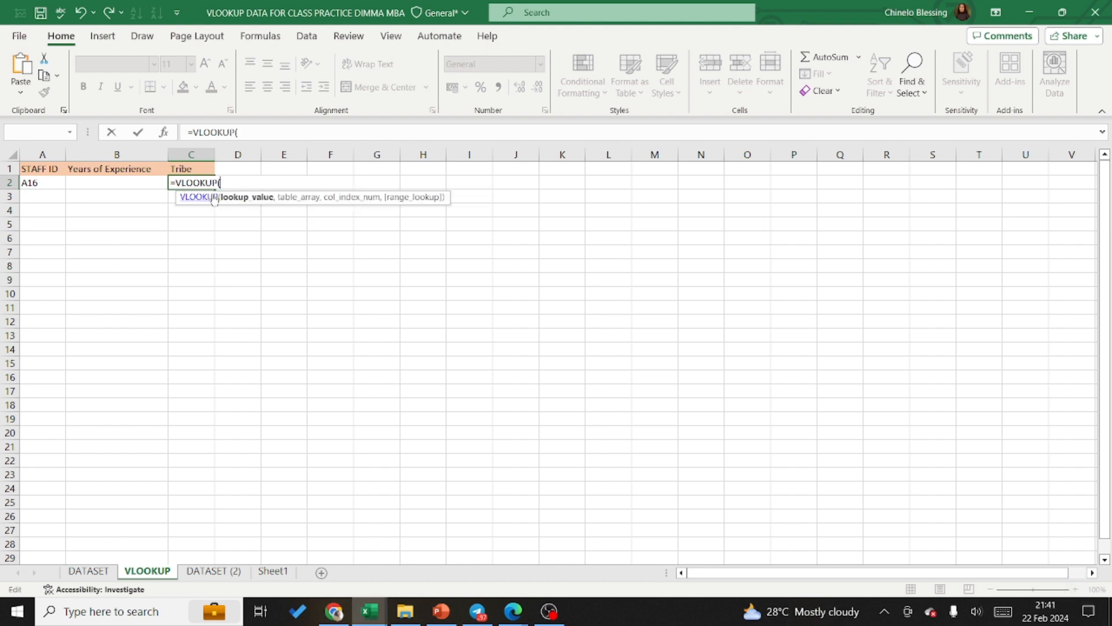
{"action": "left_click", "coordinate": [42, 185]}
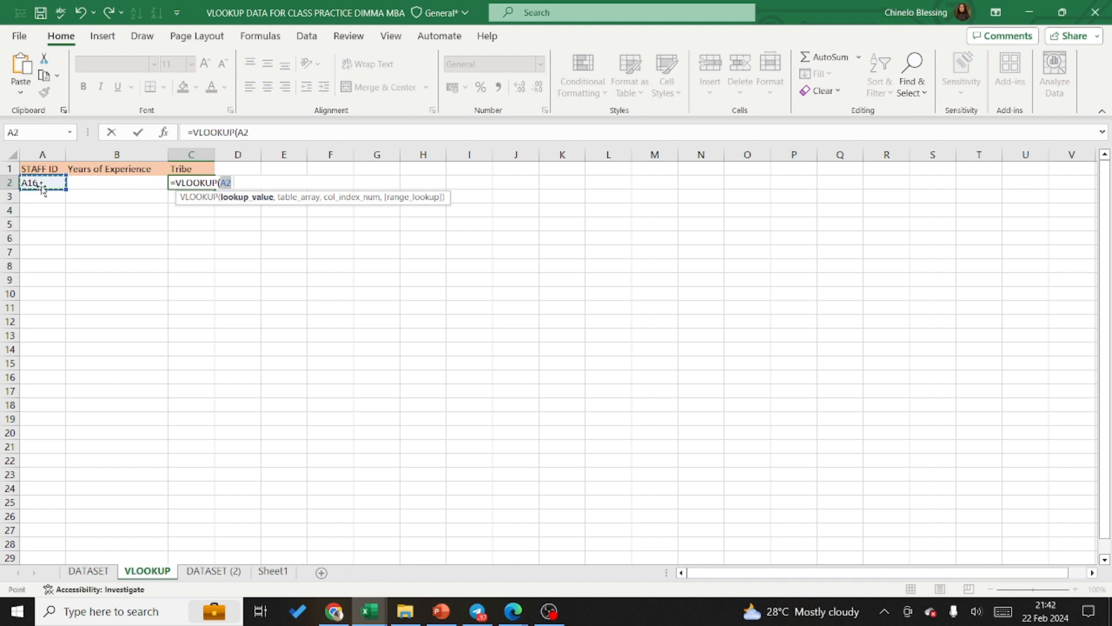
{"action": "type", "text": ",emplo"}
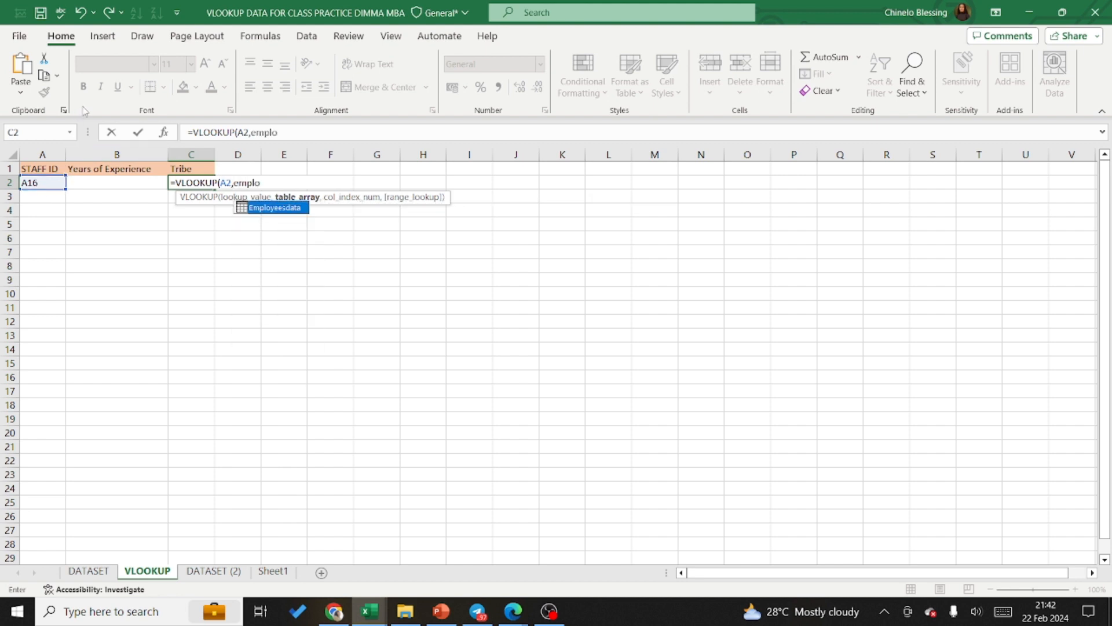
{"action": "double_click", "coordinate": [264, 208]}
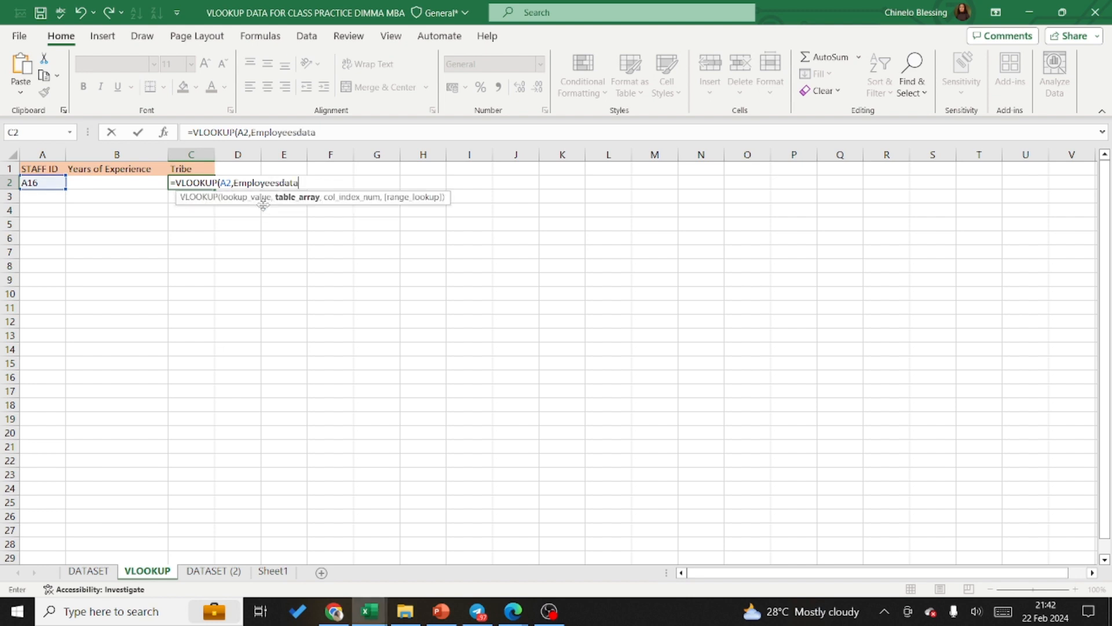
Step: Try a structured reference to the STAFF ID column of Employeesdata as the column index argument
{"action": "type", "text": ",emplo"}
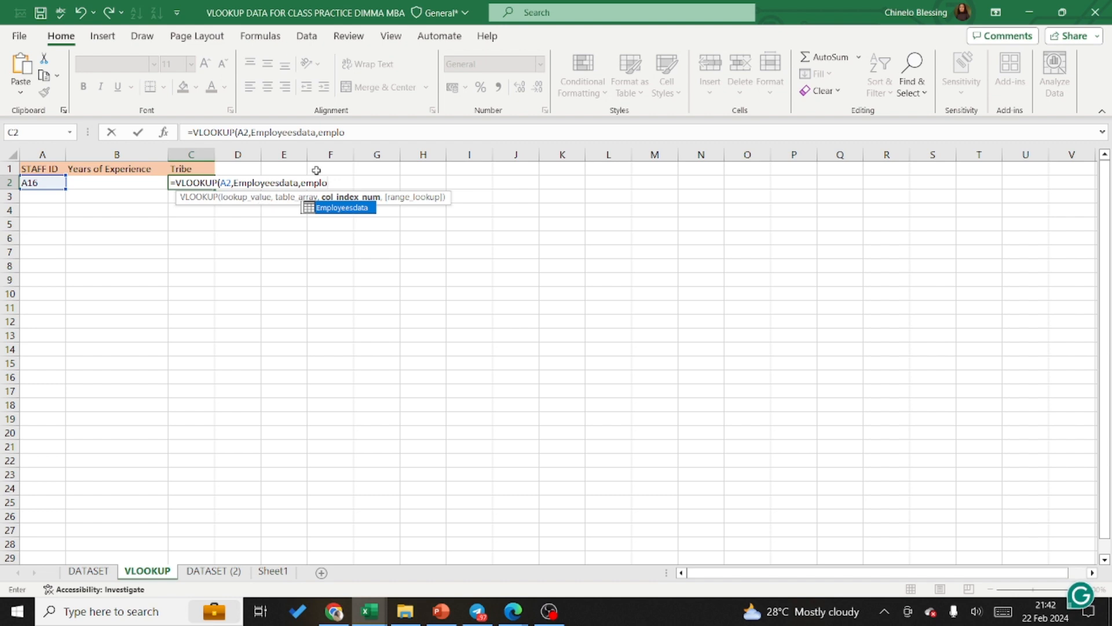
{"action": "double_click", "coordinate": [343, 208]}
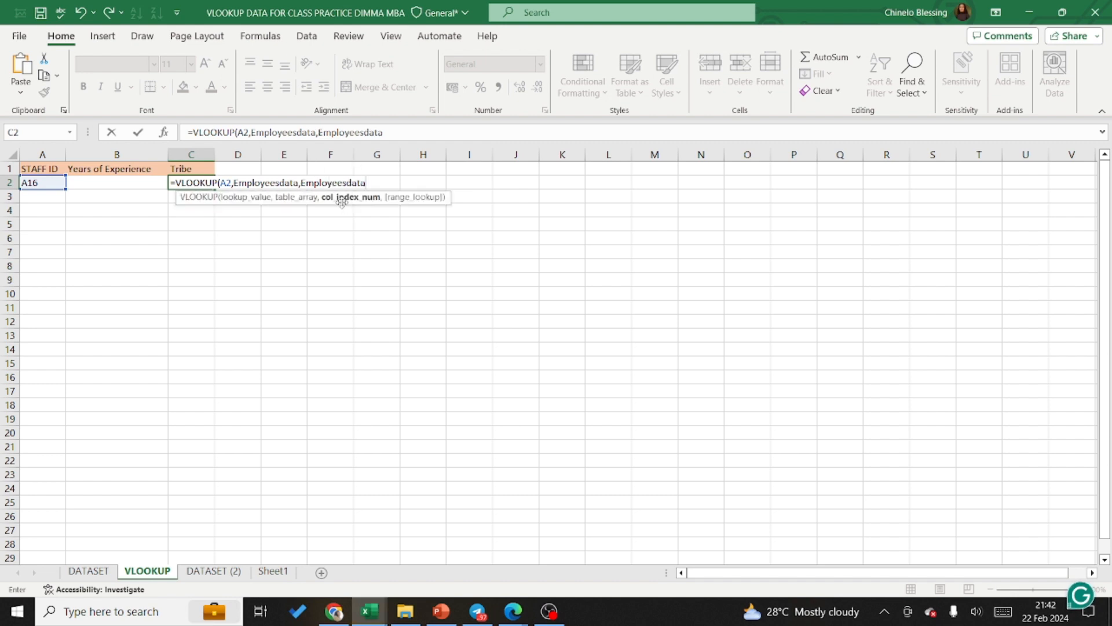
{"action": "type", "text": "["}
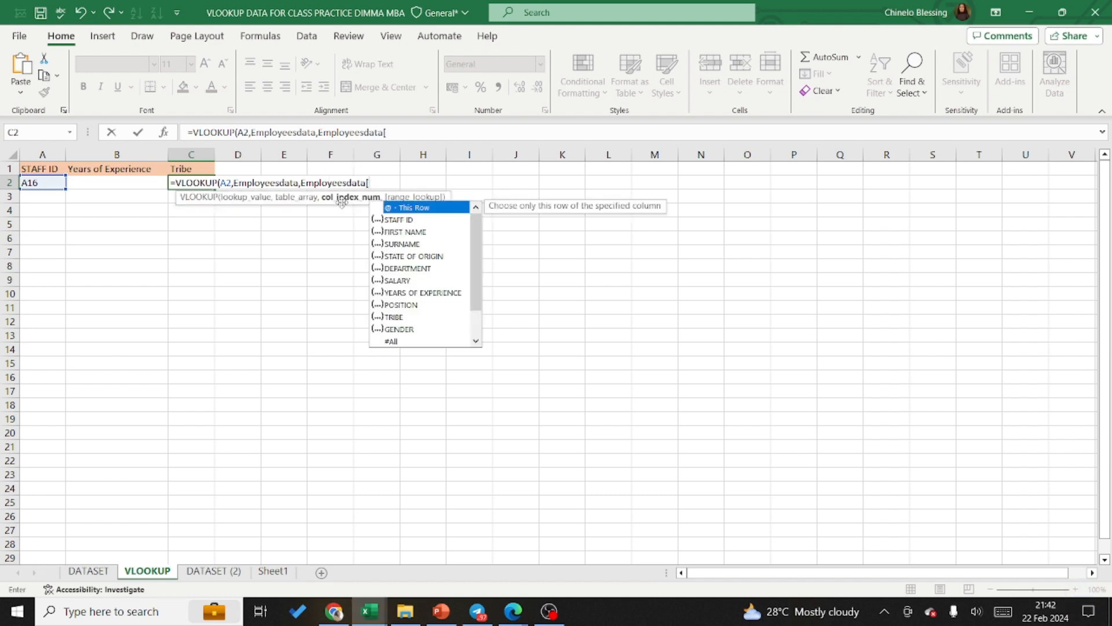
{"action": "double_click", "coordinate": [425, 208]}
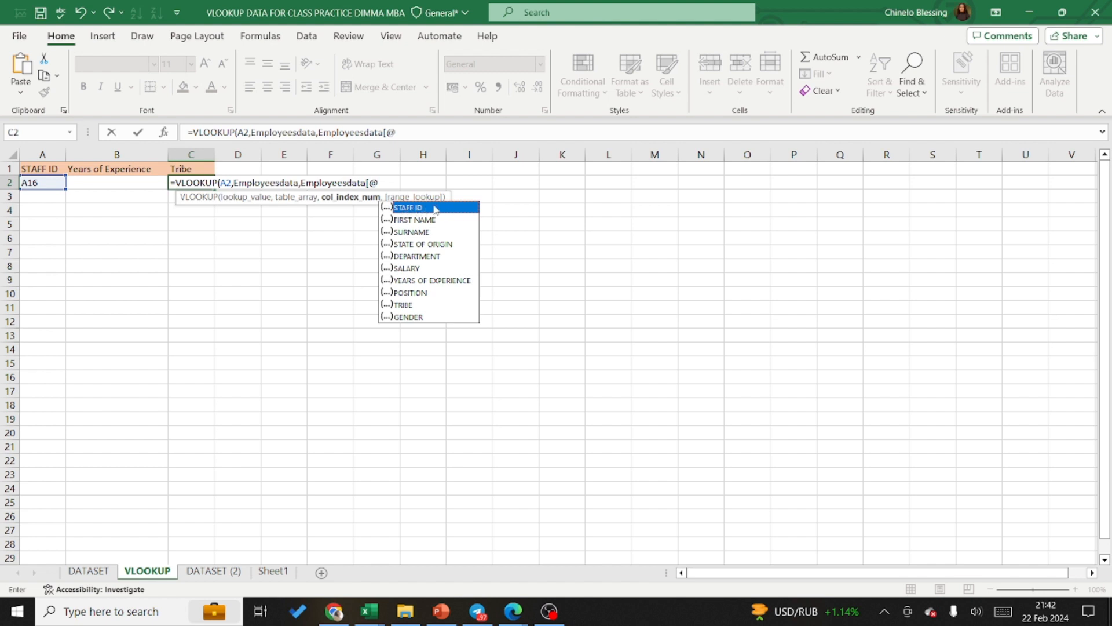
{"action": "double_click", "coordinate": [428, 208]}
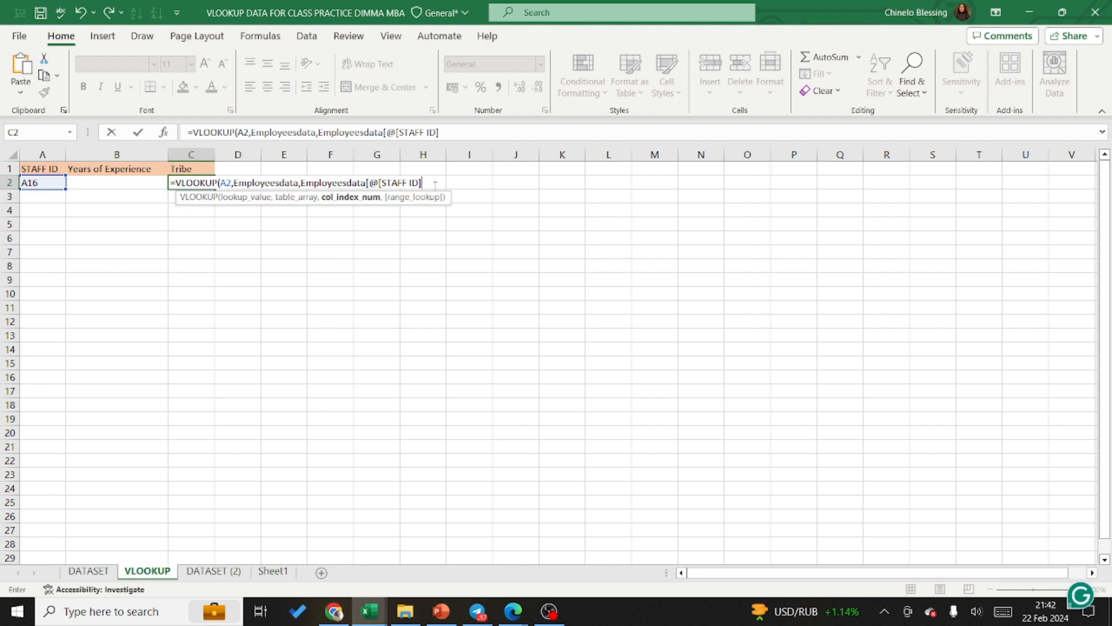
Step: Remove the @[STAFF ID] part from the structured reference, keeping the opening bracket after Employeesdata
{"action": "key", "text": "BackSpace"}
{"action": "key", "text": "BackSpace"}
{"action": "key", "text": "BackSpace"}
{"action": "key", "text": "BackSpace"}
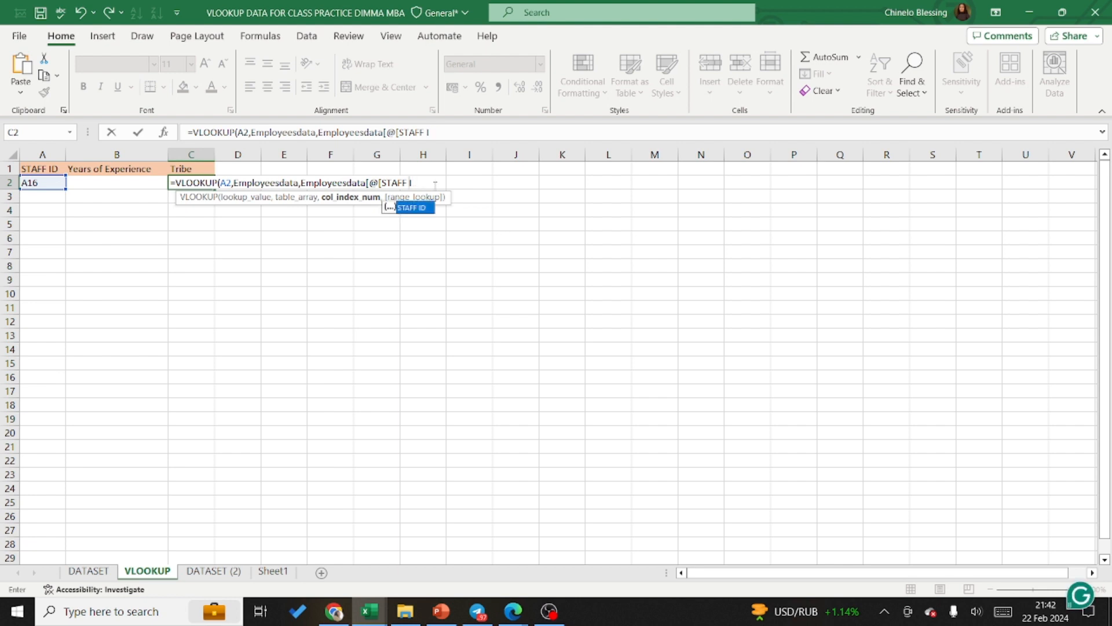
{"action": "key", "text": "BackSpace"}
{"action": "key", "text": "BackSpace"}
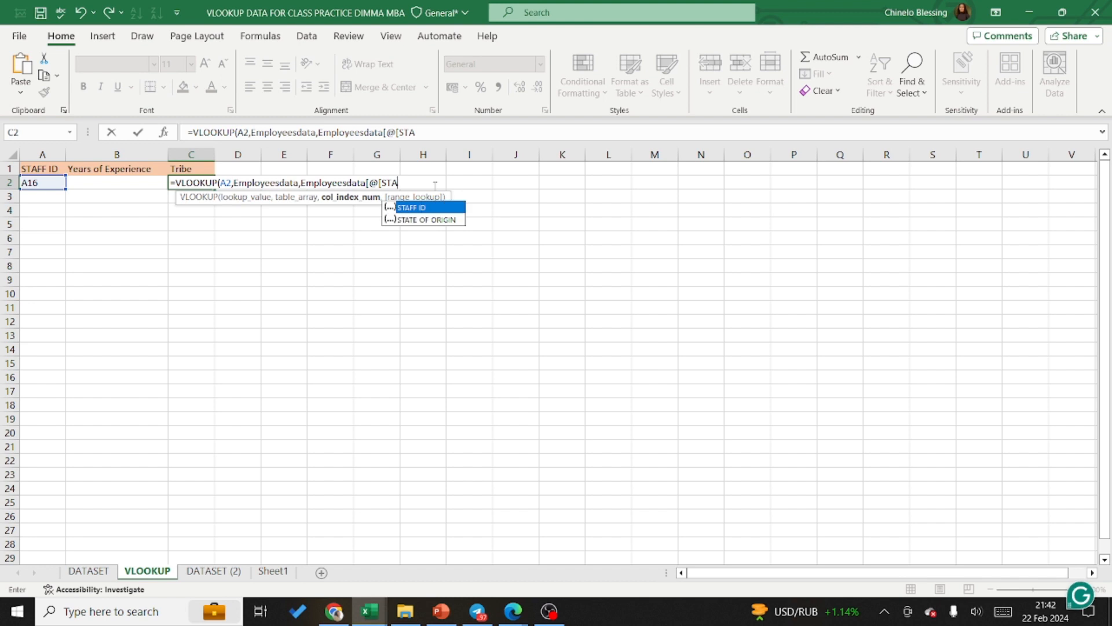
{"action": "key", "text": "BackSpace"}
{"action": "key", "text": "BackSpace"}
{"action": "key", "text": "BackSpace"}
{"action": "key", "text": "BackSpace"}
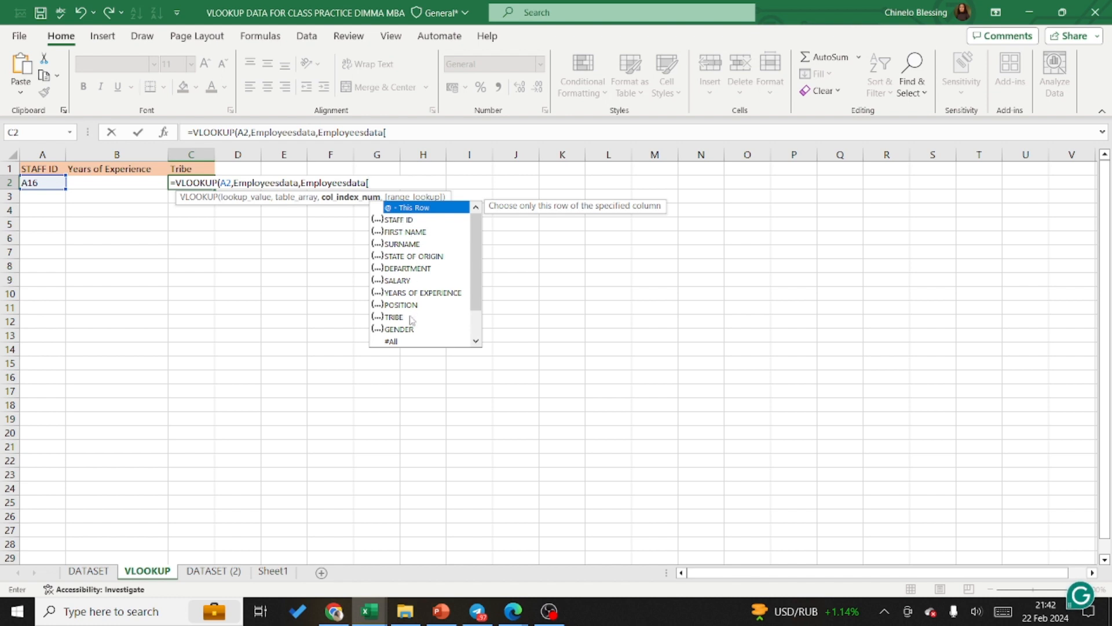
Step: Examine which Employeesdata columns and special items such as #All are offered for the structured reference
{"action": "left_click", "coordinate": [394, 343]}
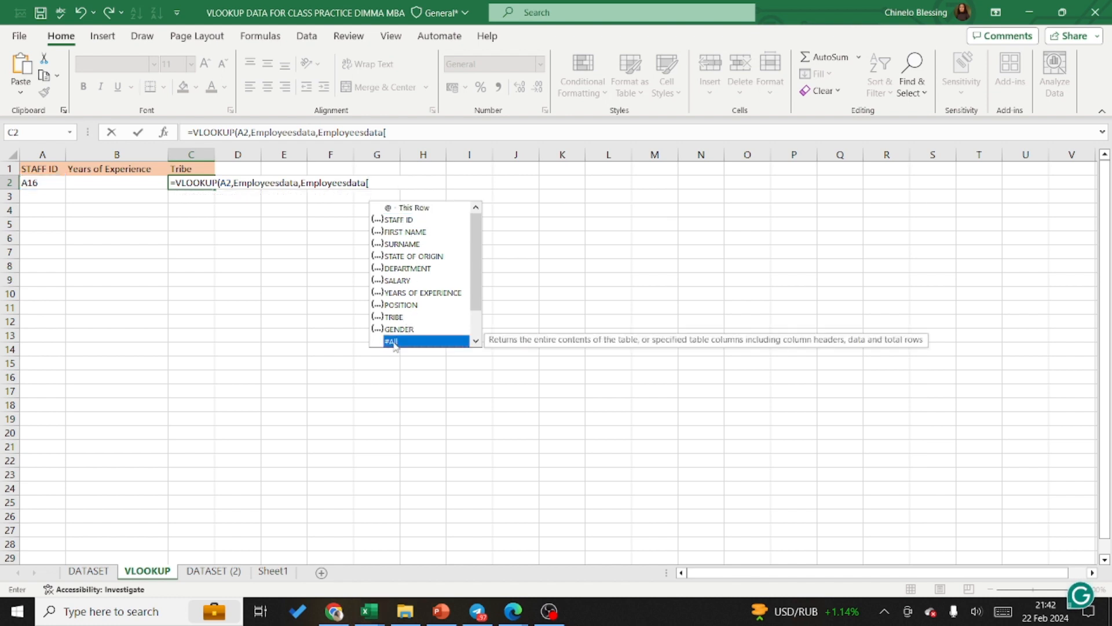
{"action": "left_click", "coordinate": [475, 341]}
{"action": "left_click", "coordinate": [476, 341]}
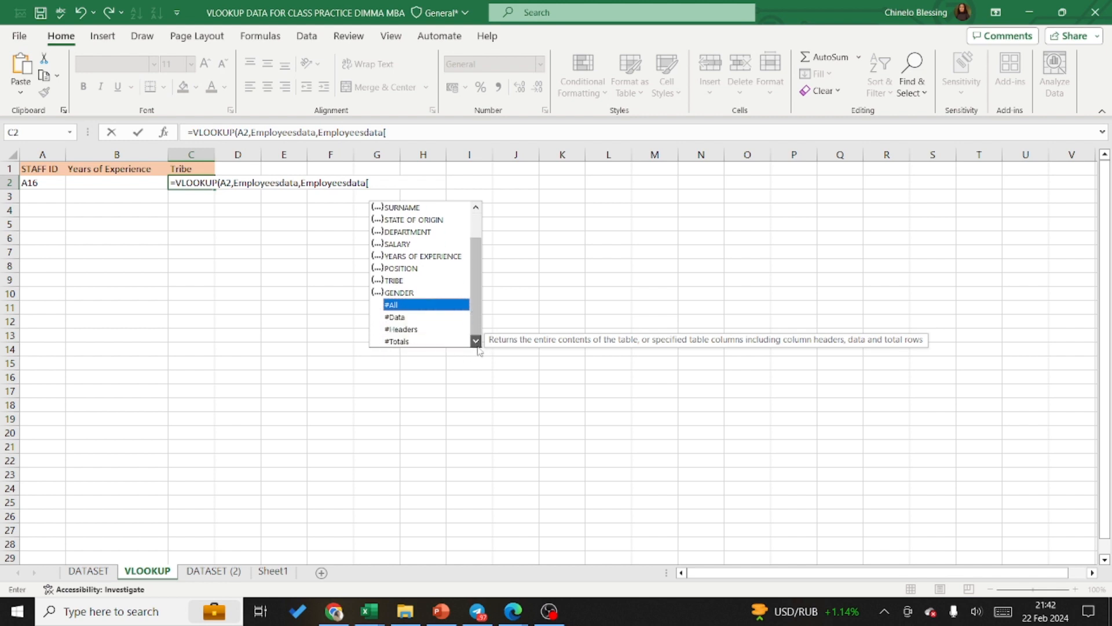
{"action": "left_click", "coordinate": [476, 207]}
{"action": "left_click", "coordinate": [476, 207]}
{"action": "left_click", "coordinate": [475, 207]}
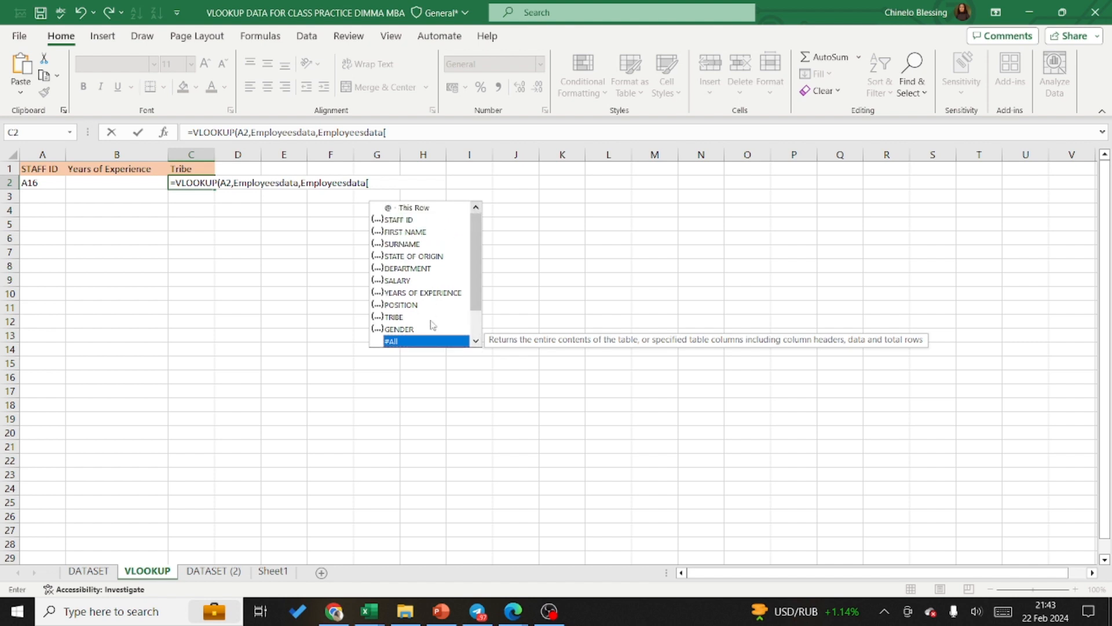
{"action": "left_click", "coordinate": [426, 330]}
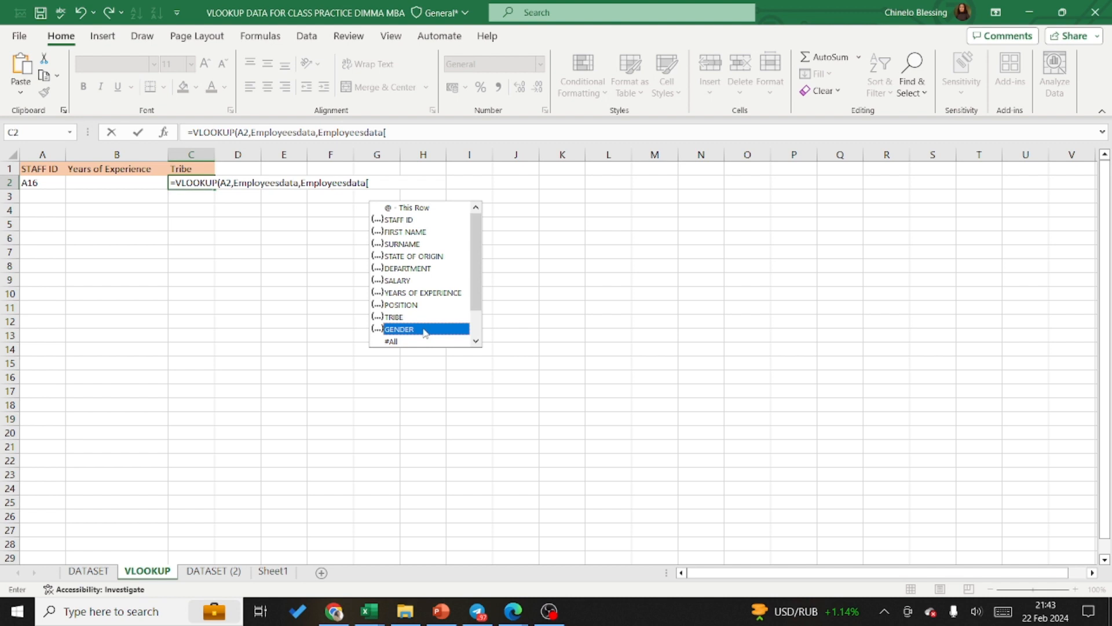
Step: Try the @ this-row qualifier in the Employeesdata reference of the column index argument
{"action": "type", "text": "@"}
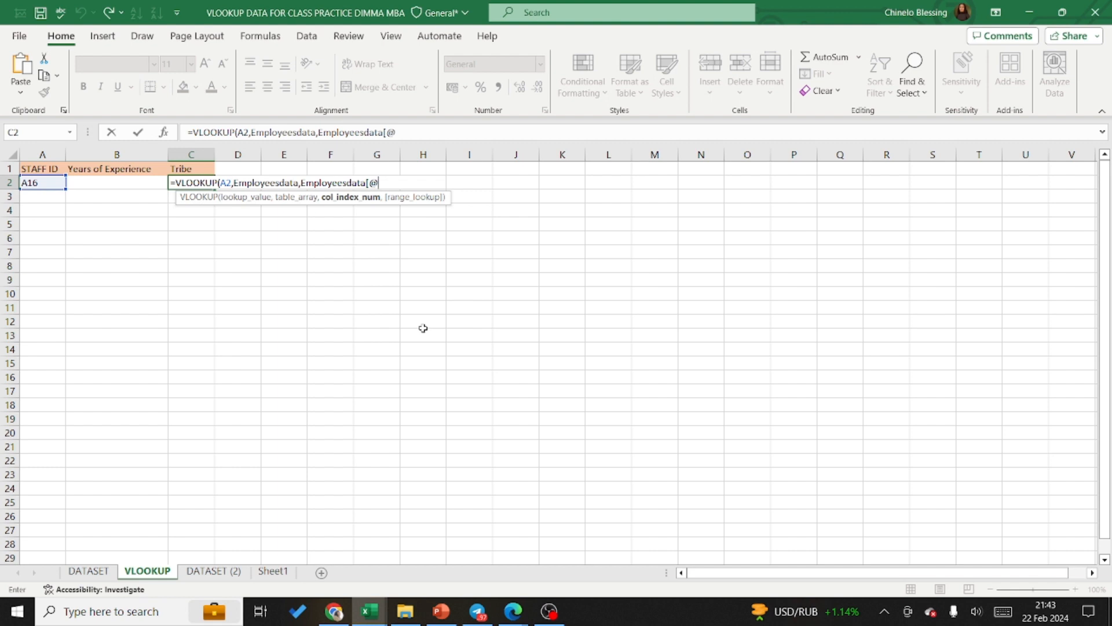
{"action": "key", "text": "BackSpace"}
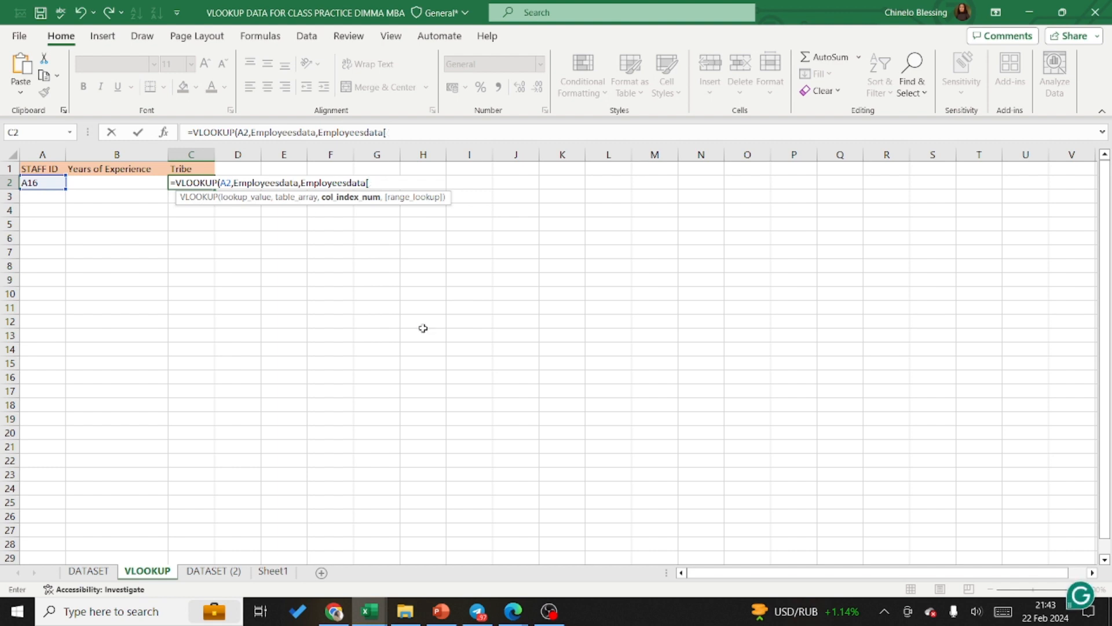
{"action": "type", "text": "@"}
{"action": "key", "text": "BackSpace"}
{"action": "type", "text": "@"}
{"action": "key", "text": "BackSpace"}
{"action": "type", "text": "@"}
{"action": "key", "text": "BackSpace"}
Step: Replace the Employeesdata reference in the column index argument of the C2 formula with 9
{"action": "key", "text": "BackSpace"}
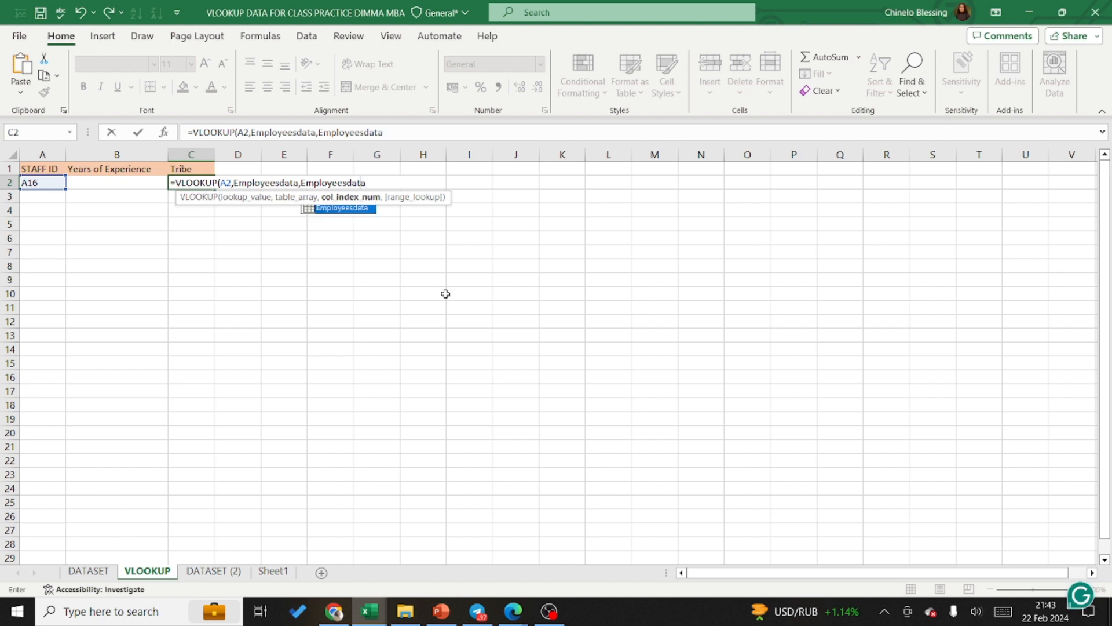
{"action": "key", "text": "BackSpace"}
{"action": "key", "text": "BackSpace"}
{"action": "key", "text": "BackSpace"}
{"action": "key", "text": "BackSpace"}
{"action": "key", "text": "BackSpace"}
{"action": "key", "text": "BackSpace"}
{"action": "key", "text": "BackSpace"}
{"action": "key", "text": "BackSpace"}
{"action": "key", "text": "BackSpace"}
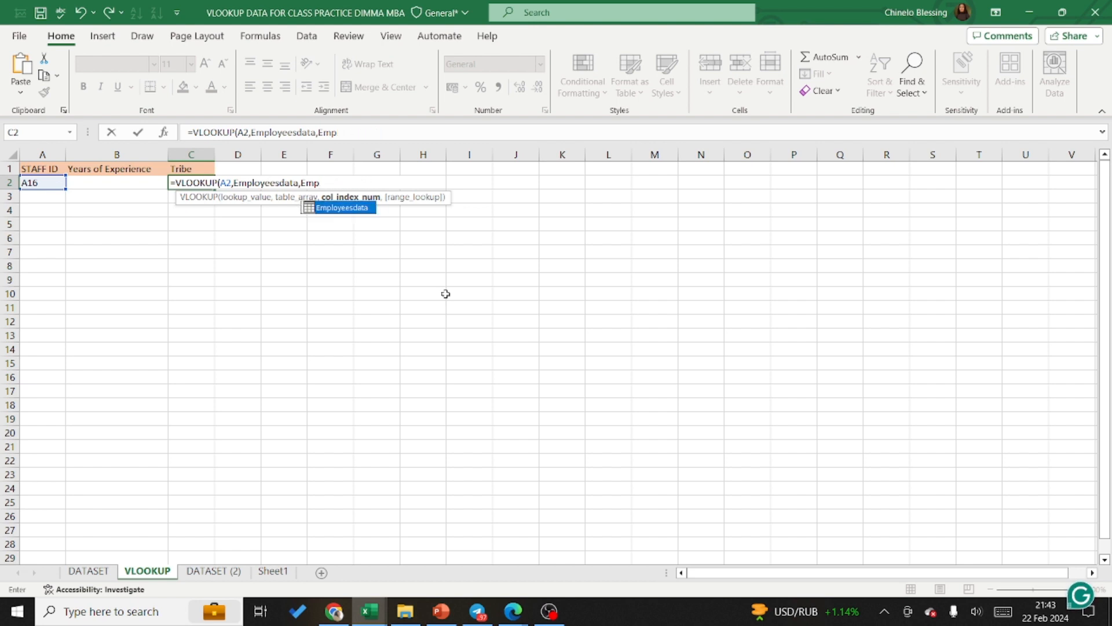
{"action": "key", "text": "BackSpace"}
{"action": "key", "text": "BackSpace"}
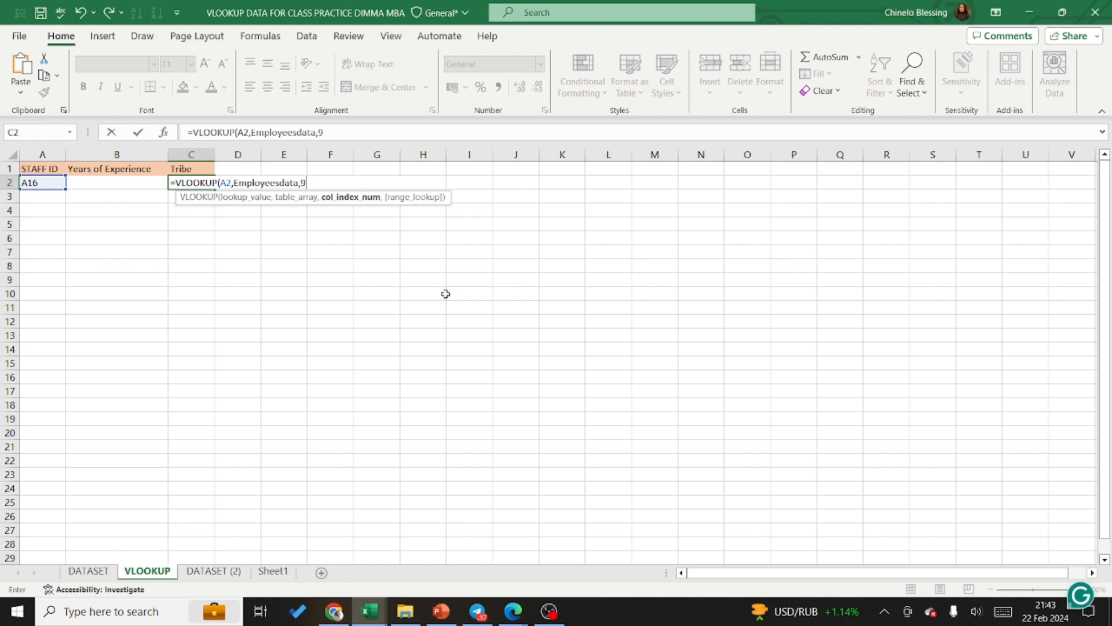
Step: Complete the C2 VLOOKUP formula with FALSE for an exact match and enter it
{"action": "type", "text": "9,"}
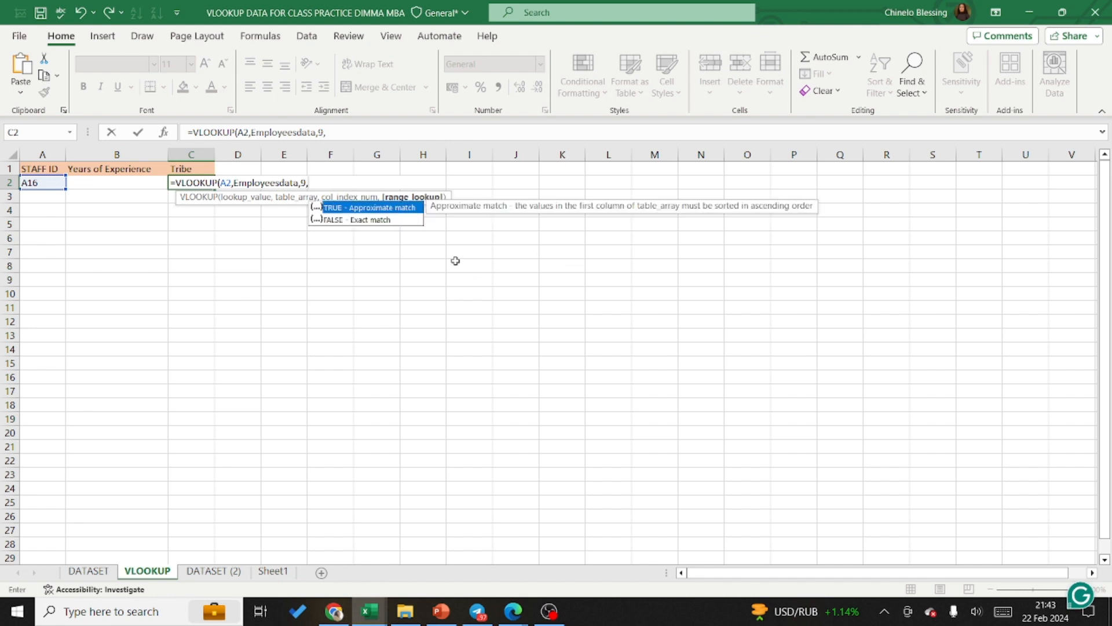
{"action": "double_click", "coordinate": [380, 219]}
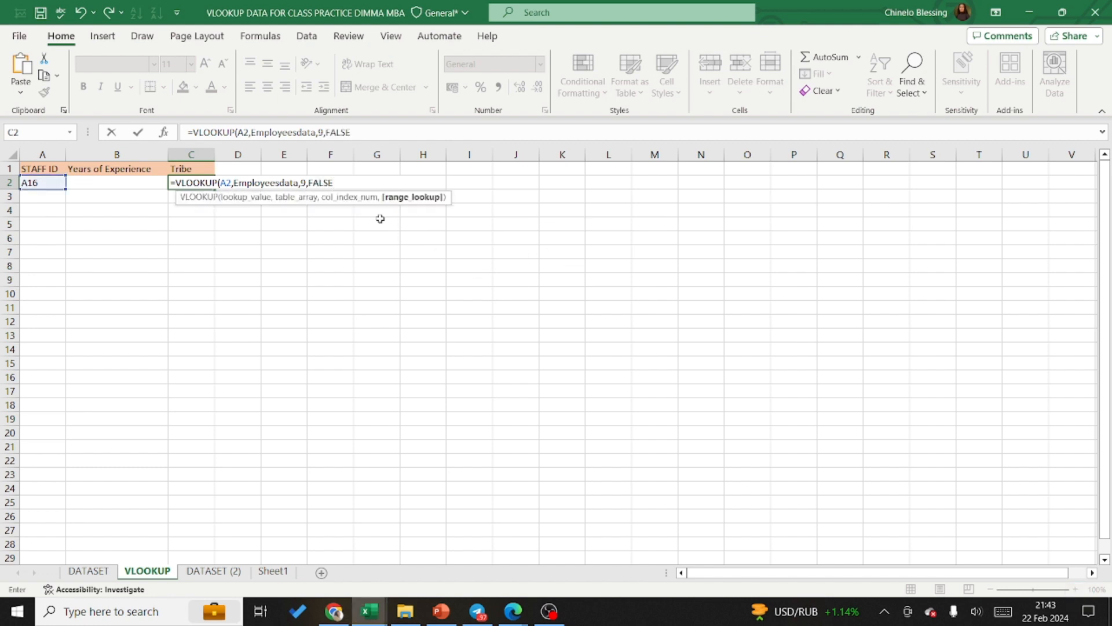
{"action": "type", "text": ")"}
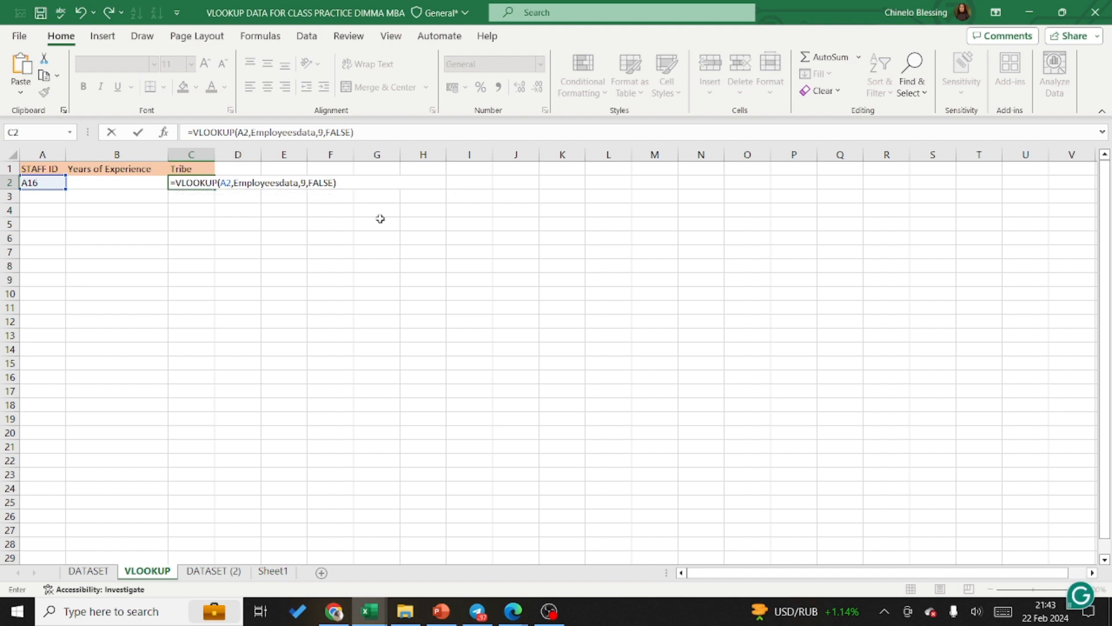
{"action": "key", "text": "Return"}
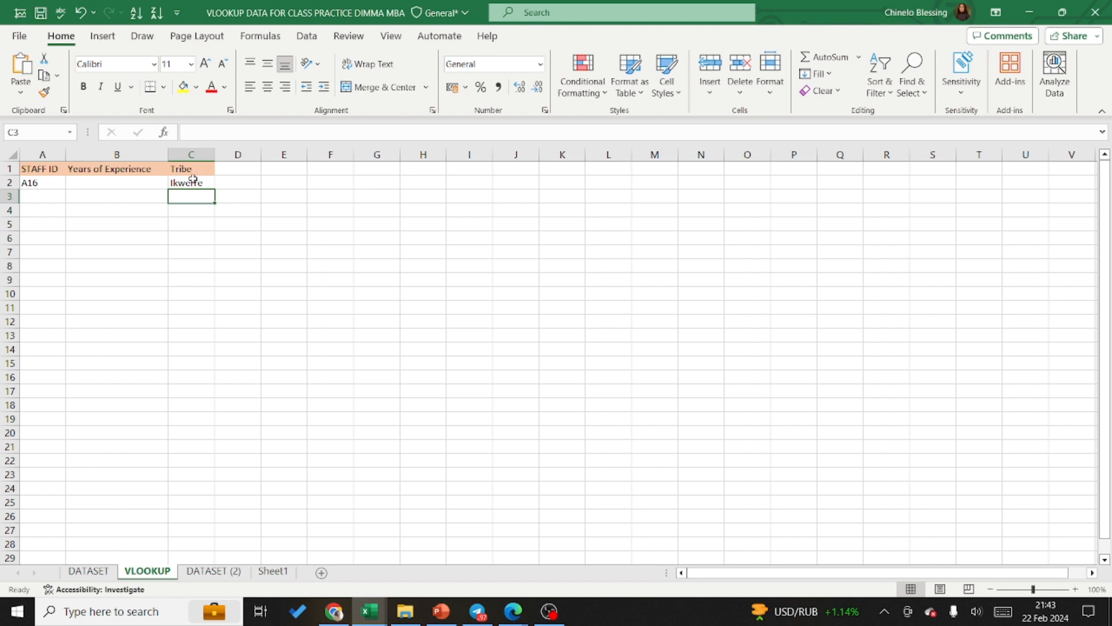
Step: Start a VLOOKUP formula in B2 with A2 as the lookup value and Employeesdata as the table array
{"action": "left_click", "coordinate": [90, 182]}
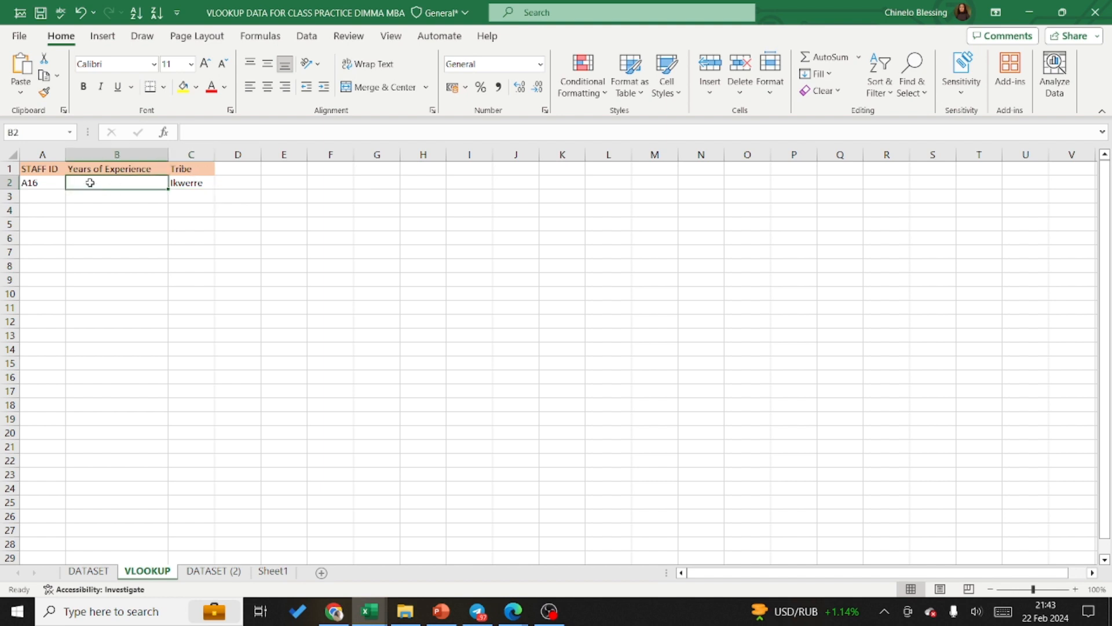
{"action": "type", "text": "=vloo"}
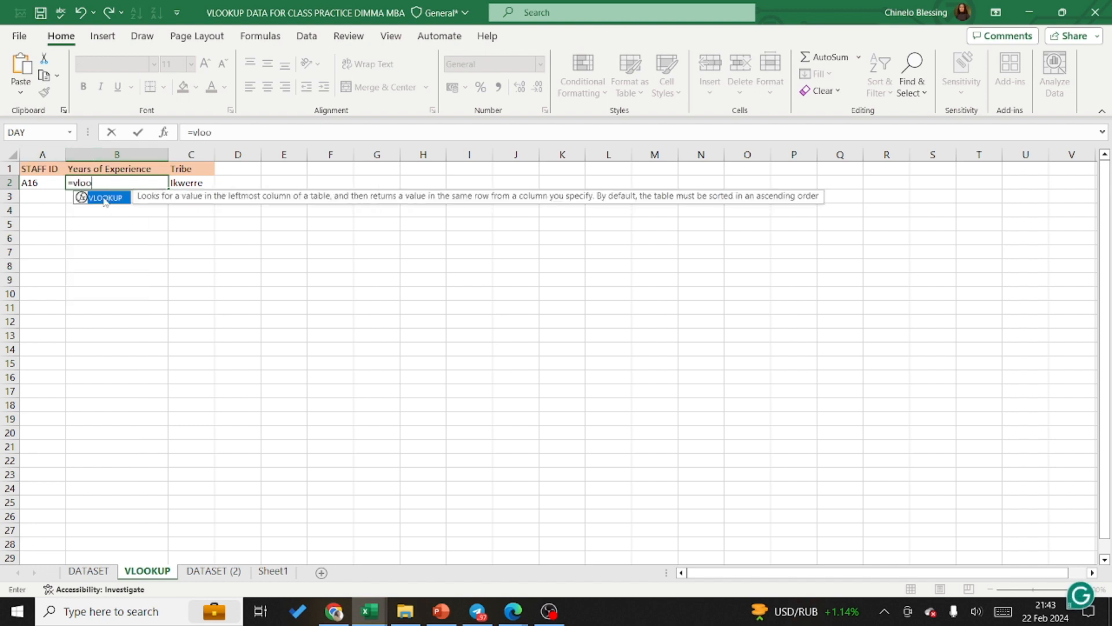
{"action": "key", "text": "Tab"}
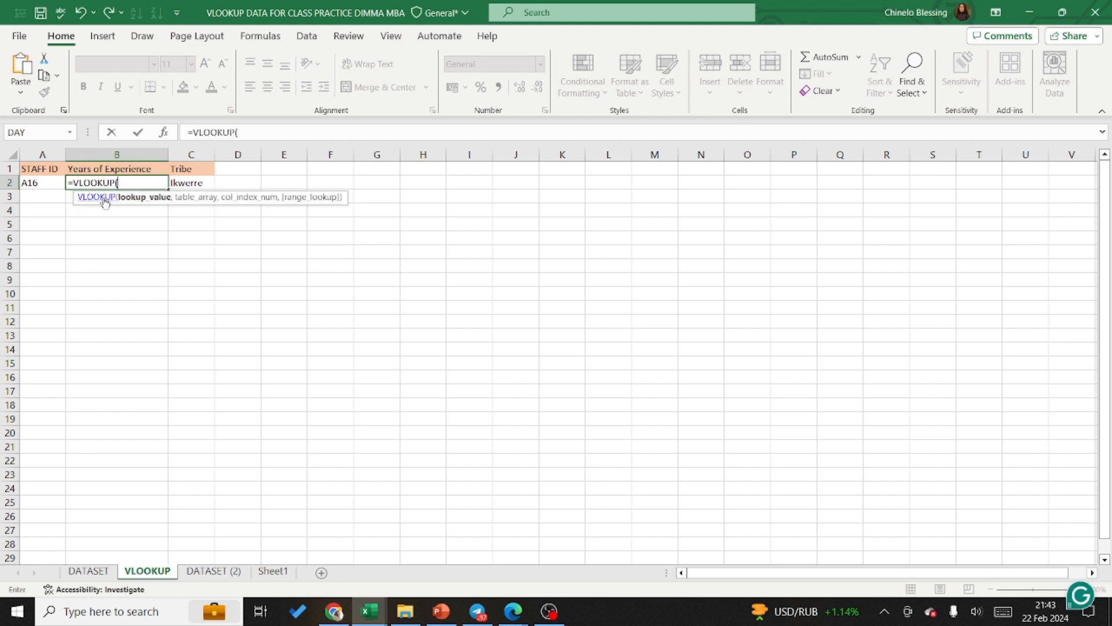
{"action": "left_click", "coordinate": [36, 183]}
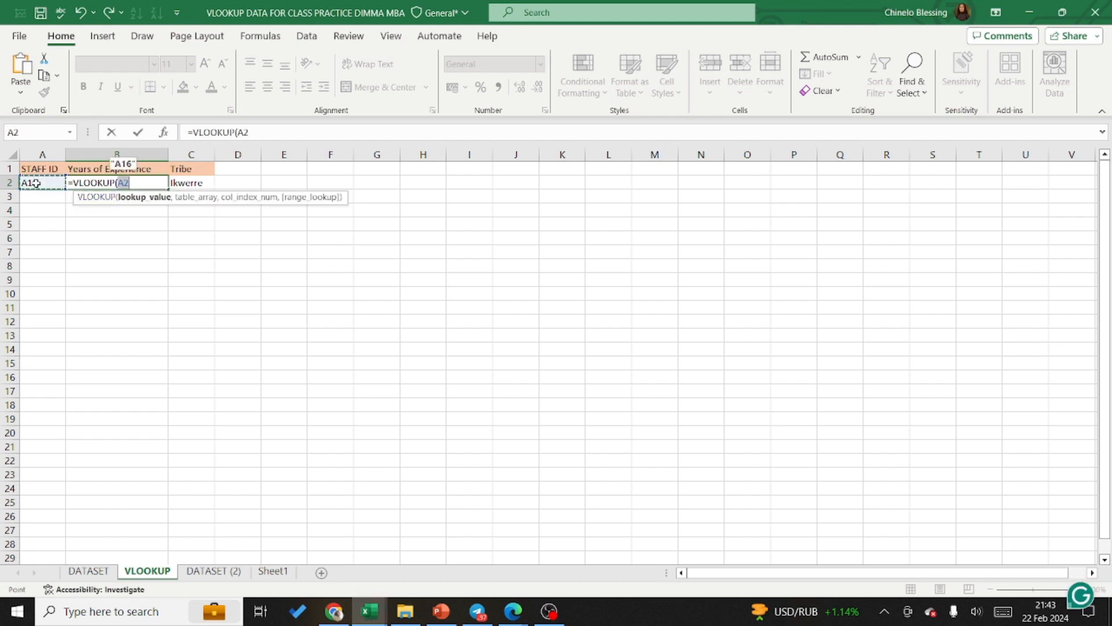
{"action": "type", "text": ",emplo"}
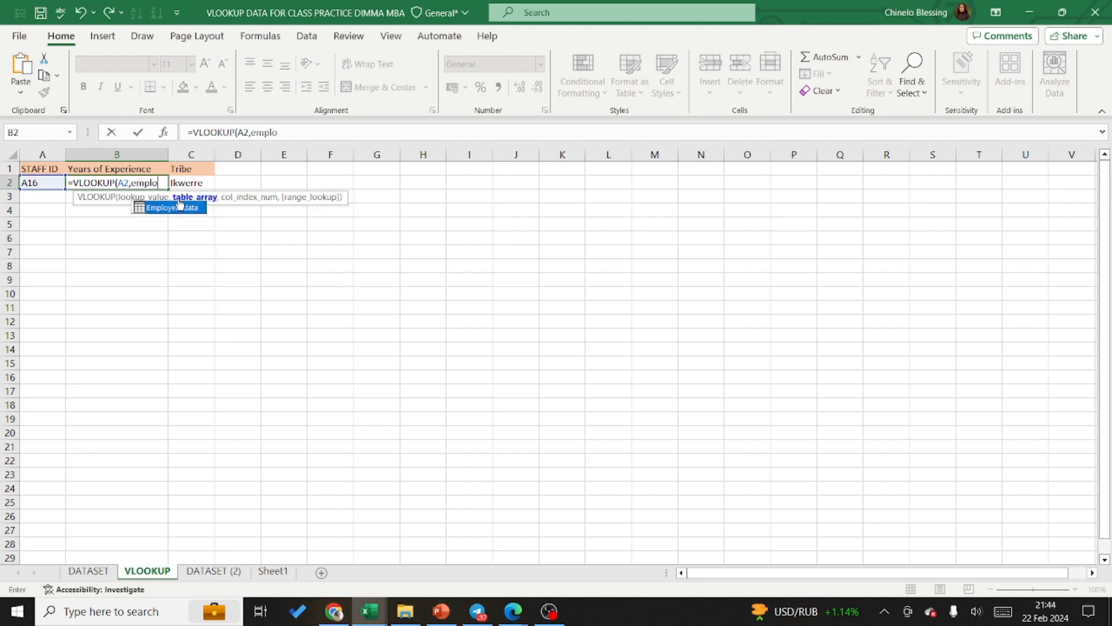
{"action": "double_click", "coordinate": [176, 208]}
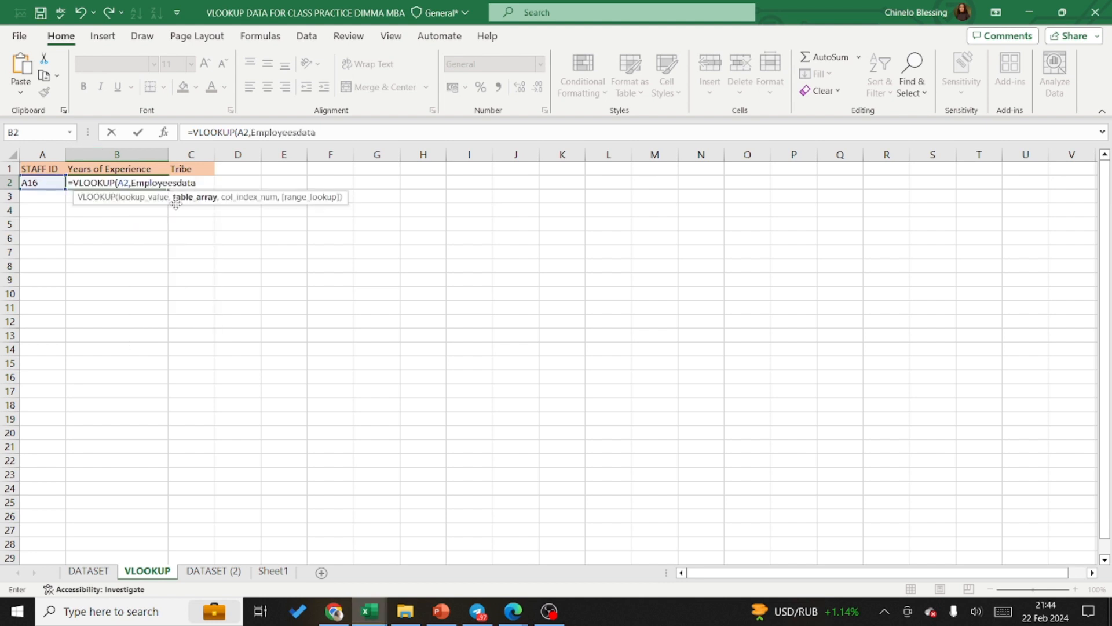
Step: Check the position of YEARS OF EXPERIENCE through a temporary Employeesdata reference in the column index argument, and remove that reference
{"action": "type", "text": ",e"}
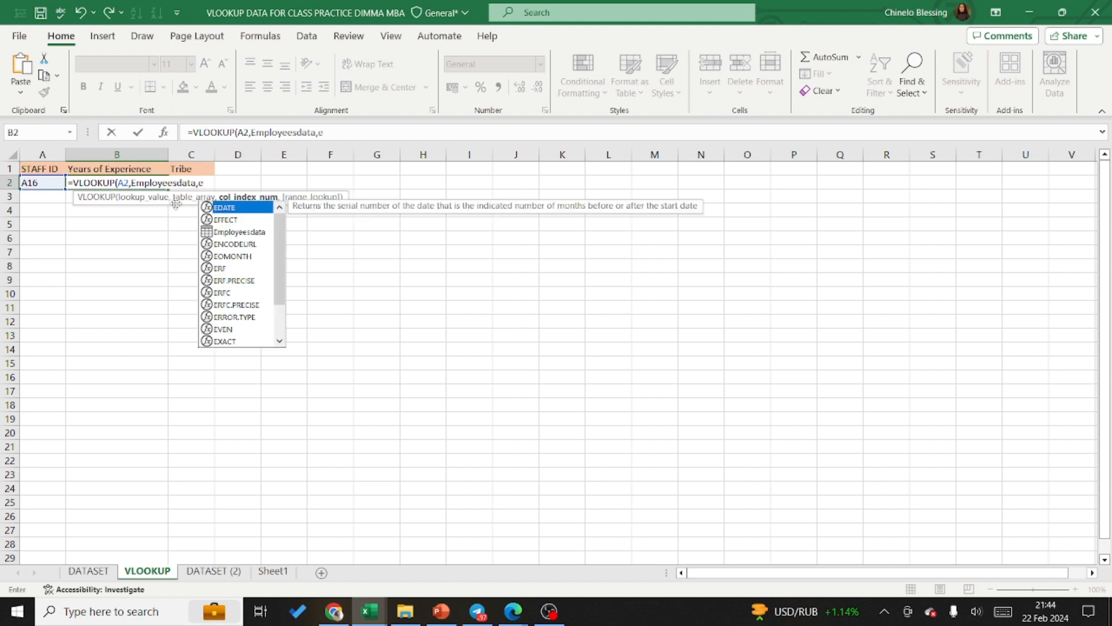
{"action": "type", "text": "mplo"}
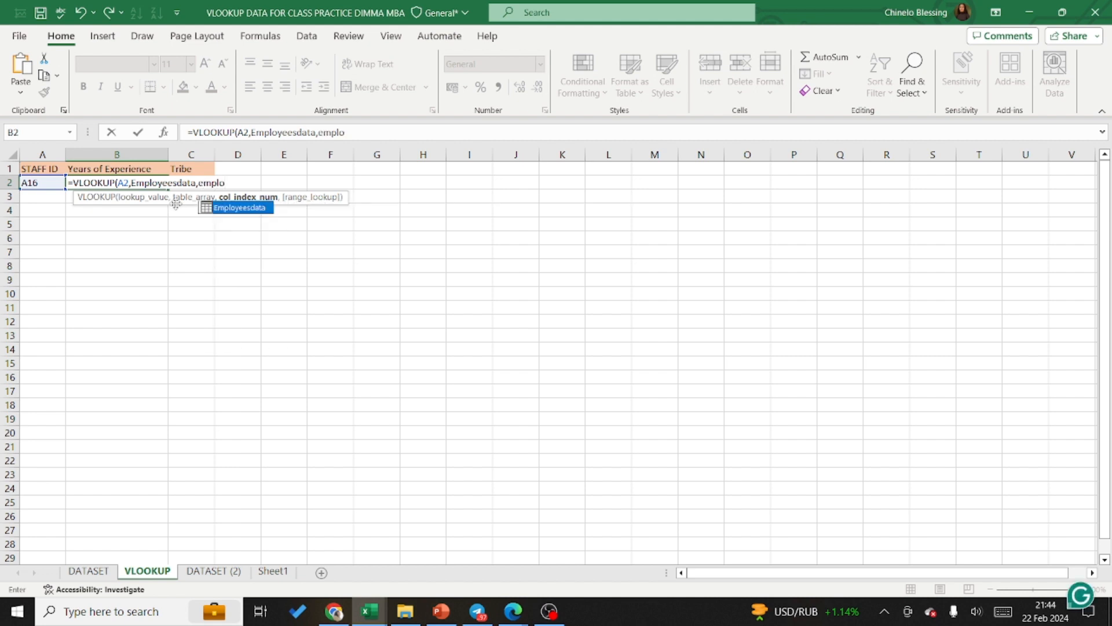
{"action": "double_click", "coordinate": [238, 207]}
{"action": "type", "text": "["}
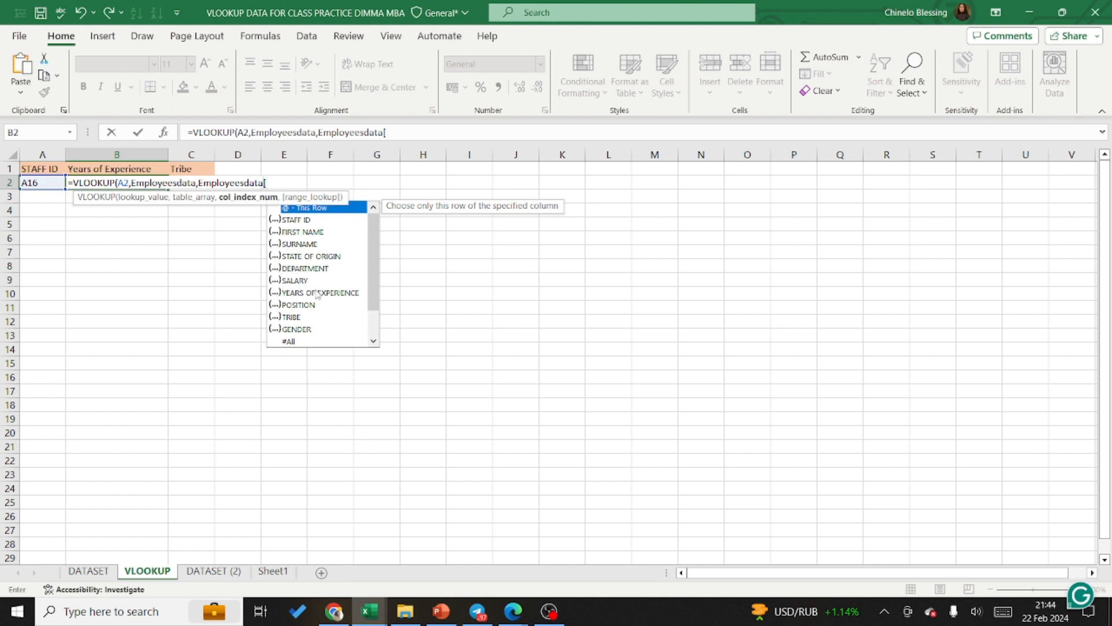
{"action": "key", "text": "BackSpace"}
{"action": "key", "text": "BackSpace"}
{"action": "key", "text": "BackSpace"}
{"action": "key", "text": "BackSpace"}
{"action": "key", "text": "BackSpace"}
{"action": "key", "text": "BackSpace"}
{"action": "key", "text": "BackSpace"}
{"action": "key", "text": "BackSpace"}
{"action": "key", "text": "BackSpace"}
{"action": "key", "text": "BackSpace"}
{"action": "key", "text": "BackSpace"}
{"action": "key", "text": "BackSpace"}
{"action": "key", "text": "BackSpace"}
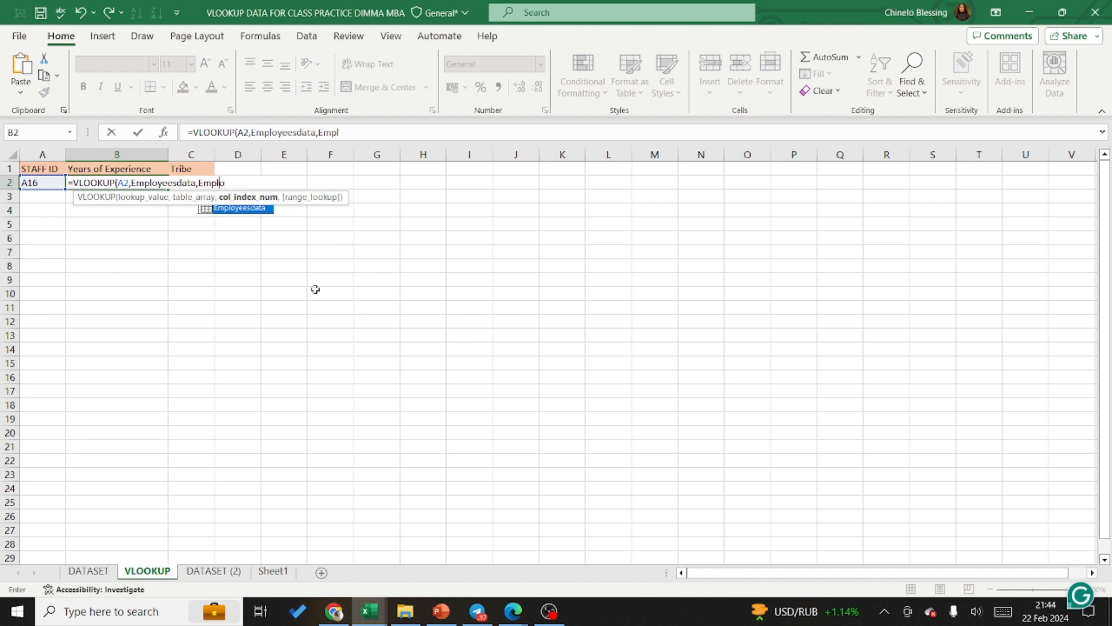
{"action": "key", "text": "BackSpace"}
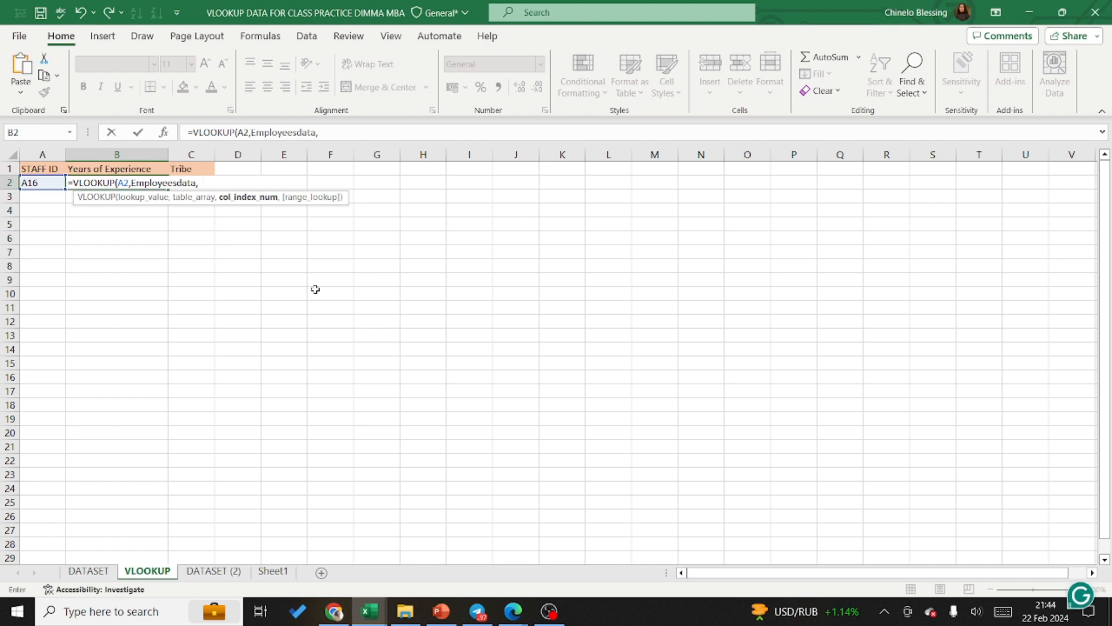
Step: Complete the B2 formula with column index 7 and FALSE for an exact match, and enter it
{"action": "type", "text": "7,"}
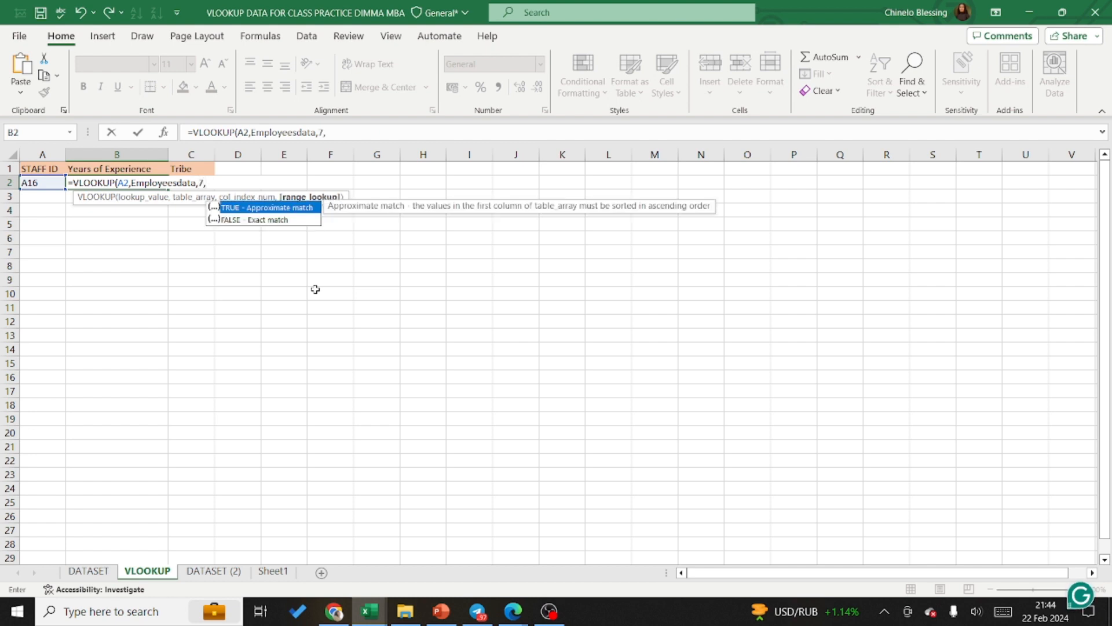
{"action": "double_click", "coordinate": [249, 219]}
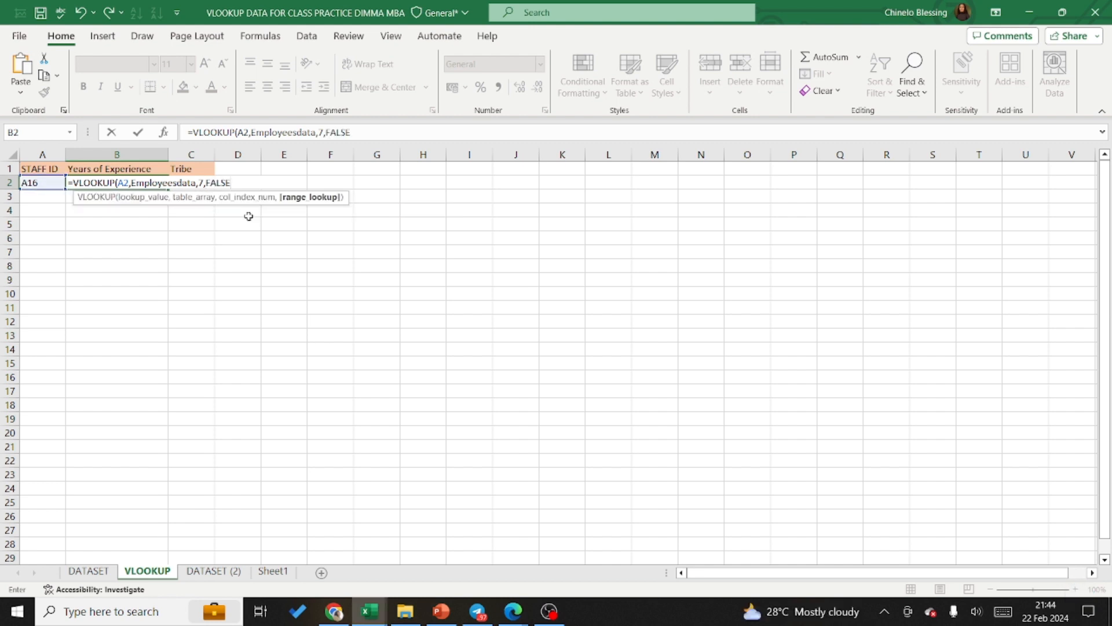
{"action": "type", "text": ")"}
{"action": "key", "text": "Return"}
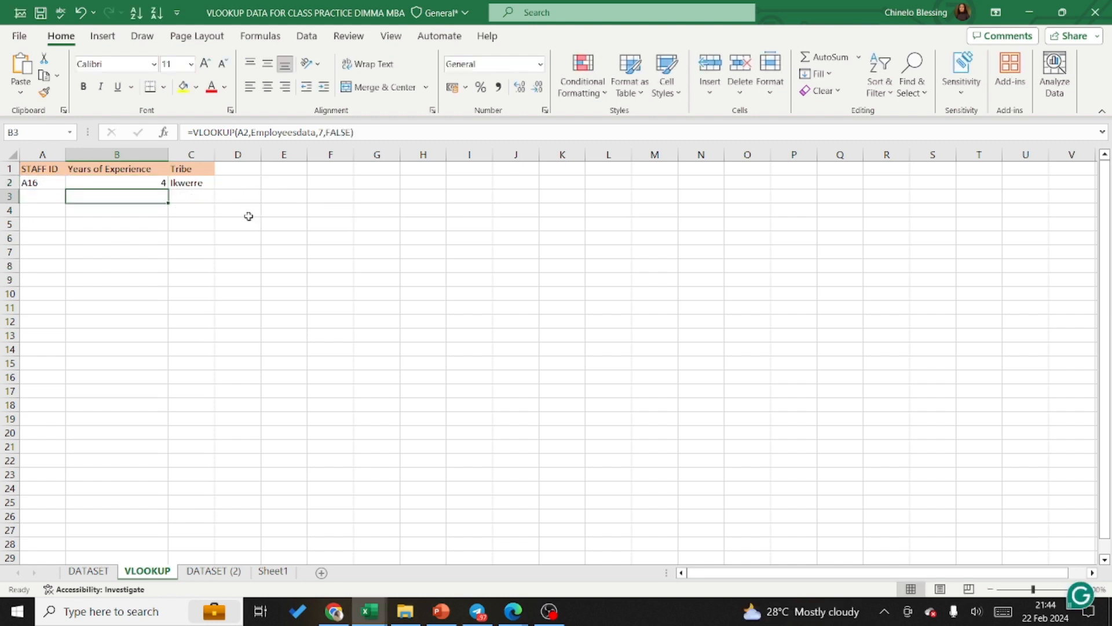
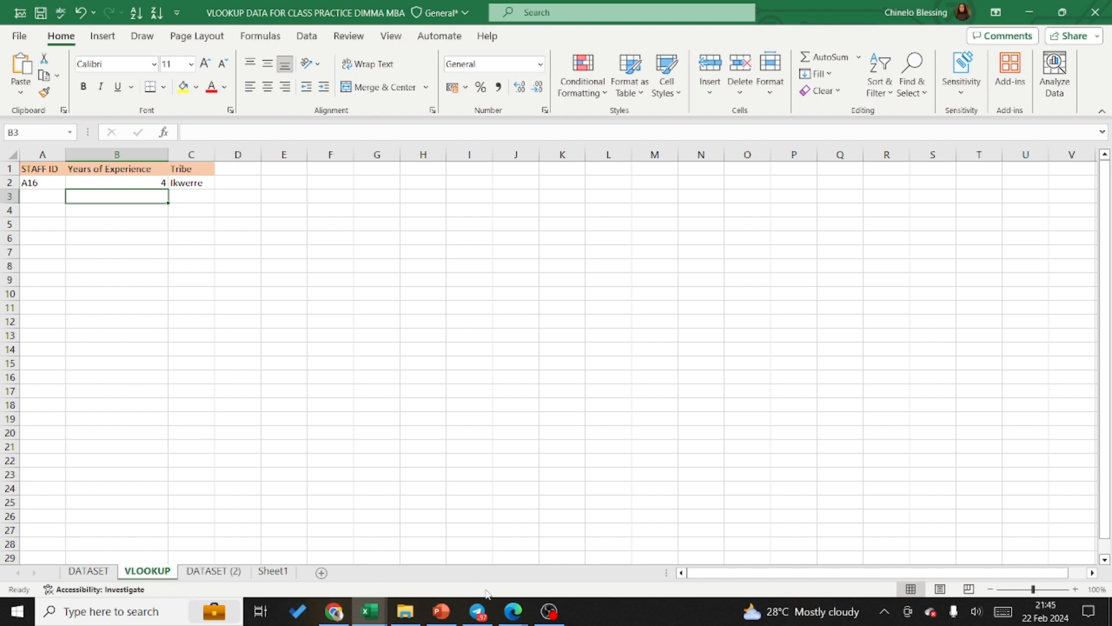
Step: Review the VLOOKUP formulas in C2 and B2 of the VLOOKUP sheet
{"action": "mouse_move", "coordinate": [368, 616]}
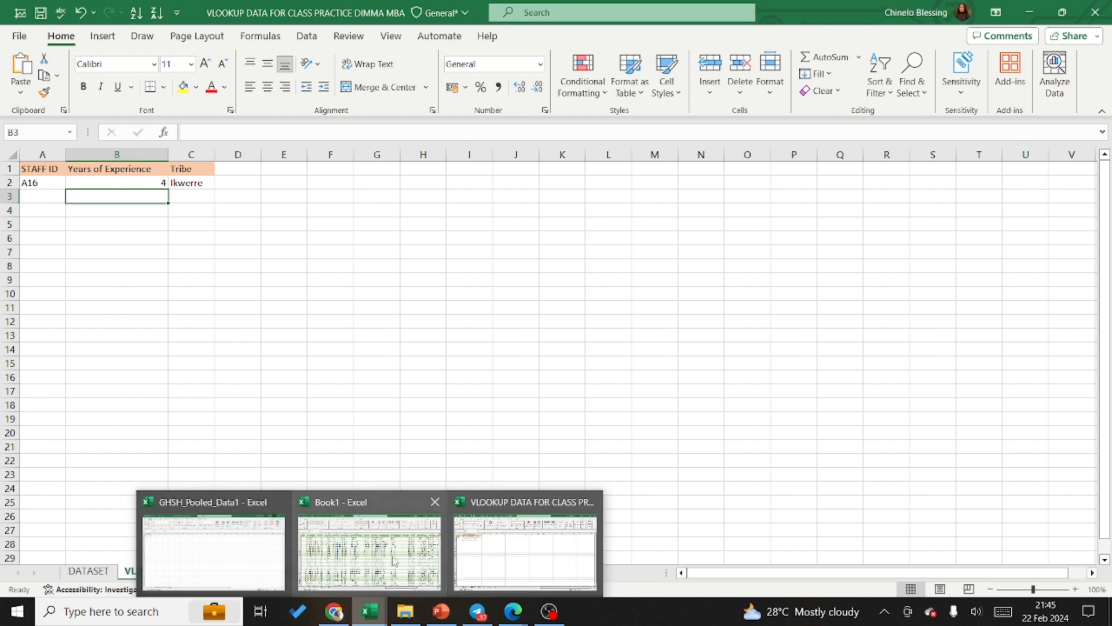
{"action": "mouse_move", "coordinate": [396, 555]}
{"action": "mouse_move", "coordinate": [540, 553]}
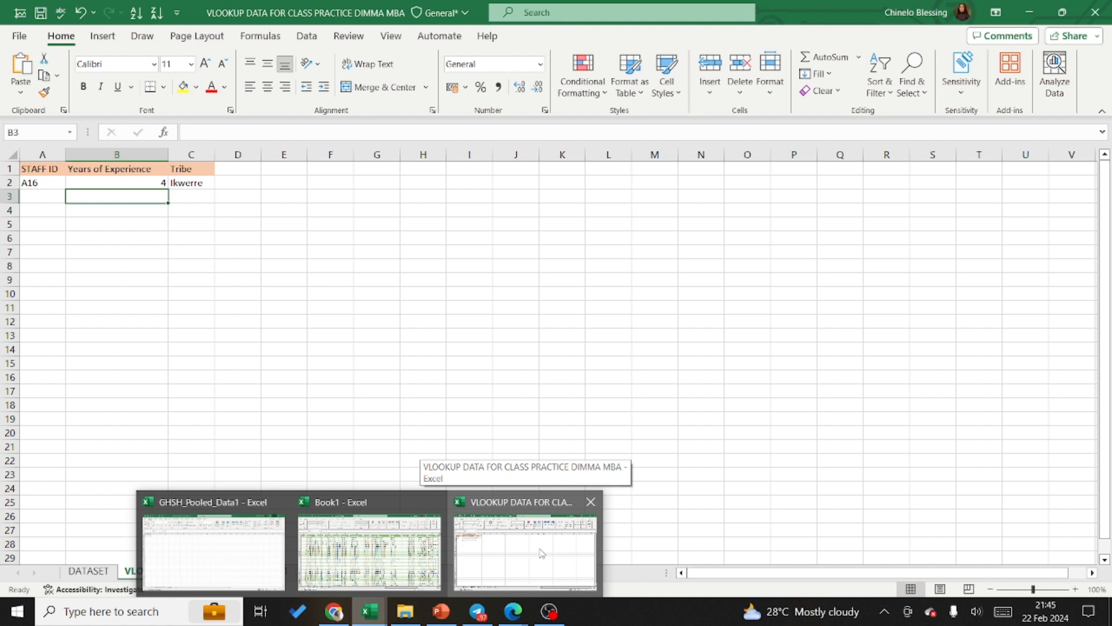
{"action": "left_click", "coordinate": [540, 553]}
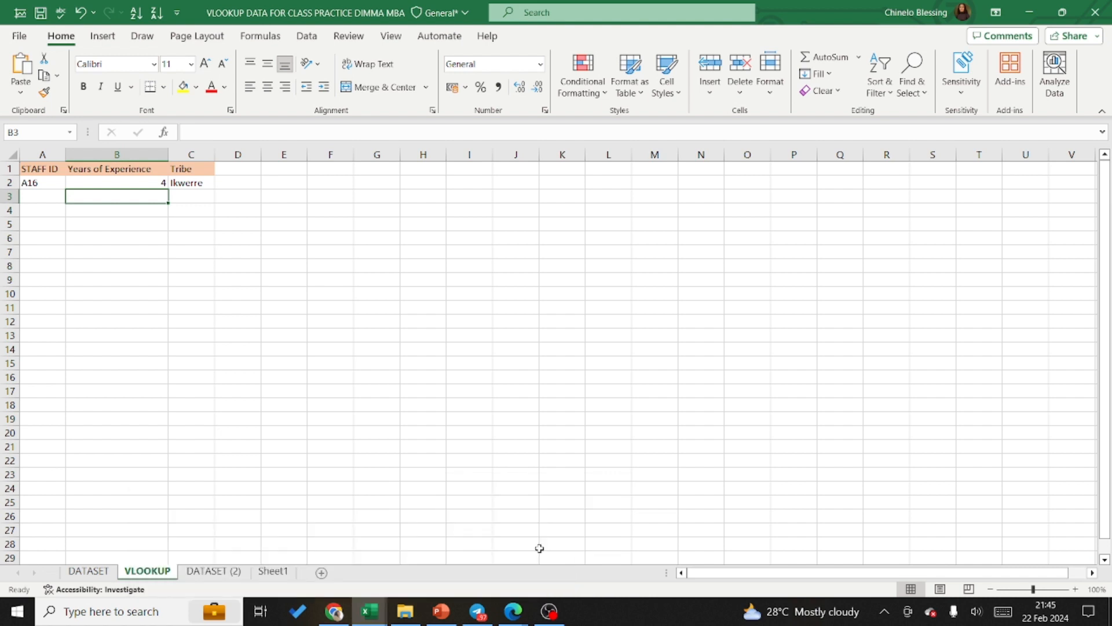
{"action": "left_click", "coordinate": [186, 183]}
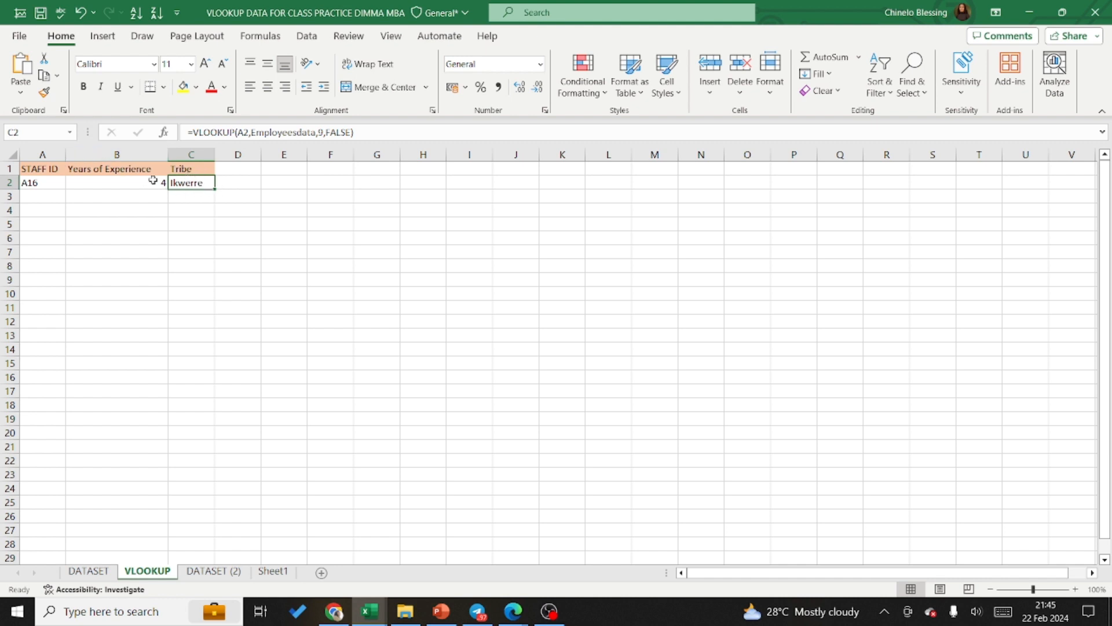
{"action": "left_click", "coordinate": [130, 181]}
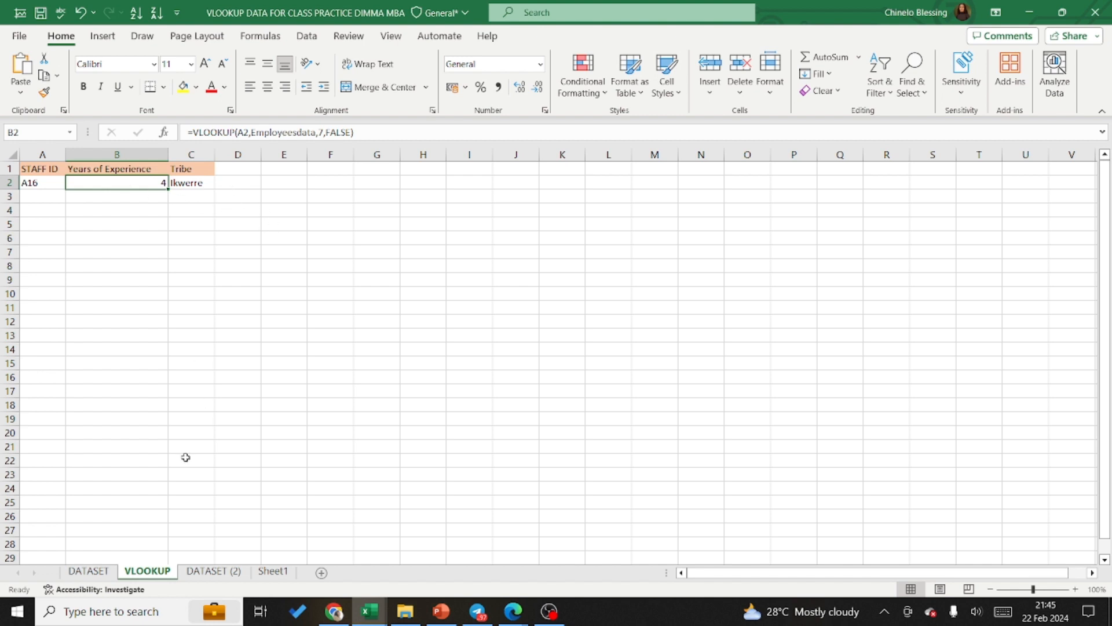
Step: Open the DATASET sheet, look at the Superstore data in the Book1 workbook, and return to the VLOOKUP practice workbook
{"action": "left_click", "coordinate": [92, 572]}
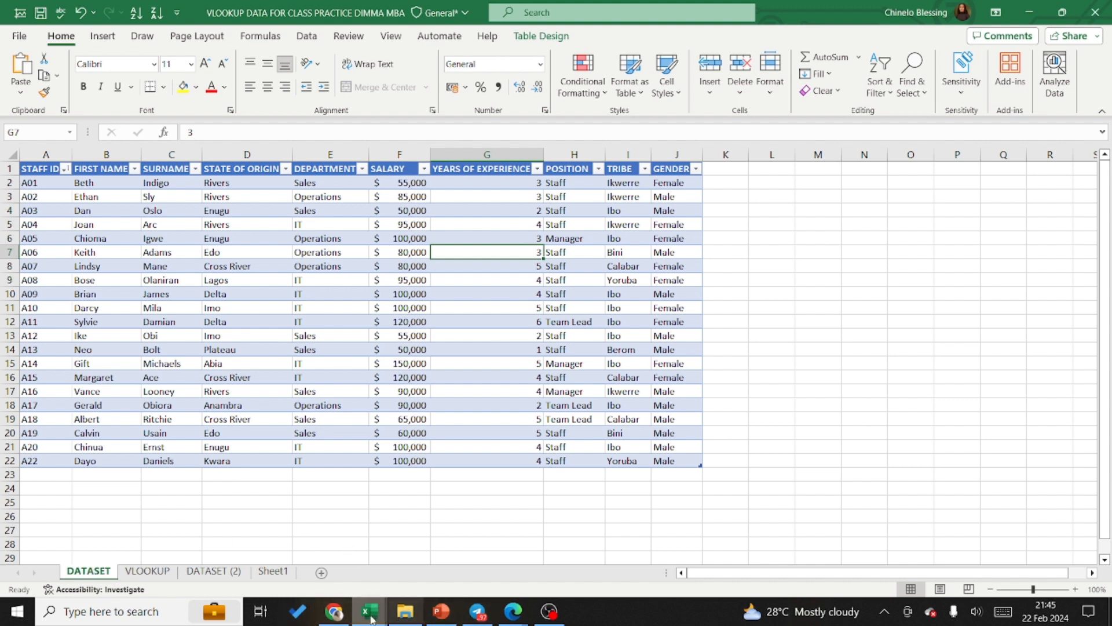
{"action": "mouse_move", "coordinate": [374, 618]}
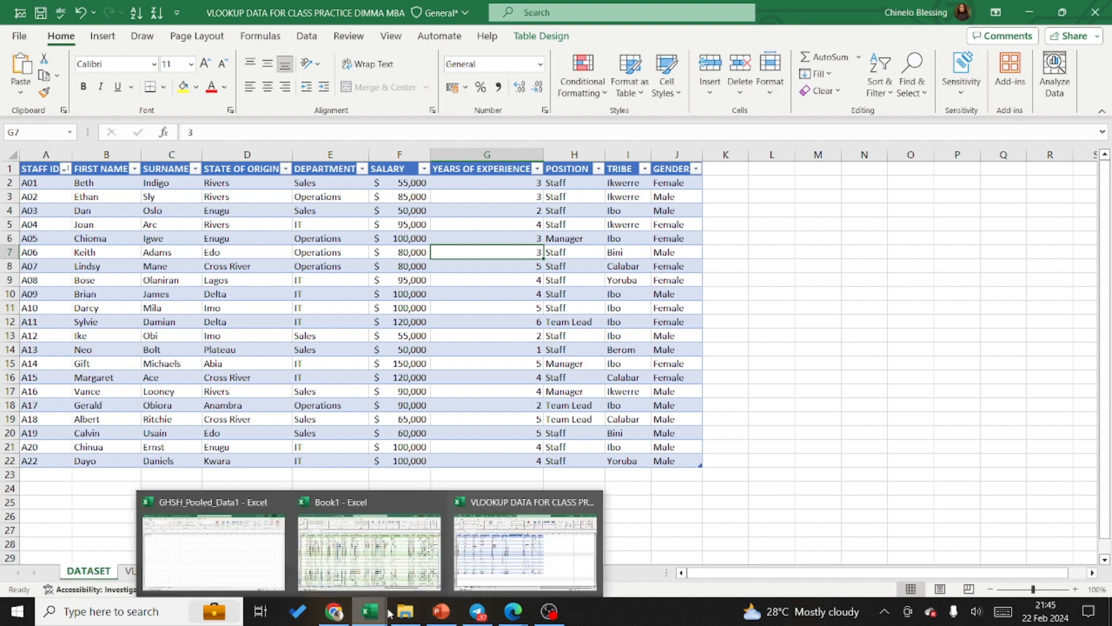
{"action": "left_click", "coordinate": [381, 544]}
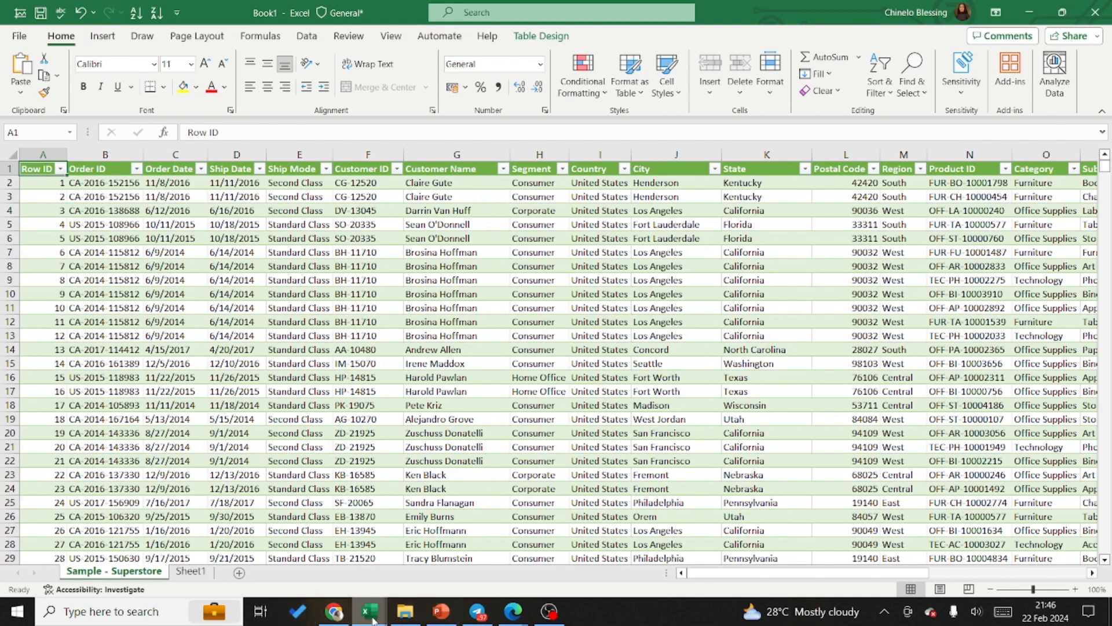
{"action": "mouse_move", "coordinate": [374, 621]}
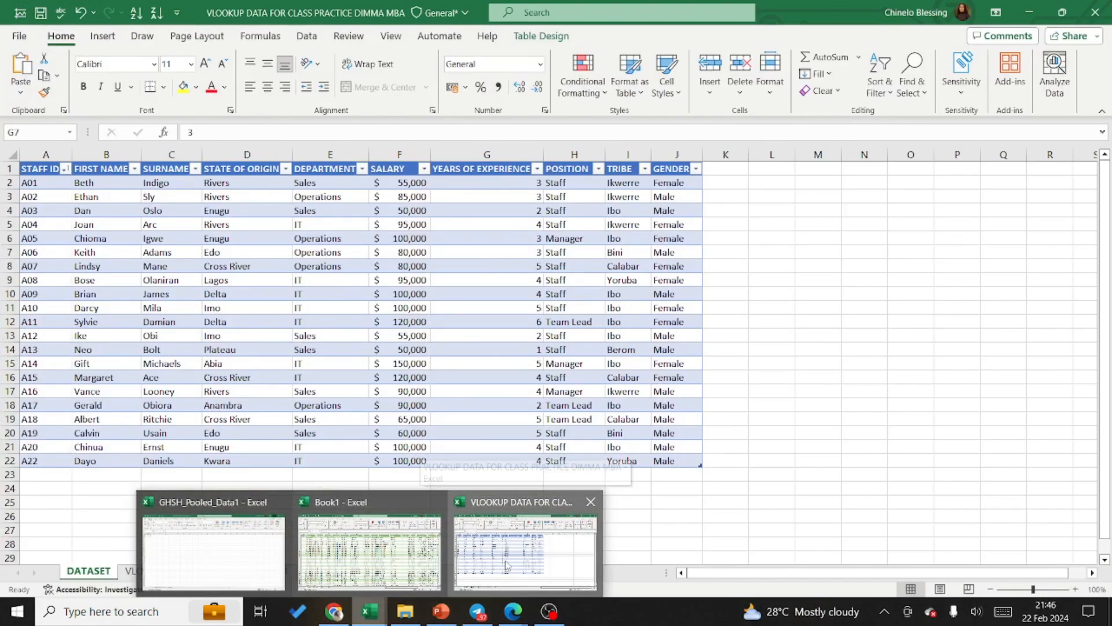
{"action": "left_click", "coordinate": [506, 565]}
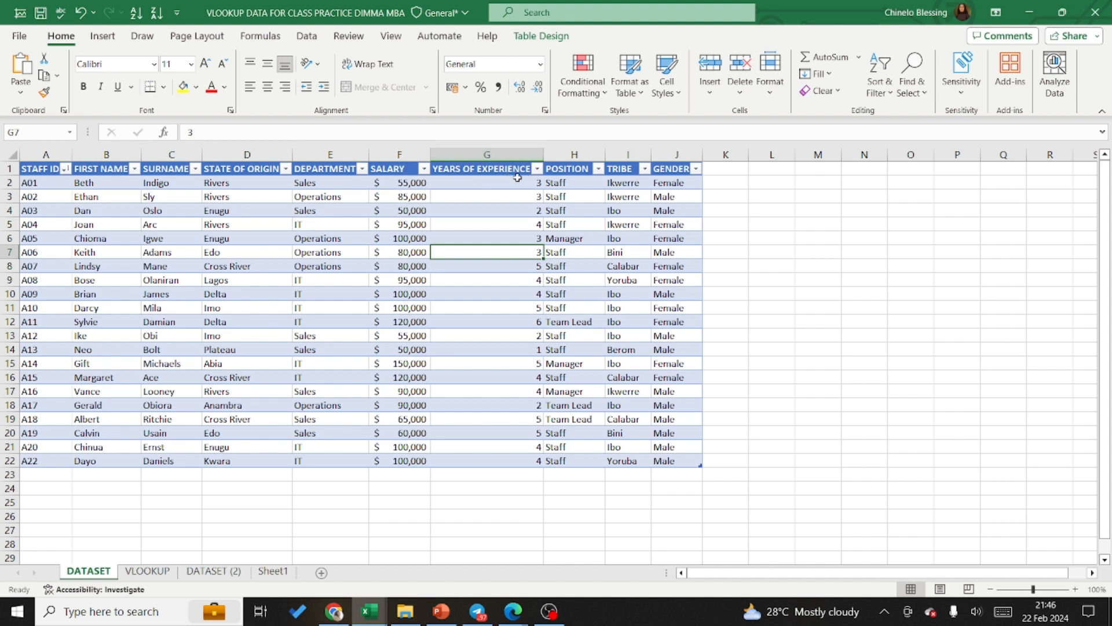
Step: Insert a blank table column between YEARS OF EXPERIENCE and POSITION, and select its first data cell, H2
{"action": "left_click", "coordinate": [594, 152]}
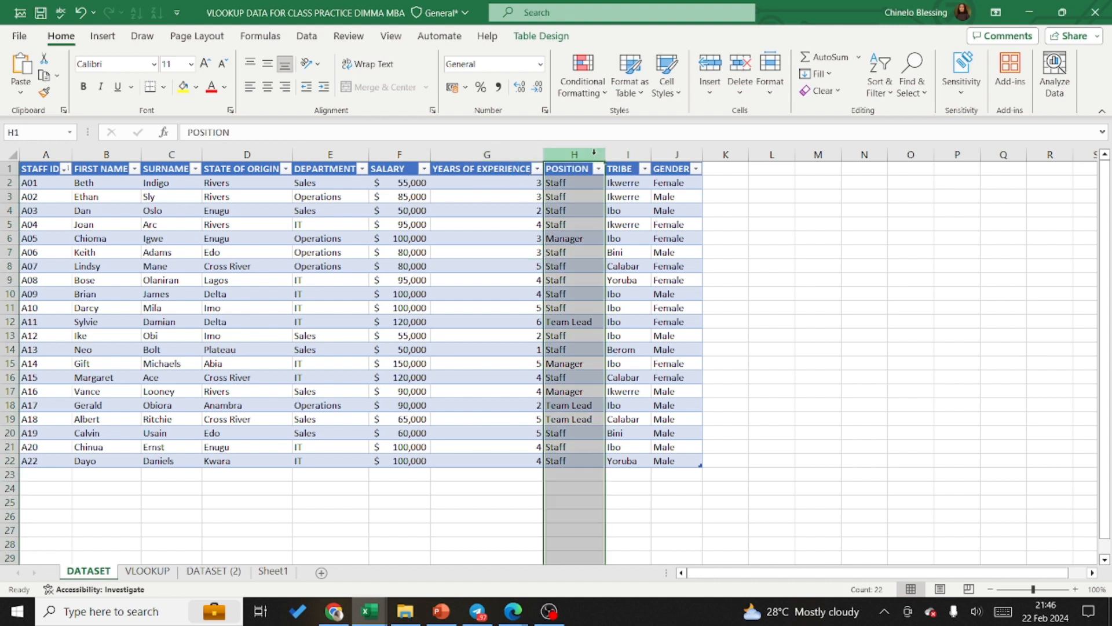
{"action": "right_click", "coordinate": [594, 152]}
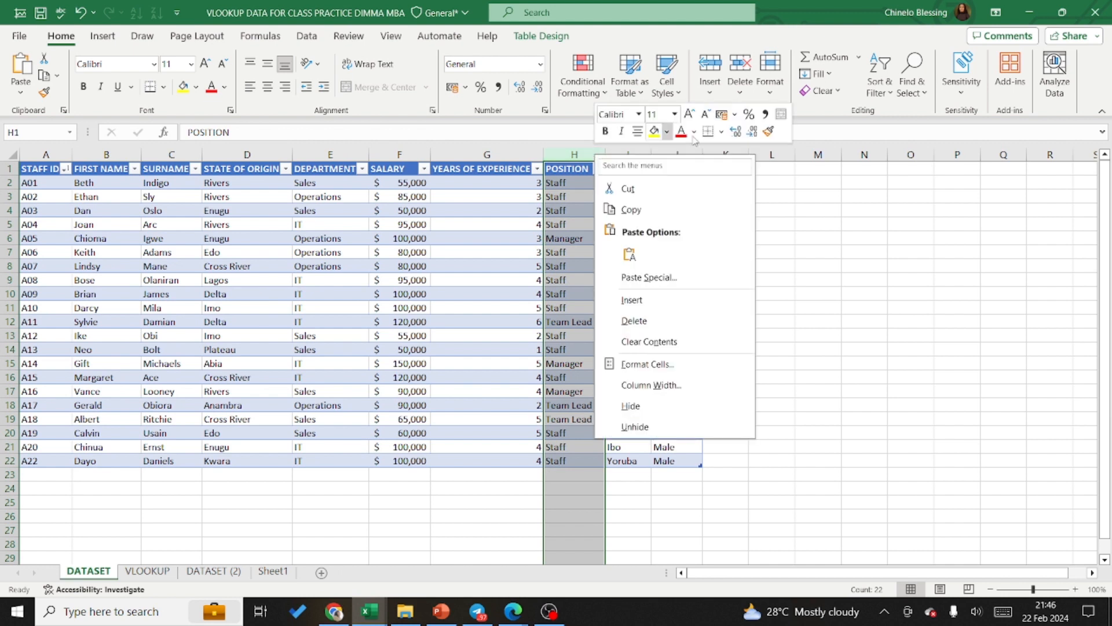
{"action": "left_click", "coordinate": [631, 301]}
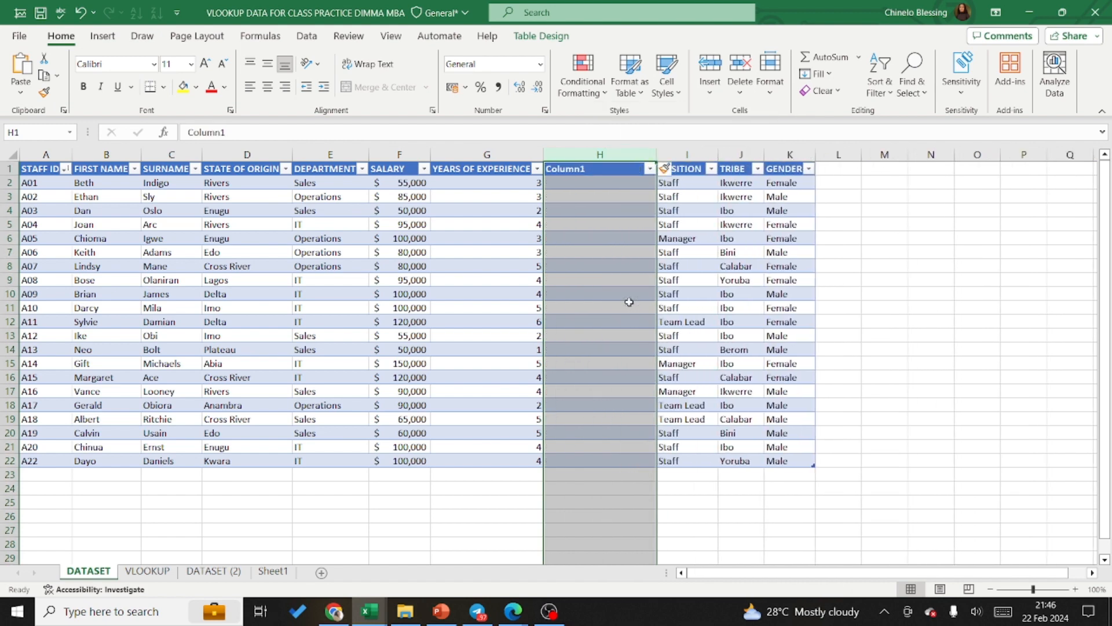
{"action": "left_click", "coordinate": [560, 182]}
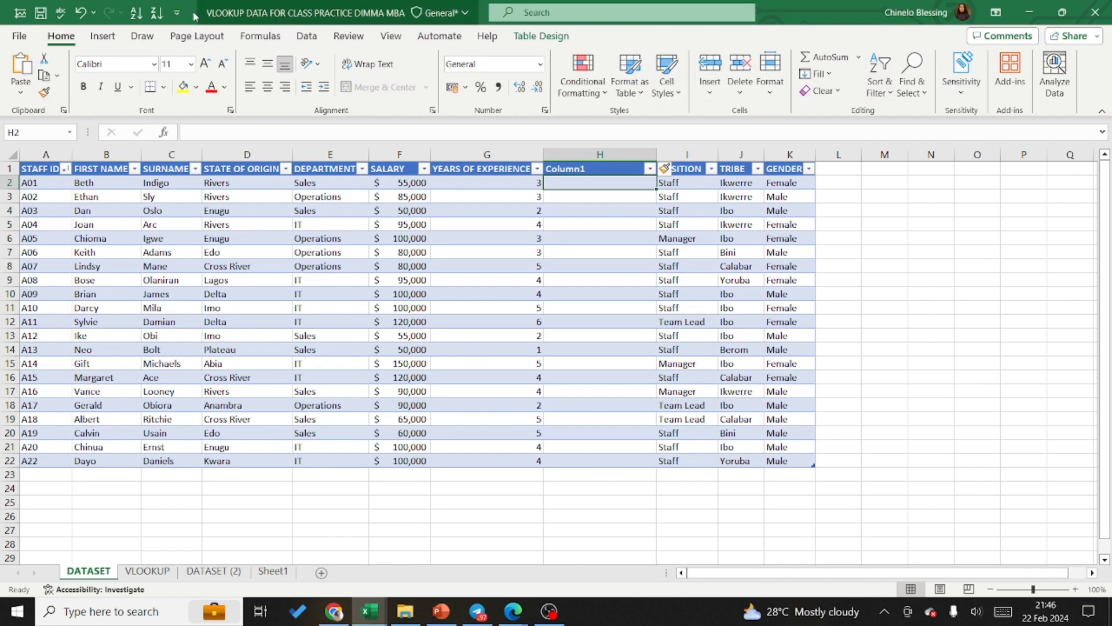
{"action": "left_click", "coordinate": [307, 36]}
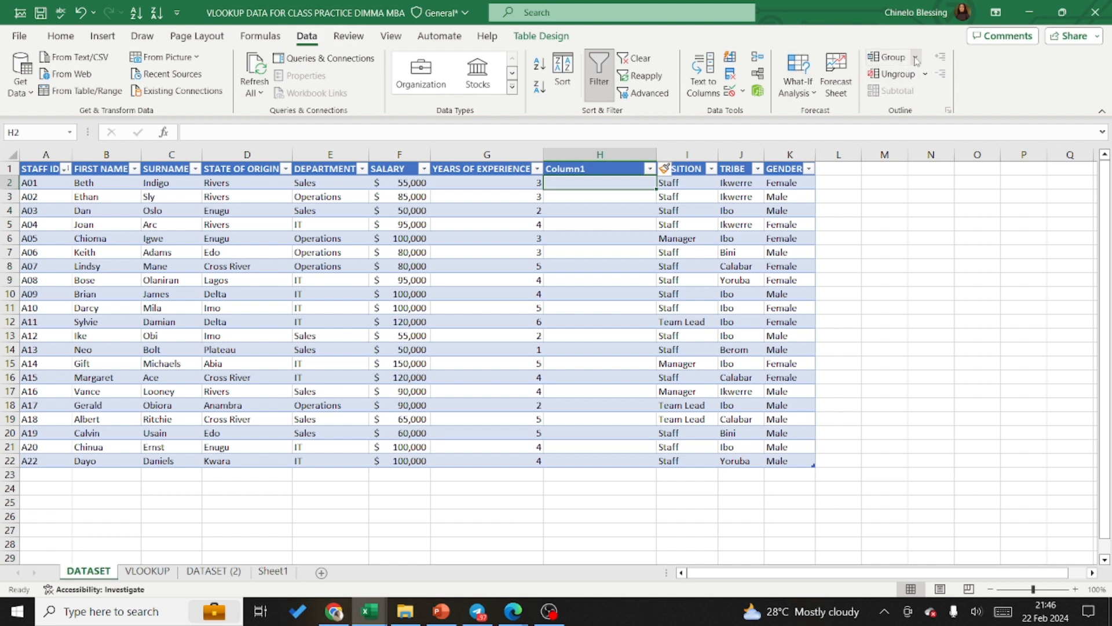
{"action": "double_click", "coordinate": [554, 186]}
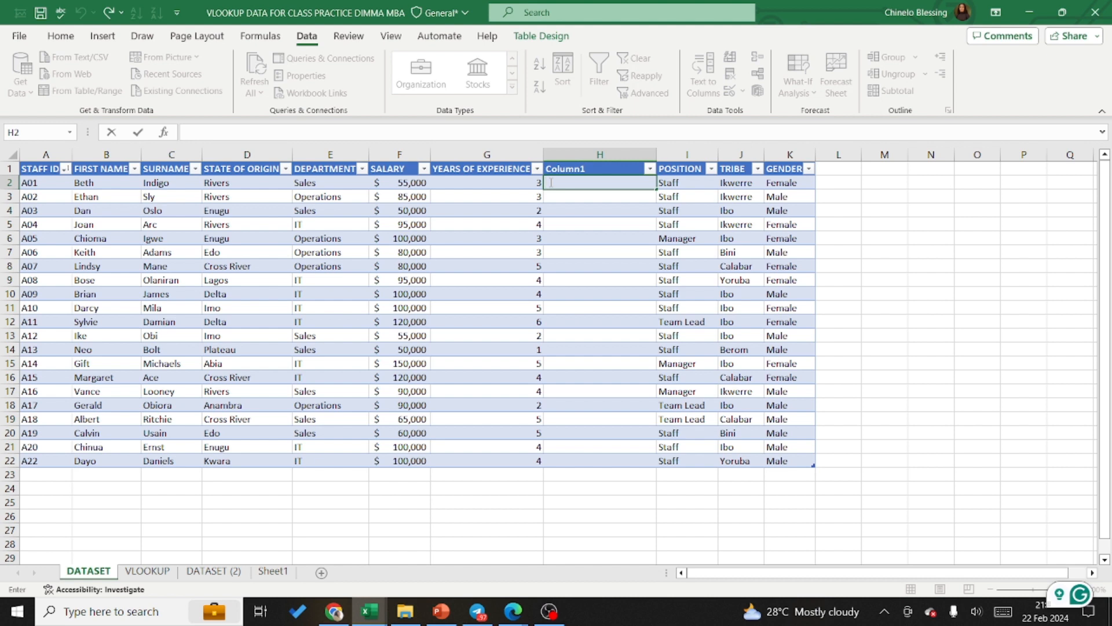
{"action": "type", "text": "="}
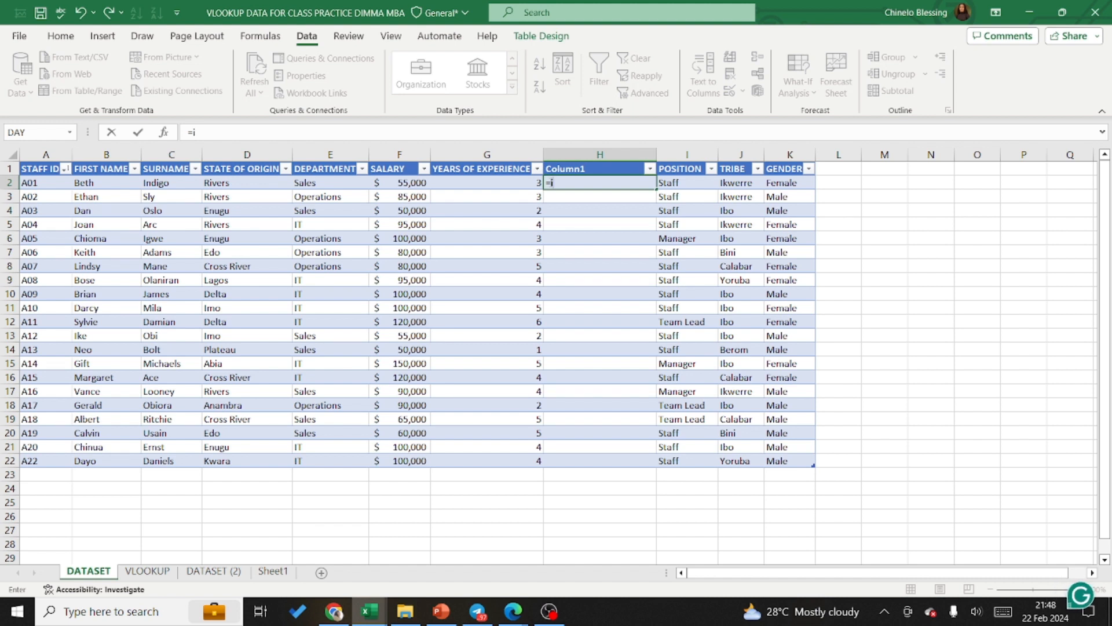
{"action": "type", "text": "if"}
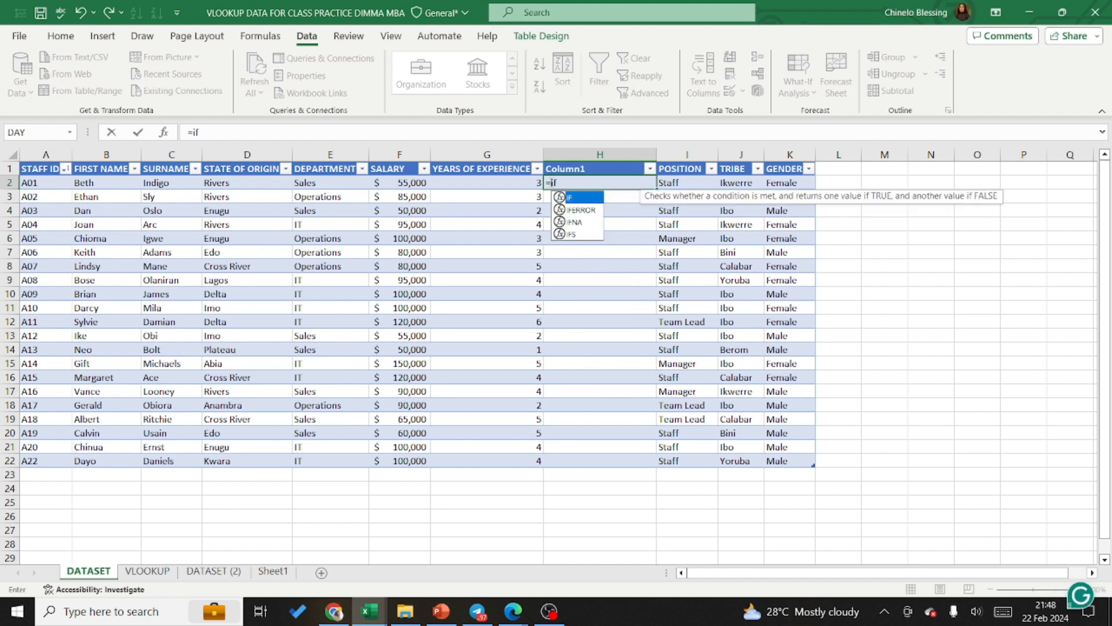
{"action": "double_click", "coordinate": [574, 198]}
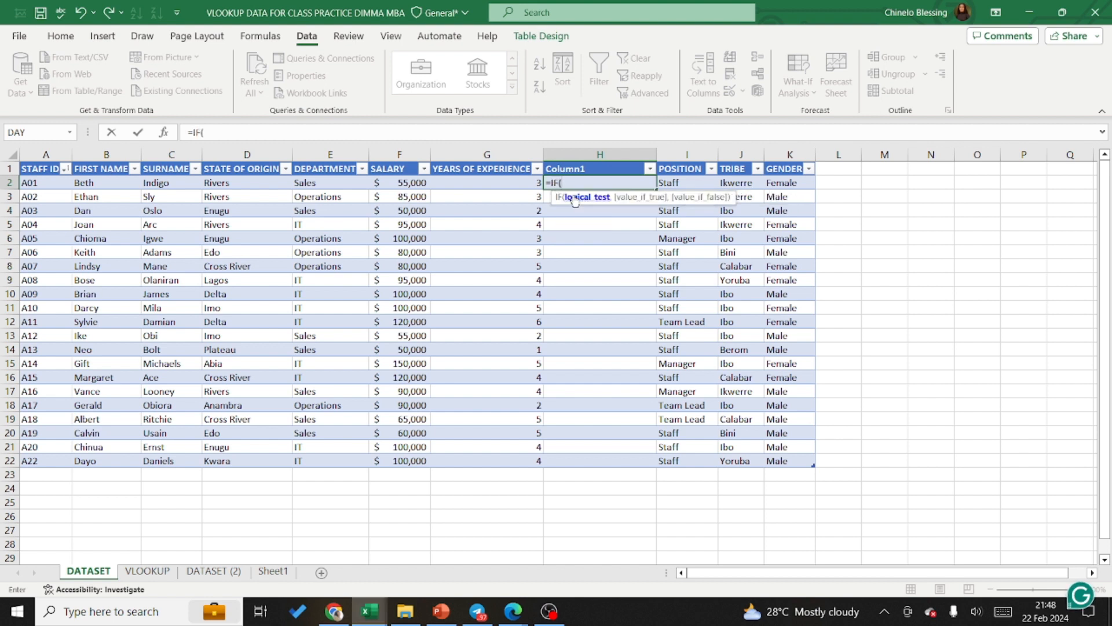
{"action": "type", "text": "and"}
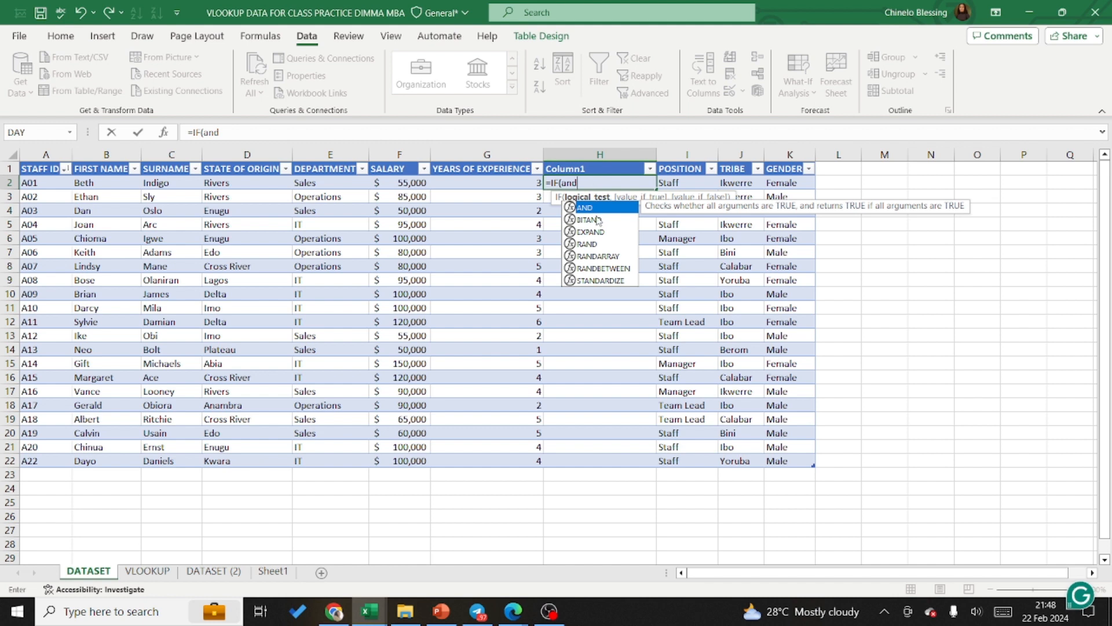
{"action": "double_click", "coordinate": [585, 208]}
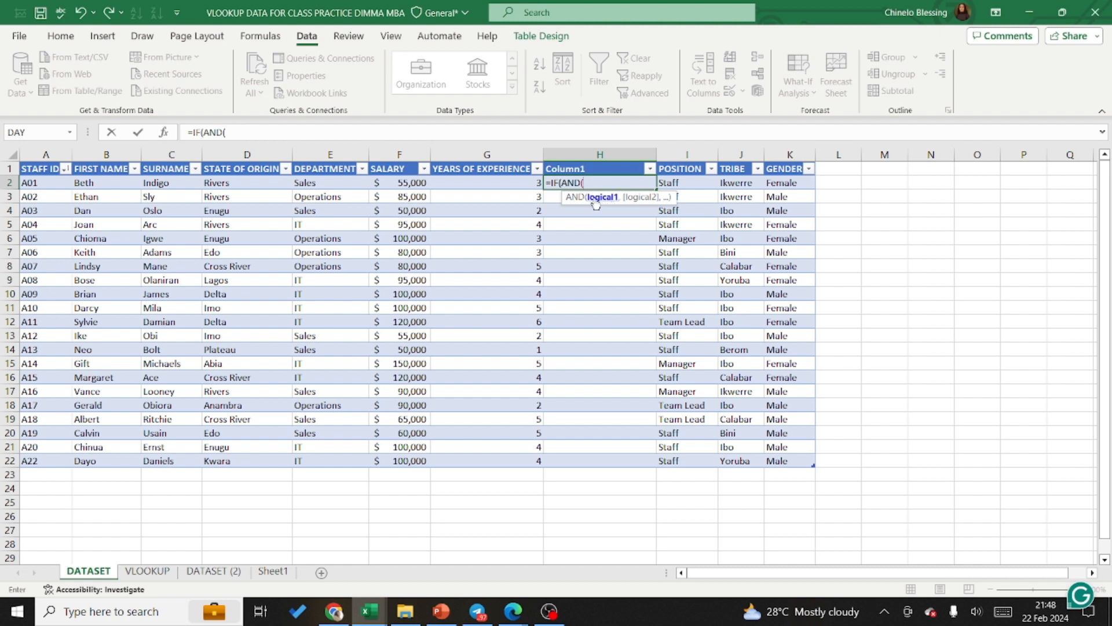
{"action": "left_click", "coordinate": [506, 185]}
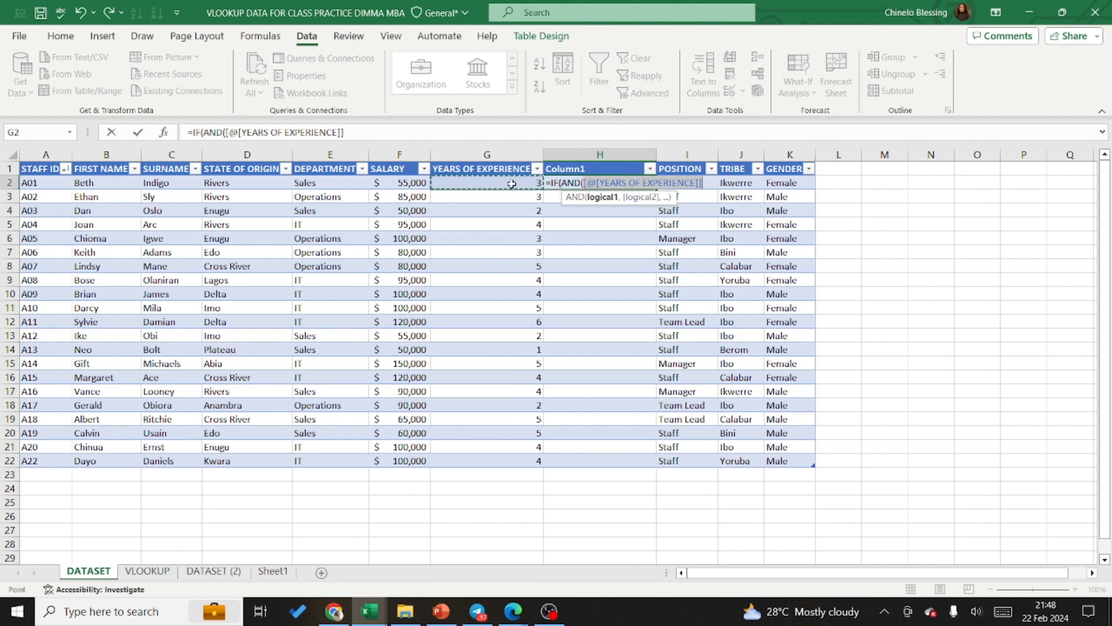
{"action": "type", "text": ">"}
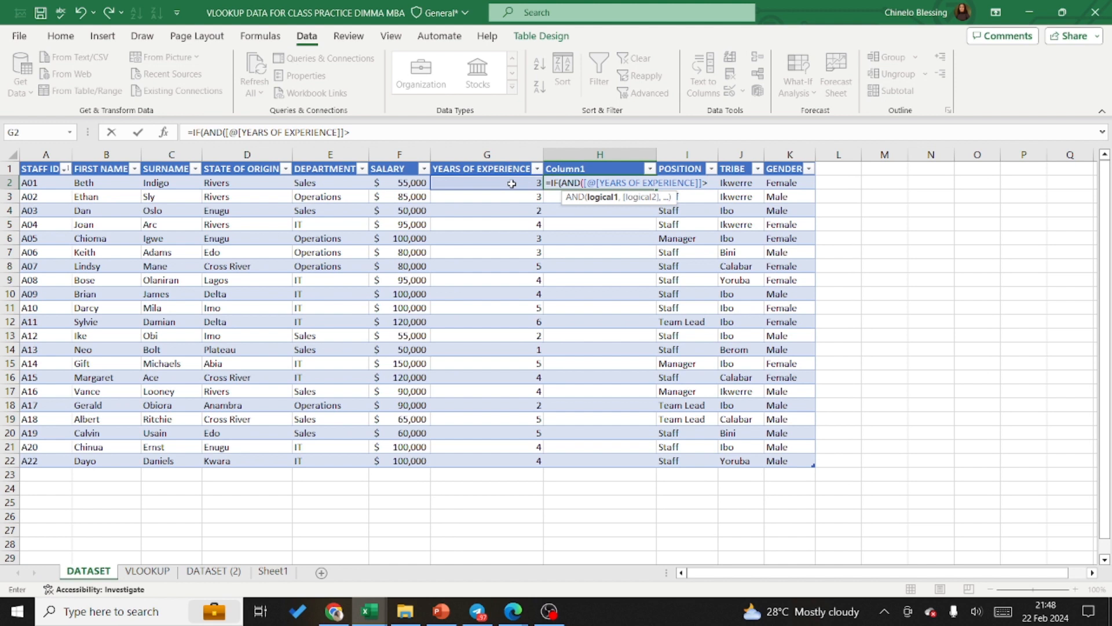
{"action": "type", "text": "0"}
{"action": "left_click", "coordinate": [538, 166]}
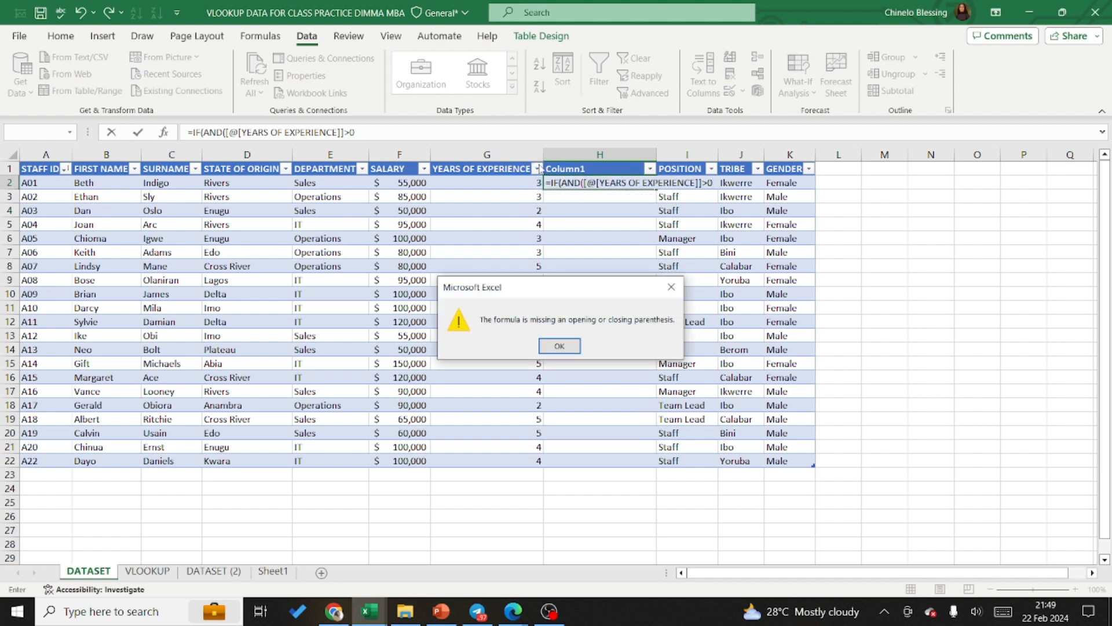
{"action": "left_click", "coordinate": [671, 287]}
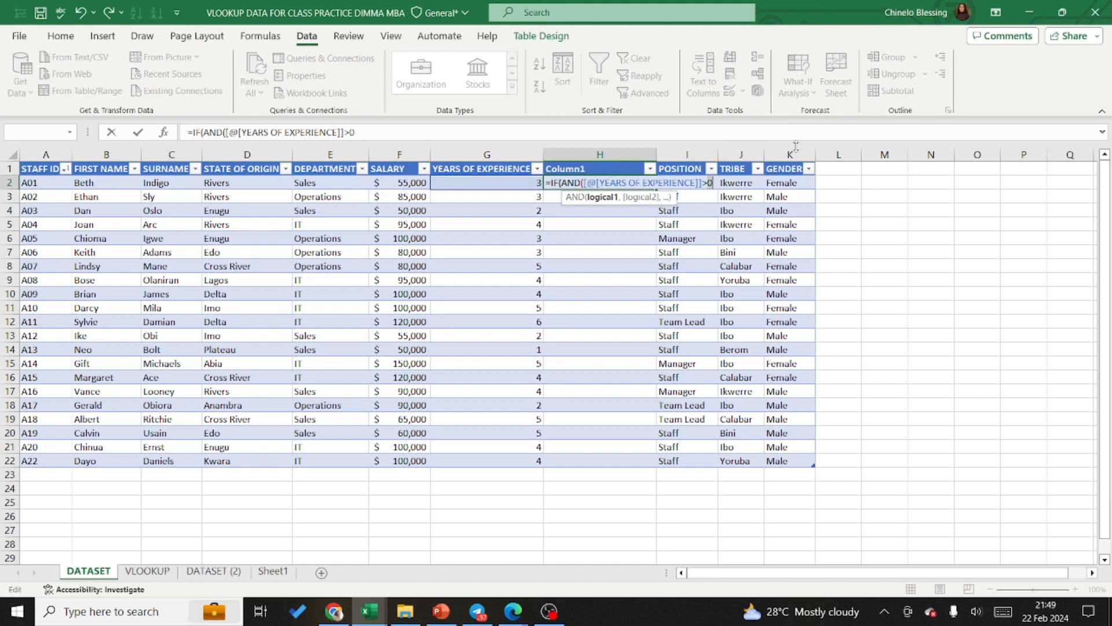
{"action": "key", "text": "BackSpace"}
{"action": "key", "text": "BackSpace"}
{"action": "key", "text": "BackSpace"}
{"action": "key", "text": "BackSpace"}
{"action": "key", "text": "BackSpace"}
{"action": "key", "text": "BackSpace"}
{"action": "key", "text": "BackSpace"}
{"action": "key", "text": "BackSpace"}
{"action": "key", "text": "BackSpace"}
{"action": "key", "text": "BackSpace"}
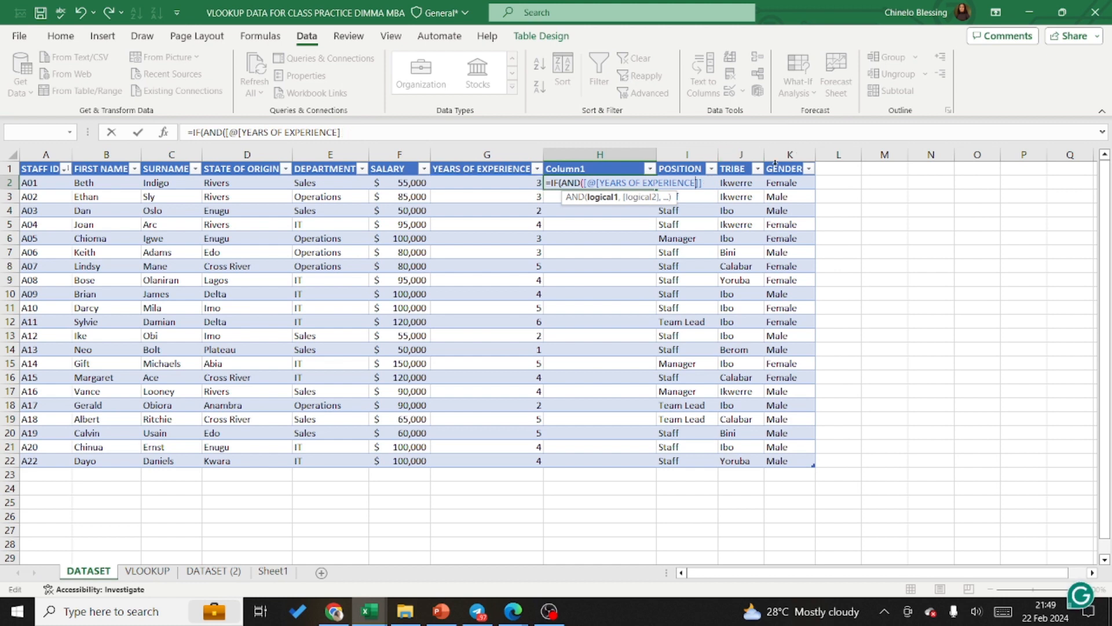
{"action": "key", "text": "BackSpace"}
{"action": "key", "text": "BackSpace"}
{"action": "key", "text": "BackSpace"}
{"action": "key", "text": "BackSpace"}
{"action": "key", "text": "BackSpace"}
{"action": "key", "text": "BackSpace"}
{"action": "key", "text": "BackSpace"}
{"action": "key", "text": "BackSpace"}
{"action": "key", "text": "BackSpace"}
{"action": "key", "text": "BackSpace"}
{"action": "key", "text": "BackSpace"}
{"action": "key", "text": "BackSpace"}
{"action": "key", "text": "BackSpace"}
{"action": "key", "text": "BackSpace"}
{"action": "key", "text": "BackSpace"}
{"action": "key", "text": "BackSpace"}
{"action": "key", "text": "BackSpace"}
{"action": "key", "text": "BackSpace"}
{"action": "key", "text": "BackSpace"}
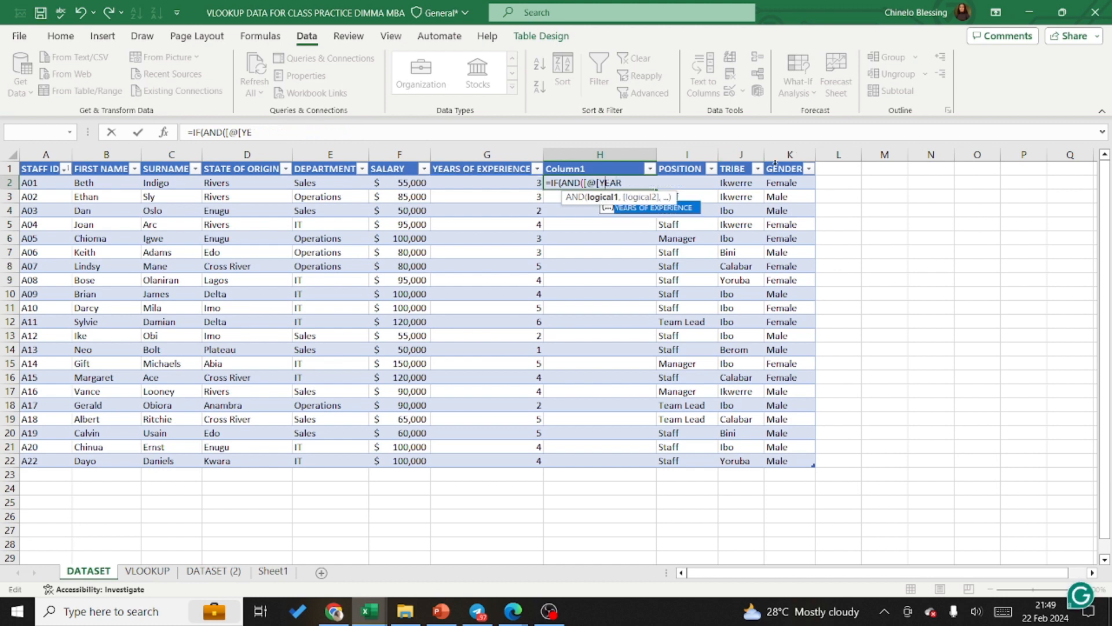
{"action": "key", "text": "BackSpace"}
{"action": "key", "text": "BackSpace"}
{"action": "key", "text": "BackSpace"}
{"action": "key", "text": "BackSpace"}
{"action": "key", "text": "BackSpace"}
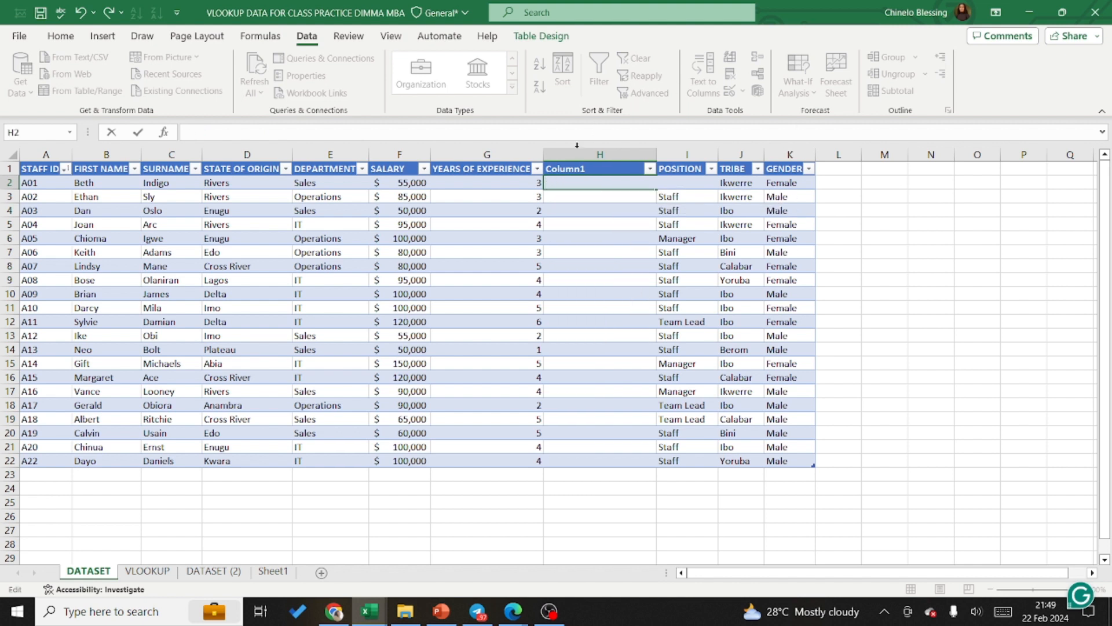
Step: Check the filter values of YEARS OF EXPERIENCE and begin H2's formula with IF, AND and the condition that years of experience exceed 0
{"action": "left_click", "coordinate": [537, 169]}
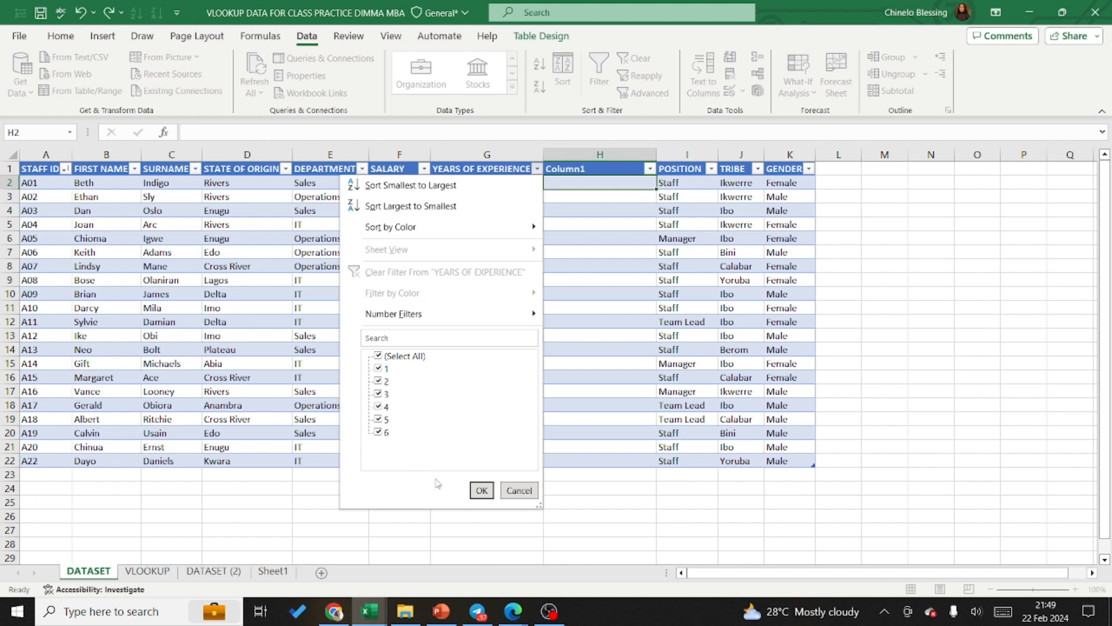
{"action": "left_click", "coordinate": [480, 490]}
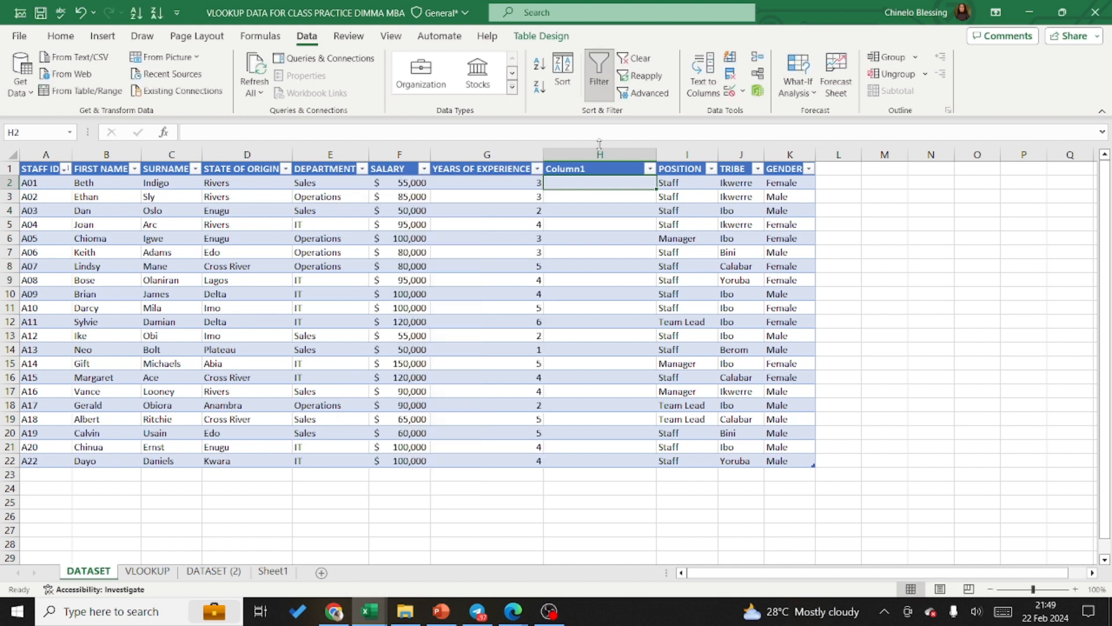
{"action": "double_click", "coordinate": [555, 183]}
{"action": "type", "text": "=if"}
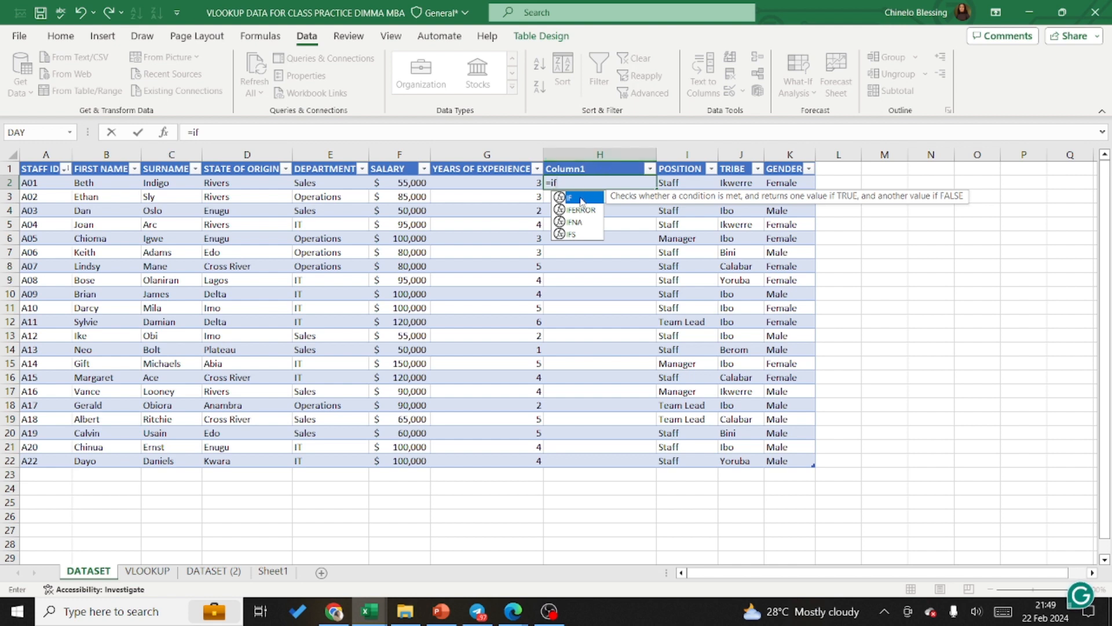
{"action": "double_click", "coordinate": [585, 199]}
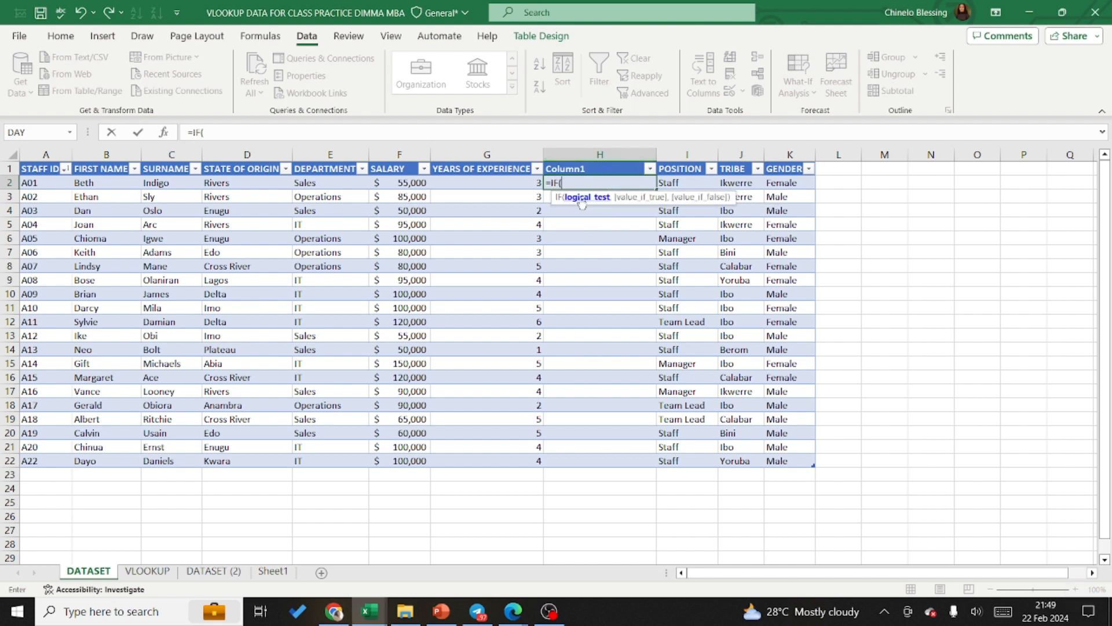
{"action": "type", "text": "and"}
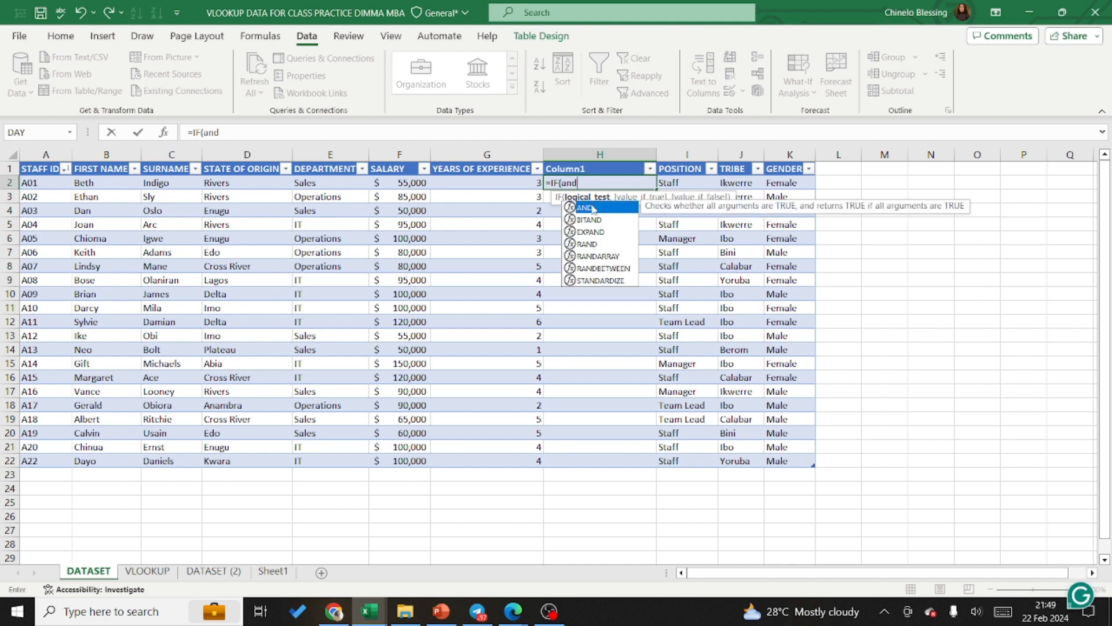
{"action": "double_click", "coordinate": [588, 207]}
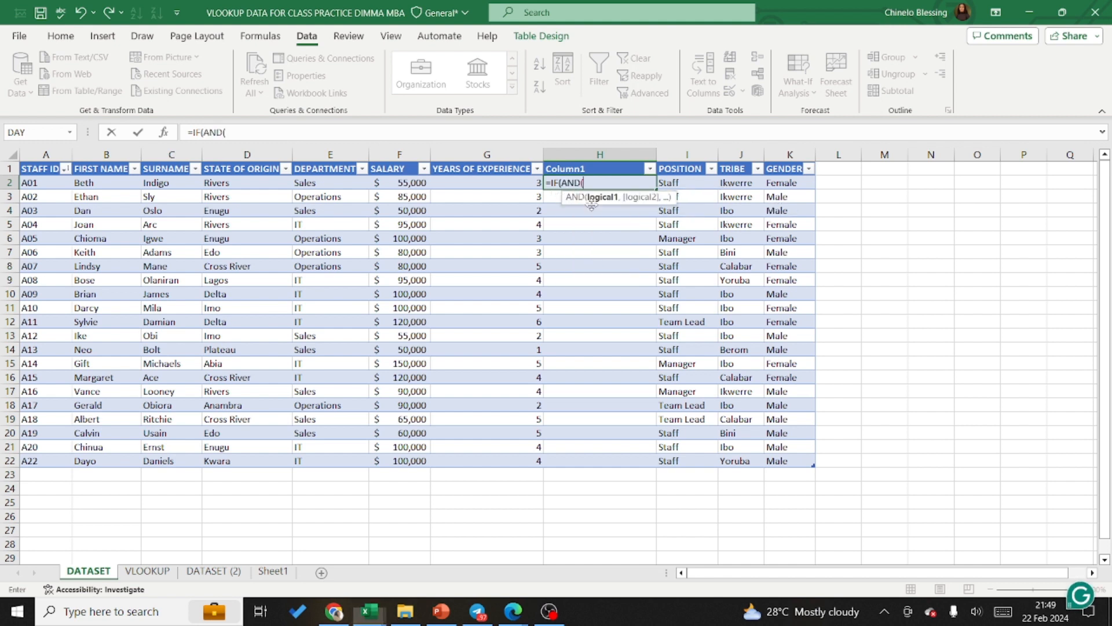
{"action": "left_click", "coordinate": [525, 185]}
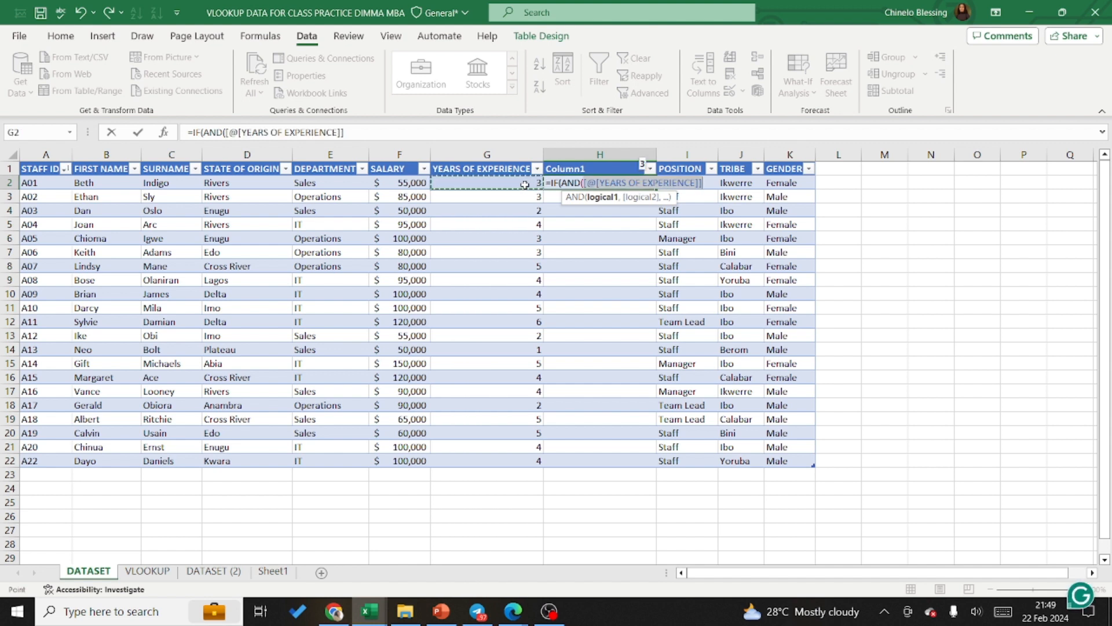
{"action": "type", "text": ">"}
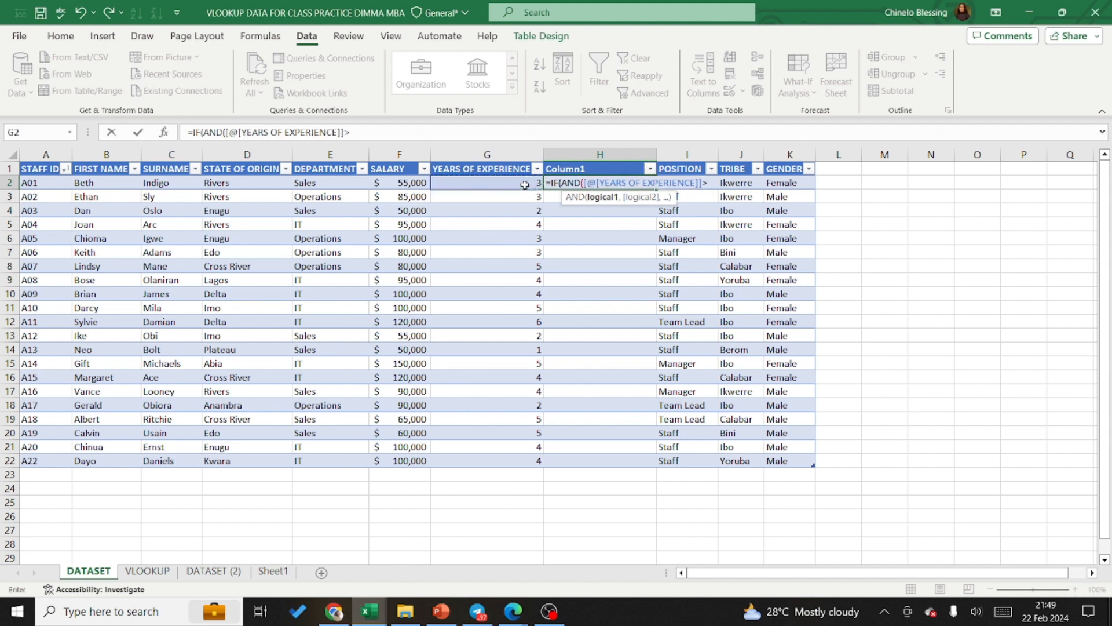
{"action": "type", "text": "0,"}
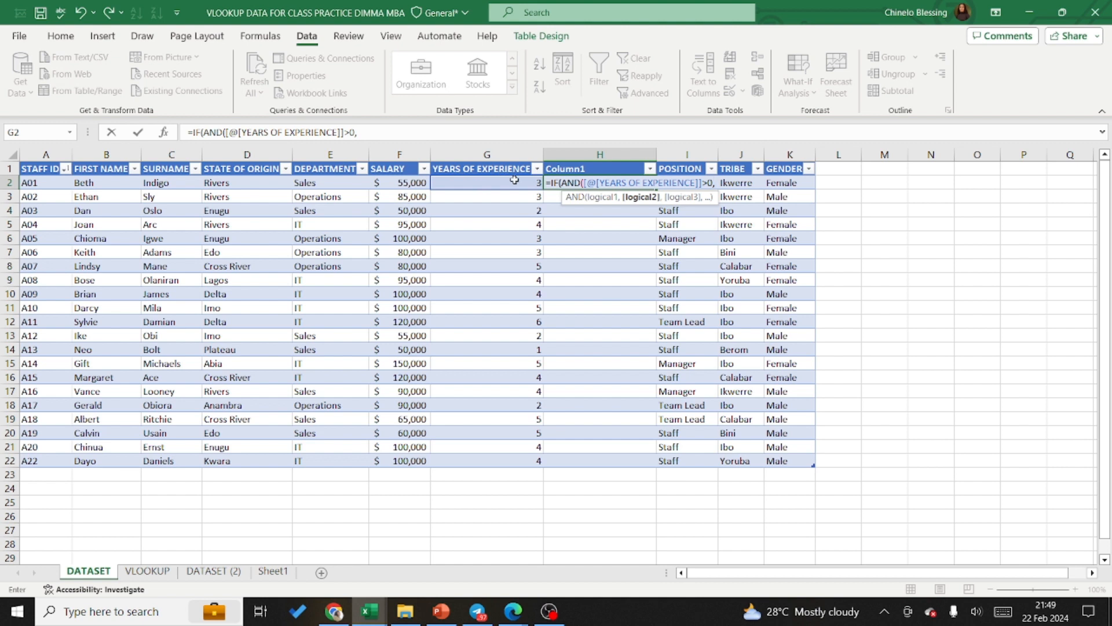
Step: Add the second AND condition, years of experience <=2, to the H2 formula and close the logical test
{"action": "left_click", "coordinate": [514, 183]}
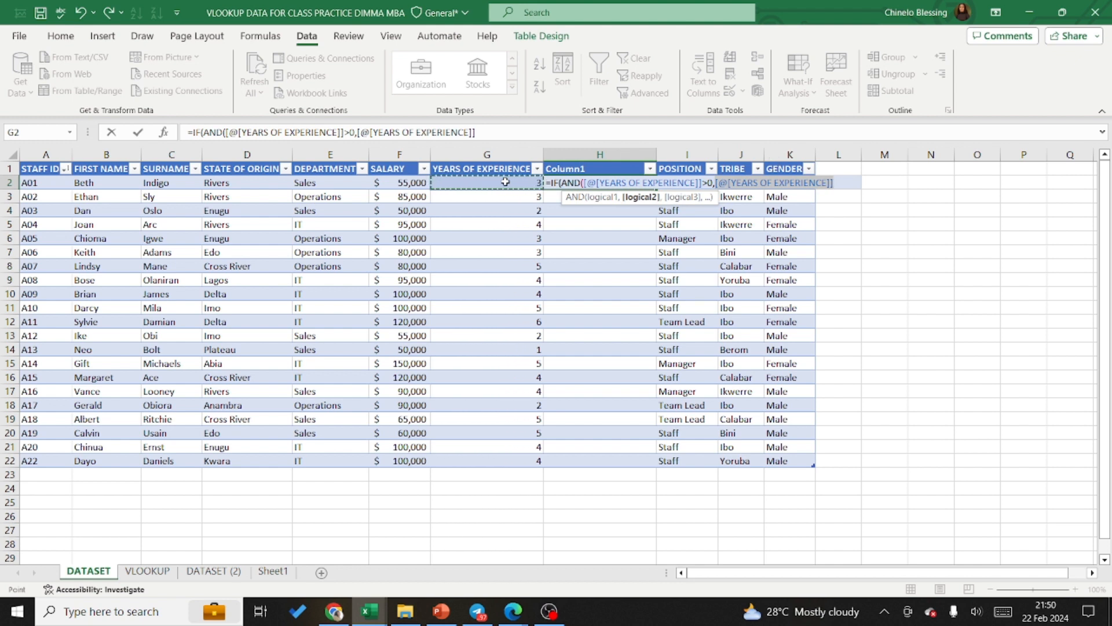
{"action": "type", "text": "<="}
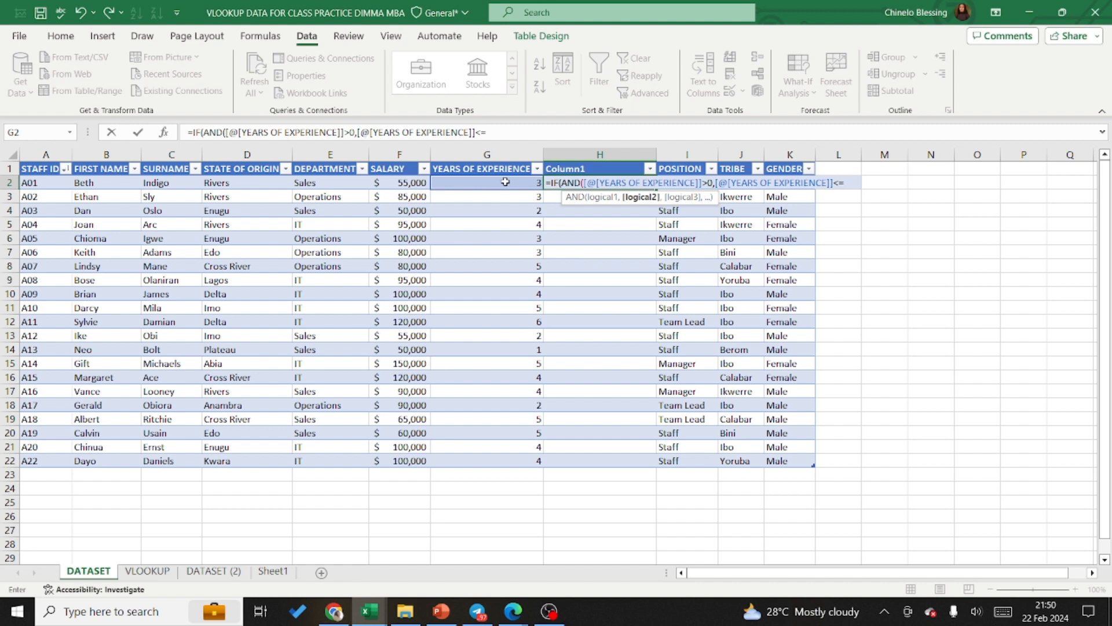
{"action": "type", "text": "2)"}
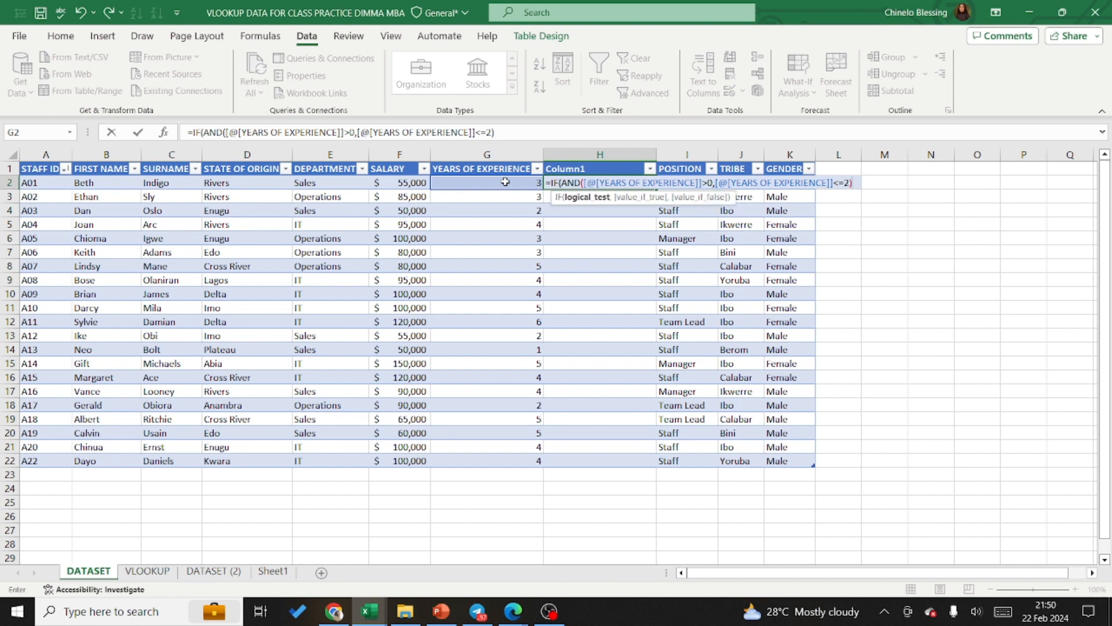
{"action": "type", "text": ","}
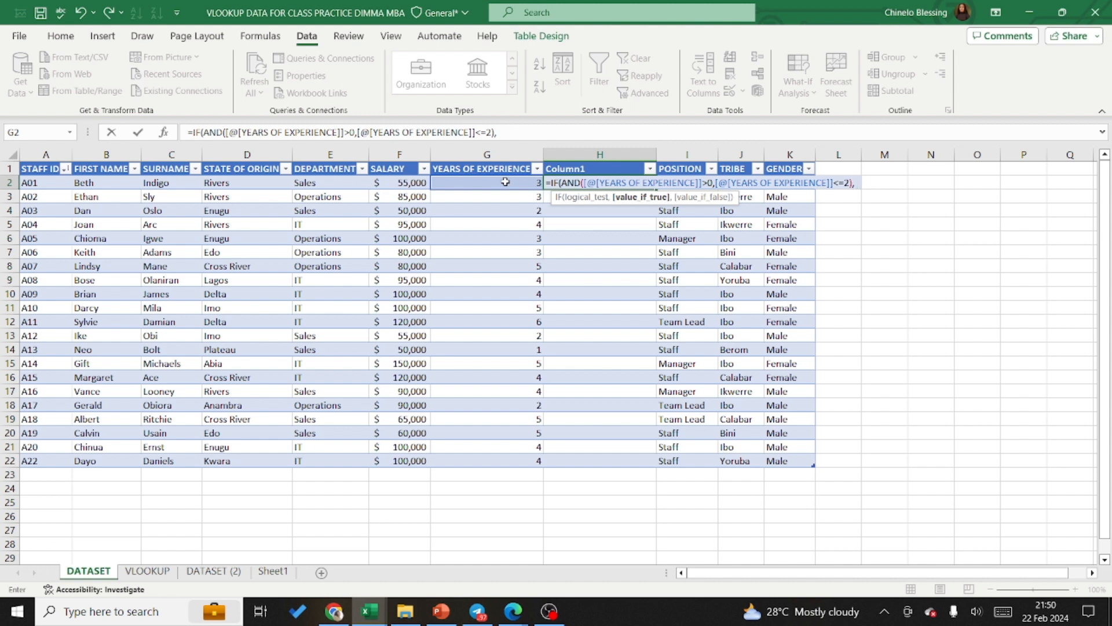
Step: Set the IF results to "0-2" when true and "0" when false, and enter the H2 formula
{"action": "type", "text": "\"0"}
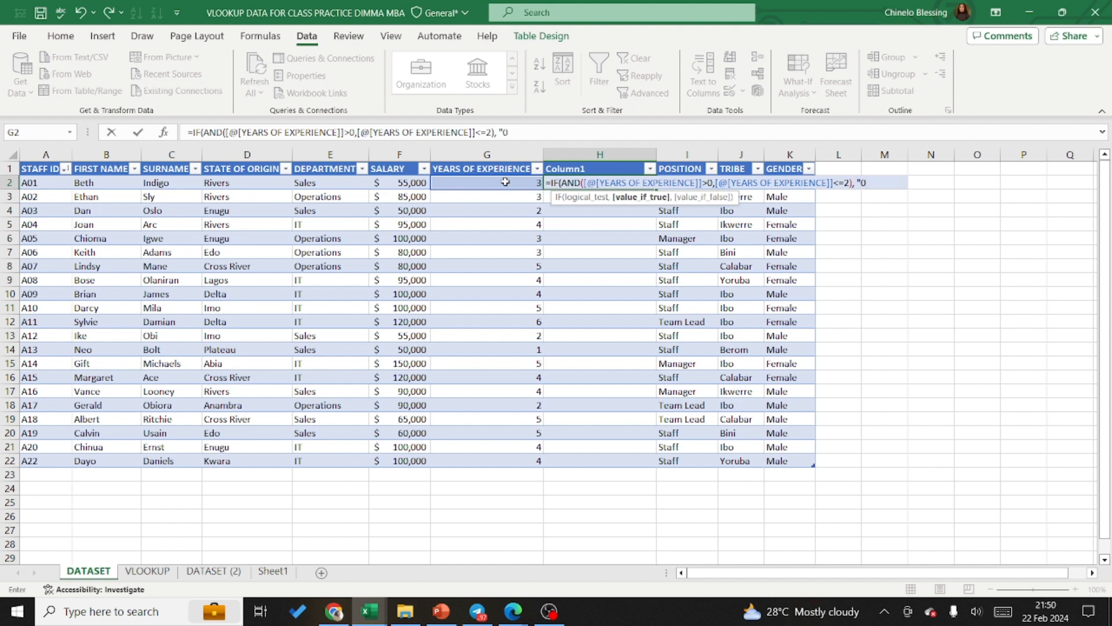
{"action": "type", "text": "-2"}
{"action": "type", "text": ","}
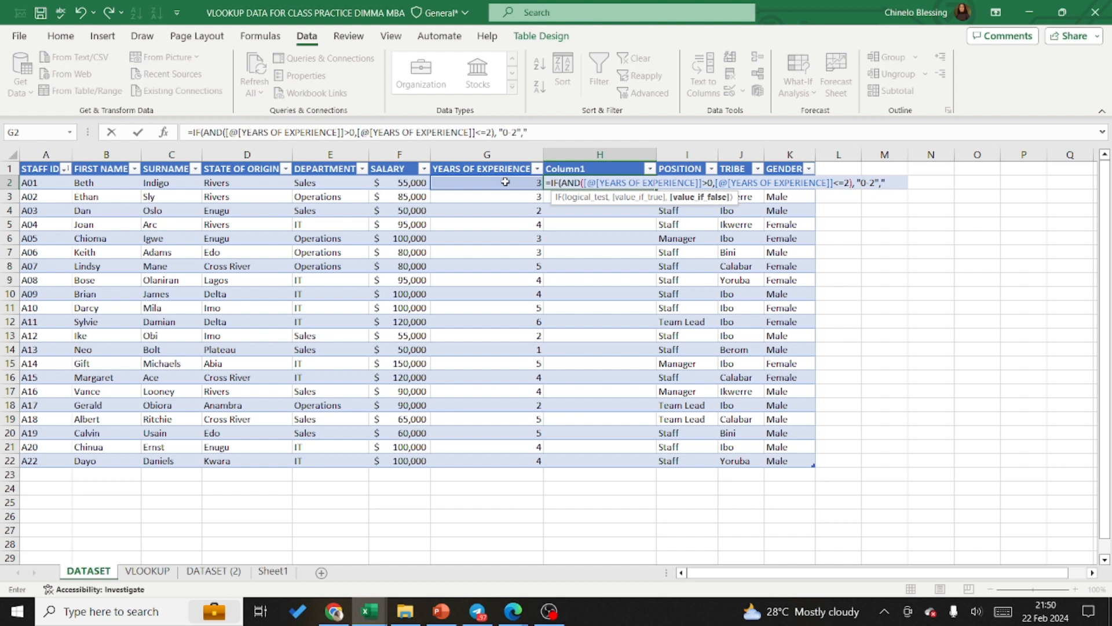
{"action": "type", "text": "\"0\")"}
{"action": "key", "text": "Return"}
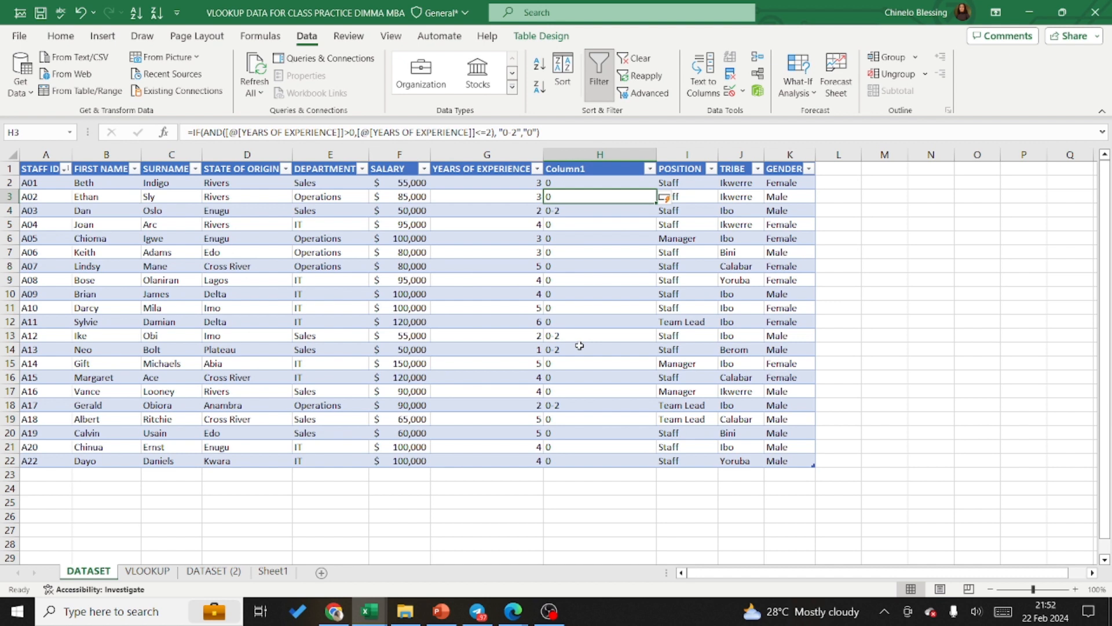
Step: Reopen the H2 formula for editing and insert a nested IF with an AND function ahead of the final "0"
{"action": "double_click", "coordinate": [562, 183]}
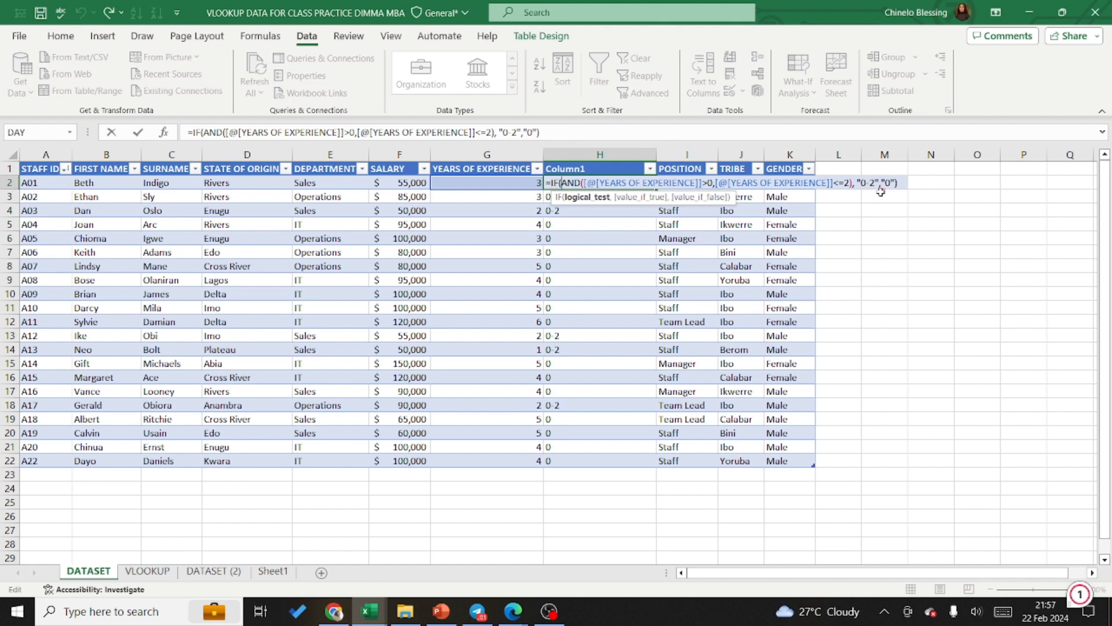
{"action": "mouse_move", "coordinate": [882, 186]}
{"action": "left_click", "coordinate": [522, 133]}
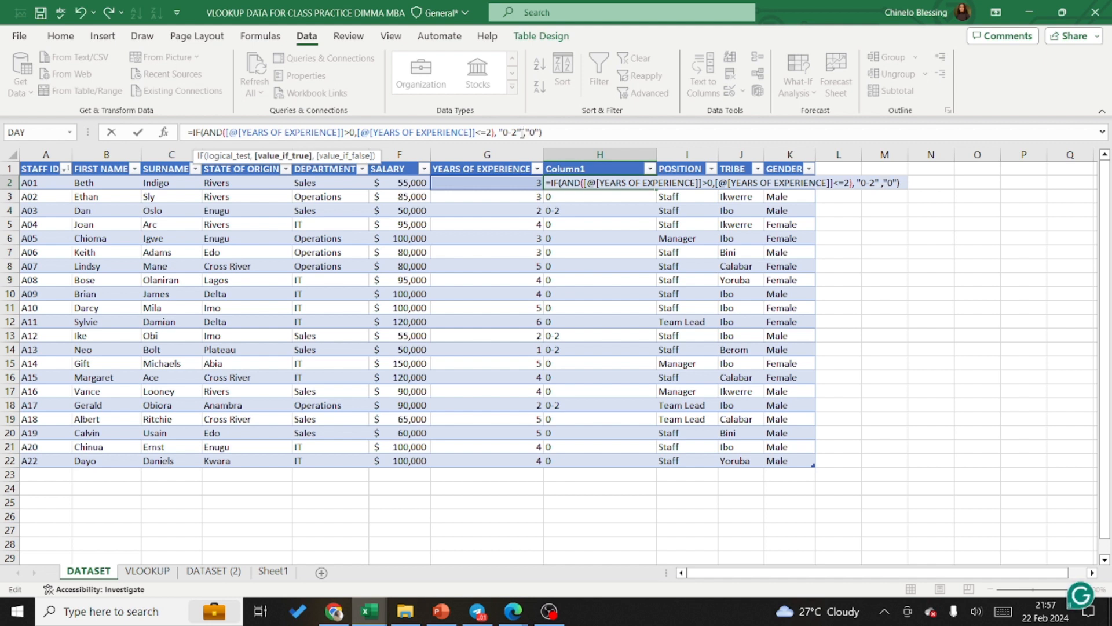
{"action": "key", "text": "BackSpace"}
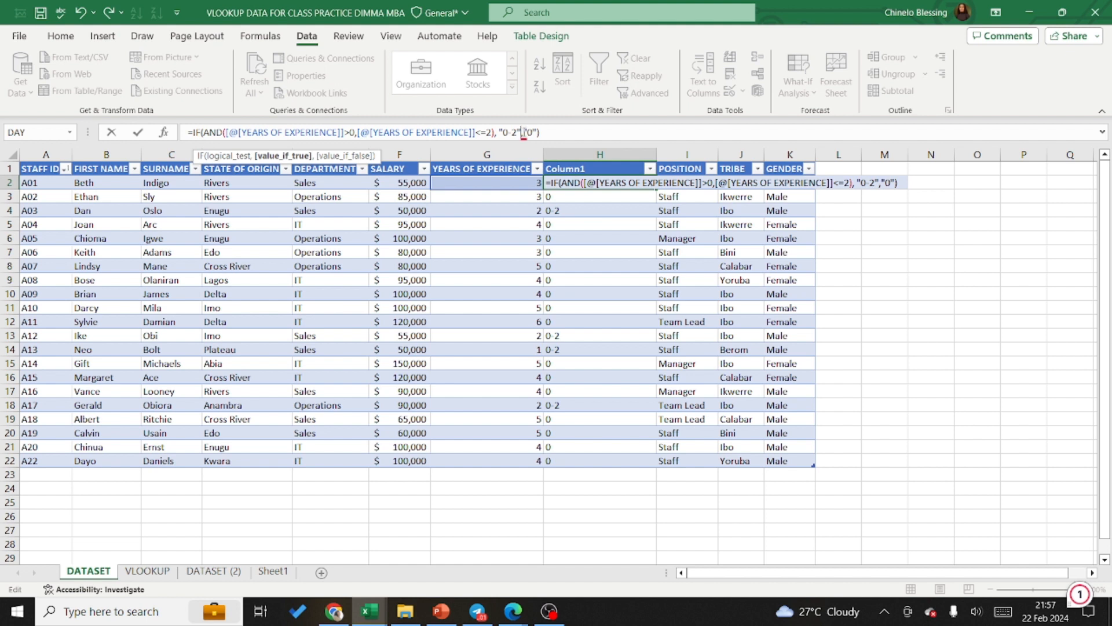
{"action": "left_click", "coordinate": [524, 133]}
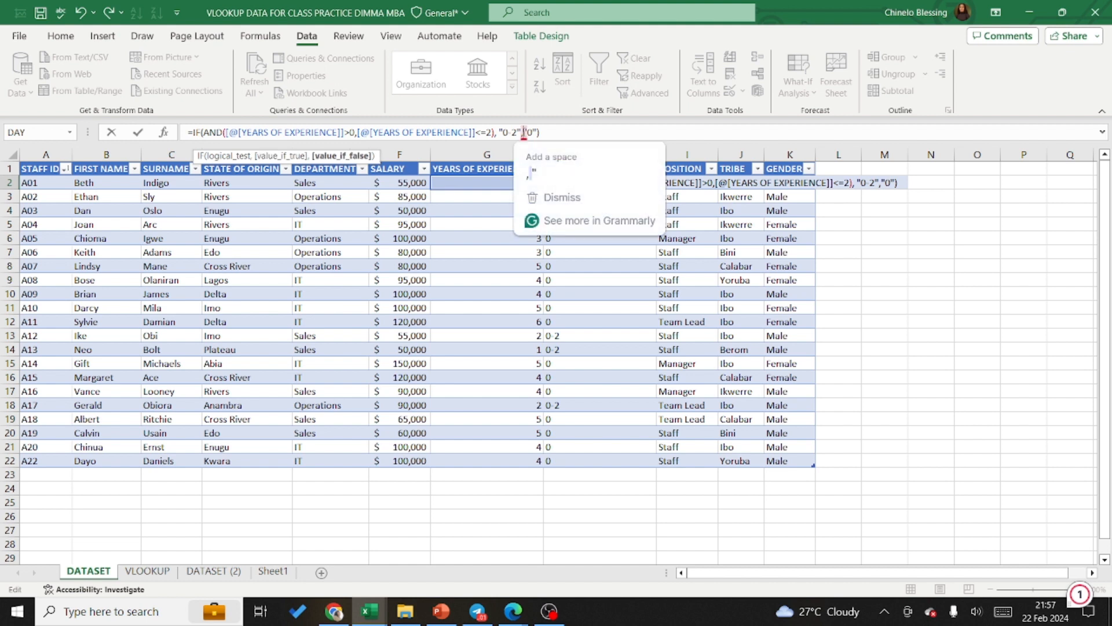
{"action": "left_click", "coordinate": [559, 203]}
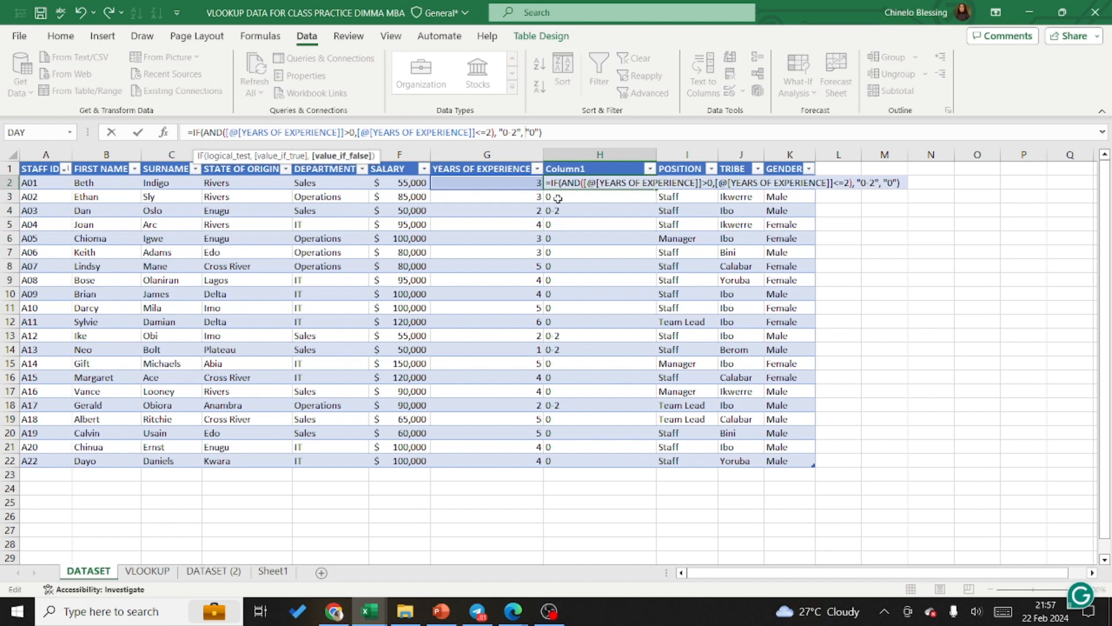
{"action": "type", "text": "if"}
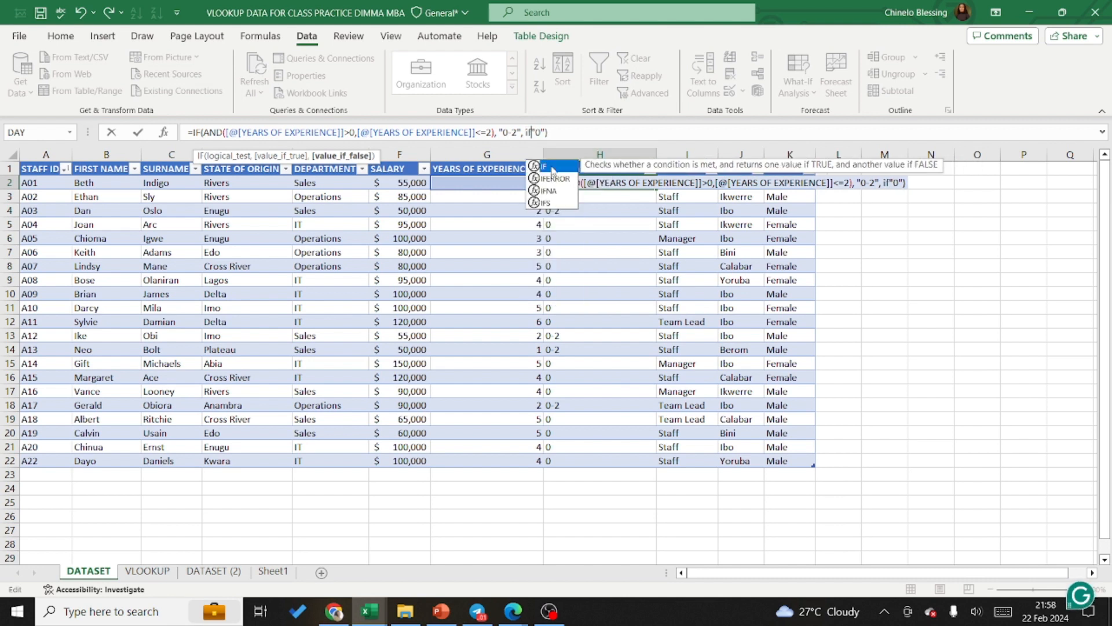
{"action": "double_click", "coordinate": [552, 168]}
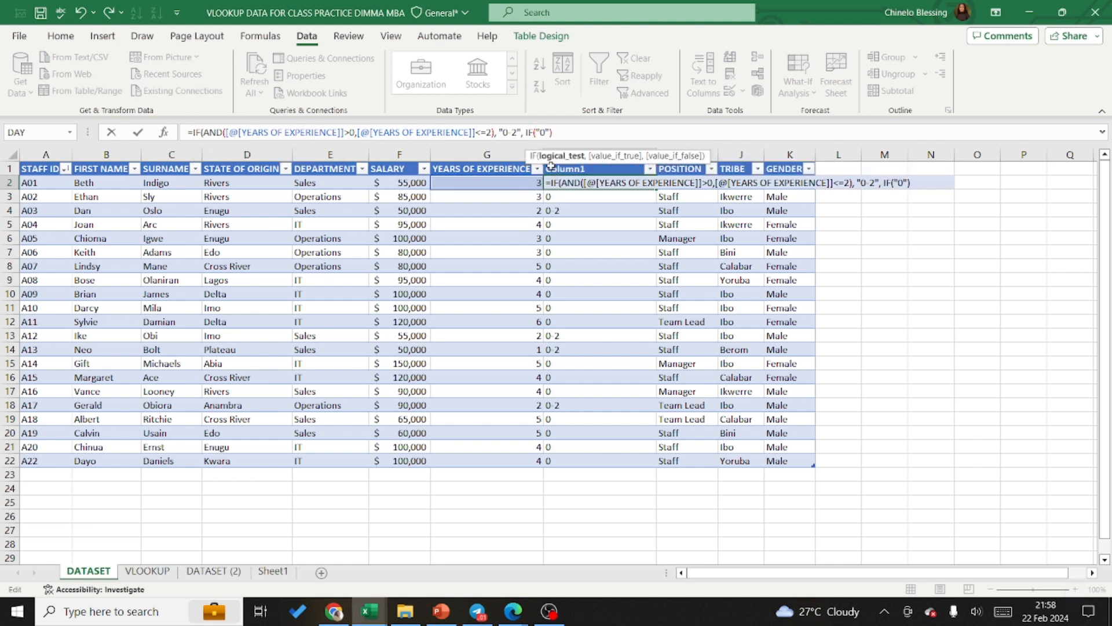
{"action": "type", "text": "and"}
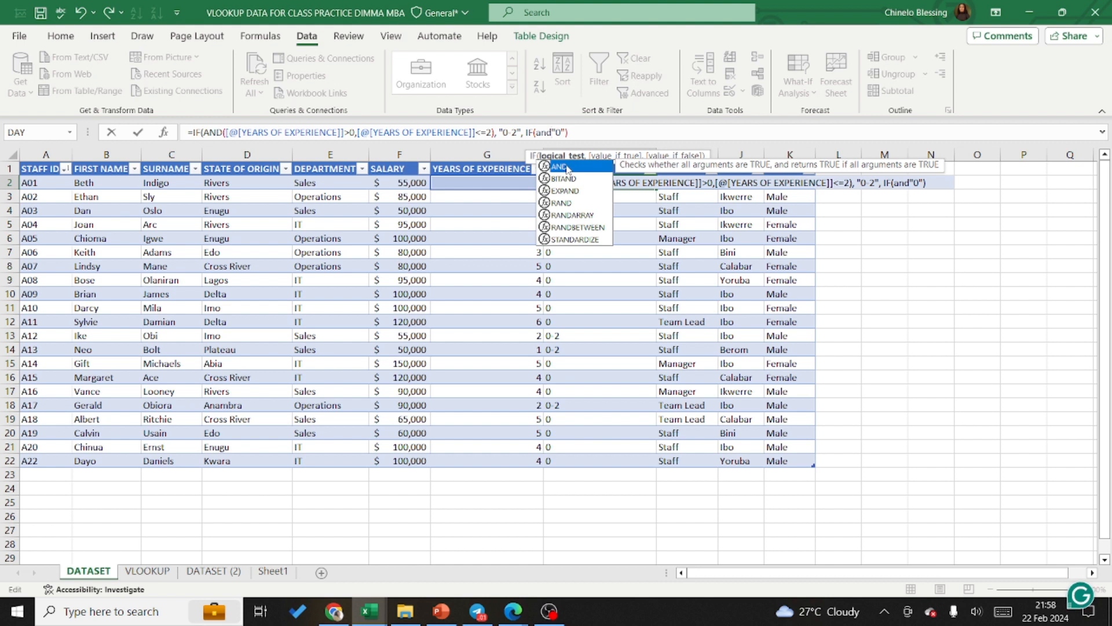
{"action": "double_click", "coordinate": [570, 167]}
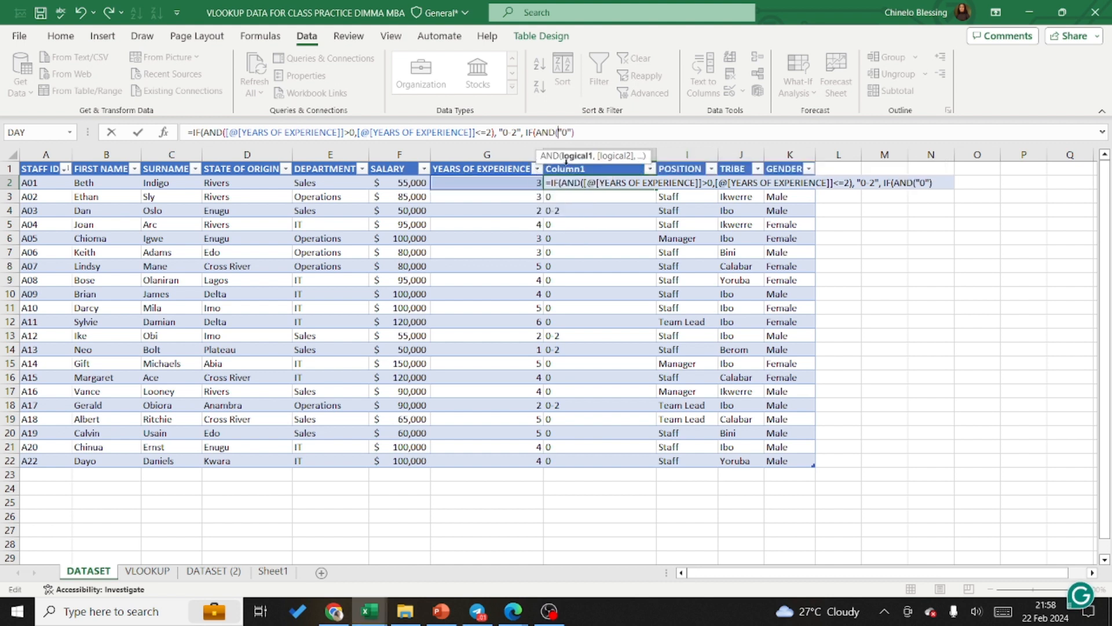
Step: Set the nested AND conditions to years of experience >2 and <=4, and close the AND function
{"action": "left_click", "coordinate": [495, 182]}
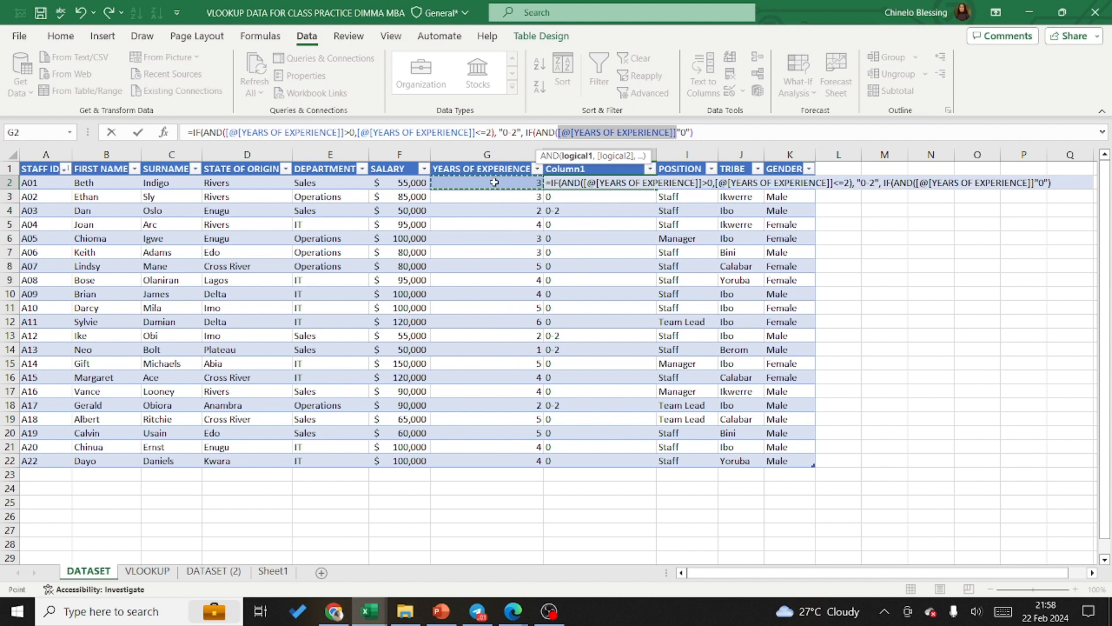
{"action": "type", "text": ">"}
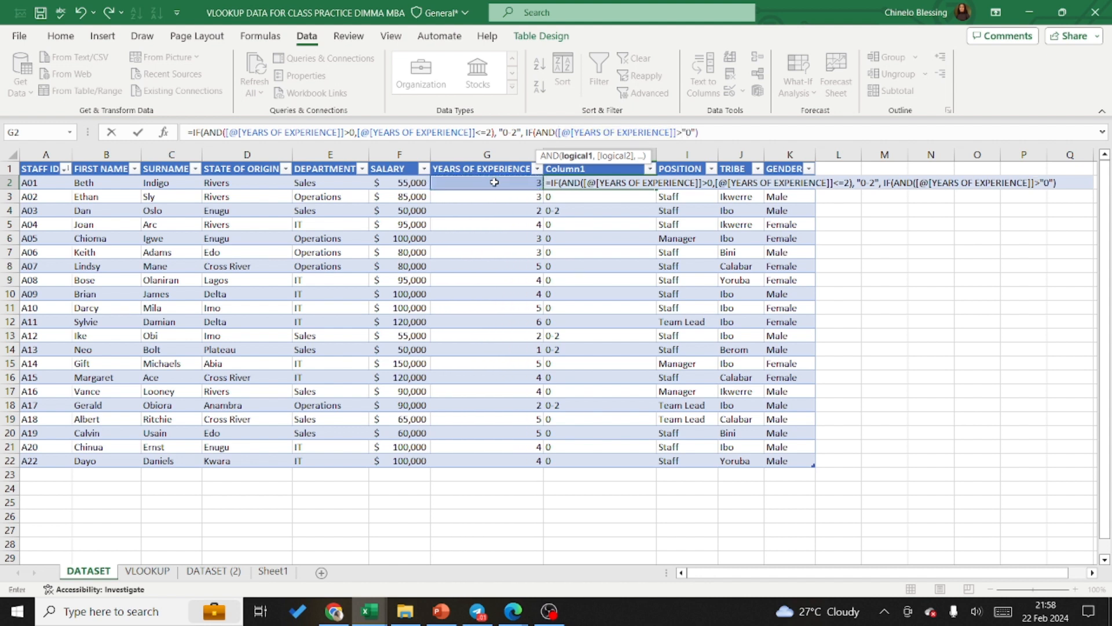
{"action": "type", "text": "2"}
{"action": "type", "text": ","}
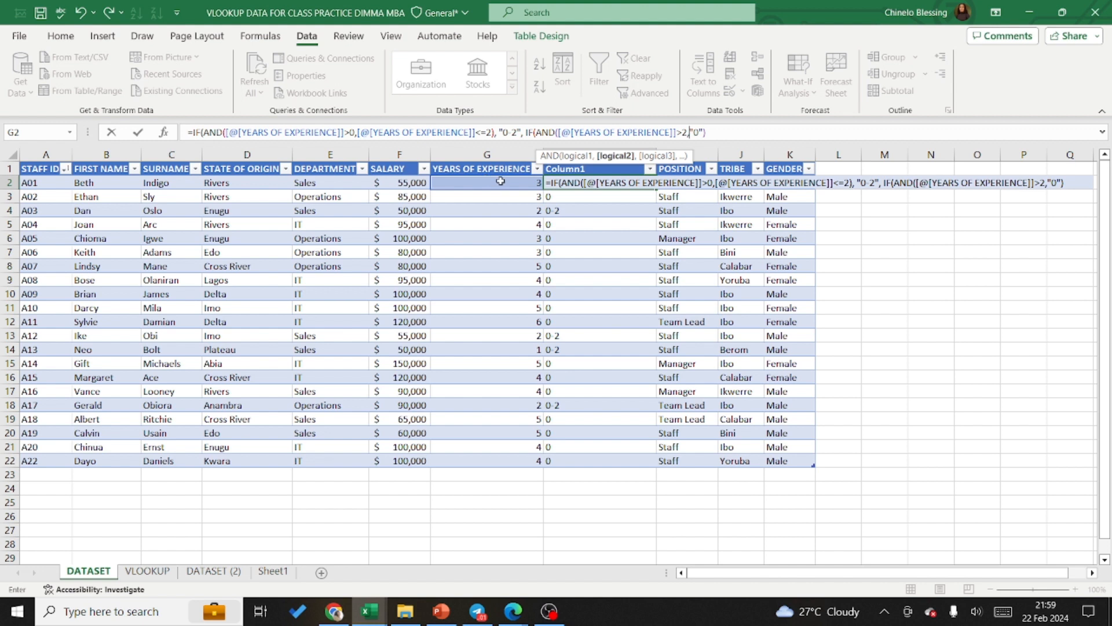
{"action": "left_click", "coordinate": [501, 181]}
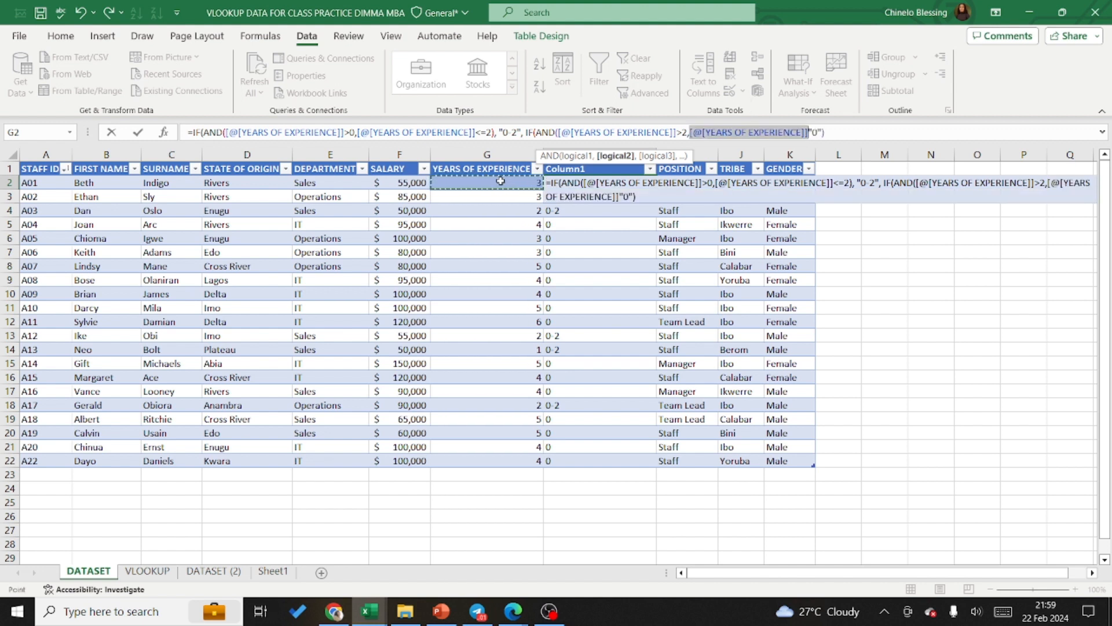
{"action": "type", "text": "<="}
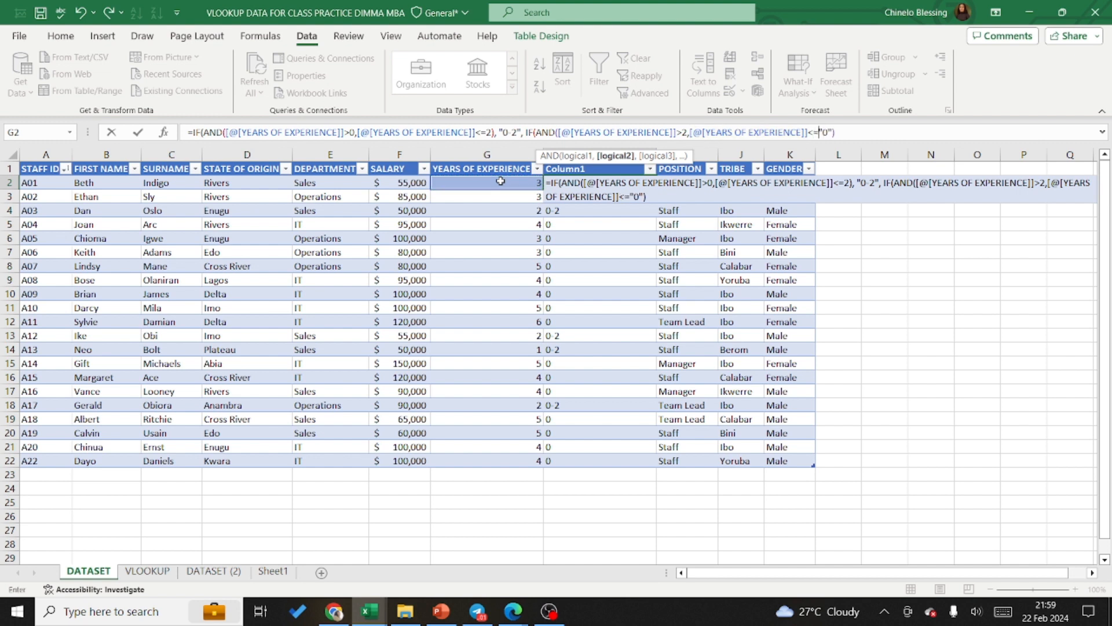
{"action": "type", "text": "4)"}
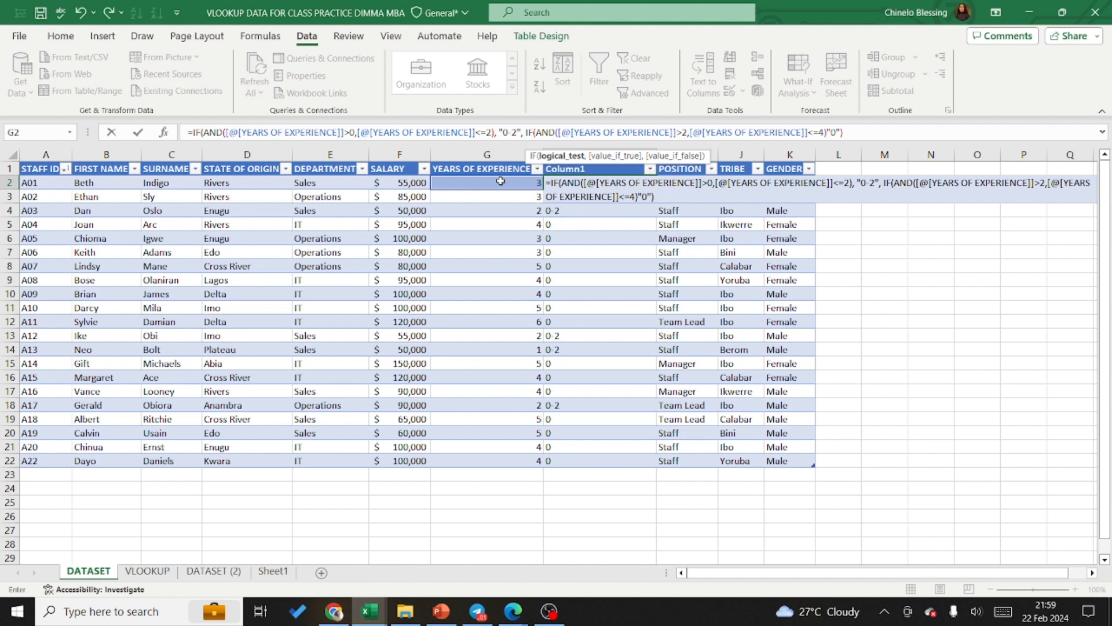
{"action": "type", "text": ","}
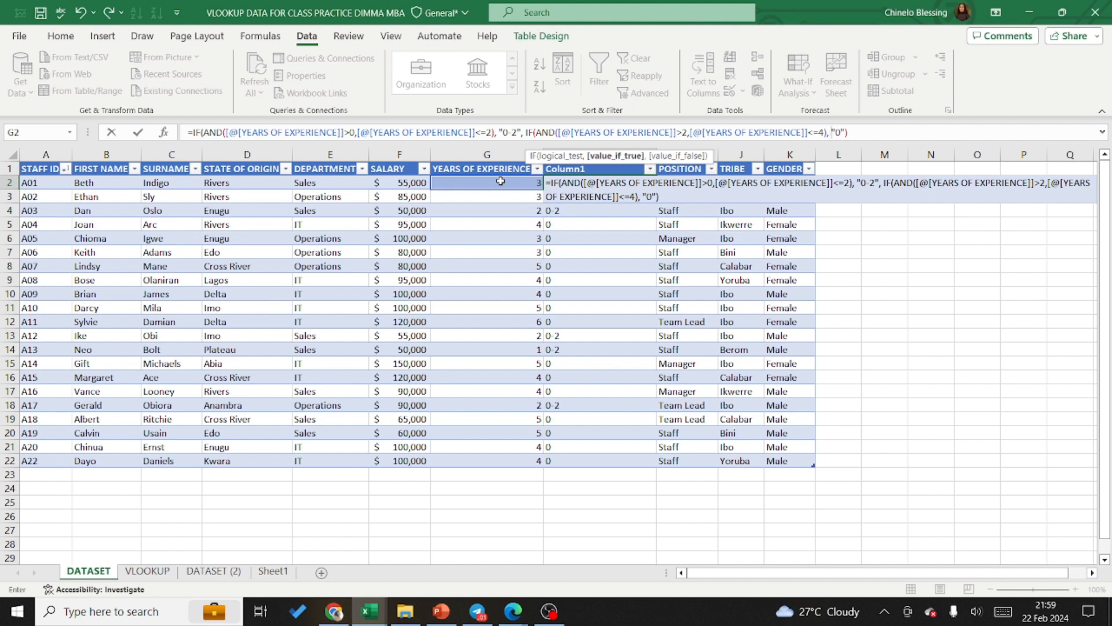
{"action": "type", "text": " \"3- 4\","}
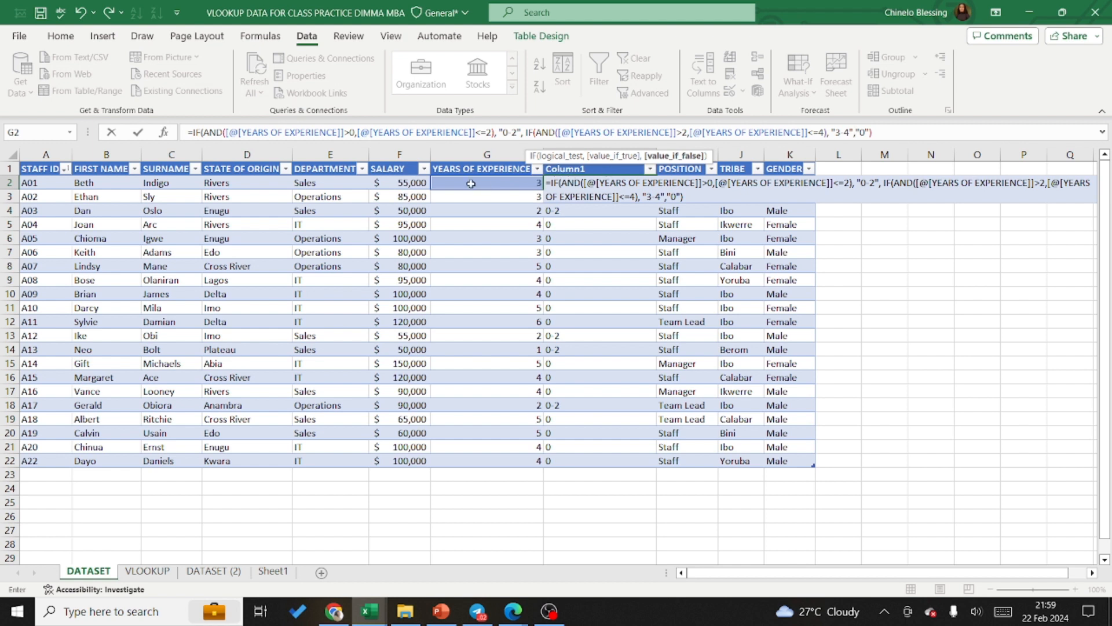
Step: Add "3-4" as the nested IF's true result ahead of the "0", and try to enter the formula
{"action": "key", "text": "Return"}
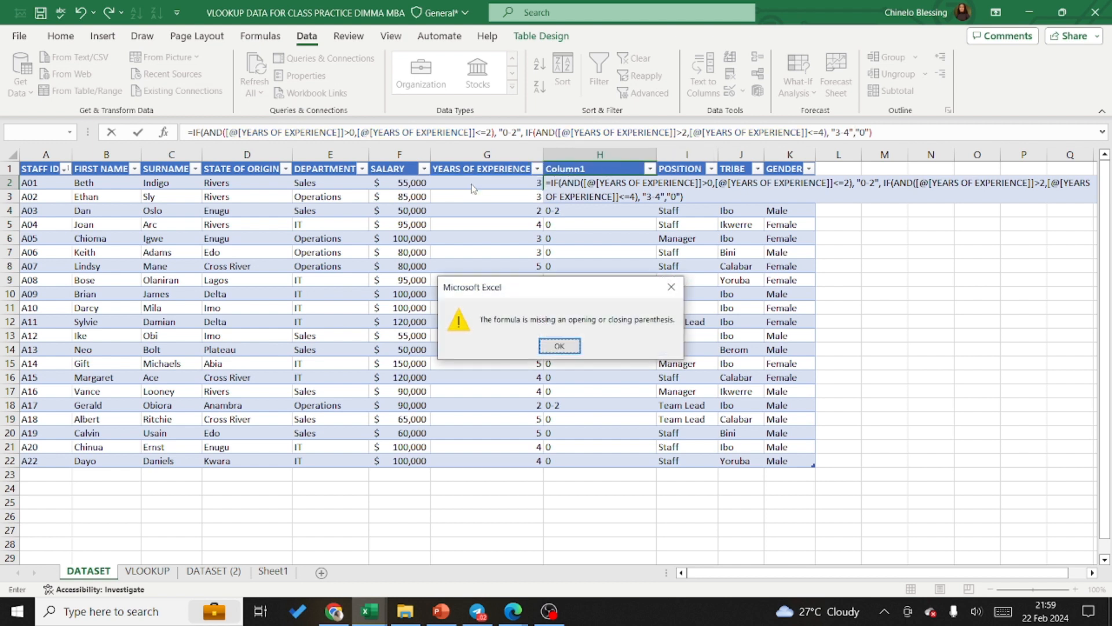
{"action": "left_click", "coordinate": [559, 346]}
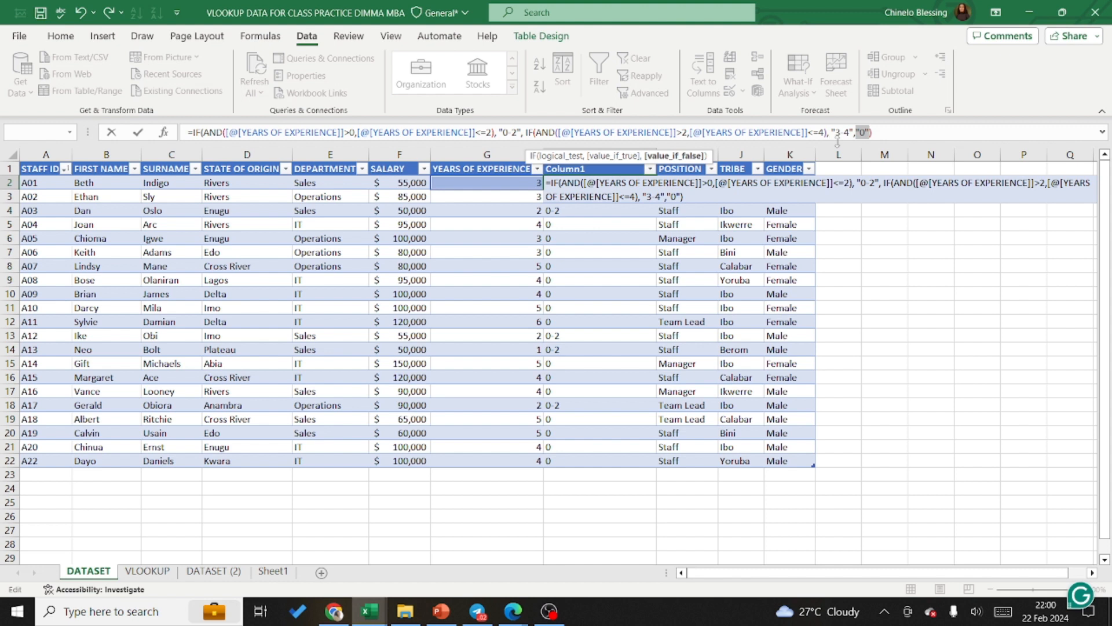
Step: Remove the nested IF's "0" false result, enter the formula, and place the cursor at its end for further editing
{"action": "type", "text": ")"}
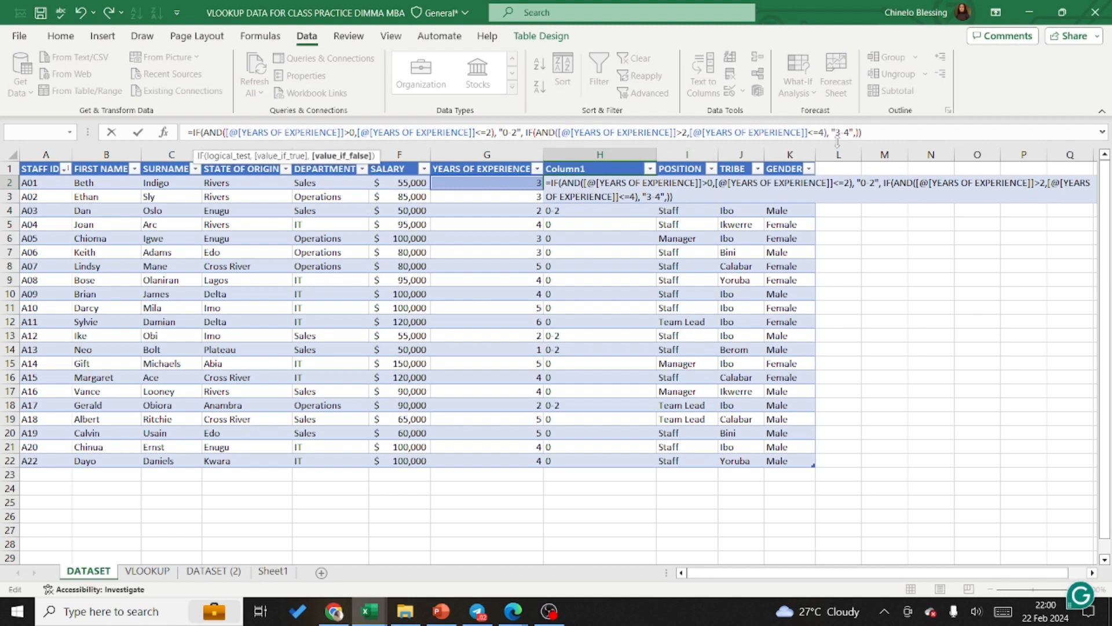
{"action": "key", "text": "Return"}
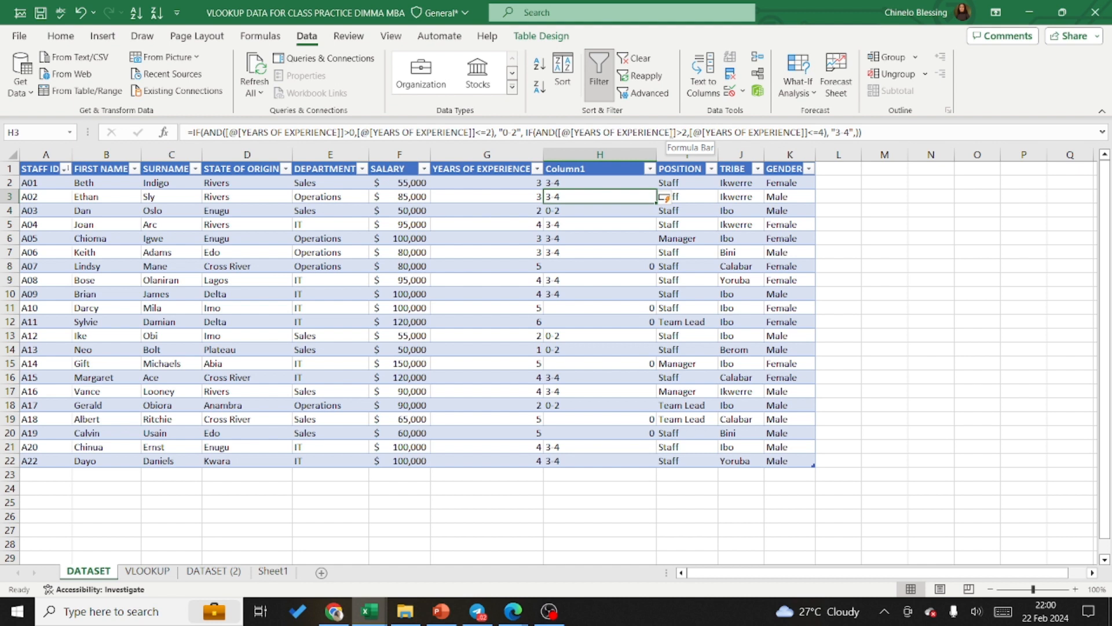
{"action": "left_click", "coordinate": [856, 133]}
{"action": "type", "text": ","}
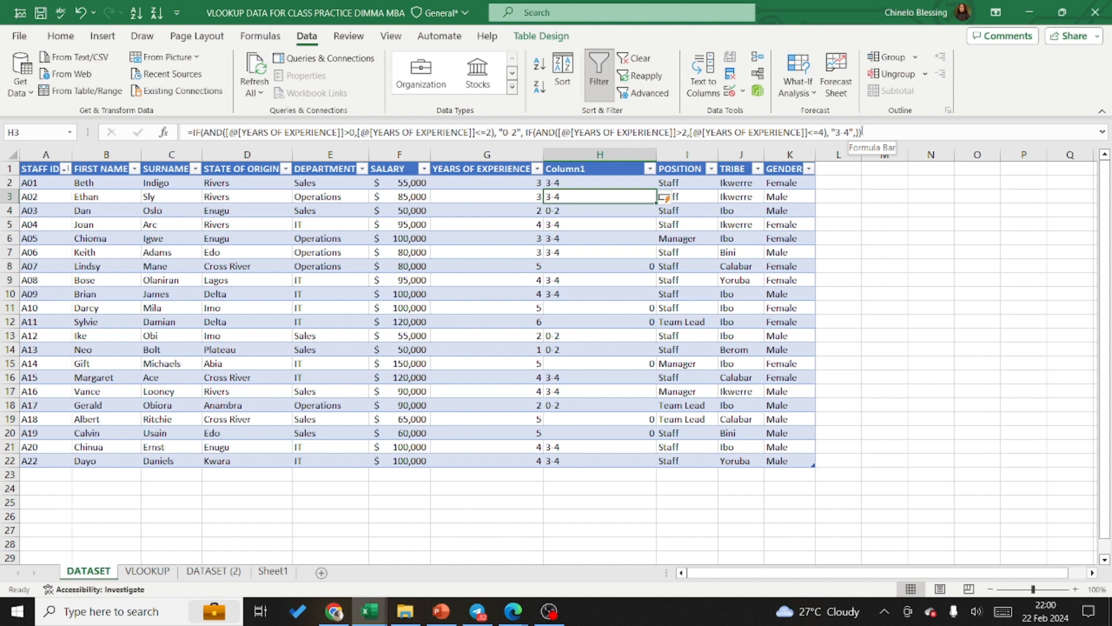
{"action": "left_click", "coordinate": [856, 132]}
{"action": "key", "text": "BackSpace"}
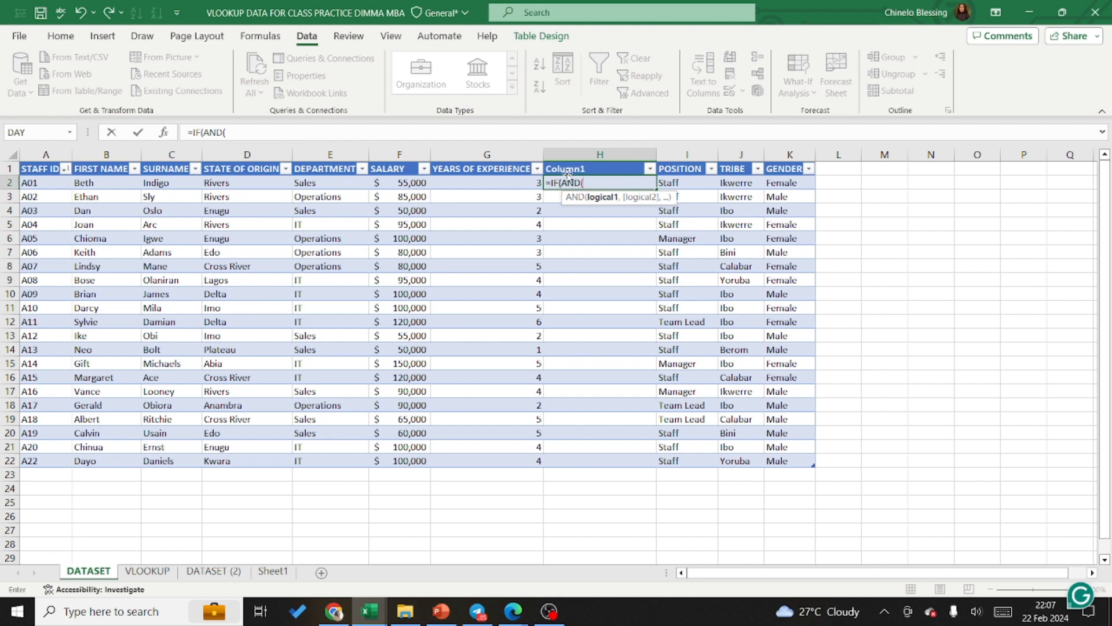
Step: Set the AND conditions in the H2 formula to years of experience >0 and <=2, and close the AND function
{"action": "left_click", "coordinate": [528, 184]}
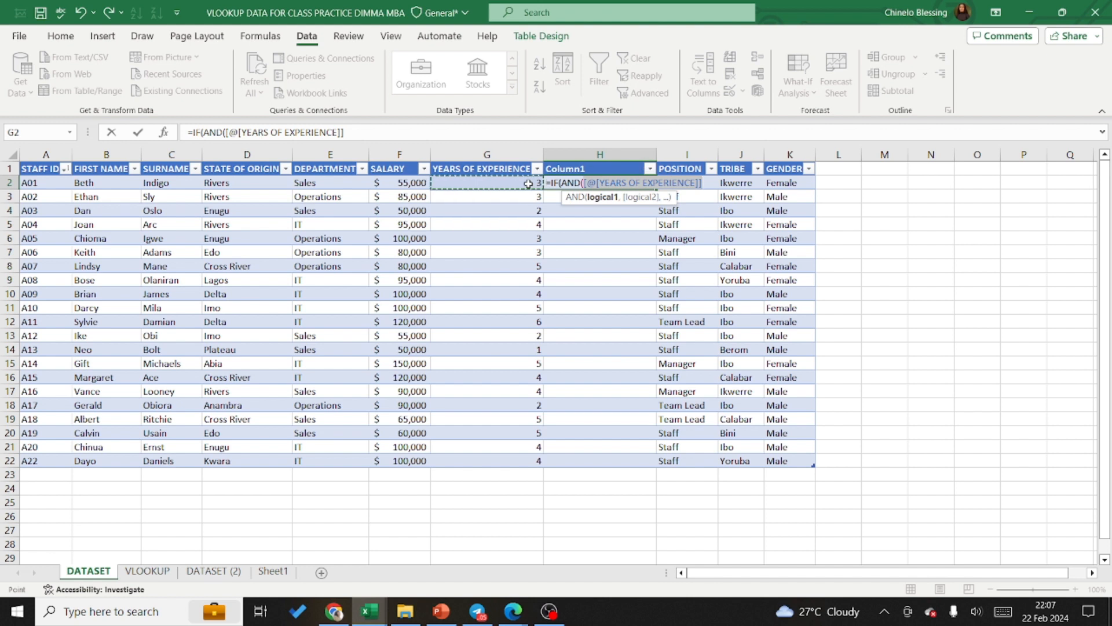
{"action": "type", "text": ">0,"}
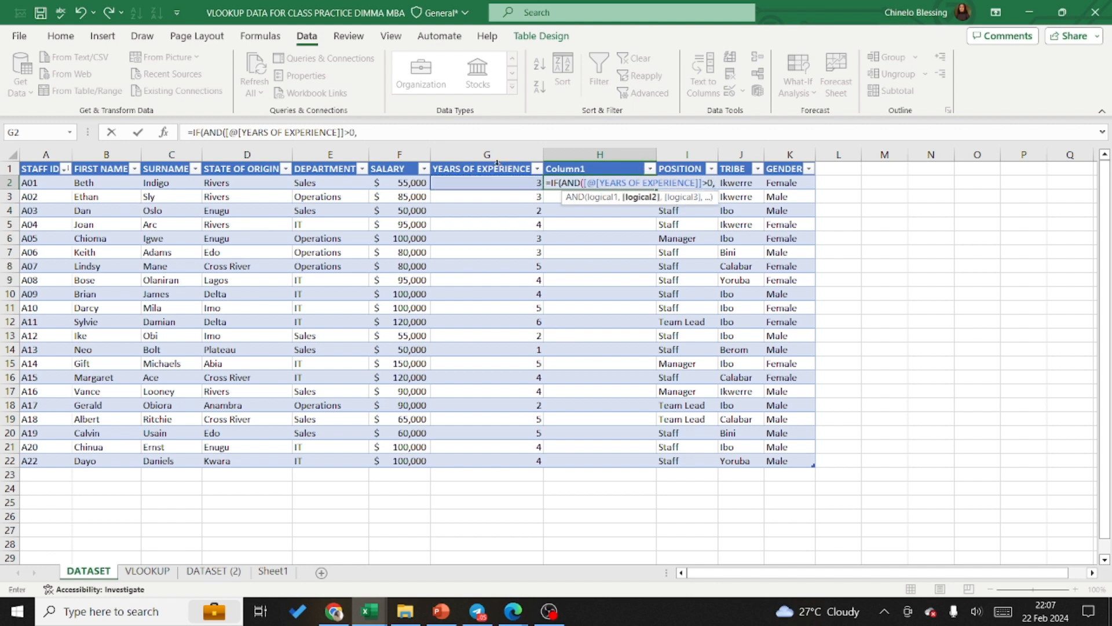
{"action": "left_click", "coordinate": [508, 183]}
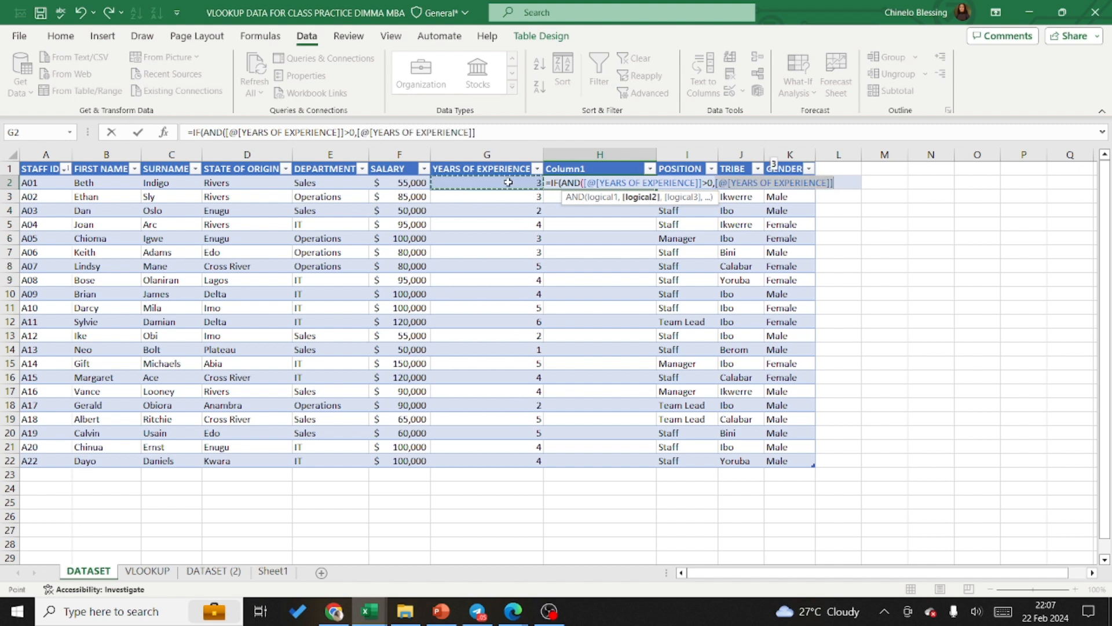
{"action": "type", "text": "<"}
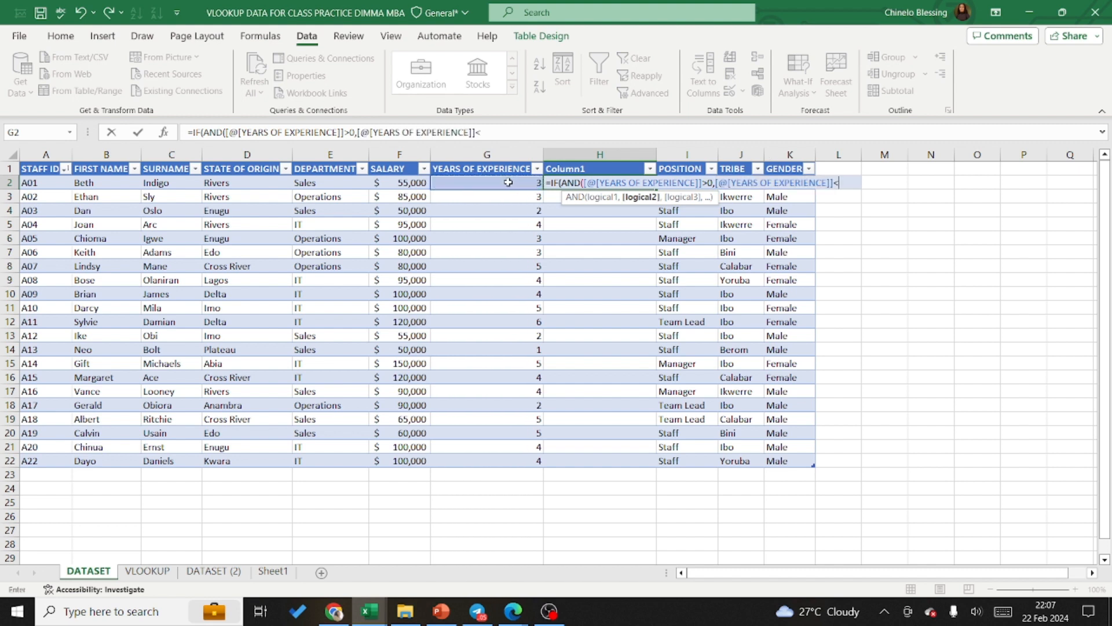
{"action": "type", "text": "=2),"}
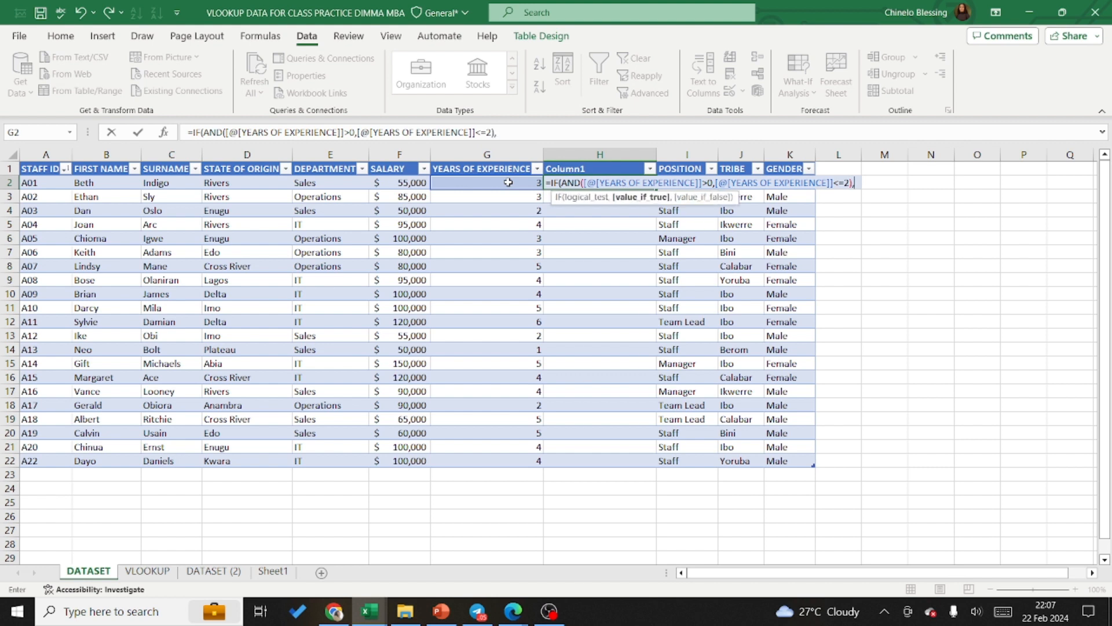
{"action": "type", "text": " \"0-2"}
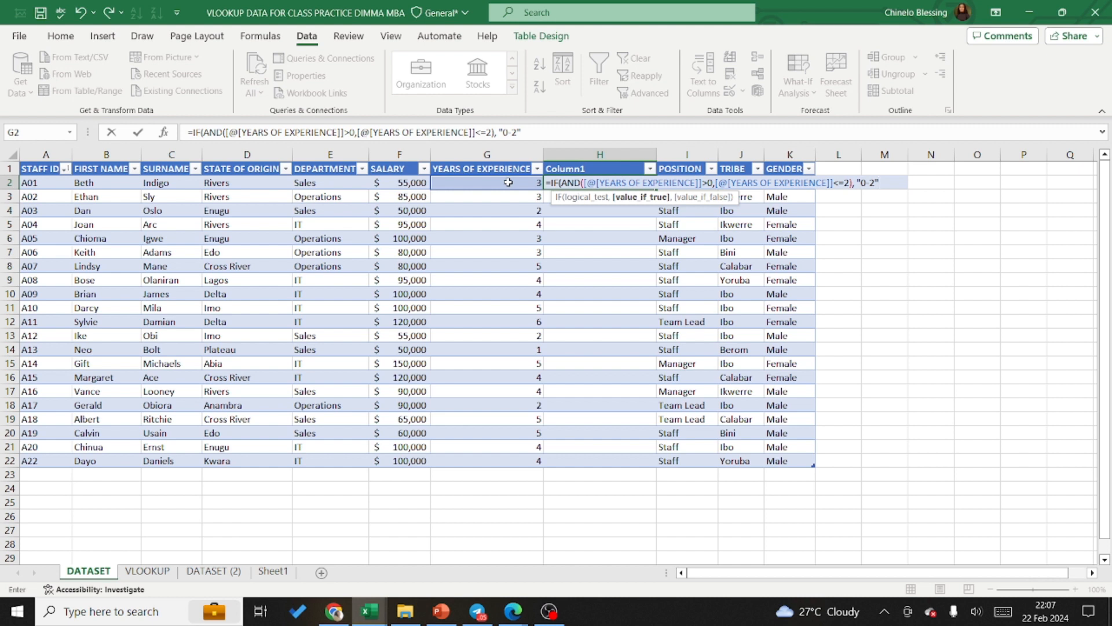
Step: Set "0-2" as the IF's true result and nest a second IF with an AND function as its false result
{"action": "type", "text": ","}
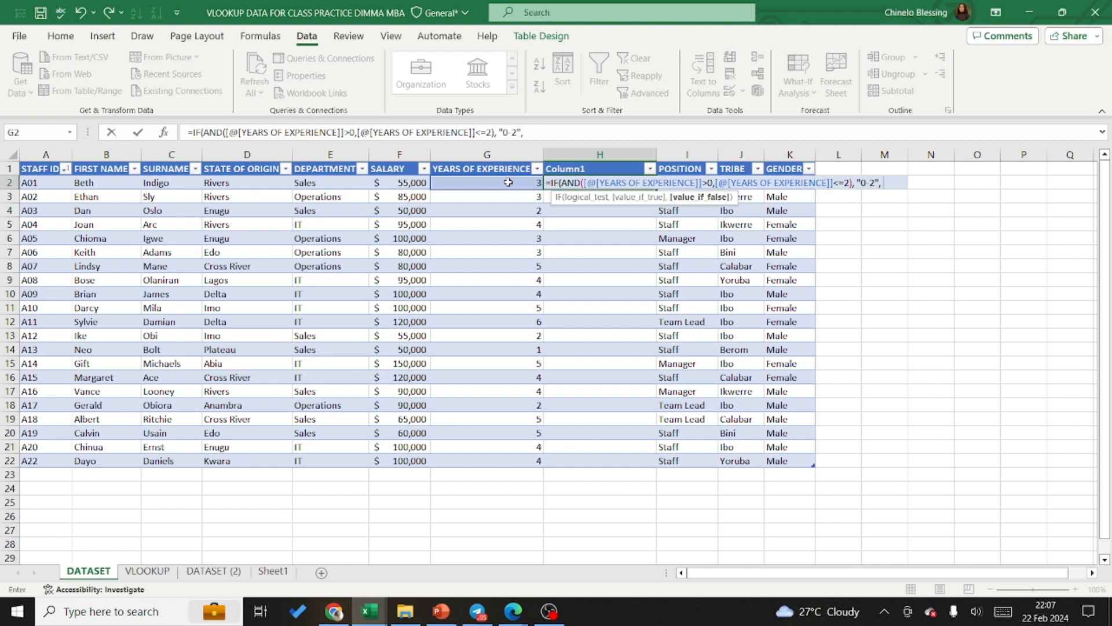
{"action": "type", "text": " if"}
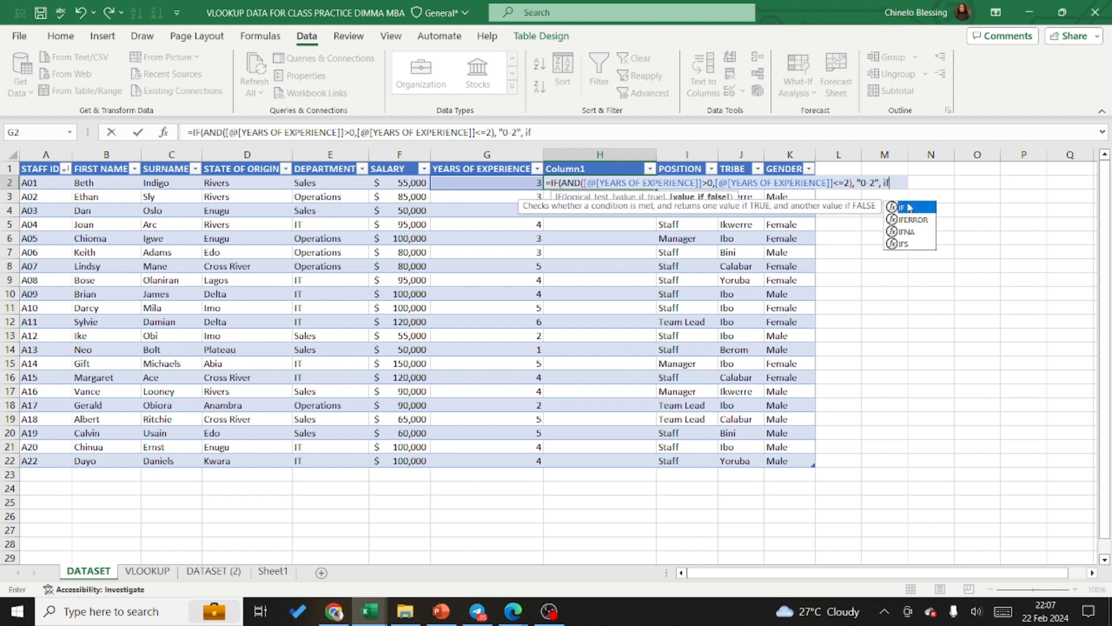
{"action": "double_click", "coordinate": [908, 207]}
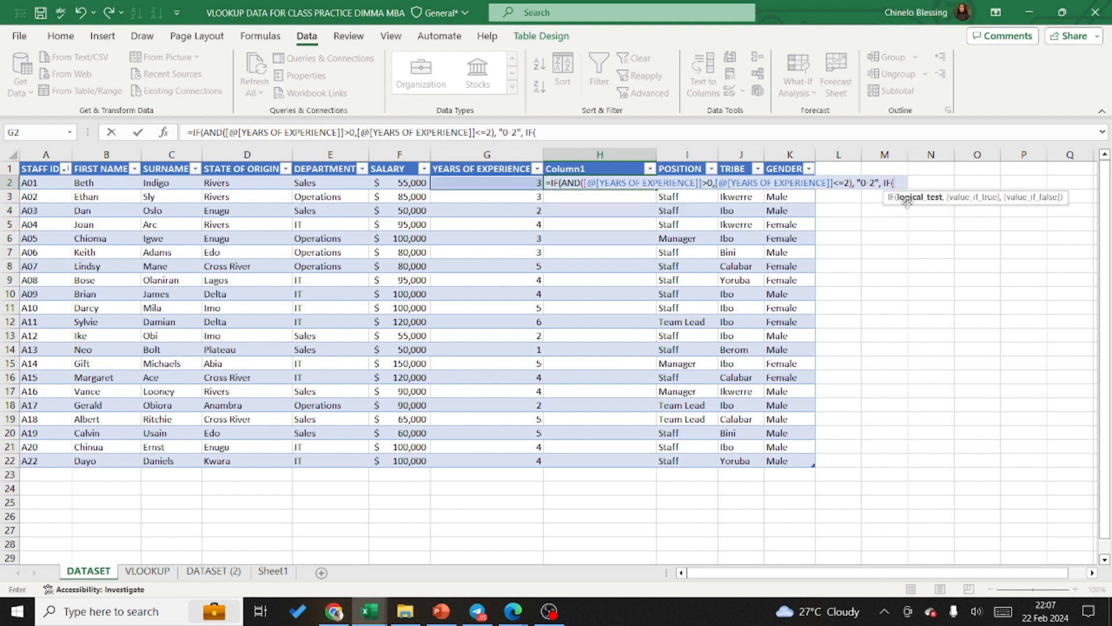
{"action": "type", "text": "and"}
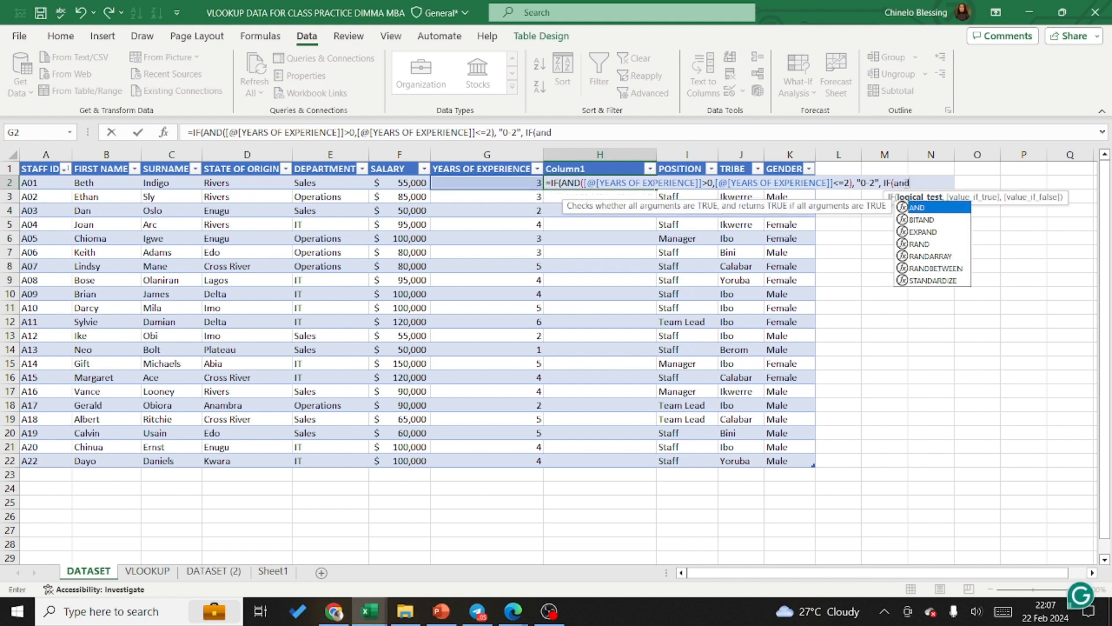
{"action": "double_click", "coordinate": [915, 207]}
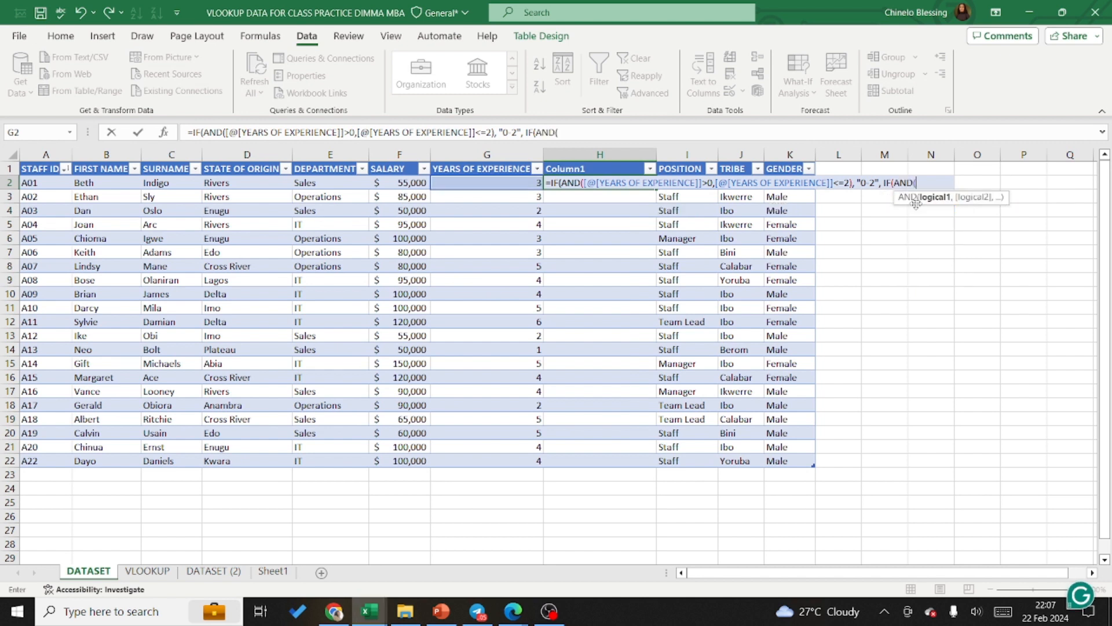
Step: Set the second IF's AND conditions to years of experience >2 and <=4, and close the AND function
{"action": "left_click", "coordinate": [521, 184]}
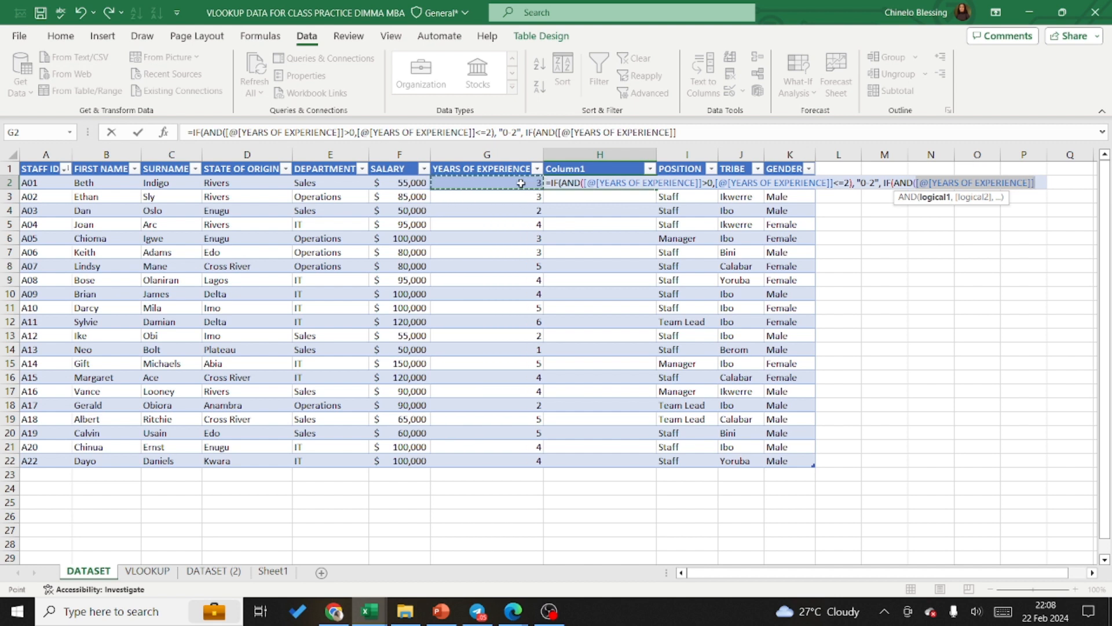
{"action": "type", "text": ">"}
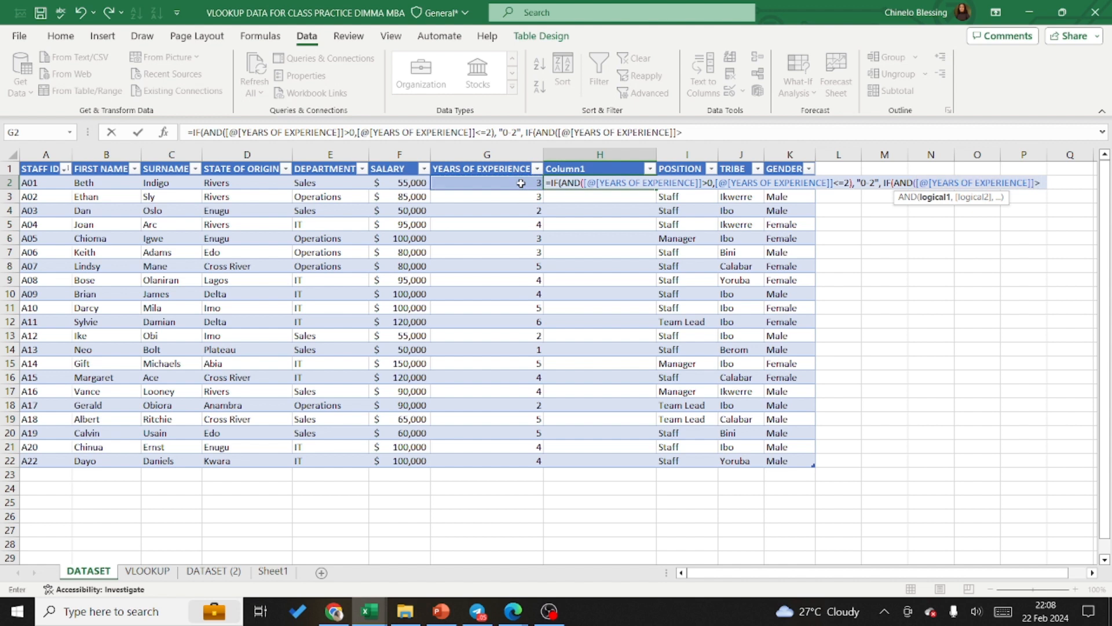
{"action": "type", "text": "2,"}
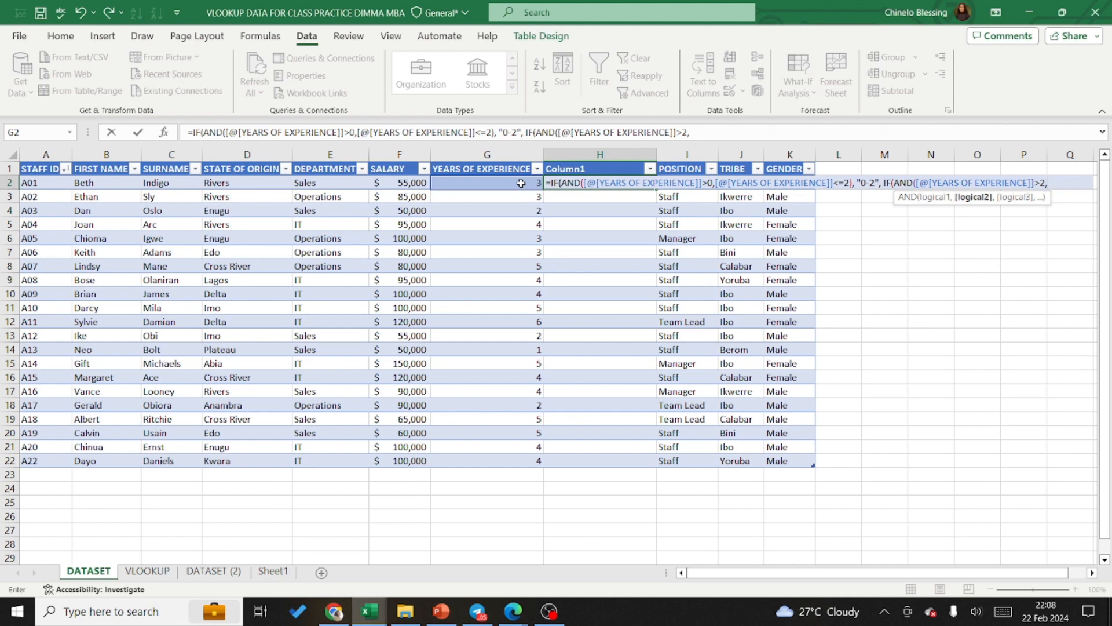
{"action": "left_click", "coordinate": [510, 185]}
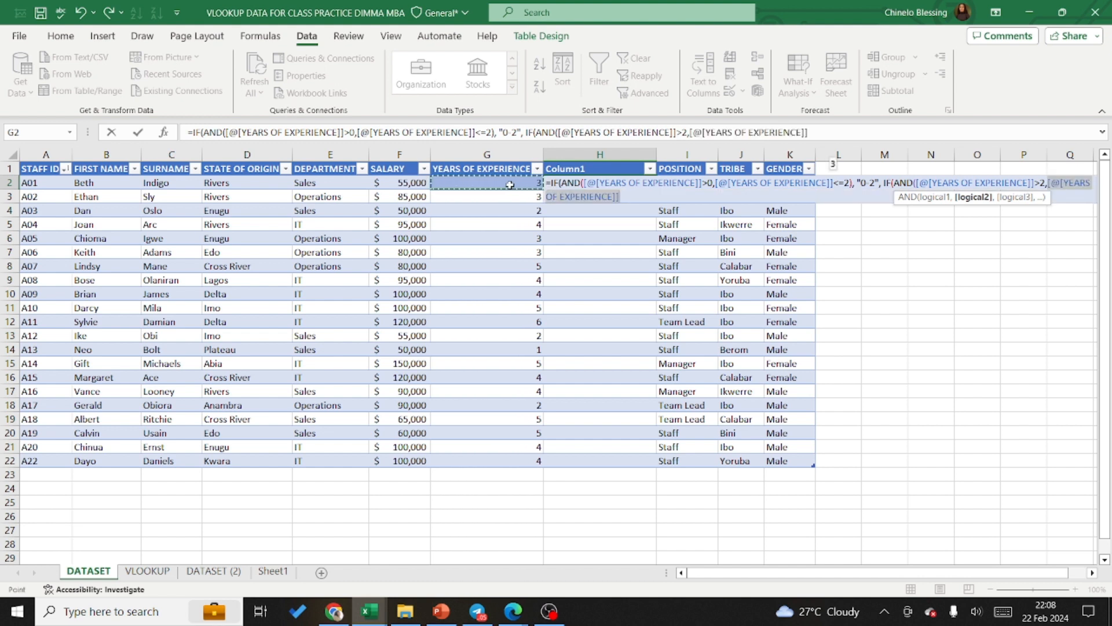
{"action": "type", "text": "<"}
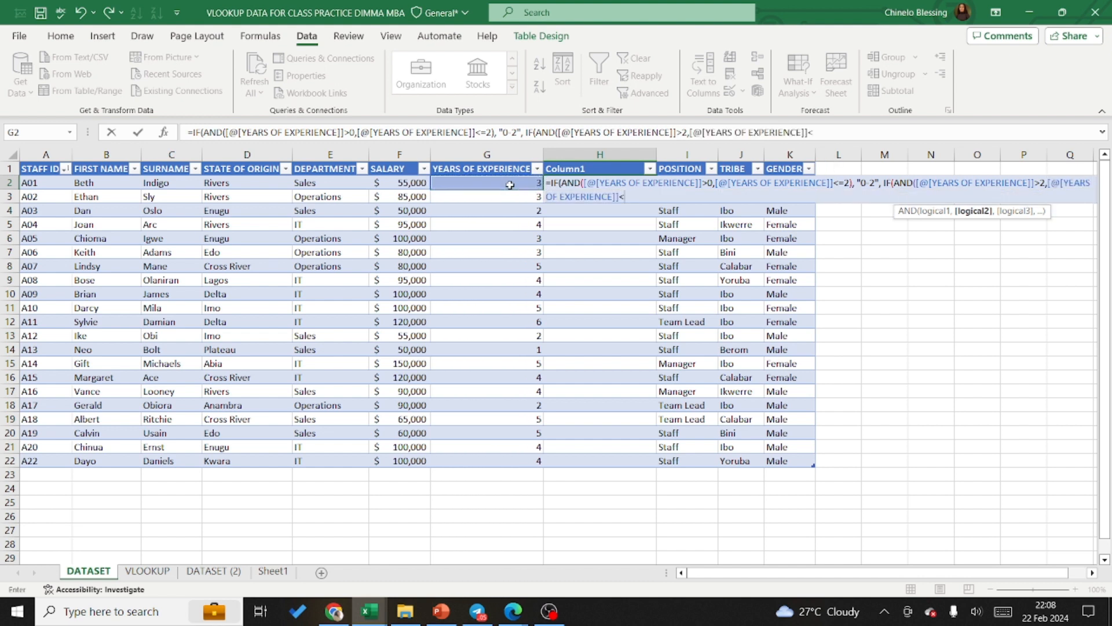
{"action": "type", "text": "=4)"}
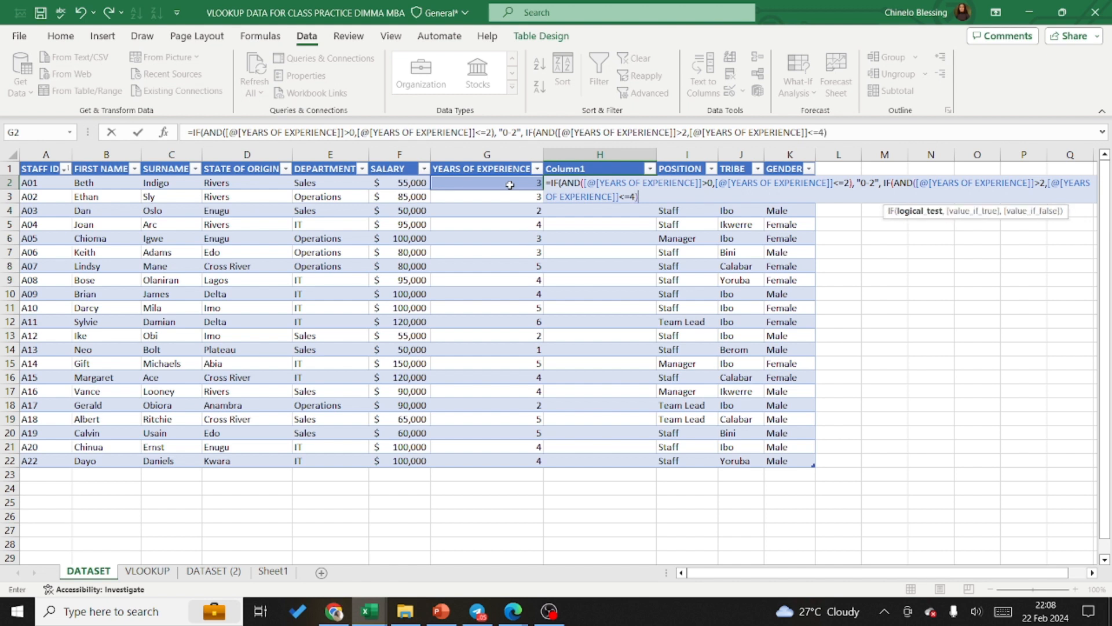
{"action": "type", "text": ","}
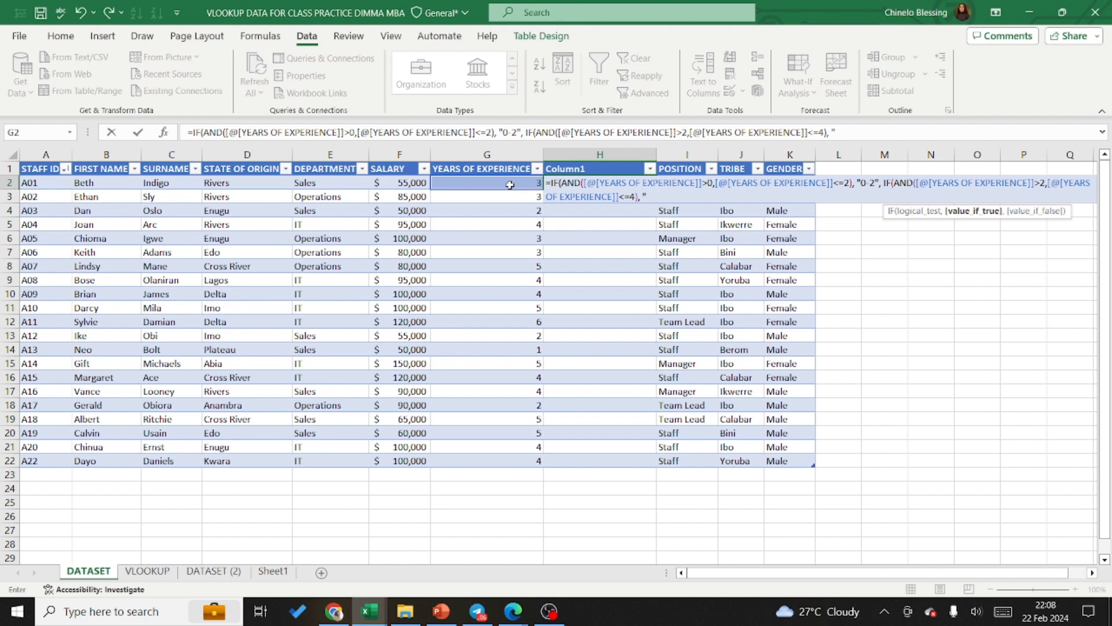
Step: Set "3-4" as the second IF's true result and nest a third IF with an AND function as its false result
{"action": "type", "text": "\"3"}
{"action": "type", "text": "-4\","}
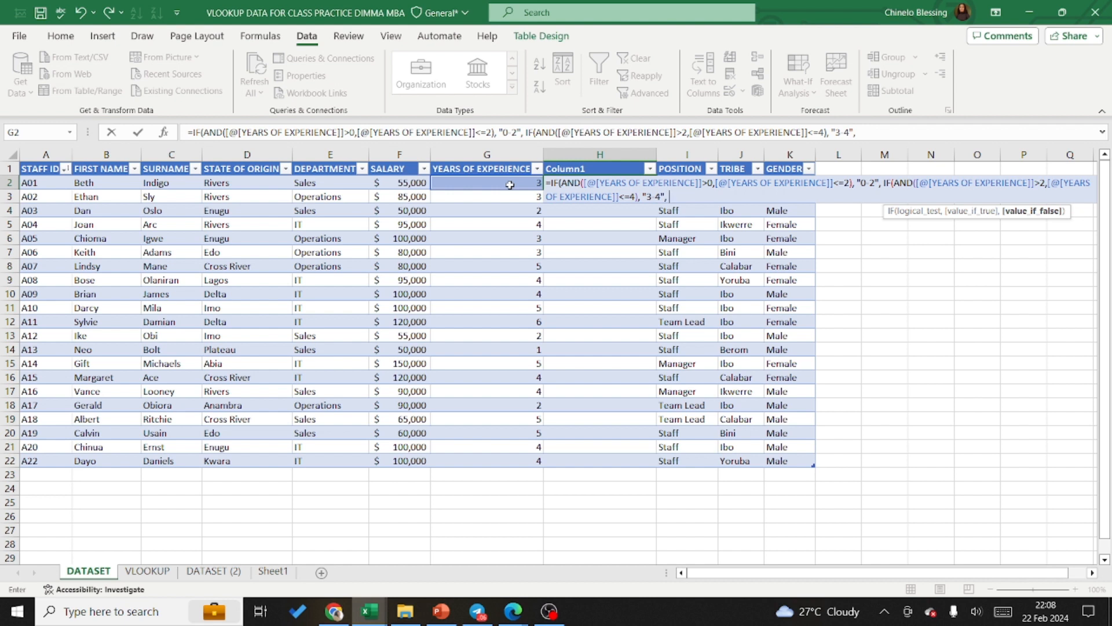
{"action": "type", "text": " if"}
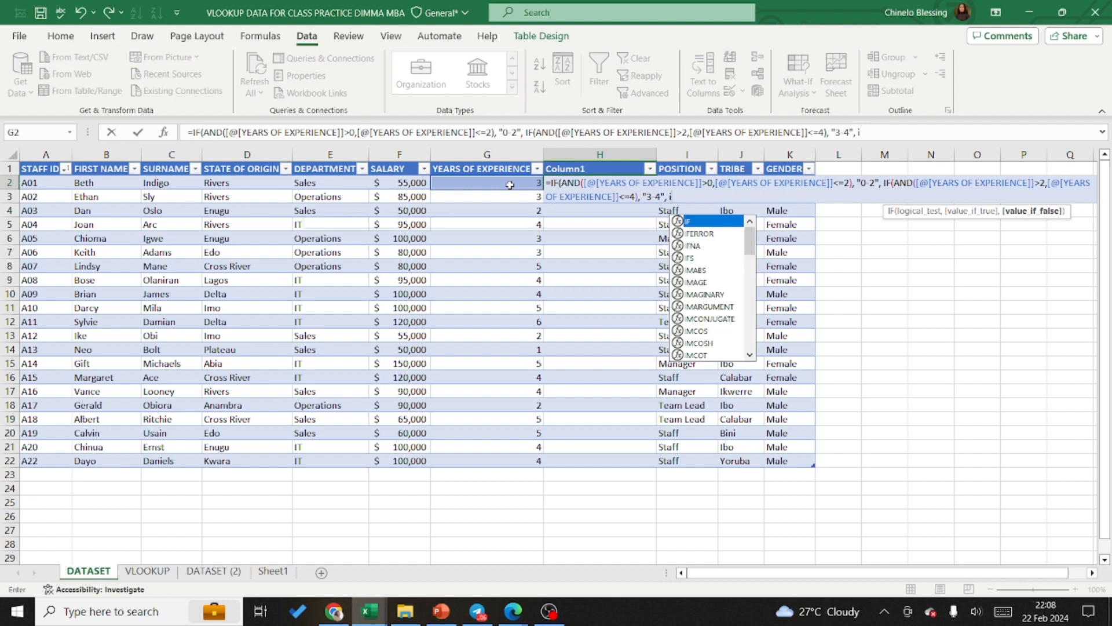
{"action": "double_click", "coordinate": [697, 223]}
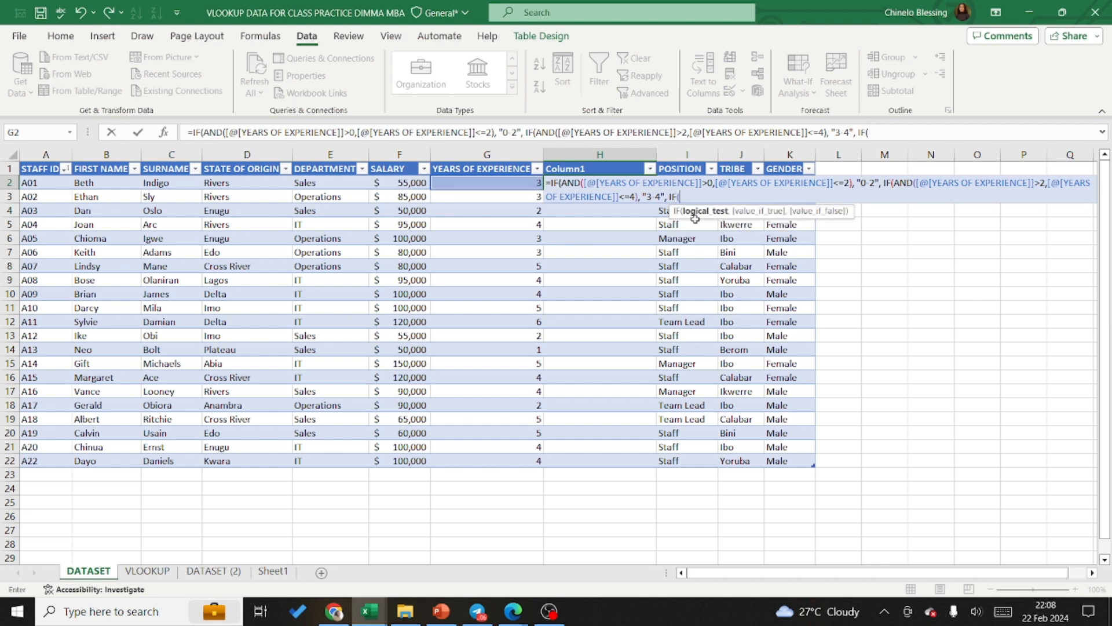
{"action": "type", "text": "and"}
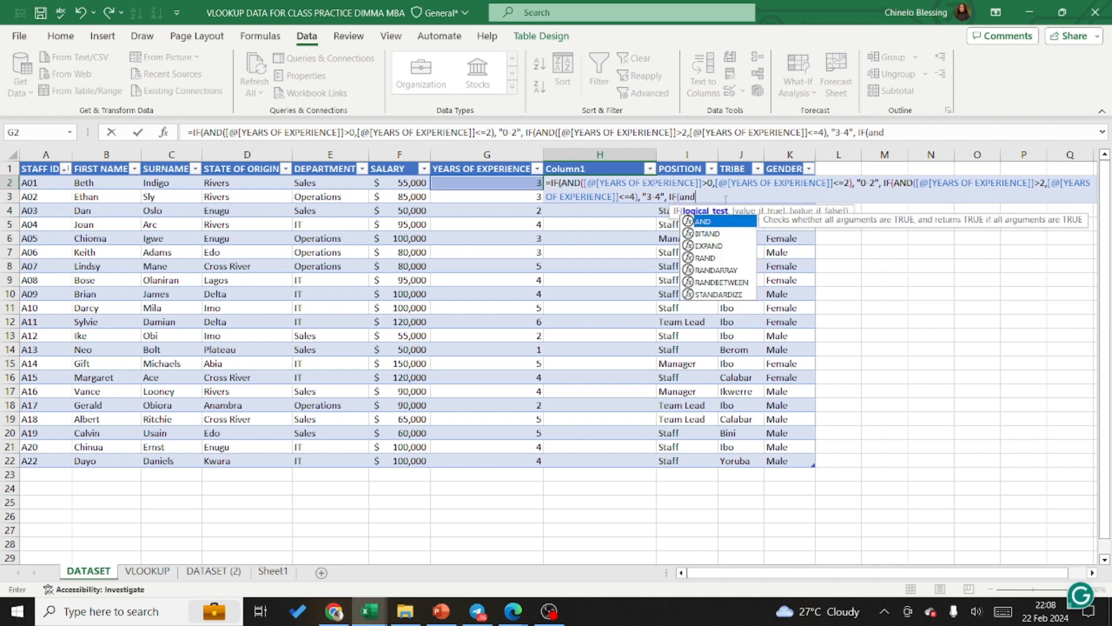
{"action": "double_click", "coordinate": [712, 224]}
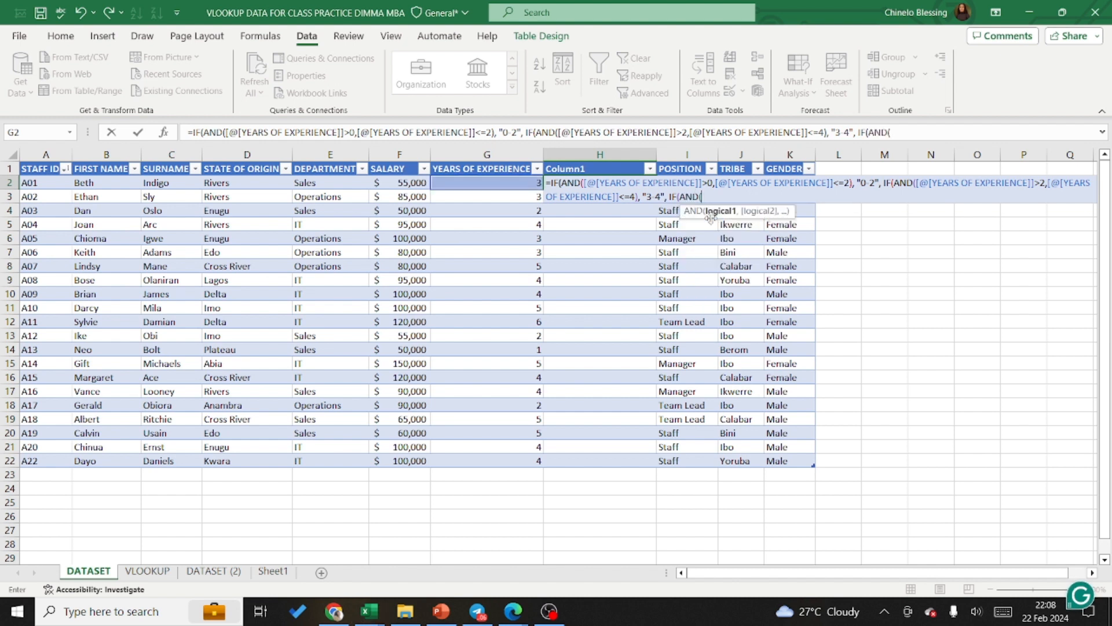
Step: Set the third IF's AND conditions to years of experience >4 and <=6, and close the AND function
{"action": "left_click", "coordinate": [502, 184]}
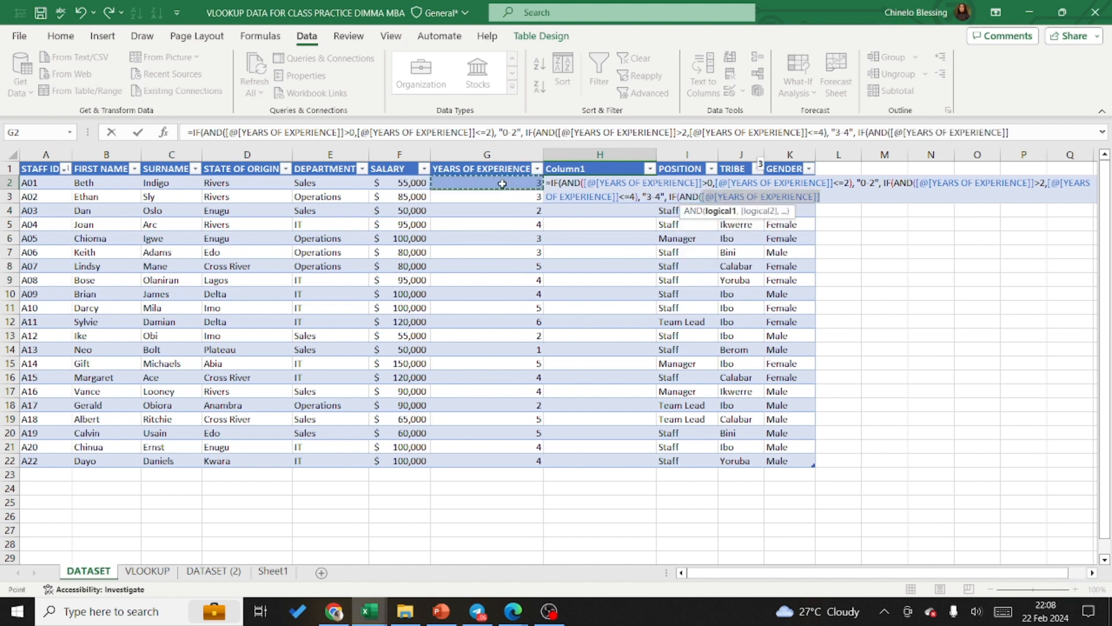
{"action": "type", "text": ">"}
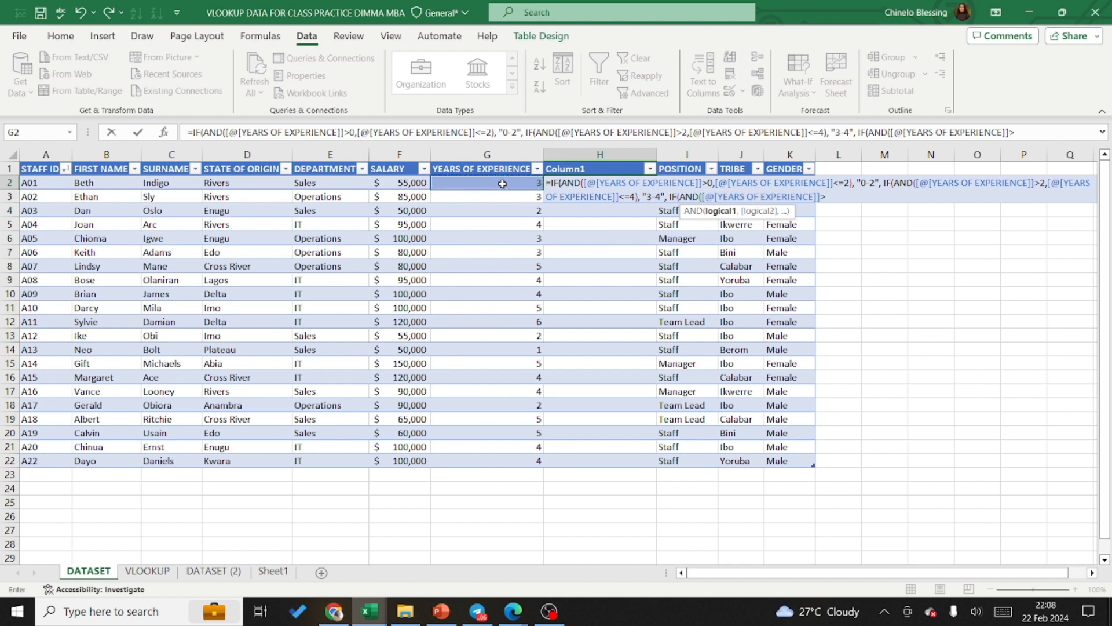
{"action": "type", "text": "4,"}
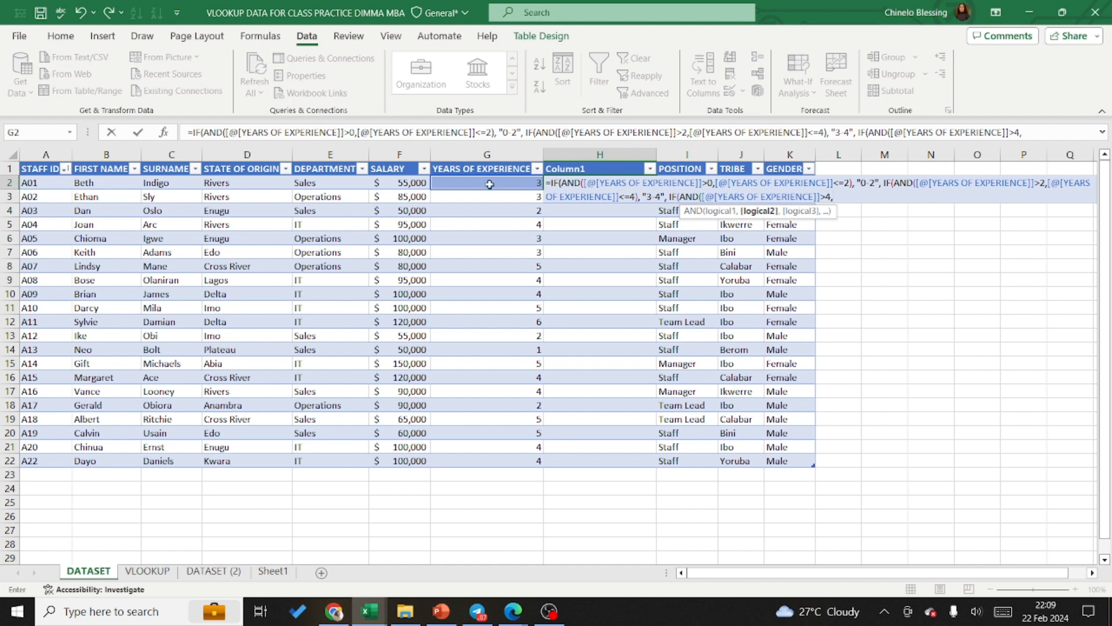
{"action": "left_click", "coordinate": [505, 187]}
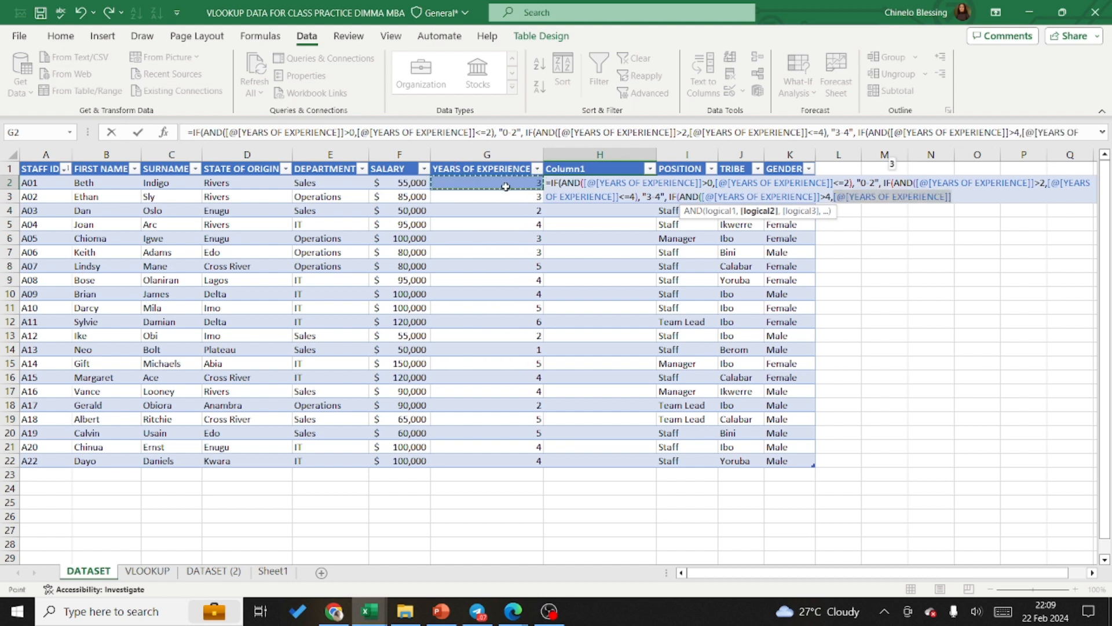
{"action": "type", "text": "<"}
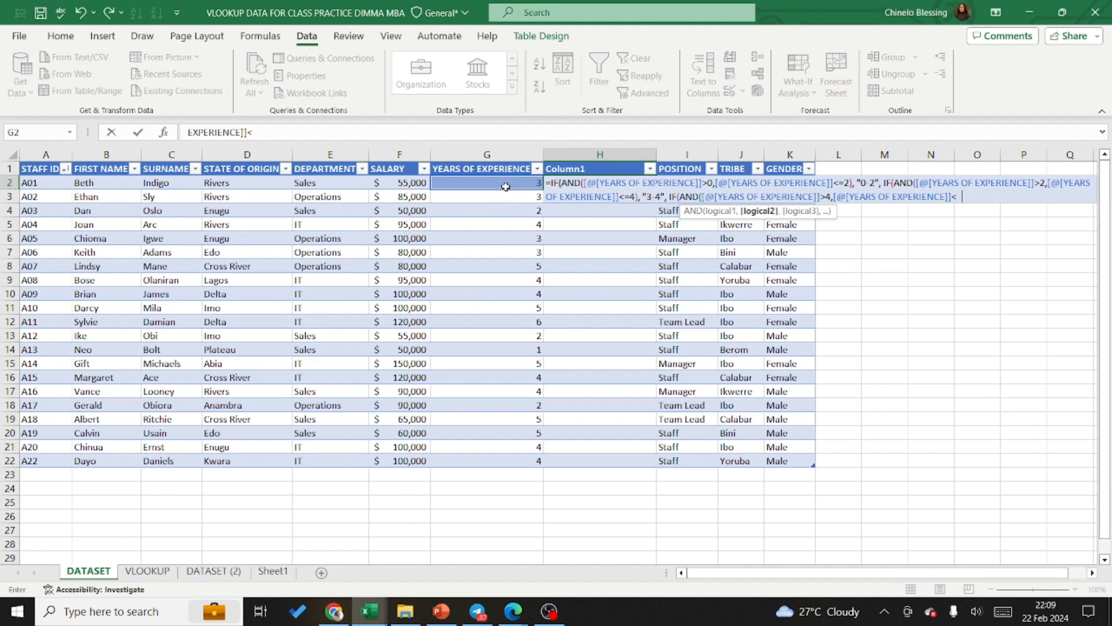
{"action": "type", "text": "=6)"}
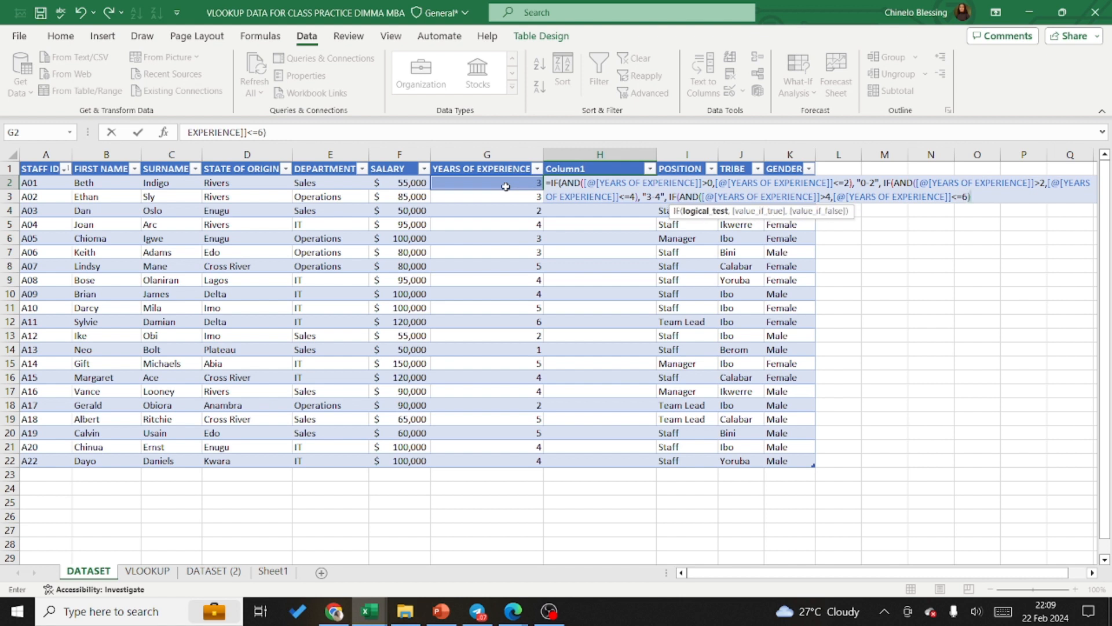
{"action": "type", "text": ","}
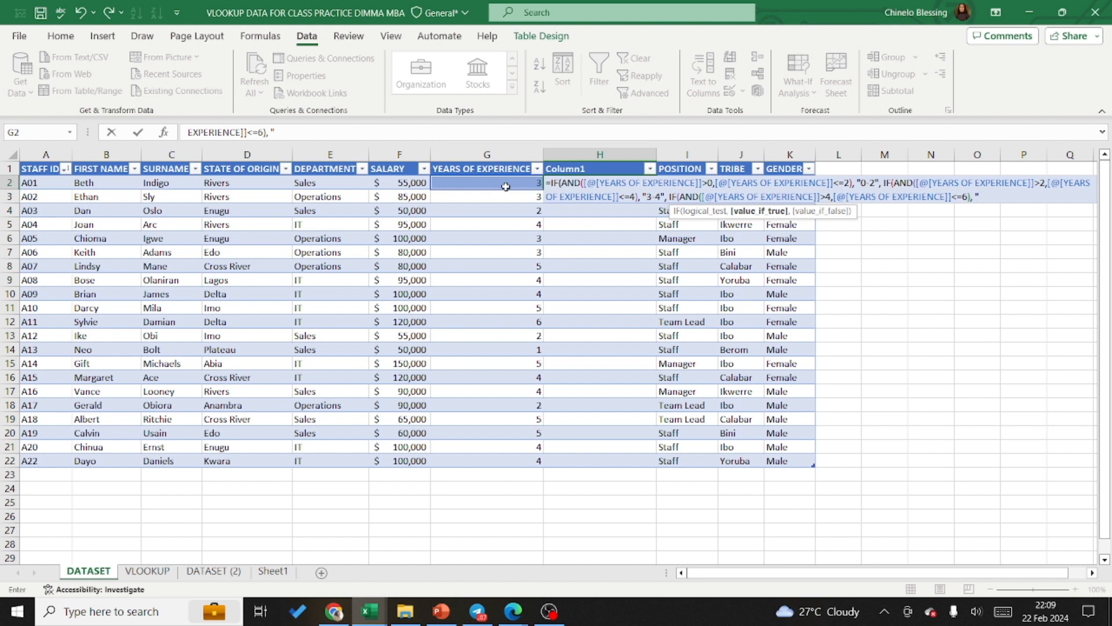
{"action": "type", "text": " \"5-6"}
{"action": "type", "text": "\","}
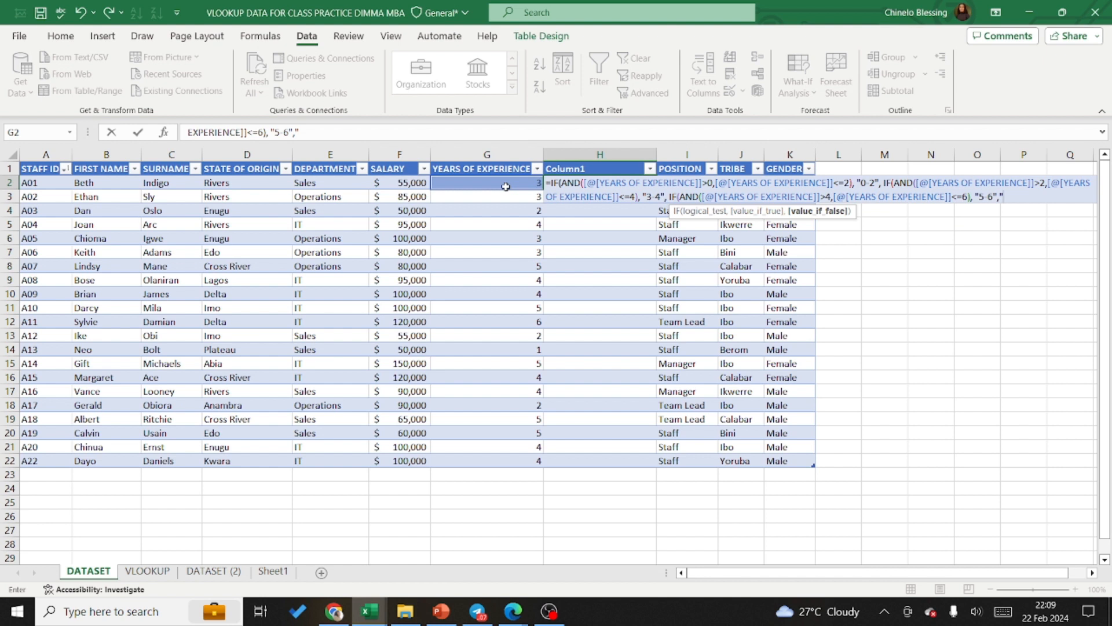
Step: Set "5-6" as the third IF's true result and "0" as its false result, and enter the completed nested formula
{"action": "type", "text": "\"0\")))"}
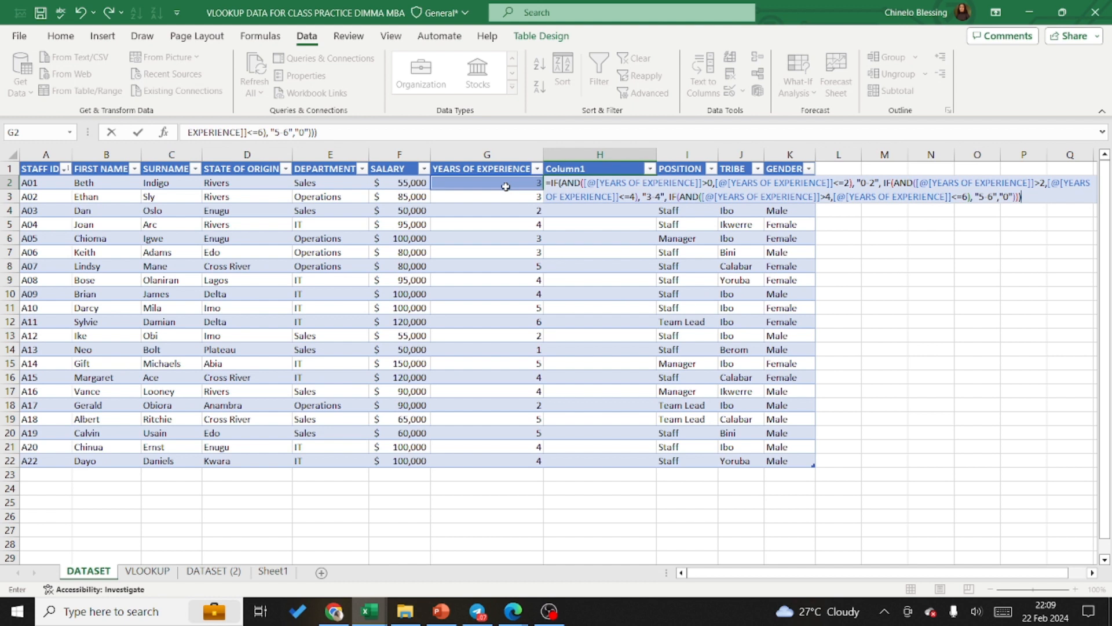
{"action": "key", "text": "Return"}
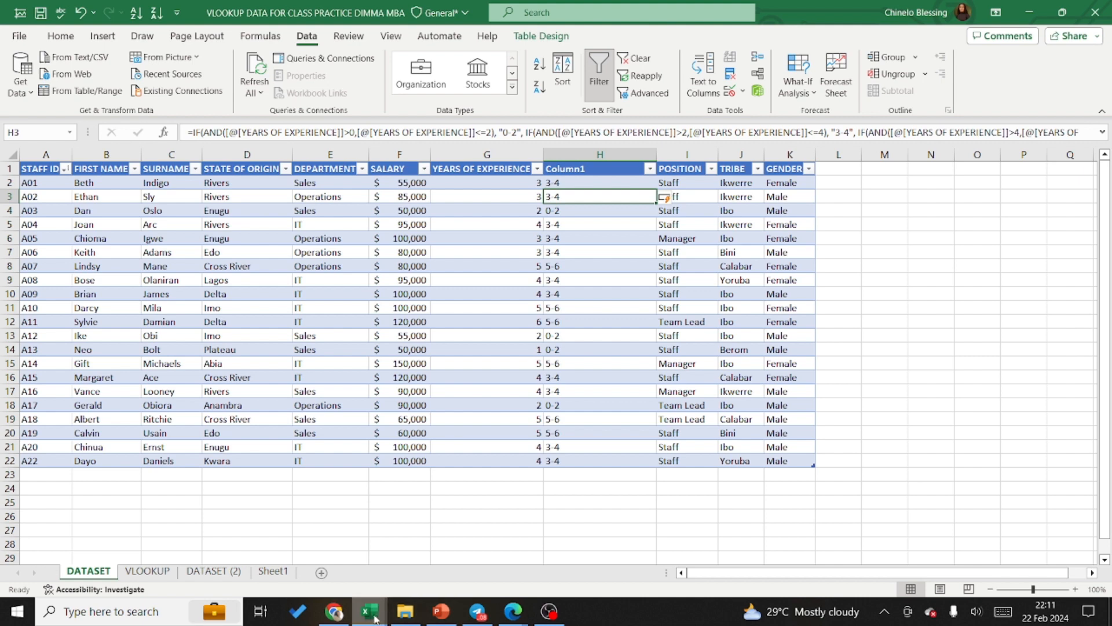
Step: Switch to the Book1 workbook and insert a blank table column between Order Date and Ship Date
{"action": "mouse_move", "coordinate": [372, 616]}
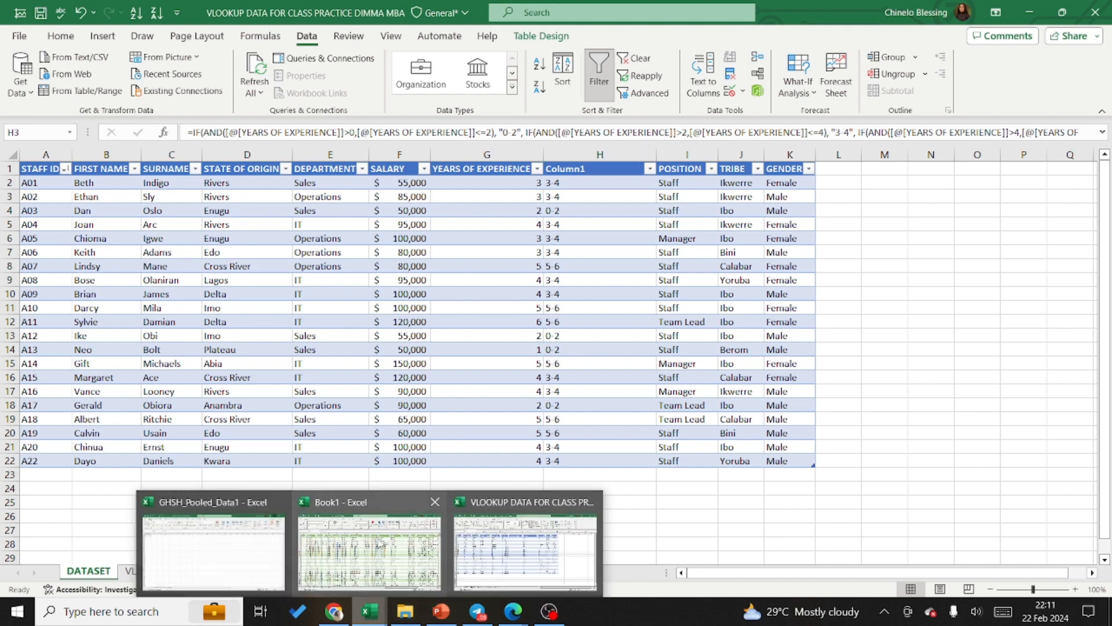
{"action": "left_click", "coordinate": [381, 572]}
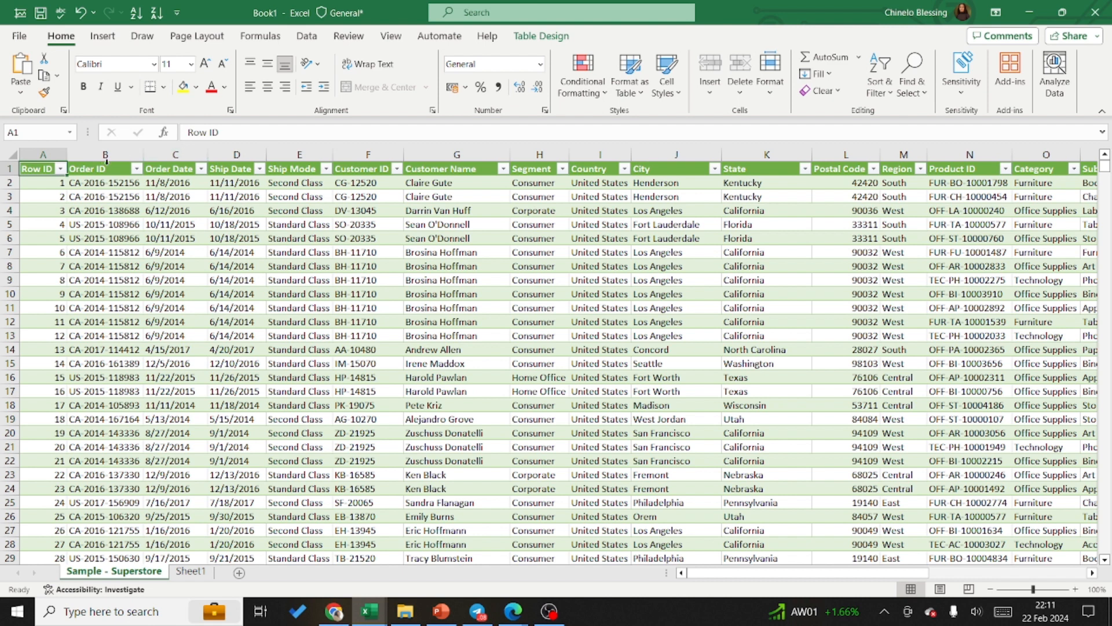
{"action": "left_click", "coordinate": [122, 152]}
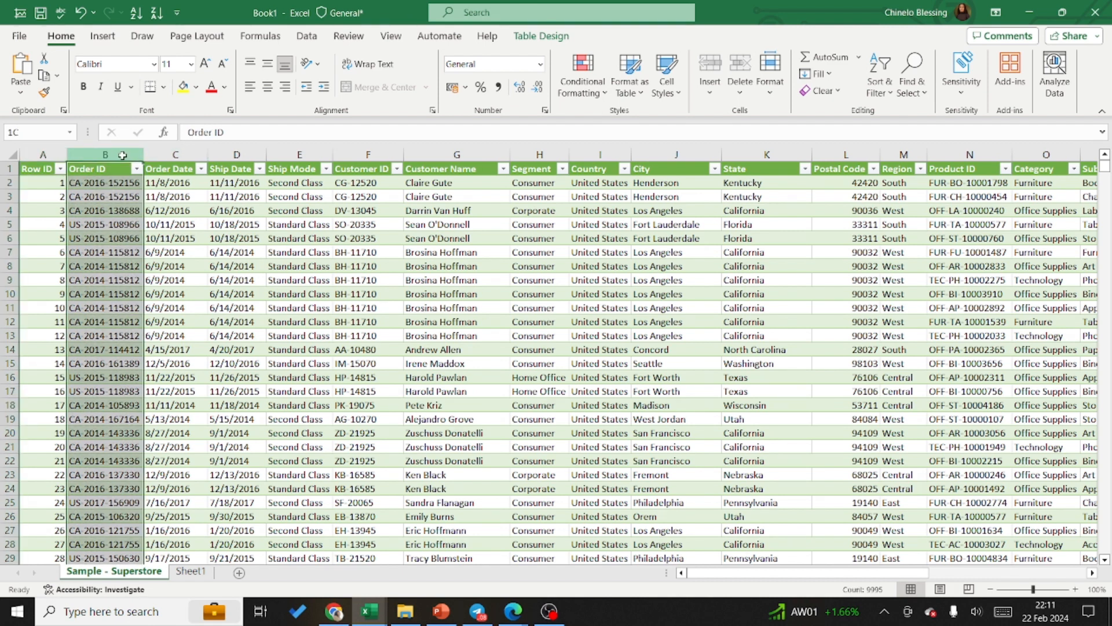
{"action": "left_click", "coordinate": [191, 153]}
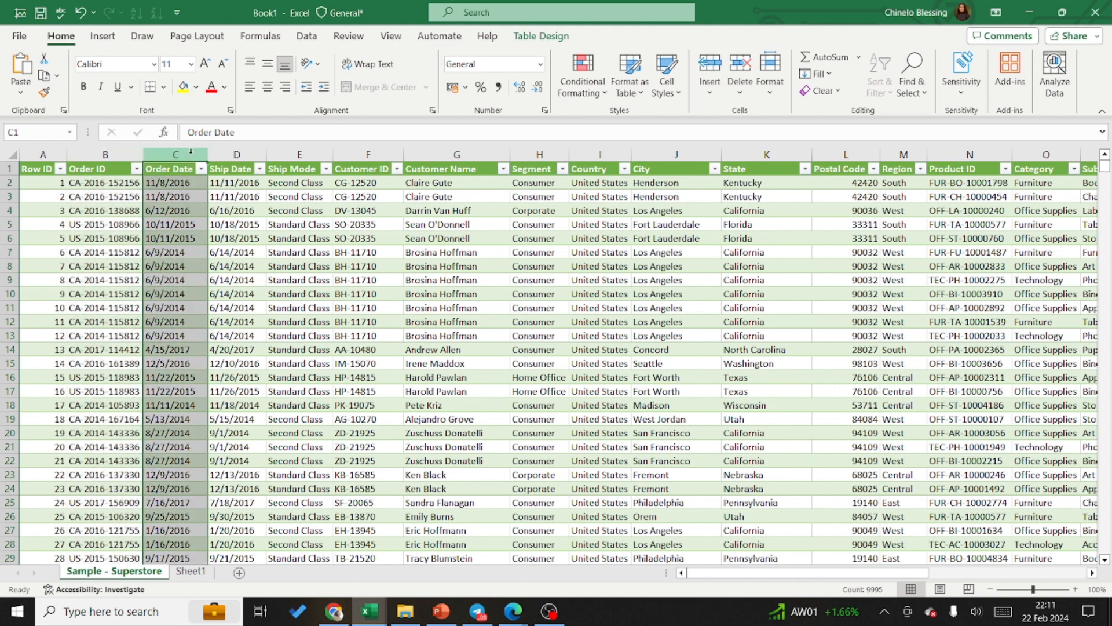
{"action": "left_click", "coordinate": [233, 152]}
{"action": "right_click", "coordinate": [233, 152]}
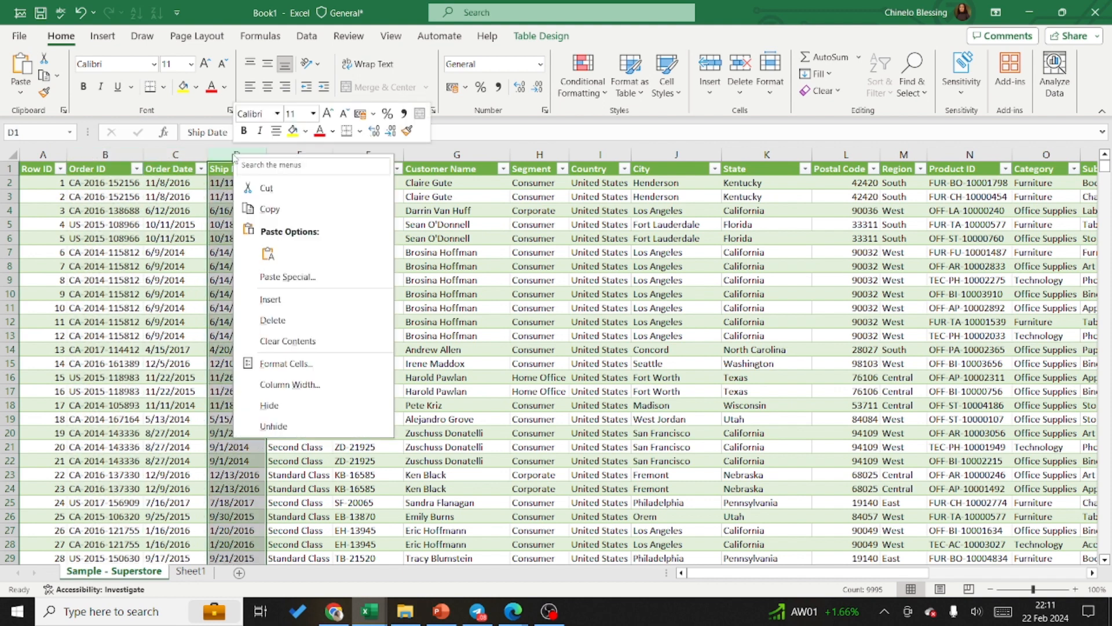
{"action": "left_click", "coordinate": [268, 297]}
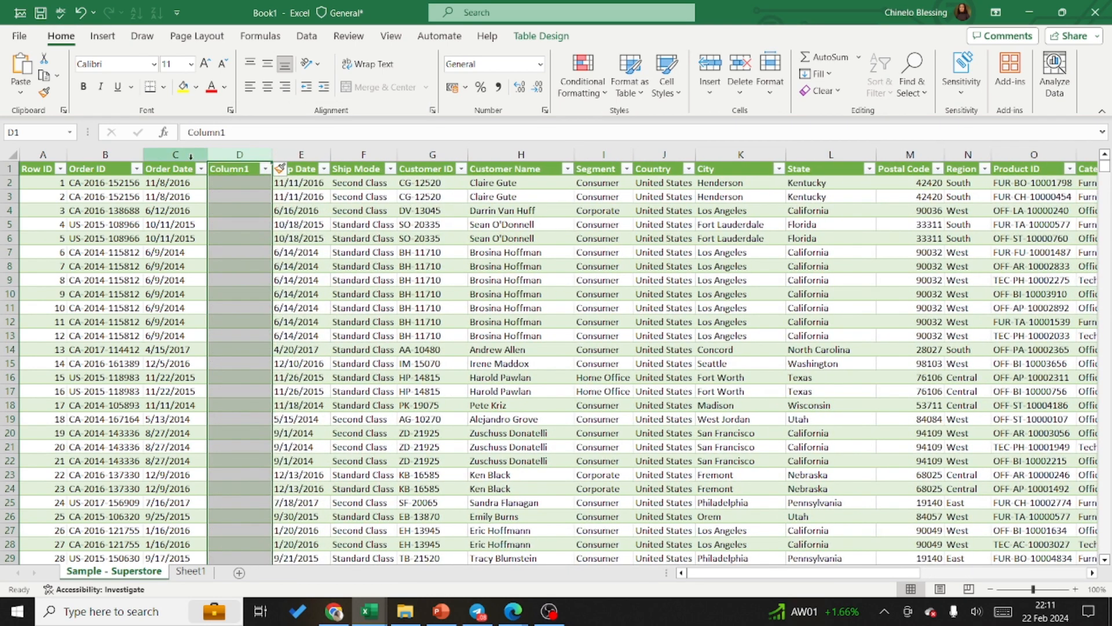
Step: Fill the new column with the formula =TEXT([@[Order Date]],"dddd") to return each order date's weekday name
{"action": "left_click", "coordinate": [218, 181]}
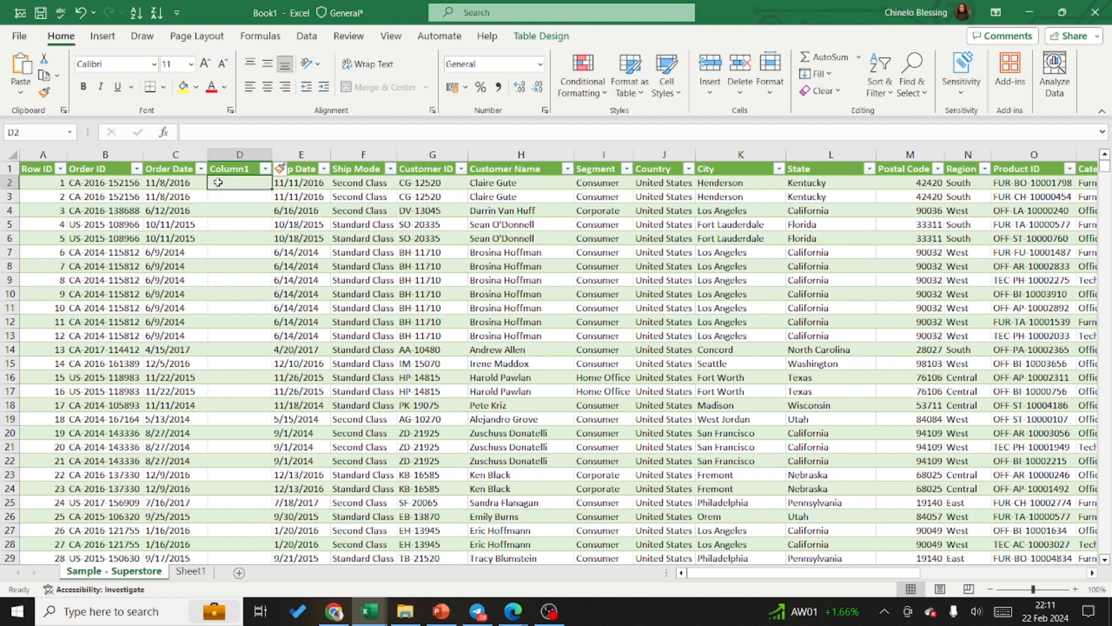
{"action": "type", "text": "=t"}
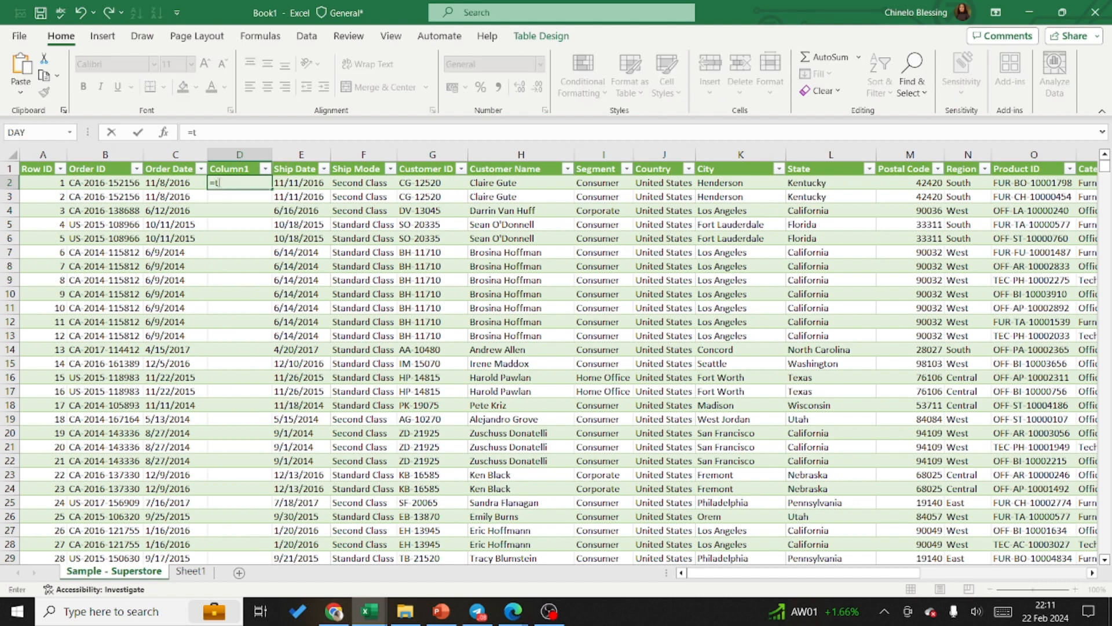
{"action": "type", "text": "ext"}
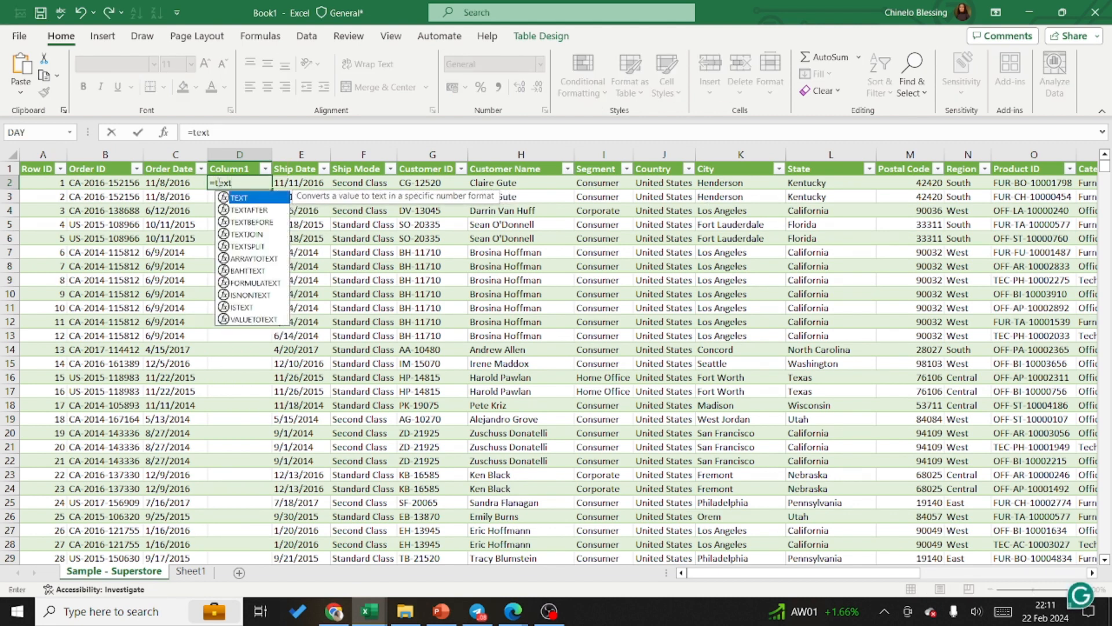
{"action": "double_click", "coordinate": [246, 198]}
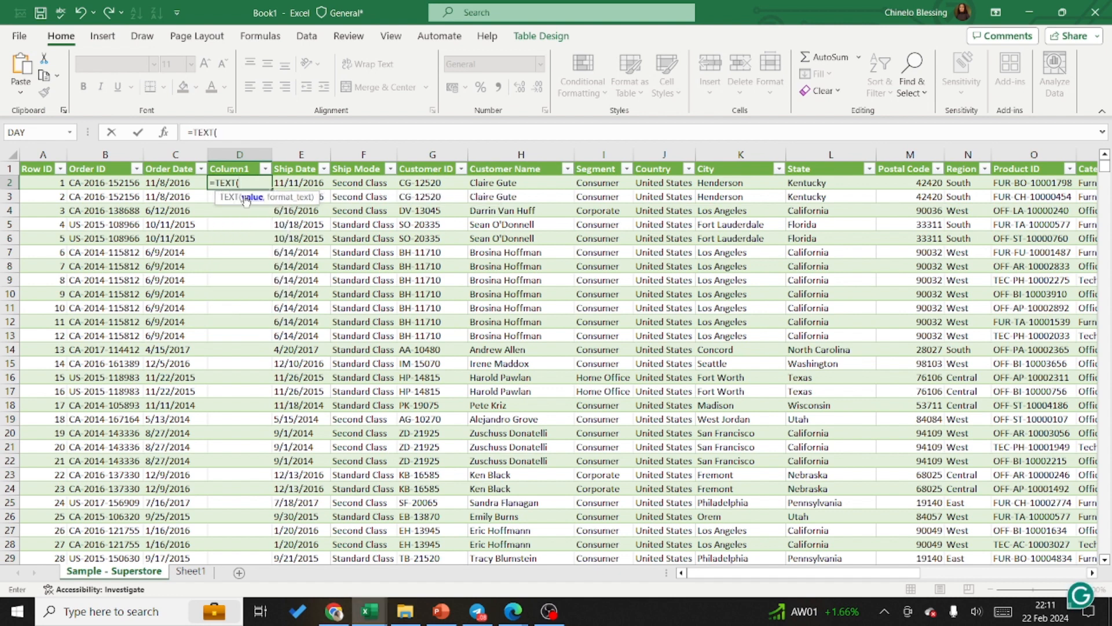
{"action": "left_click", "coordinate": [166, 184]}
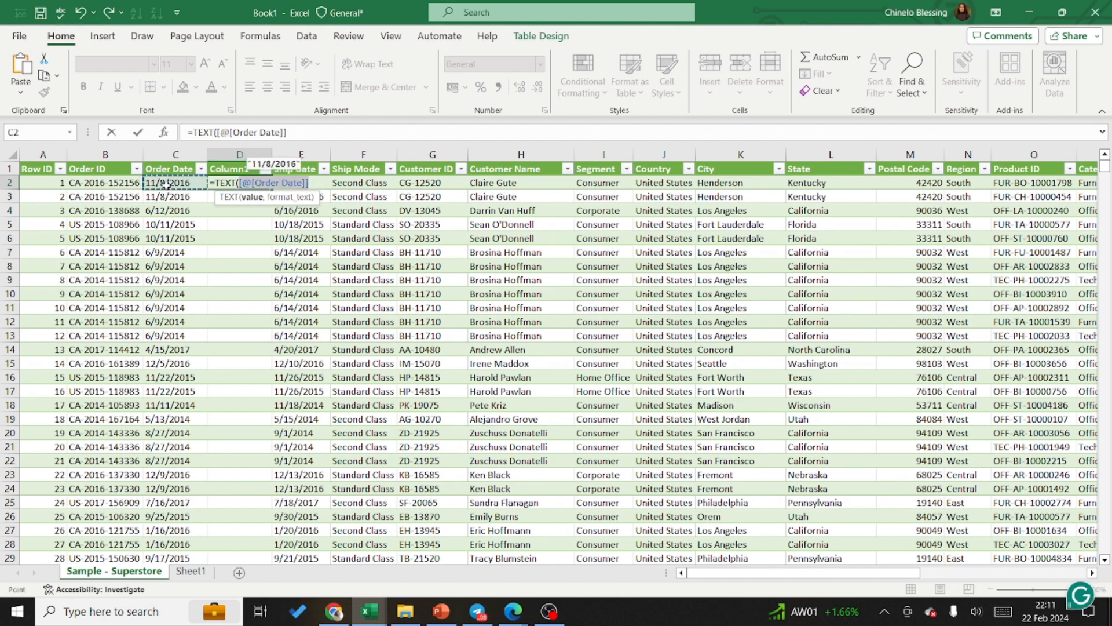
{"action": "type", "text": ","}
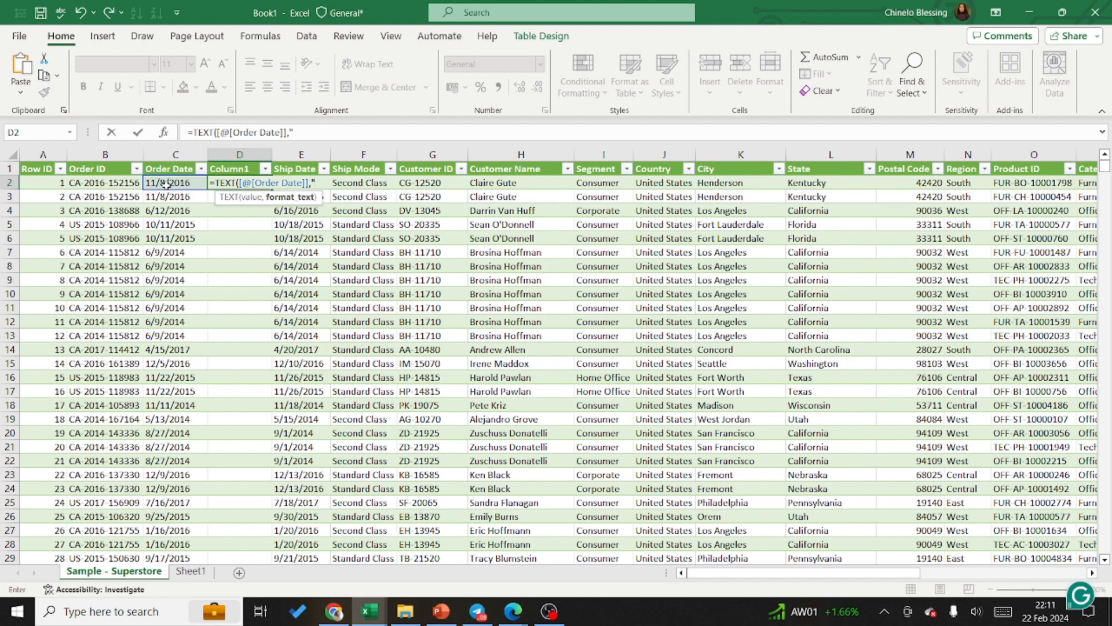
{"action": "type", "text": "\"dddd\""}
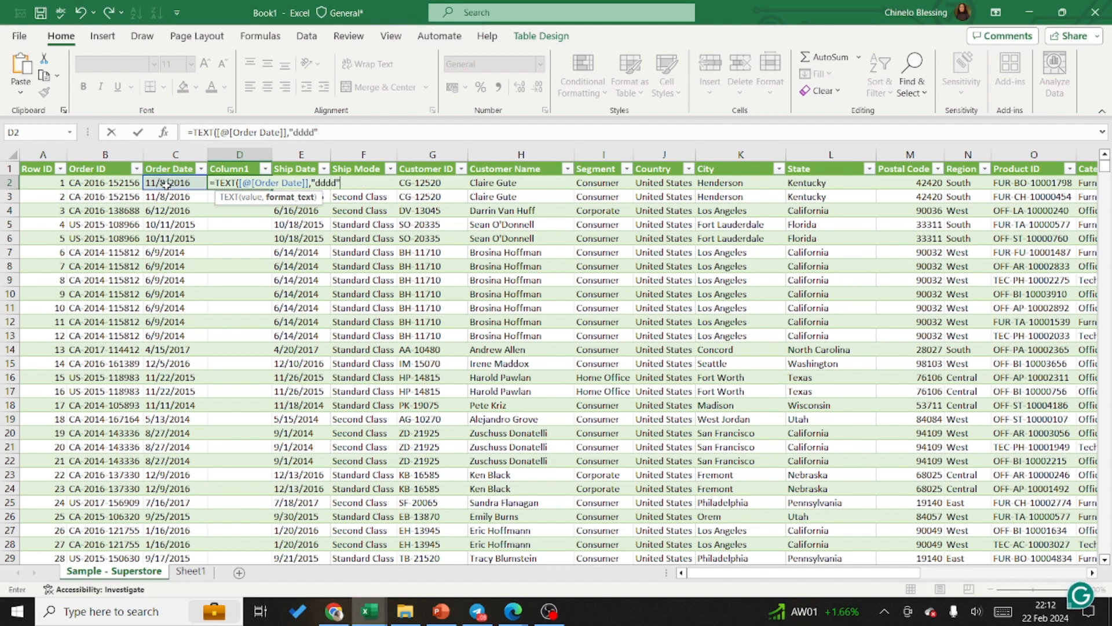
{"action": "type", "text": ")"}
{"action": "key", "text": "Return"}
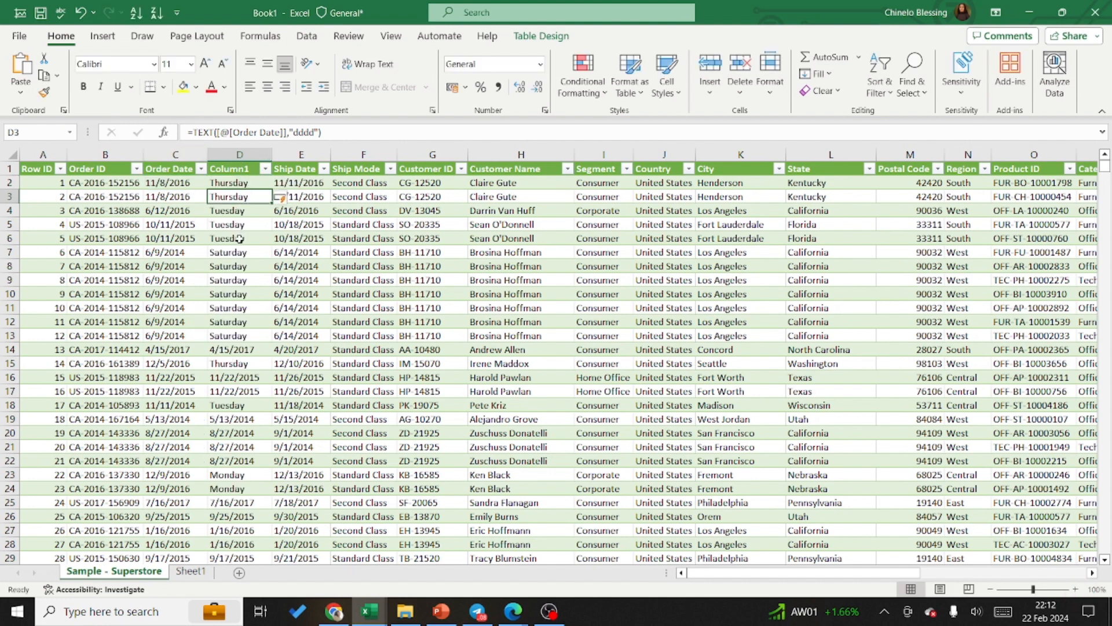
Step: Try deleting the Order Date column that the weekday formula refers to, and undo the deletion
{"action": "left_click", "coordinate": [188, 149]}
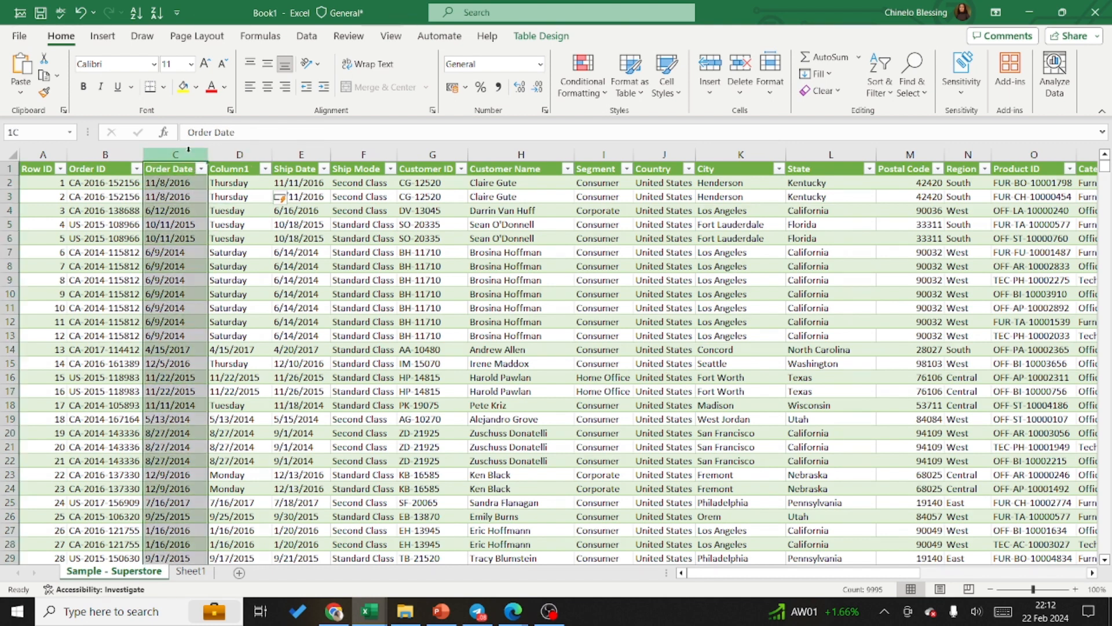
{"action": "right_click", "coordinate": [188, 150]}
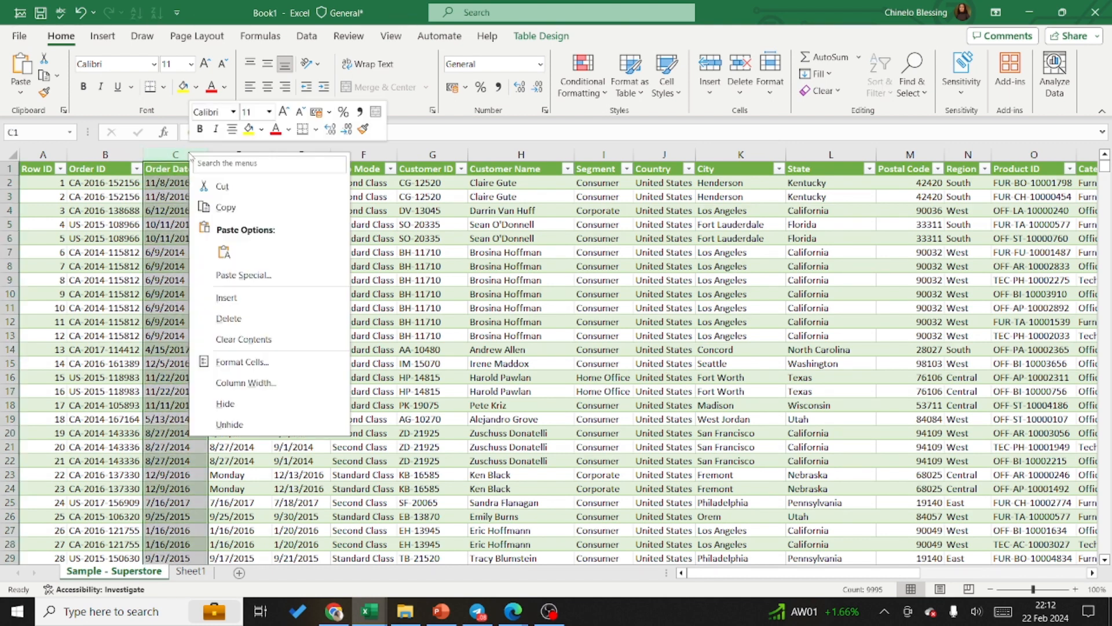
{"action": "left_click", "coordinate": [232, 318]}
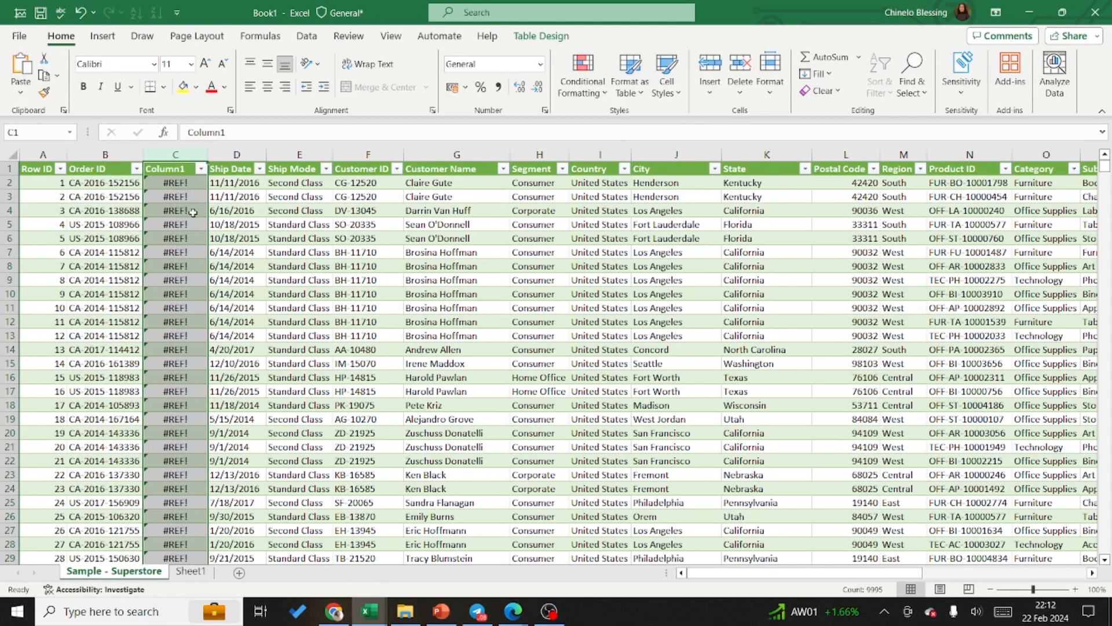
{"action": "key", "text": "ctrl+z"}
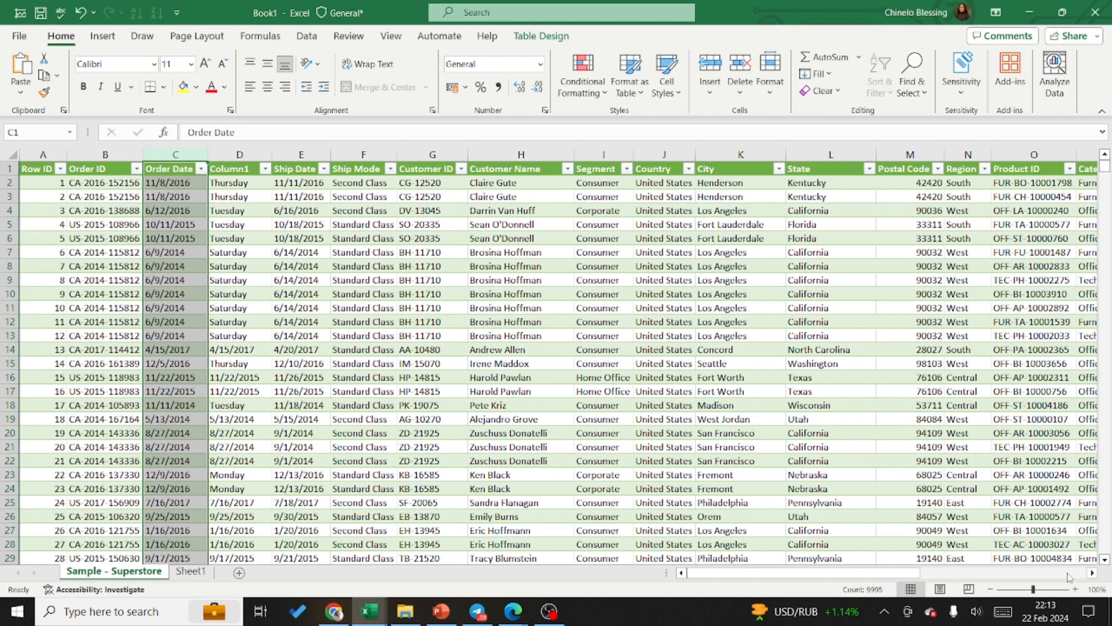
Step: Add a new table column headed "Week Day" in W1, directly after the Profit column
{"action": "left_click", "coordinate": [1091, 573]}
{"action": "left_click", "coordinate": [1088, 573]}
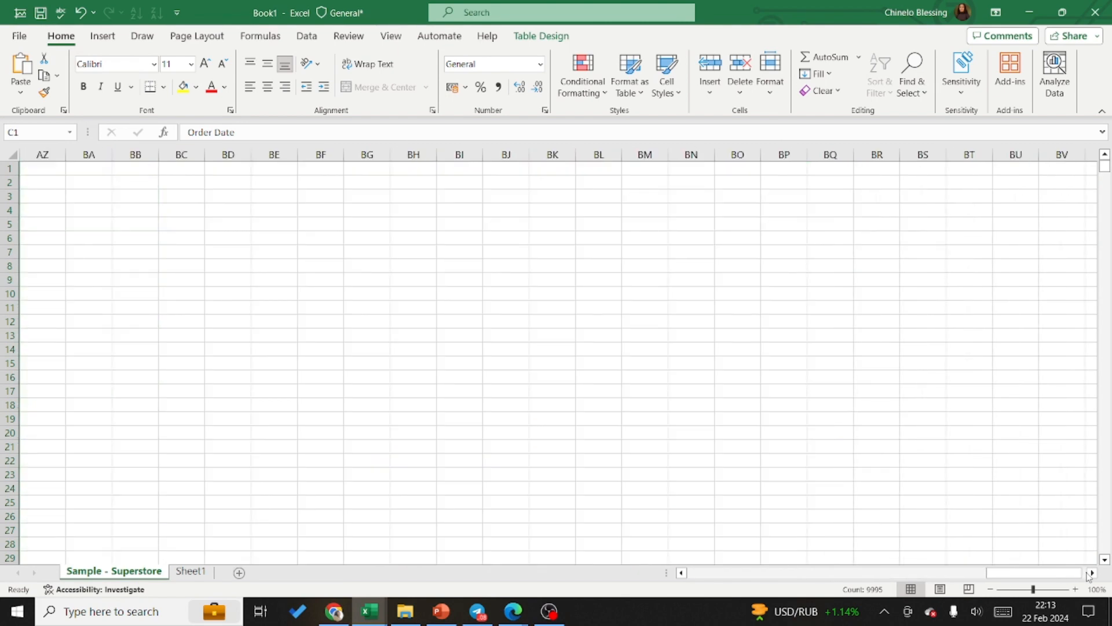
{"action": "left_click", "coordinate": [682, 572]}
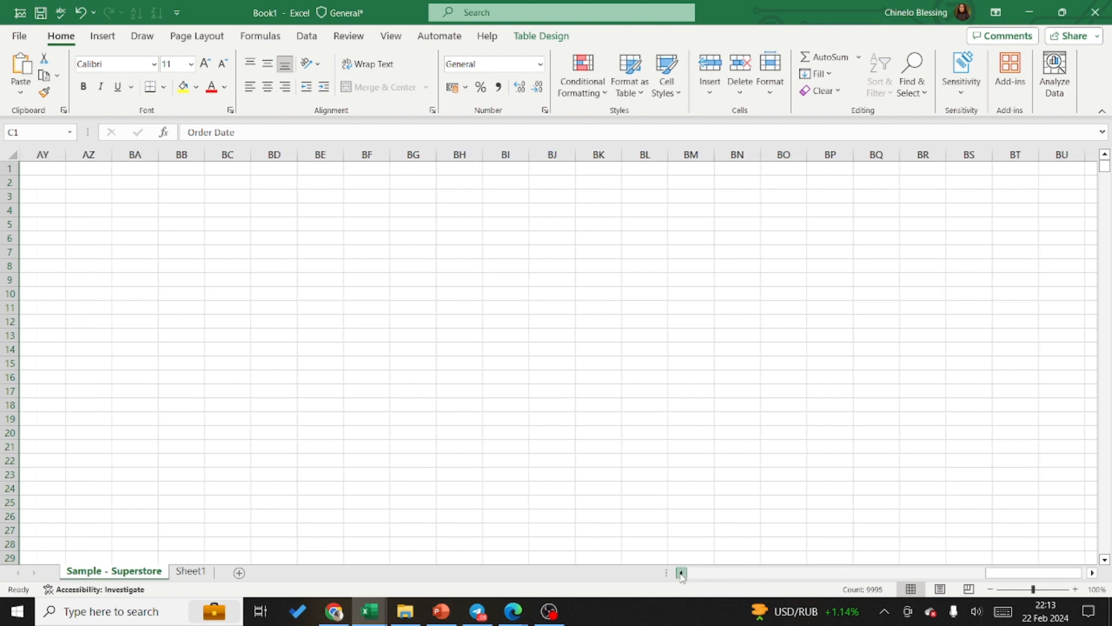
{"action": "left_click", "coordinate": [681, 572]}
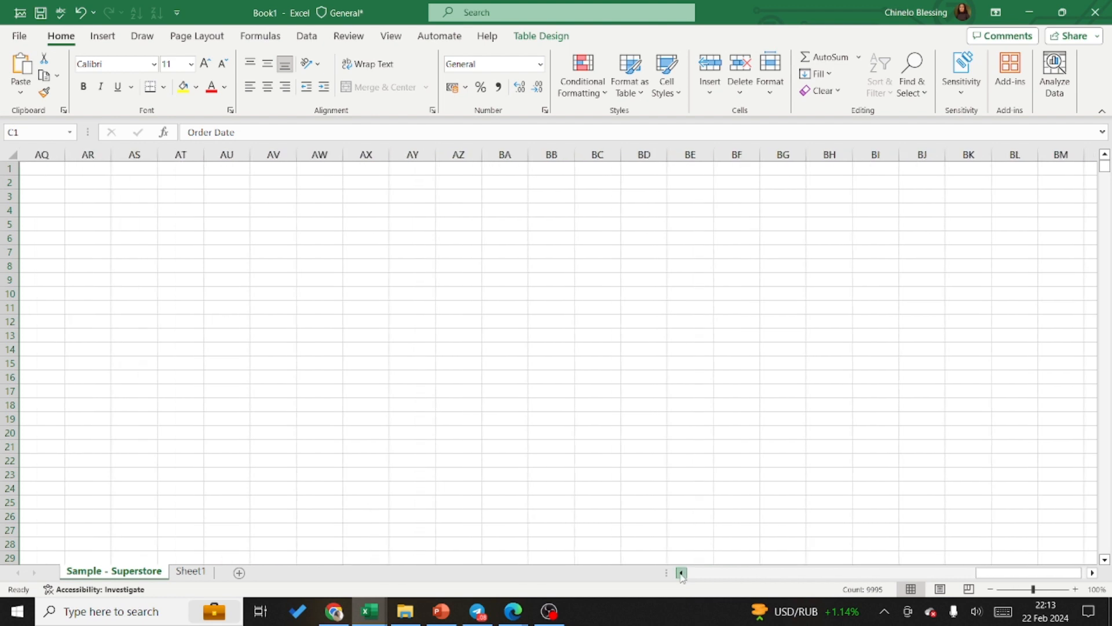
{"action": "left_click", "coordinate": [682, 572]}
{"action": "left_click", "coordinate": [681, 572]}
{"action": "left_click", "coordinate": [682, 572]}
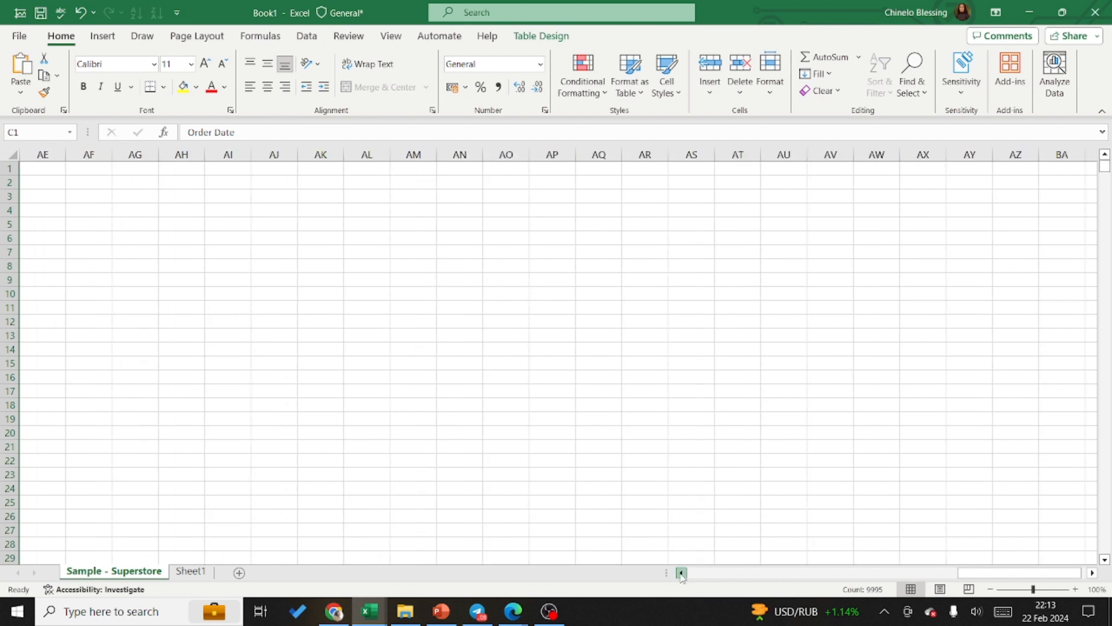
{"action": "left_click", "coordinate": [682, 573]}
{"action": "left_click", "coordinate": [681, 573]}
{"action": "left_click", "coordinate": [681, 572]}
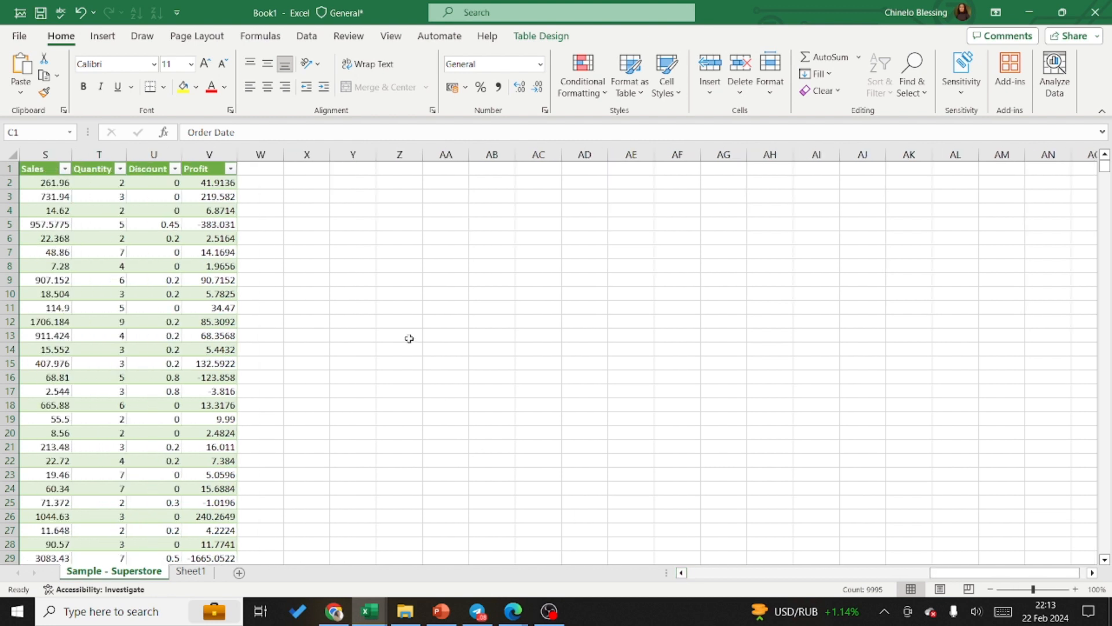
{"action": "left_click", "coordinate": [258, 168]}
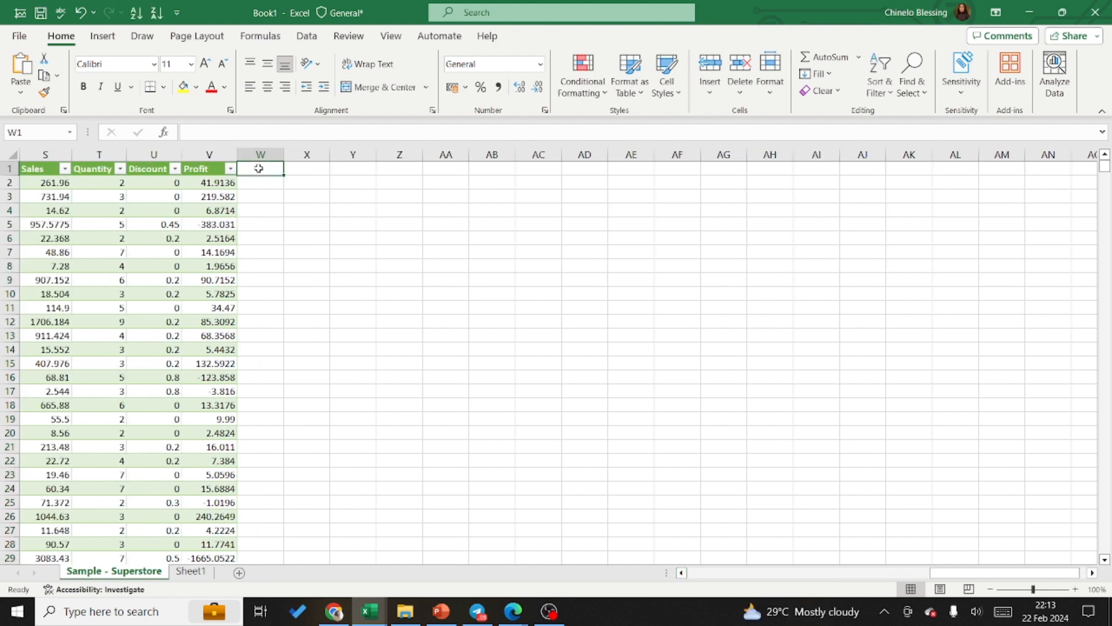
{"action": "type", "text": "Days"}
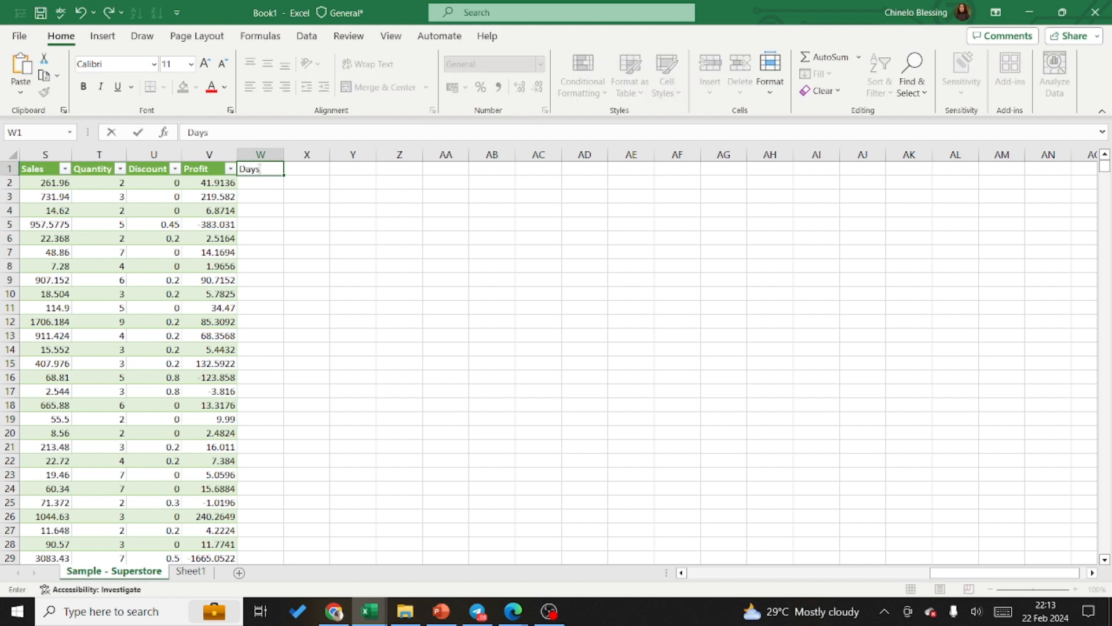
{"action": "type", "text": " of"}
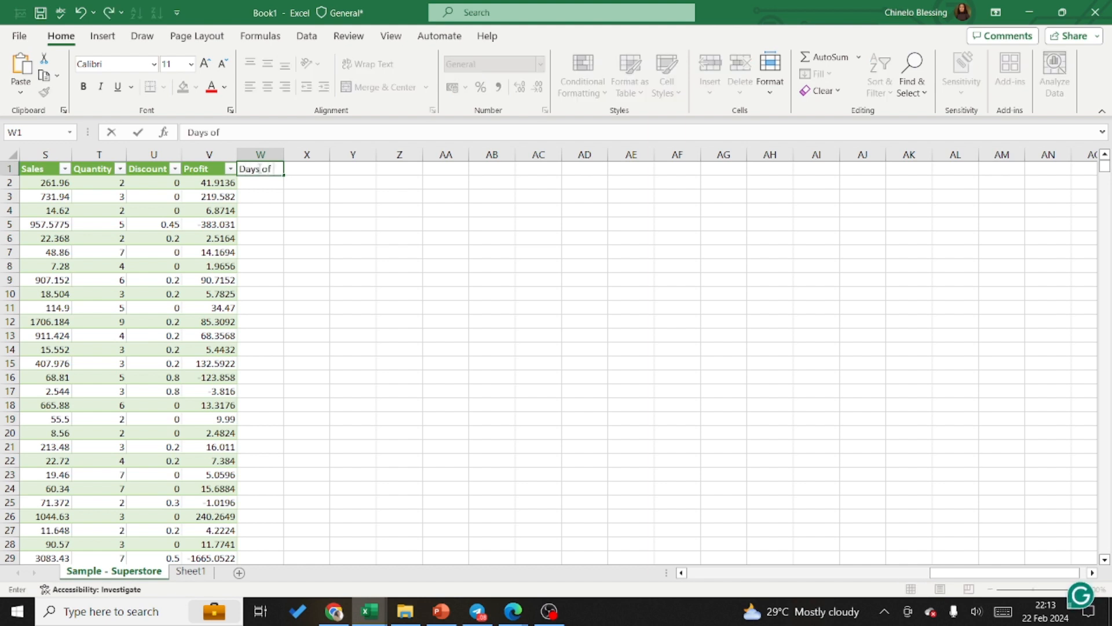
{"action": "key", "text": "BackSpace"}
{"action": "key", "text": "BackSpace"}
{"action": "key", "text": "BackSpace"}
{"action": "key", "text": "BackSpace"}
{"action": "key", "text": "BackSpace"}
{"action": "key", "text": "BackSpace"}
{"action": "key", "text": "BackSpace"}
{"action": "type", "text": "Wee"}
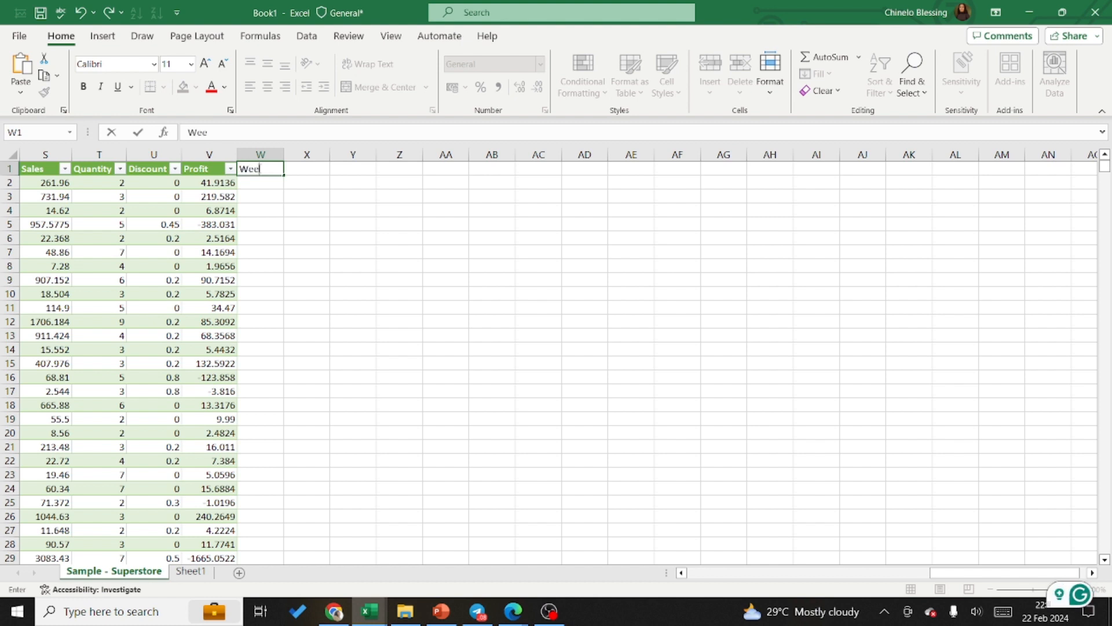
{"action": "type", "text": "k Da"}
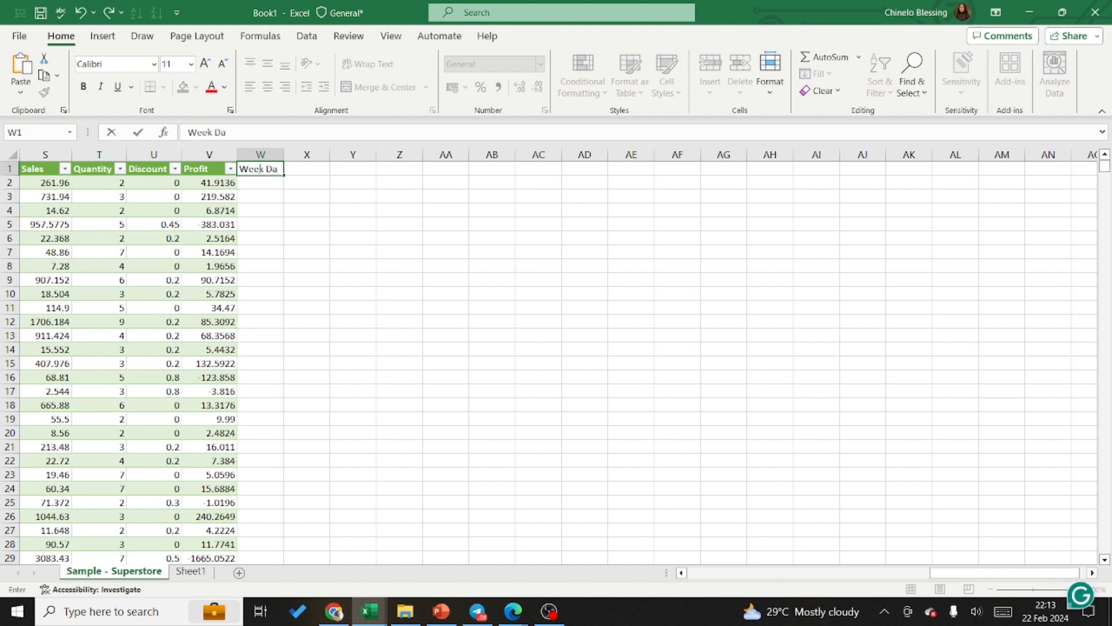
{"action": "type", "text": "y"}
{"action": "key", "text": "Return"}
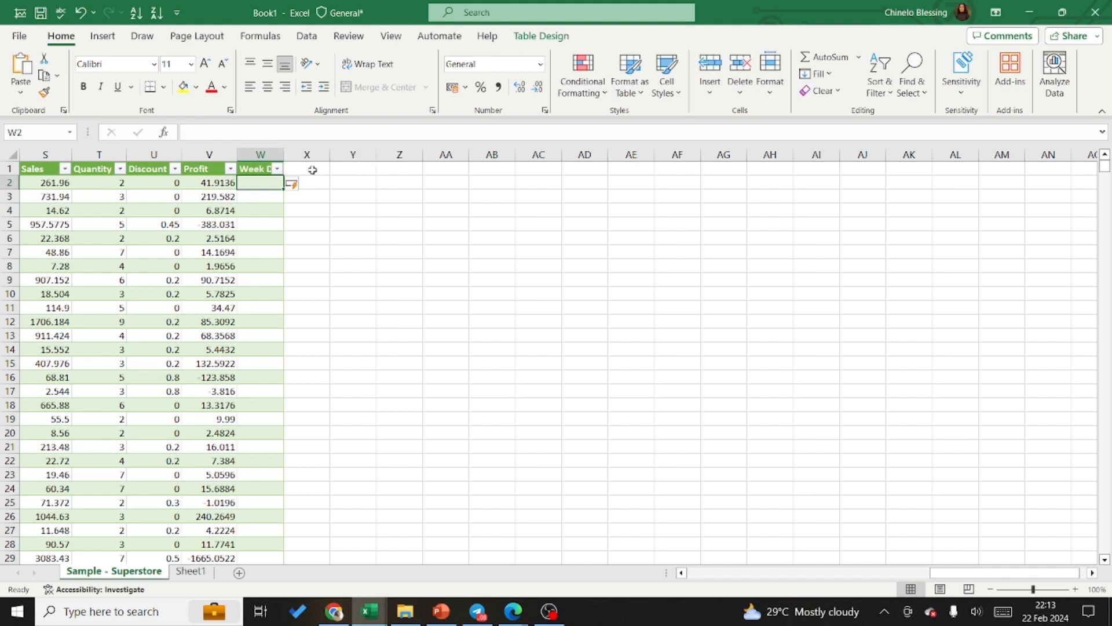
Step: Copy the entire weekday-name column (Column1) between Order Date and Ship Date
{"action": "left_click", "coordinate": [303, 184]}
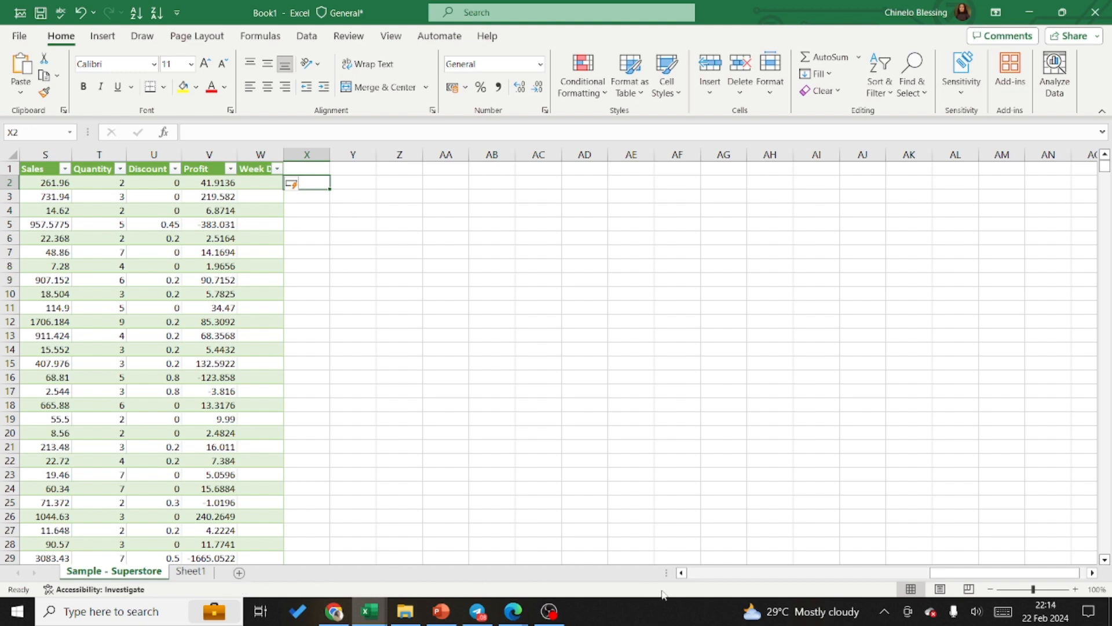
{"action": "left_click", "coordinate": [682, 573]}
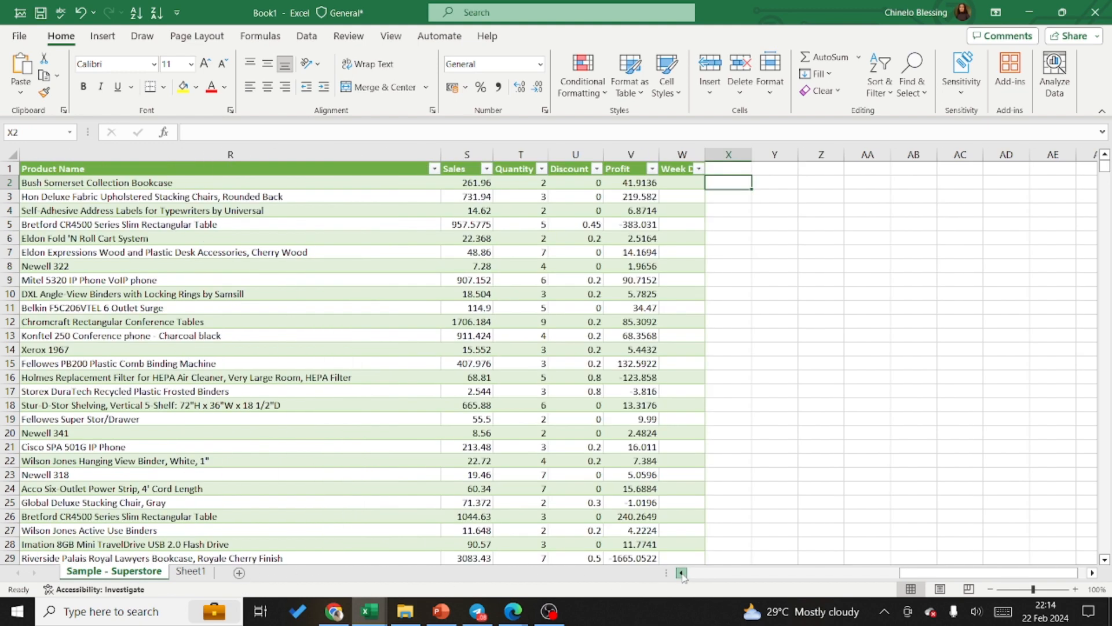
{"action": "left_click", "coordinate": [682, 572]}
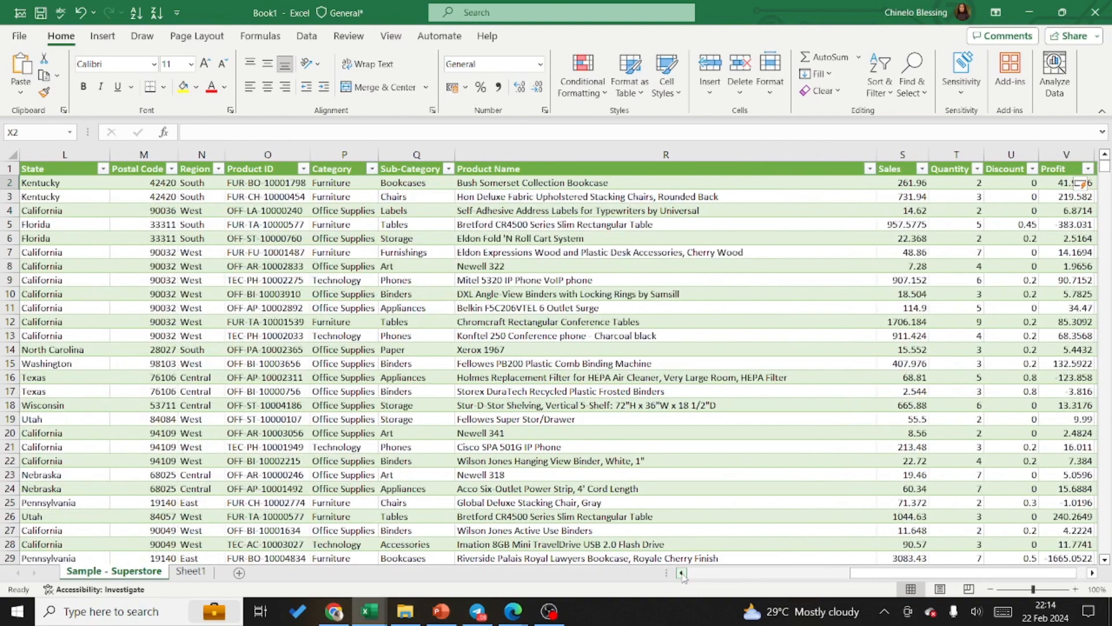
{"action": "left_click", "coordinate": [682, 573]}
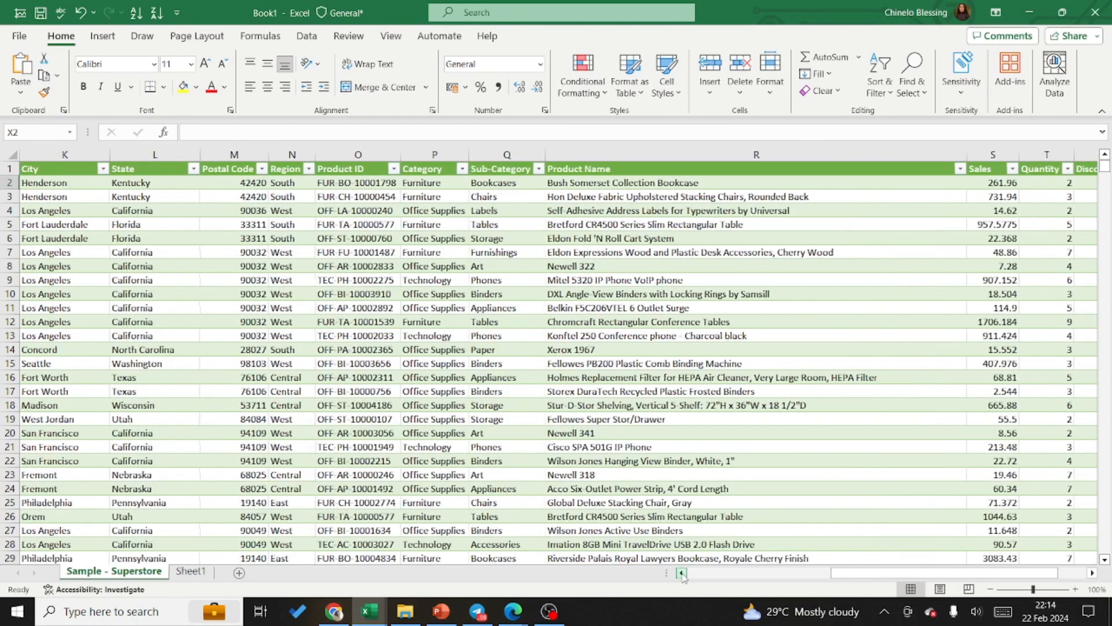
{"action": "left_click", "coordinate": [682, 572]}
{"action": "left_click", "coordinate": [682, 572]}
{"action": "left_click", "coordinate": [682, 573]}
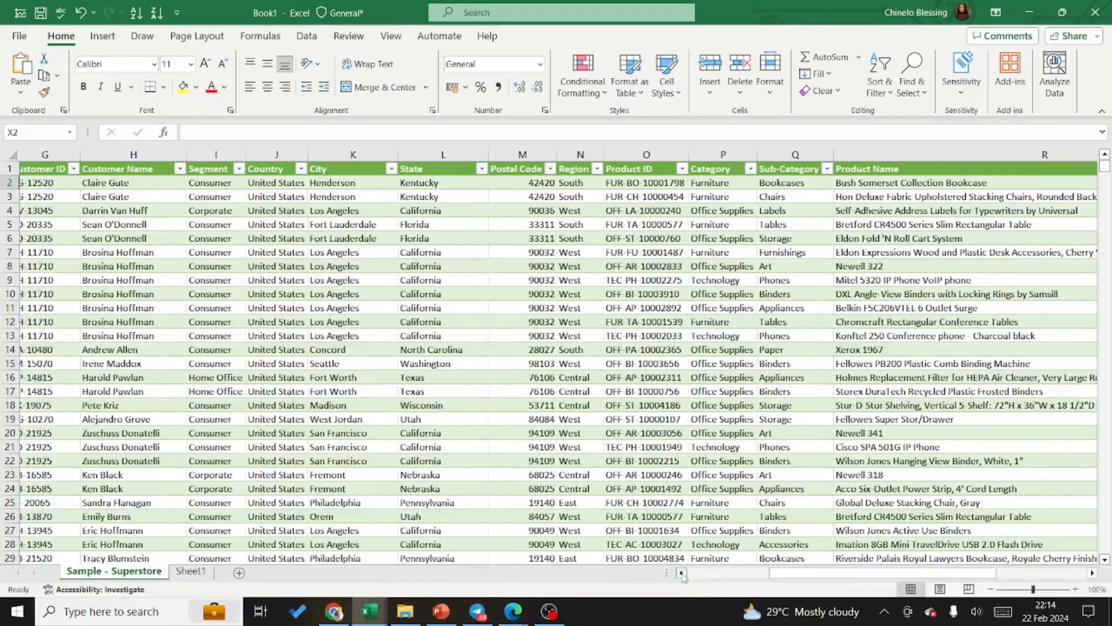
{"action": "left_click", "coordinate": [682, 572]}
{"action": "left_click", "coordinate": [682, 572]}
{"action": "left_click", "coordinate": [682, 573]}
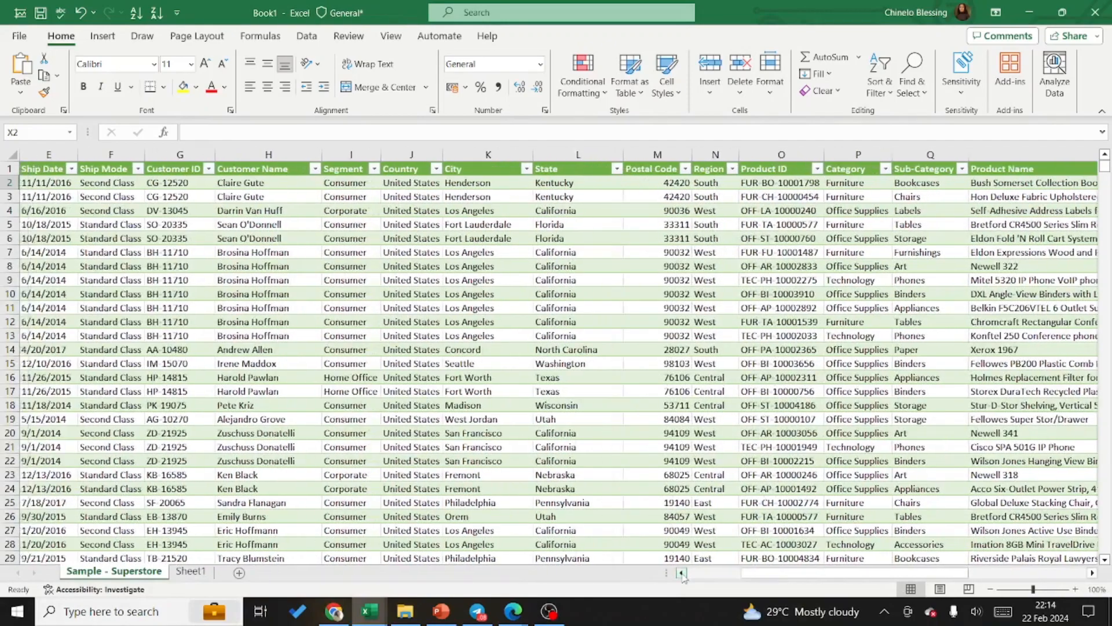
{"action": "left_click", "coordinate": [682, 572]}
{"action": "left_click", "coordinate": [682, 572]}
{"action": "left_click", "coordinate": [682, 573]}
{"action": "left_click", "coordinate": [682, 572]}
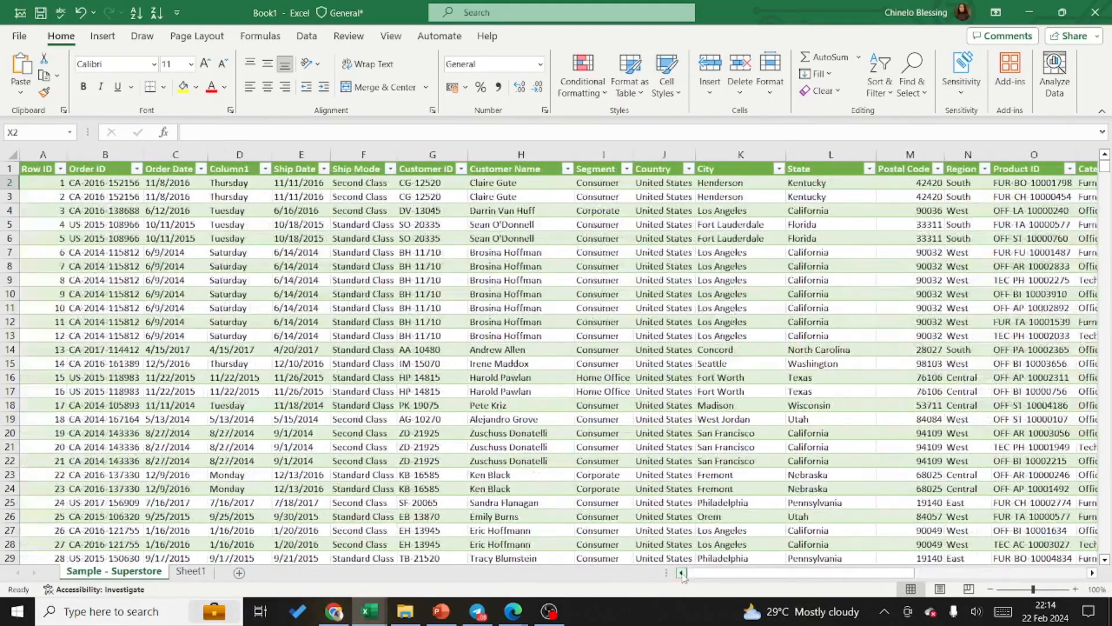
{"action": "left_click", "coordinate": [248, 154]}
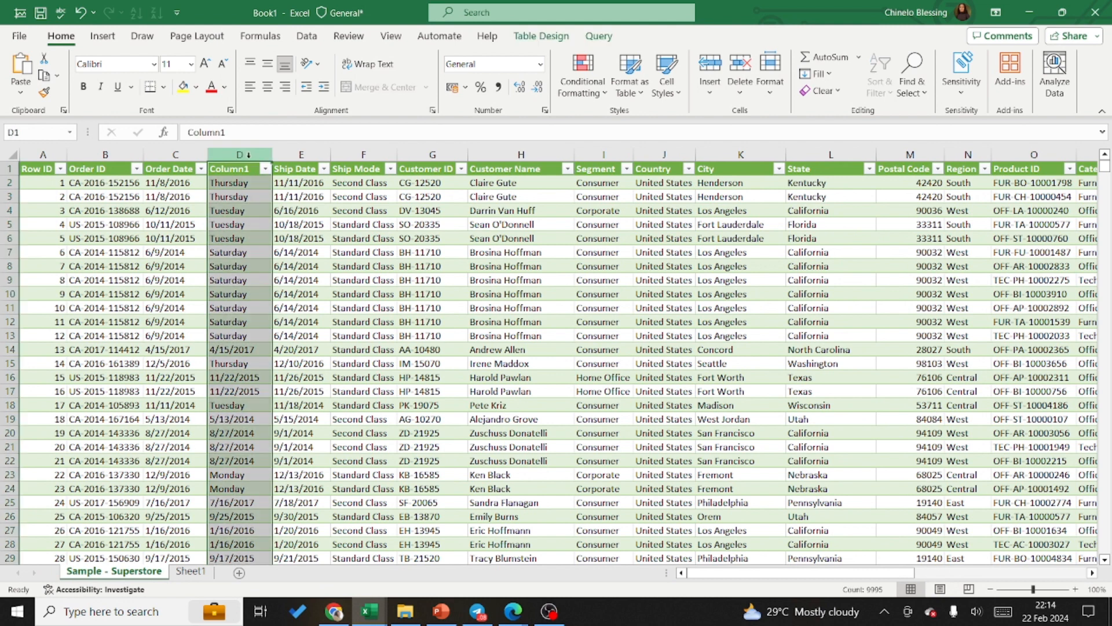
{"action": "key", "text": "ctrl+c"}
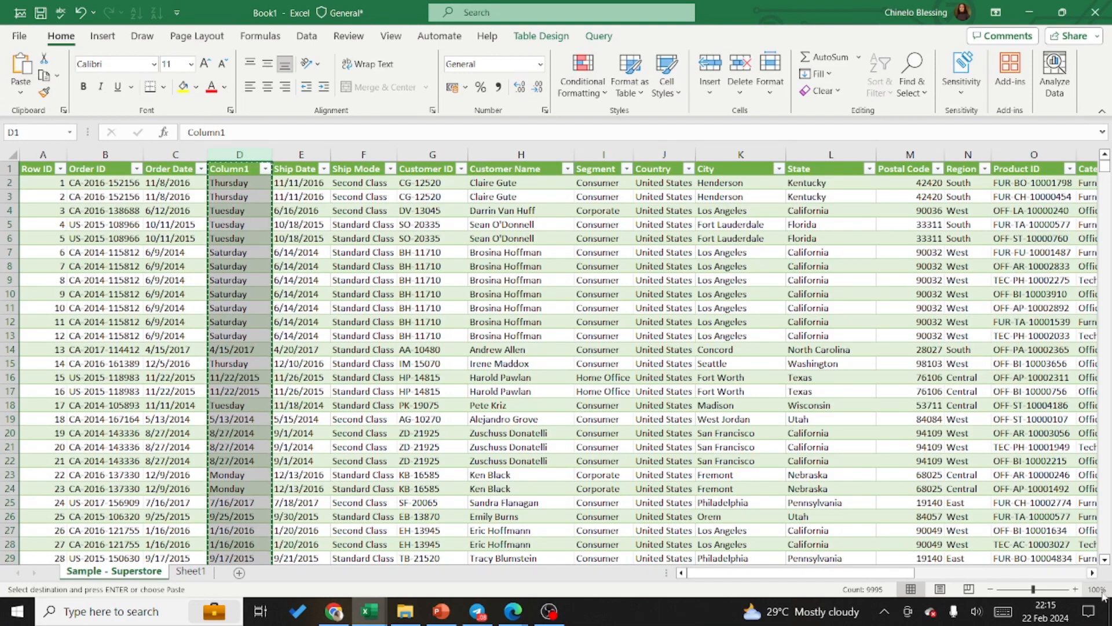
Step: Select the empty cells from X2 down to about row 407, beside the Week Day column, as the paste destination
{"action": "left_click", "coordinate": [1093, 573]}
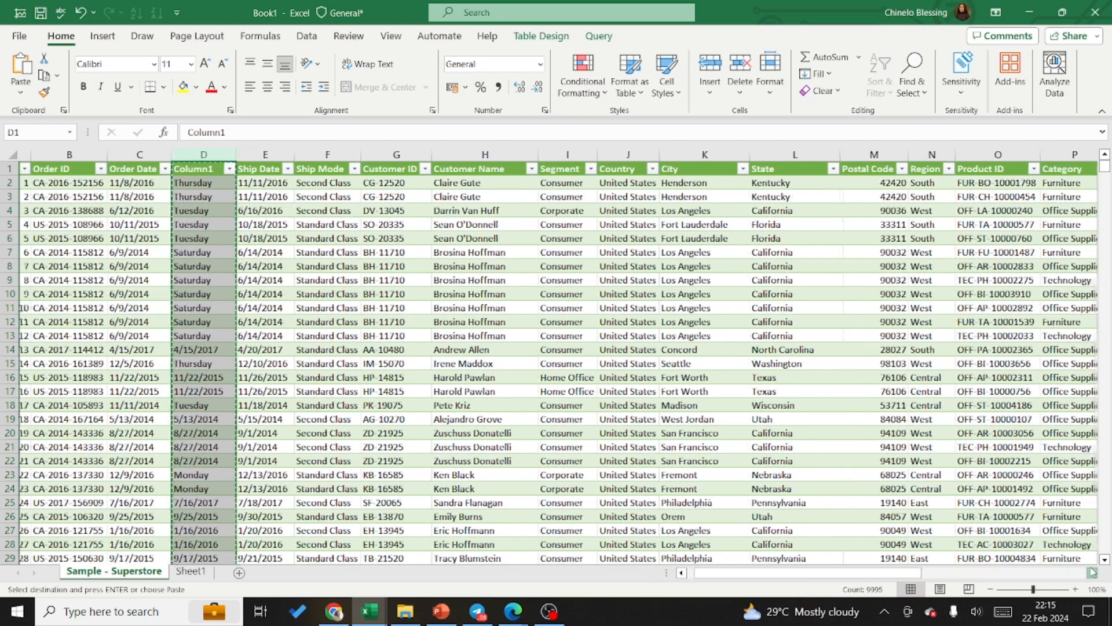
{"action": "scroll", "coordinate": [1093, 572], "scroll_direction": "right", "scroll_amount": 9}
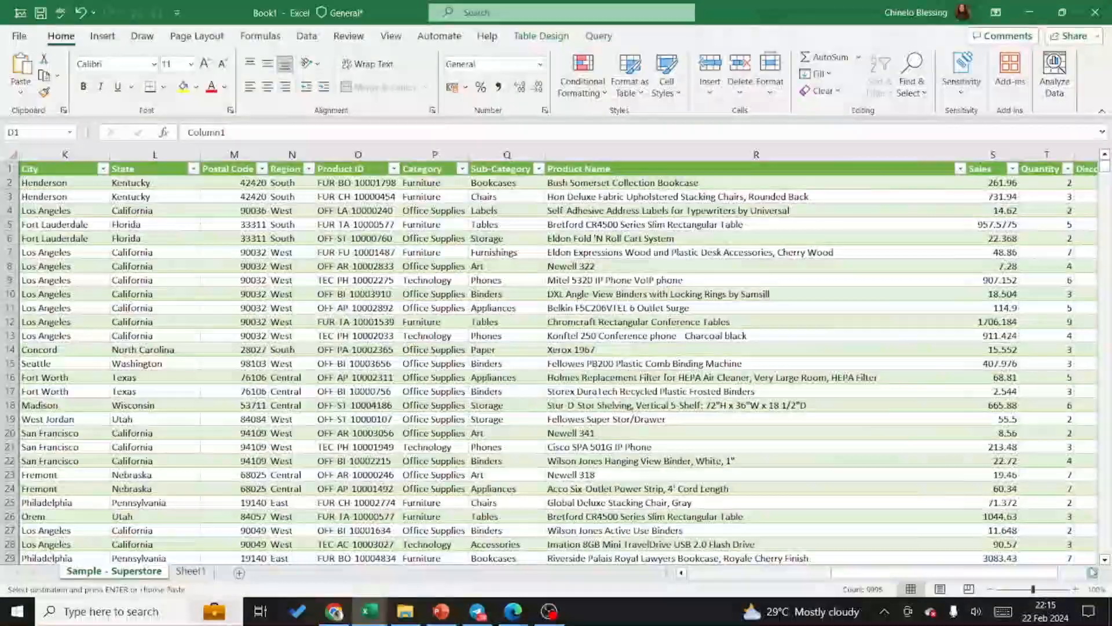
{"action": "scroll", "coordinate": [1092, 572], "scroll_direction": "right", "scroll_amount": 6}
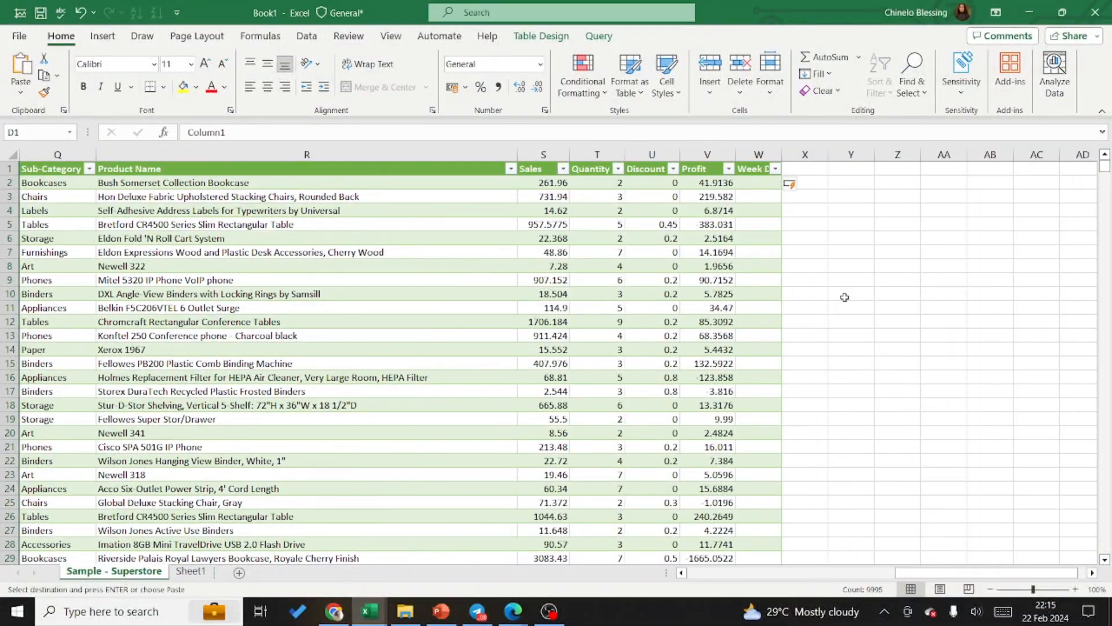
{"action": "left_click", "coordinate": [805, 181]}
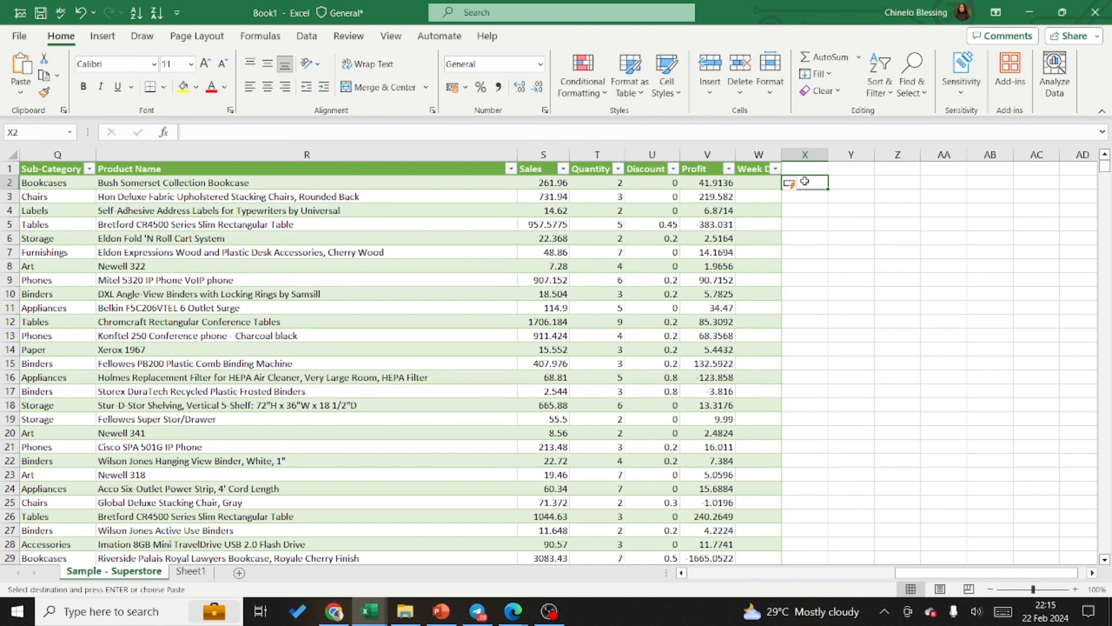
{"action": "key", "text": "shift+Down"}
{"action": "key", "text": "shift+Down"}
{"action": "key", "text": "shift+Down"}
{"action": "key", "text": "shift+Down"}
{"action": "key", "text": "shift+Down"}
{"action": "key", "text": "shift+Down"}
{"action": "key", "text": "shift+Down"}
{"action": "key", "text": "shift+Down"}
{"action": "key", "text": "shift+Down"}
{"action": "key", "text": "shift+Down"}
{"action": "key", "text": "shift+Down"}
{"action": "key", "text": "shift+Down"}
{"action": "key", "text": "shift+Down"}
{"action": "key", "text": "shift+Down"}
{"action": "key", "text": "shift+Down"}
{"action": "key", "text": "shift+Down"}
{"action": "key", "text": "shift+Down"}
{"action": "key", "text": "shift+Down"}
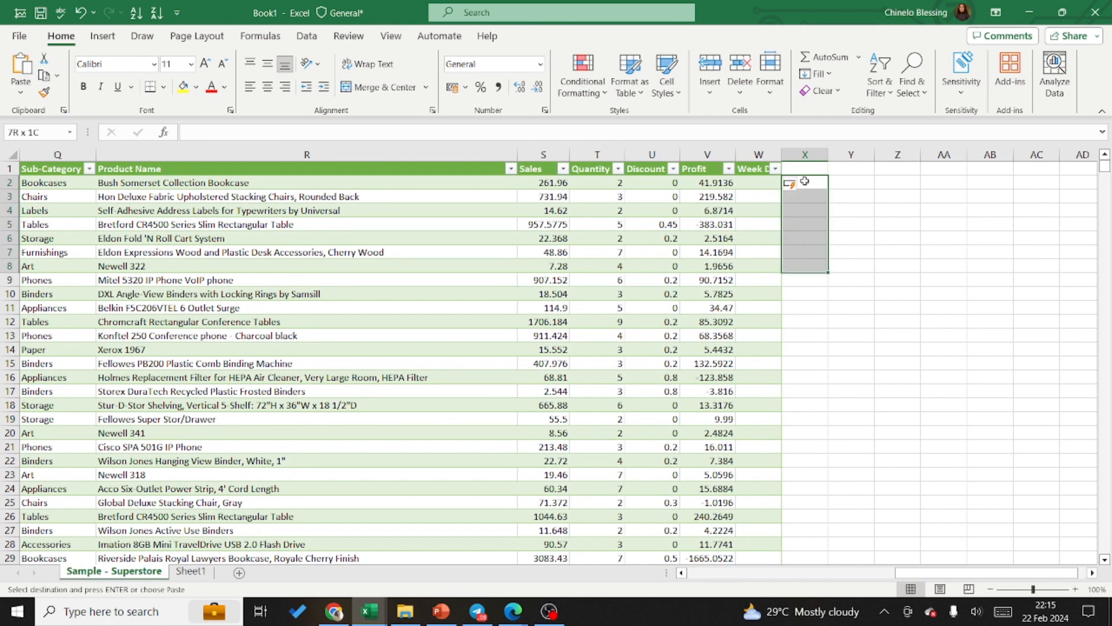
{"action": "key", "text": "shift+Down"}
{"action": "key", "text": "shift+Down"}
{"action": "key", "text": "shift+Down"}
{"action": "key", "text": "shift+Down"}
{"action": "key", "text": "shift+Down"}
{"action": "key", "text": "shift+Down"}
{"action": "key", "text": "shift+Down"}
{"action": "key", "text": "shift+Down"}
{"action": "key", "text": "shift+Down"}
{"action": "key", "text": "shift+Down"}
{"action": "key", "text": "shift+Down"}
{"action": "key", "text": "shift+Down"}
{"action": "key", "text": "shift+Down"}
{"action": "key", "text": "shift+Down"}
{"action": "key", "text": "shift+Down"}
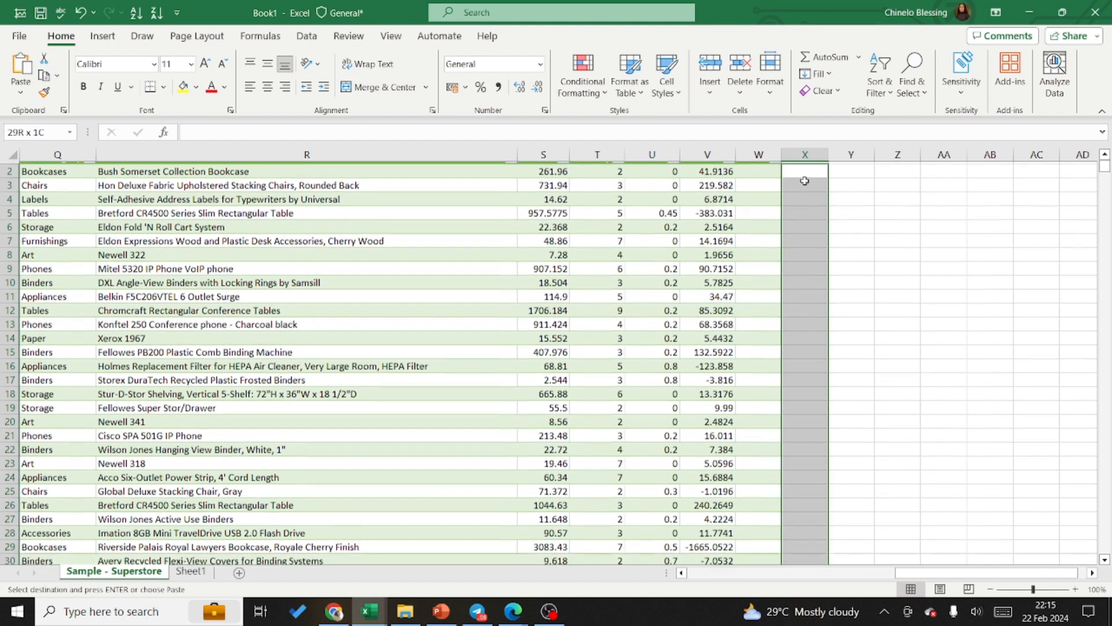
{"action": "key", "text": "shift+Down"}
{"action": "key", "text": "shift+Down"}
{"action": "key", "text": "shift+Down"}
{"action": "key", "text": "shift+Down"}
{"action": "key", "text": "shift+Down"}
{"action": "key", "text": "shift+Down"}
{"action": "key", "text": "shift+Down"}
{"action": "key", "text": "shift+Down"}
{"action": "key", "text": "shift+Down"}
{"action": "key", "text": "shift+Down"}
{"action": "key", "text": "shift+Down"}
{"action": "key", "text": "shift+Down"}
{"action": "key", "text": "shift+Down"}
{"action": "key", "text": "shift+Down"}
{"action": "key", "text": "shift+Down"}
{"action": "key", "text": "shift+Down"}
{"action": "key", "text": "shift+Down"}
{"action": "key", "text": "shift+Down"}
{"action": "key", "text": "shift+Down"}
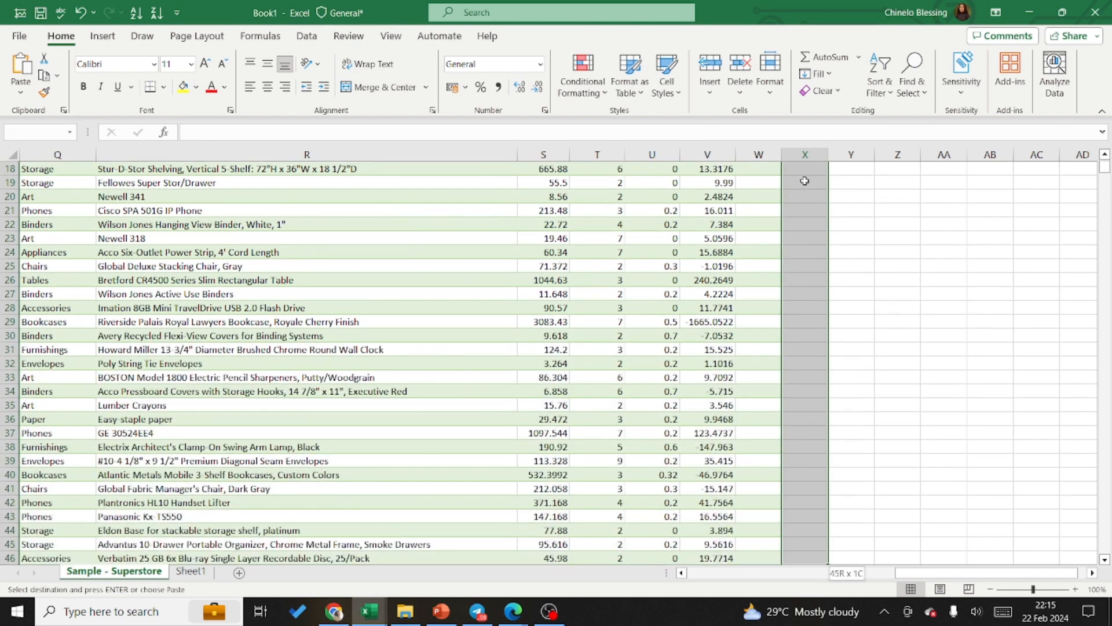
{"action": "key", "text": "shift+Down"}
{"action": "key", "text": "shift+Down"}
{"action": "key", "text": "shift+Down"}
{"action": "key", "text": "shift+Down"}
{"action": "key", "text": "shift+Down"}
{"action": "key", "text": "shift+Down"}
{"action": "key", "text": "shift+Down"}
{"action": "key", "text": "shift+Down"}
{"action": "key", "text": "shift+Down"}
{"action": "key", "text": "shift+Down"}
{"action": "key", "text": "shift+Down"}
{"action": "key", "text": "shift+Down"}
{"action": "key", "text": "shift+Down"}
{"action": "key", "text": "shift+Down"}
{"action": "key", "text": "shift+Down"}
{"action": "key", "text": "shift+Down"}
{"action": "key", "text": "shift+Down"}
{"action": "key", "text": "shift+Down"}
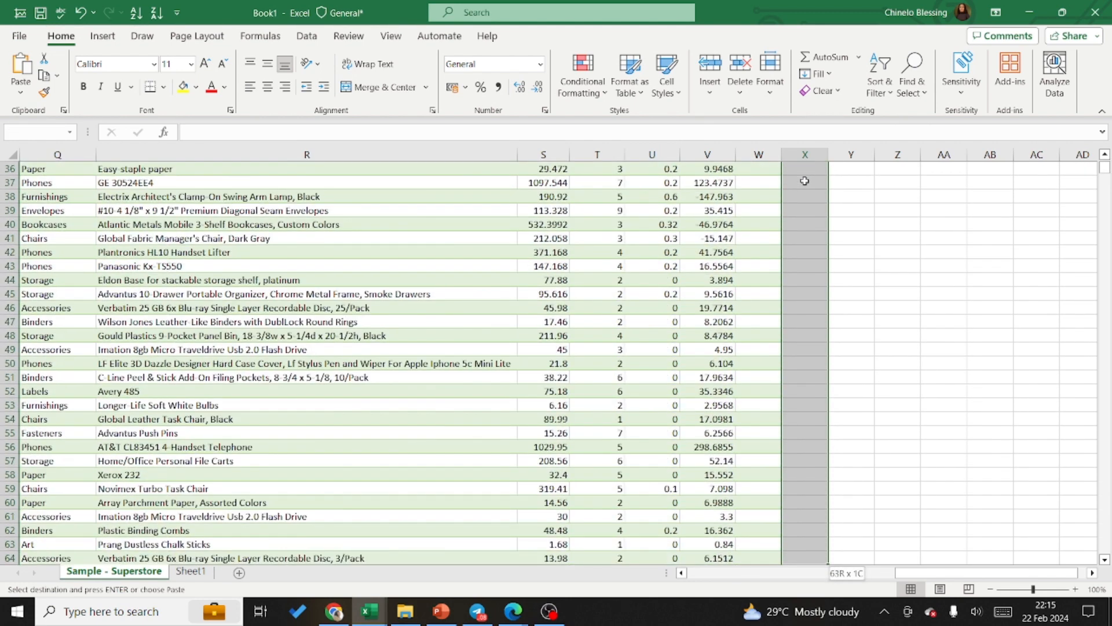
{"action": "key", "text": "shift+Down"}
{"action": "key", "text": "shift+Down"}
{"action": "key", "text": "shift+Down"}
{"action": "key", "text": "shift+Down"}
{"action": "key", "text": "shift+Down"}
{"action": "key", "text": "shift+Down"}
{"action": "key", "text": "shift+Down"}
{"action": "key", "text": "shift+Down"}
{"action": "key", "text": "shift+Down"}
{"action": "key", "text": "shift+Down"}
{"action": "key", "text": "shift+Down"}
{"action": "key", "text": "shift+Down"}
{"action": "key", "text": "shift+Down"}
{"action": "key", "text": "shift+Down"}
{"action": "key", "text": "shift+Down"}
{"action": "key", "text": "shift+Down"}
{"action": "key", "text": "shift+Down"}
{"action": "key", "text": "shift+Down"}
{"action": "key", "text": "shift+Down"}
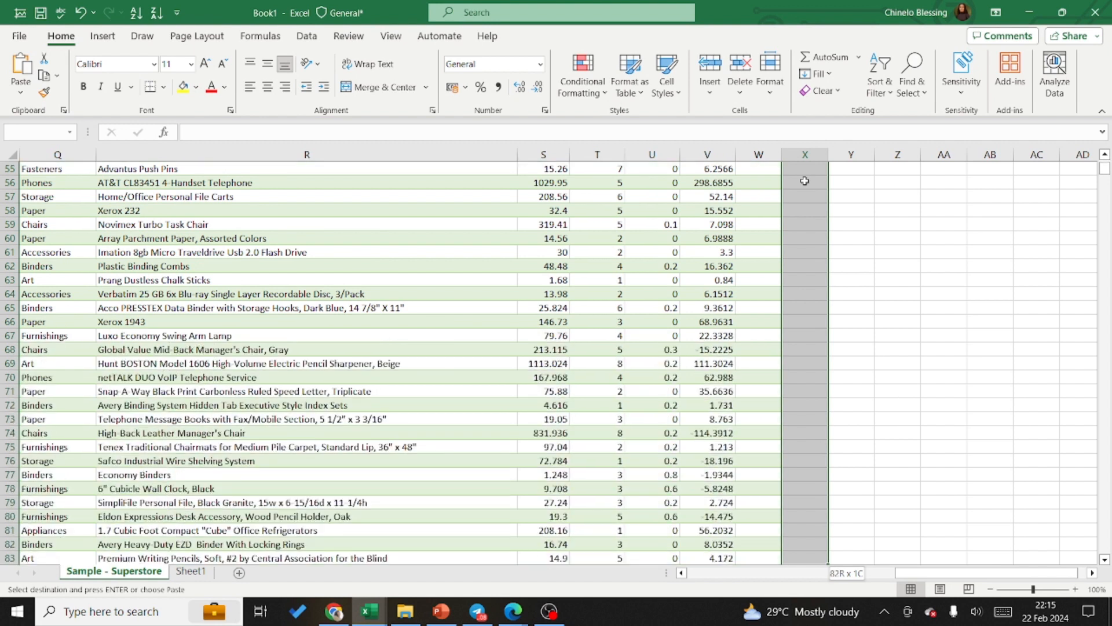
{"action": "key", "text": "shift+Down"}
{"action": "key", "text": "shift+Down"}
{"action": "key", "text": "shift+Down"}
{"action": "key", "text": "shift+Down"}
{"action": "key", "text": "shift+Down"}
{"action": "key", "text": "shift+Down"}
{"action": "key", "text": "shift+Down"}
{"action": "key", "text": "shift+Down"}
{"action": "key", "text": "shift+Down"}
{"action": "key", "text": "shift+Down"}
{"action": "key", "text": "shift+Down"}
{"action": "key", "text": "shift+Down"}
{"action": "key", "text": "shift+Down"}
{"action": "key", "text": "shift+Down"}
{"action": "key", "text": "shift+Down"}
{"action": "key", "text": "shift+Down"}
{"action": "key", "text": "shift+Down"}
{"action": "key", "text": "shift+Down"}
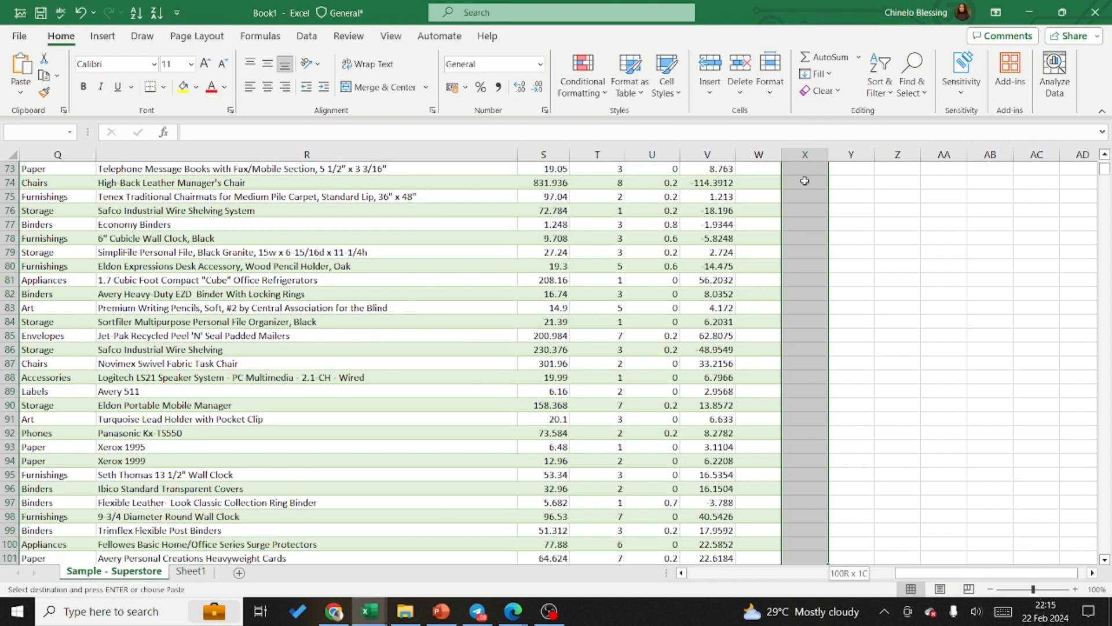
{"action": "key", "text": "shift+Down"}
{"action": "key", "text": "shift+Down"}
{"action": "key", "text": "shift+Down"}
{"action": "key", "text": "shift+Down"}
{"action": "key", "text": "shift+Down"}
{"action": "key", "text": "shift+Down"}
{"action": "key", "text": "shift+Down"}
{"action": "key", "text": "shift+Down"}
{"action": "key", "text": "shift+Down"}
{"action": "key", "text": "shift+Down"}
{"action": "key", "text": "shift+Down"}
{"action": "key", "text": "shift+Down"}
{"action": "key", "text": "shift+Down"}
{"action": "key", "text": "shift+Down"}
{"action": "key", "text": "shift+Down"}
{"action": "key", "text": "shift+Down"}
{"action": "key", "text": "shift+Down"}
{"action": "key", "text": "shift+Down"}
{"action": "key", "text": "shift+Down"}
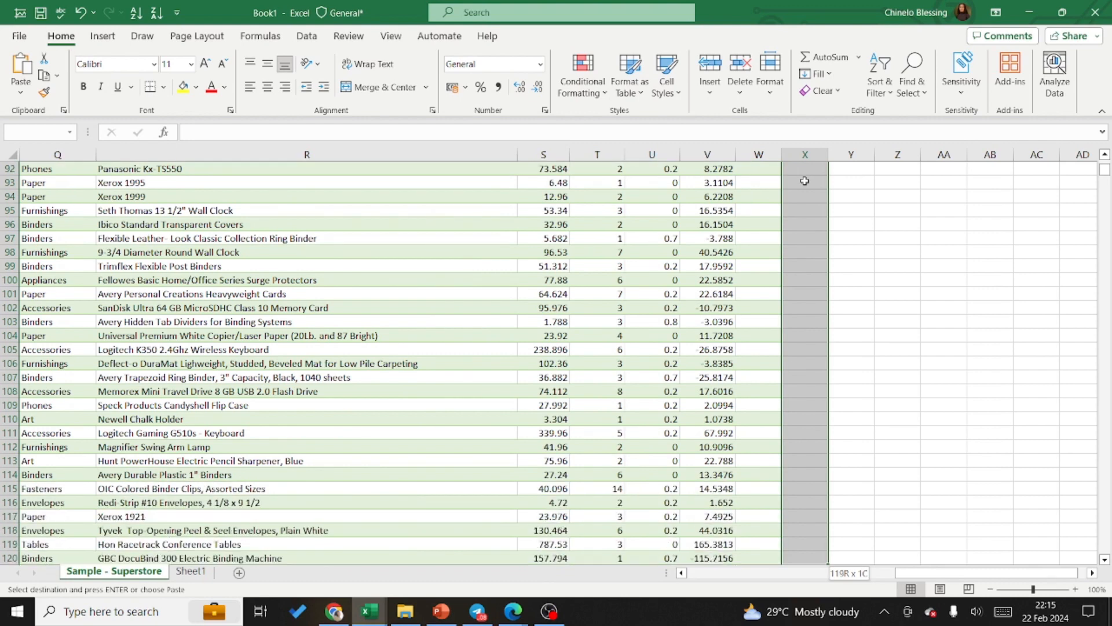
{"action": "key", "text": "shift+Down"}
{"action": "key", "text": "shift+Down"}
{"action": "key", "text": "shift+Down"}
{"action": "key", "text": "shift+Down"}
{"action": "key", "text": "shift+Down"}
{"action": "key", "text": "shift+Down"}
{"action": "key", "text": "shift+Down"}
{"action": "key", "text": "shift+Down"}
{"action": "key", "text": "shift+Down"}
{"action": "key", "text": "shift+Down"}
{"action": "key", "text": "shift+Down"}
{"action": "key", "text": "shift+Down"}
{"action": "key", "text": "shift+Down"}
{"action": "key", "text": "shift+Down"}
{"action": "key", "text": "shift+Down"}
{"action": "key", "text": "shift+Down"}
{"action": "key", "text": "shift+Down"}
{"action": "key", "text": "shift+Down"}
{"action": "key", "text": "shift+Down"}
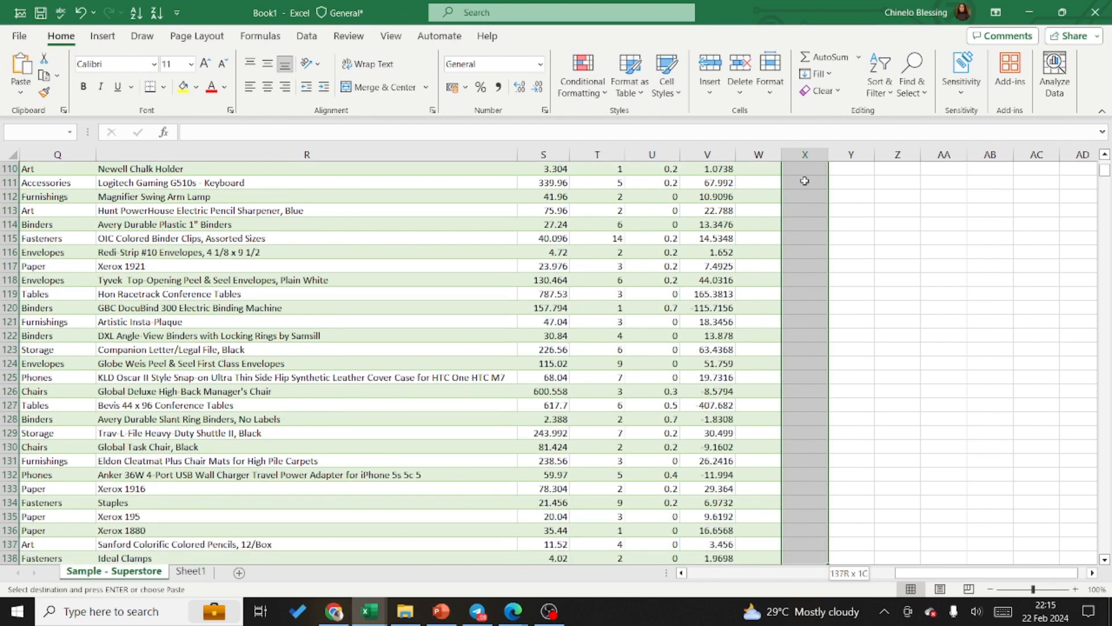
{"action": "key", "text": "shift+Down"}
{"action": "key", "text": "shift+Down"}
{"action": "key", "text": "shift+Down"}
{"action": "key", "text": "shift+Down"}
{"action": "key", "text": "shift+Down"}
{"action": "key", "text": "shift+Down"}
{"action": "key", "text": "shift+Down"}
{"action": "key", "text": "shift+Down"}
{"action": "key", "text": "shift+Down"}
{"action": "key", "text": "shift+Down"}
{"action": "key", "text": "shift+Down"}
{"action": "key", "text": "shift+Down"}
{"action": "key", "text": "shift+Down"}
{"action": "key", "text": "shift+Down"}
{"action": "key", "text": "shift+Down"}
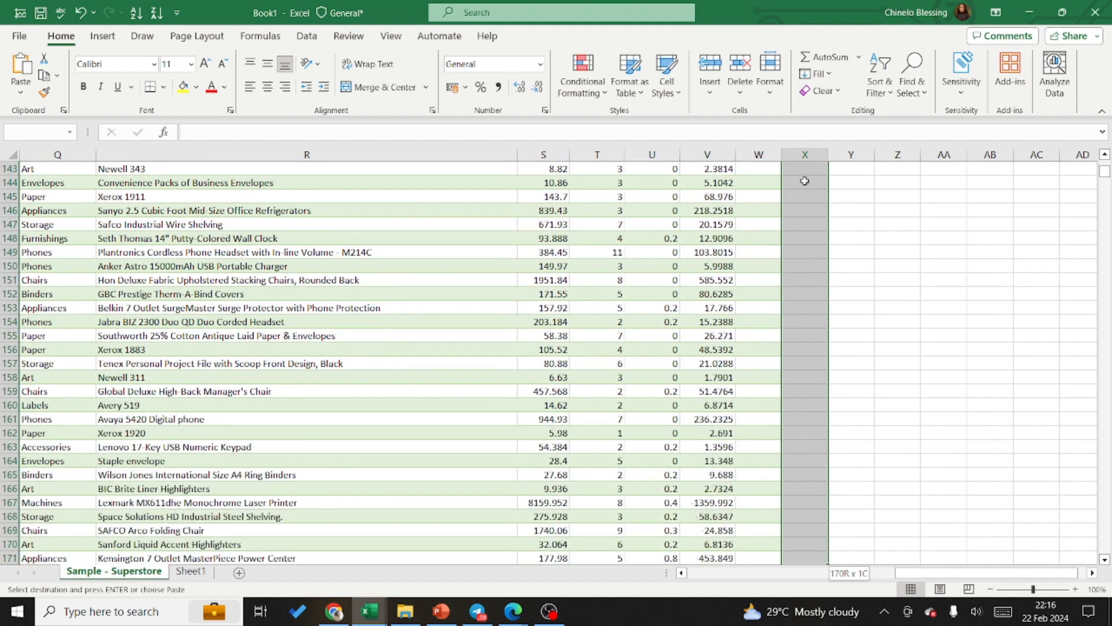
{"action": "key", "text": "shift+Down"}
{"action": "key", "text": "shift+Down"}
{"action": "key", "text": "shift+Down"}
{"action": "key", "text": "shift+Down"}
{"action": "key", "text": "shift+Down"}
{"action": "key", "text": "shift+Down"}
{"action": "key", "text": "shift+Down"}
{"action": "key", "text": "shift+Down"}
{"action": "key", "text": "shift+Down"}
{"action": "key", "text": "shift+Down"}
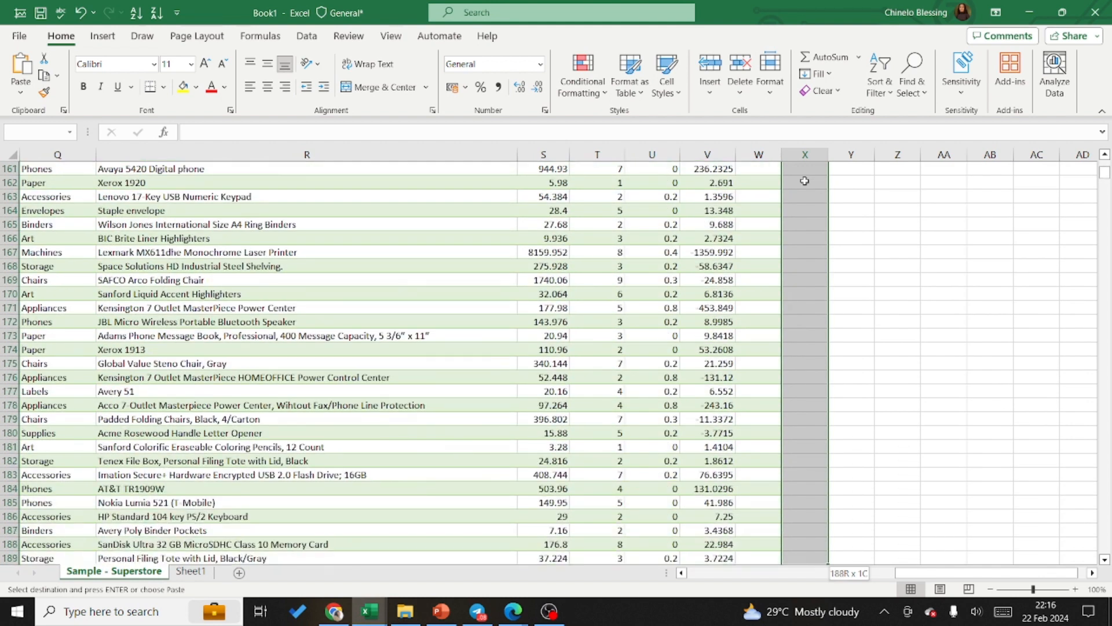
{"action": "key", "text": "shift+Down"}
{"action": "key", "text": "shift+Down"}
{"action": "key", "text": "shift+Down"}
{"action": "key", "text": "shift+Down"}
{"action": "key", "text": "shift+Down"}
{"action": "key", "text": "shift+Down"}
{"action": "key", "text": "shift+Down"}
{"action": "key", "text": "shift+Down"}
{"action": "key", "text": "shift+Down"}
{"action": "key", "text": "shift+Down"}
{"action": "key", "text": "shift+Down"}
{"action": "key", "text": "shift+Down"}
{"action": "key", "text": "shift+Down"}
{"action": "key", "text": "shift+Down"}
{"action": "key", "text": "shift+Down"}
{"action": "key", "text": "shift+Down"}
{"action": "key", "text": "shift+Down"}
{"action": "key", "text": "shift+Down"}
{"action": "key", "text": "shift+Down"}
{"action": "key", "text": "shift+Down"}
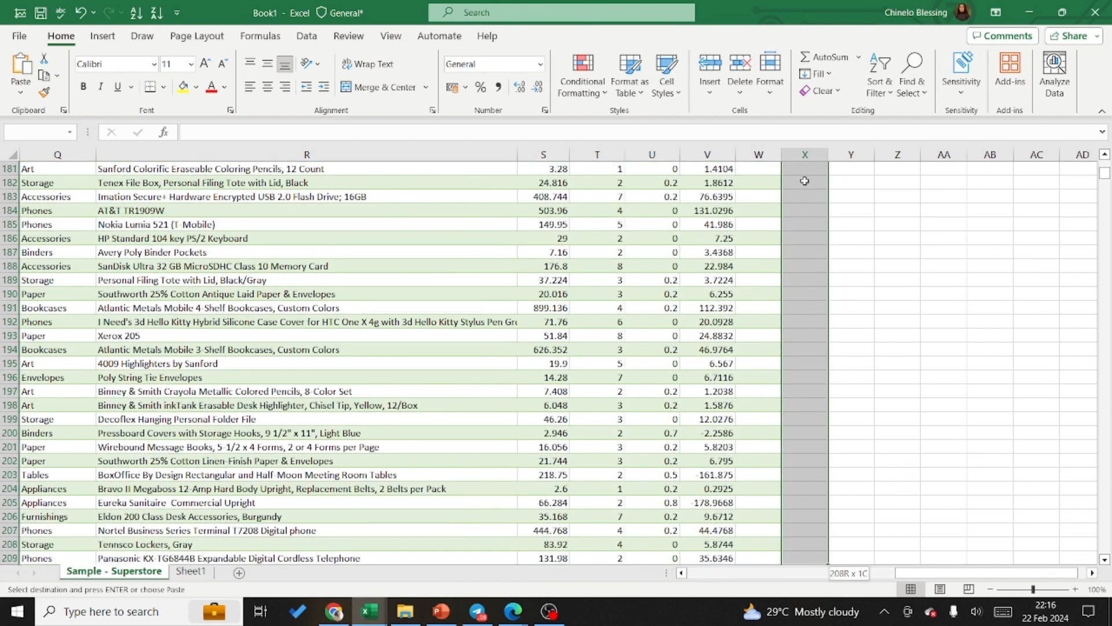
{"action": "key", "text": "shift+Down"}
{"action": "key", "text": "shift+Down"}
{"action": "key", "text": "shift+Down"}
{"action": "key", "text": "shift+Down"}
{"action": "key", "text": "shift+Down"}
{"action": "key", "text": "shift+Down"}
{"action": "key", "text": "shift+Down"}
{"action": "key", "text": "shift+Down"}
{"action": "key", "text": "shift+Down"}
{"action": "key", "text": "shift+Down"}
{"action": "key", "text": "shift+Down"}
{"action": "key", "text": "shift+Down"}
{"action": "key", "text": "shift+Down"}
{"action": "key", "text": "shift+Down"}
{"action": "key", "text": "shift+Down"}
{"action": "key", "text": "shift+Down"}
{"action": "key", "text": "shift+Down"}
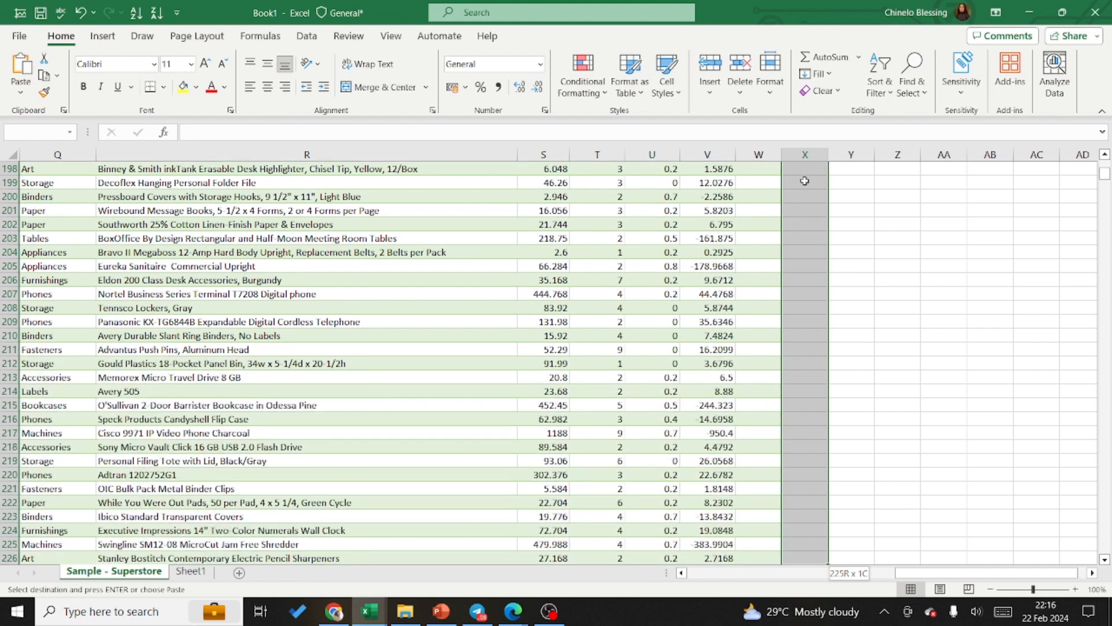
{"action": "key", "text": "shift+Down"}
{"action": "key", "text": "shift+Down"}
{"action": "key", "text": "shift+Down"}
{"action": "key", "text": "shift+Down"}
{"action": "key", "text": "shift+Down"}
{"action": "key", "text": "shift+Down"}
{"action": "key", "text": "shift+Down"}
{"action": "key", "text": "shift+Down"}
{"action": "key", "text": "shift+Down"}
{"action": "key", "text": "shift+Down"}
{"action": "key", "text": "shift+Down"}
{"action": "key", "text": "shift+Down"}
{"action": "key", "text": "shift+Down"}
{"action": "key", "text": "shift+Down"}
{"action": "key", "text": "shift+Down"}
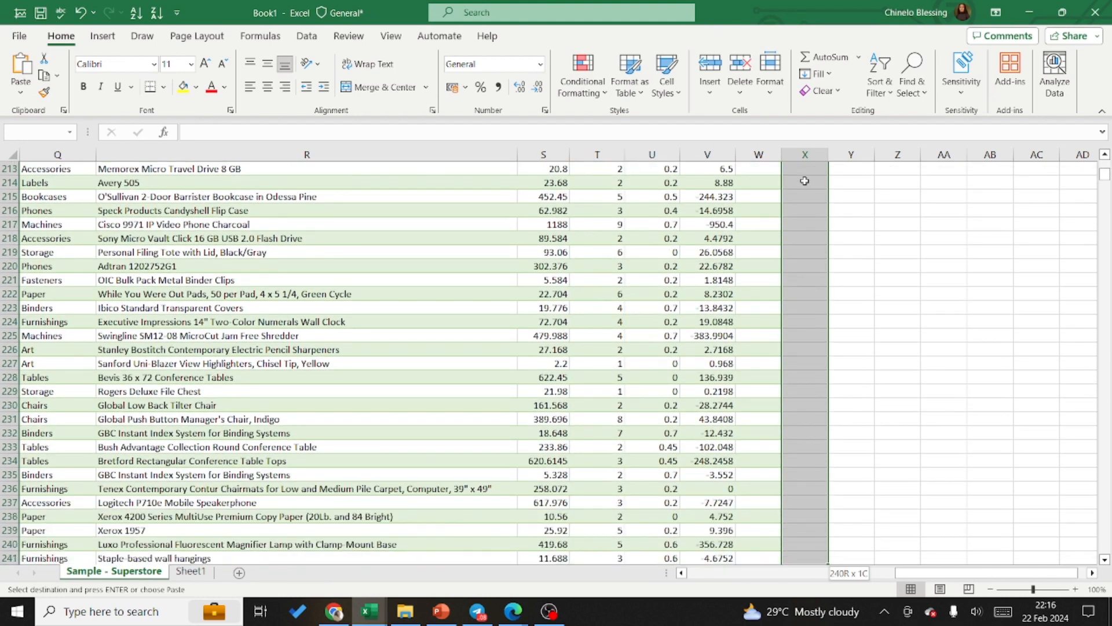
{"action": "key", "text": "shift+Down"}
{"action": "key", "text": "shift+Down"}
{"action": "key", "text": "shift+Down"}
{"action": "key", "text": "shift+Down"}
{"action": "key", "text": "shift+Down"}
{"action": "key", "text": "shift+Down"}
{"action": "key", "text": "shift+Down"}
{"action": "key", "text": "shift+Down"}
{"action": "key", "text": "shift+Down"}
{"action": "key", "text": "shift+Down"}
{"action": "key", "text": "shift+Down"}
{"action": "key", "text": "shift+Down"}
{"action": "key", "text": "shift+Down"}
{"action": "key", "text": "shift+Down"}
{"action": "key", "text": "shift+Down"}
{"action": "key", "text": "shift+Down"}
{"action": "key", "text": "shift+Down"}
{"action": "key", "text": "shift+Down"}
{"action": "key", "text": "shift+Down"}
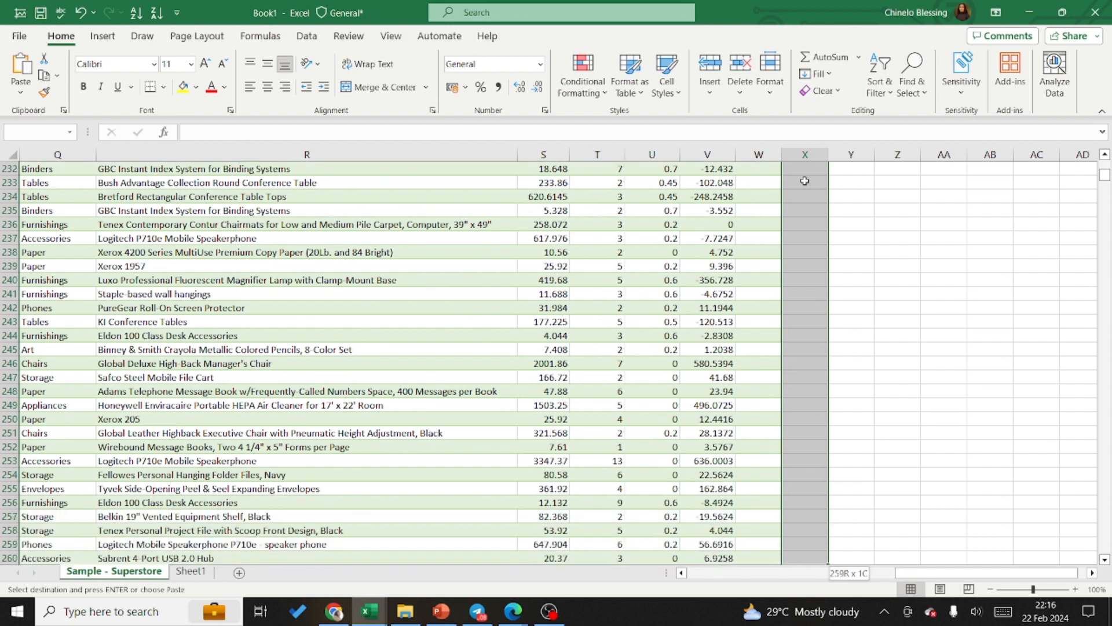
{"action": "key", "text": "shift+Down"}
{"action": "key", "text": "shift+Down"}
{"action": "key", "text": "shift+Down"}
{"action": "key", "text": "shift+Down"}
{"action": "key", "text": "shift+Down"}
{"action": "key", "text": "shift+Down"}
{"action": "key", "text": "shift+Down"}
{"action": "key", "text": "shift+Down"}
{"action": "key", "text": "shift+Down"}
{"action": "key", "text": "shift+Down"}
{"action": "key", "text": "shift+Down"}
{"action": "key", "text": "shift+Down"}
{"action": "key", "text": "shift+Down"}
{"action": "key", "text": "shift+Down"}
{"action": "key", "text": "shift+Down"}
{"action": "key", "text": "shift+Down"}
{"action": "key", "text": "shift+Down"}
{"action": "key", "text": "shift+Down"}
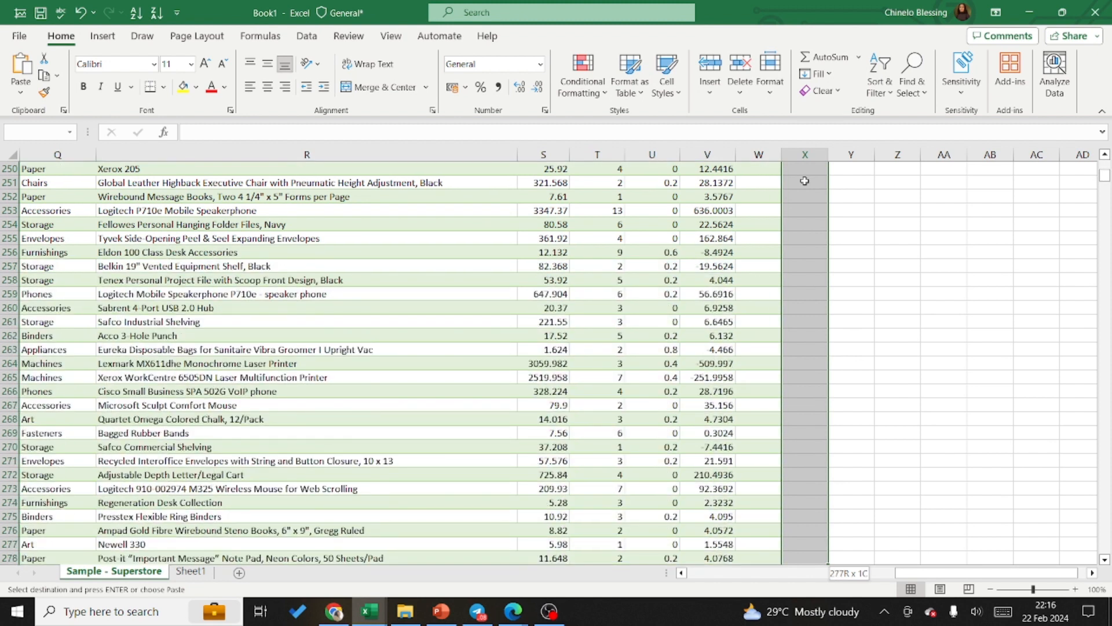
{"action": "key", "text": "shift+Down"}
{"action": "key", "text": "shift+Down"}
{"action": "key", "text": "shift+Down"}
{"action": "key", "text": "shift+Down"}
{"action": "key", "text": "shift+Down"}
{"action": "key", "text": "shift+Down"}
{"action": "key", "text": "shift+Down"}
{"action": "key", "text": "shift+Down"}
{"action": "key", "text": "shift+Down"}
{"action": "key", "text": "shift+Down"}
{"action": "key", "text": "shift+Down"}
{"action": "key", "text": "shift+Down"}
{"action": "key", "text": "shift+Down"}
{"action": "key", "text": "shift+Down"}
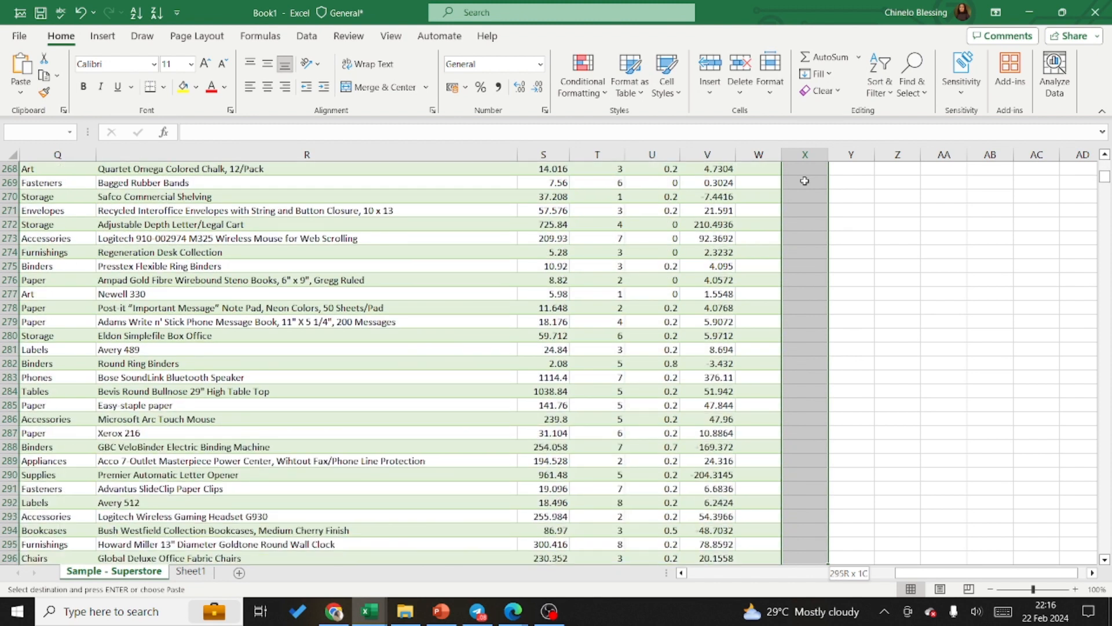
{"action": "key", "text": "shift+Down"}
{"action": "key", "text": "shift+Down"}
{"action": "key", "text": "shift+Down"}
{"action": "key", "text": "shift+Down"}
{"action": "key", "text": "shift+Down"}
{"action": "key", "text": "shift+Down"}
{"action": "key", "text": "shift+Down"}
{"action": "key", "text": "shift+Down"}
{"action": "key", "text": "shift+Down"}
{"action": "key", "text": "shift+Down"}
{"action": "key", "text": "shift+Down"}
{"action": "key", "text": "shift+Down"}
{"action": "key", "text": "shift+Down"}
{"action": "key", "text": "shift+Down"}
{"action": "key", "text": "shift+Down"}
{"action": "key", "text": "shift+Down"}
{"action": "key", "text": "shift+Down"}
{"action": "key", "text": "shift+Down"}
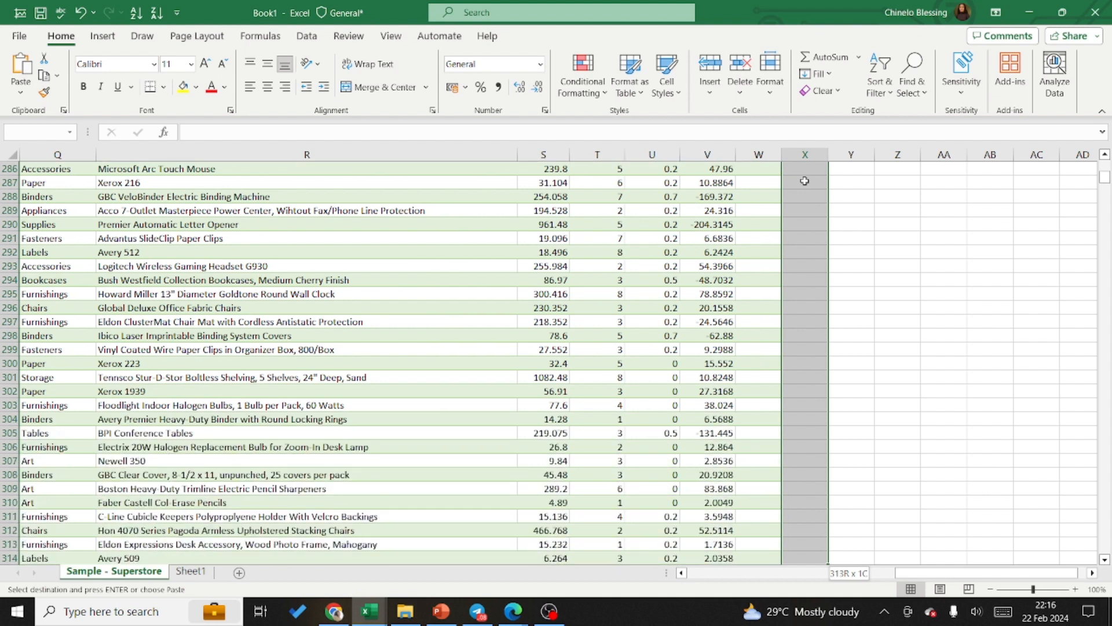
{"action": "key", "text": "shift+Down"}
{"action": "key", "text": "shift+Down"}
{"action": "key", "text": "shift+Down"}
{"action": "key", "text": "shift+Down"}
{"action": "key", "text": "shift+Down"}
{"action": "key", "text": "shift+Down"}
{"action": "key", "text": "shift+Down"}
{"action": "key", "text": "shift+Down"}
{"action": "key", "text": "shift+Down"}
{"action": "key", "text": "shift+Down"}
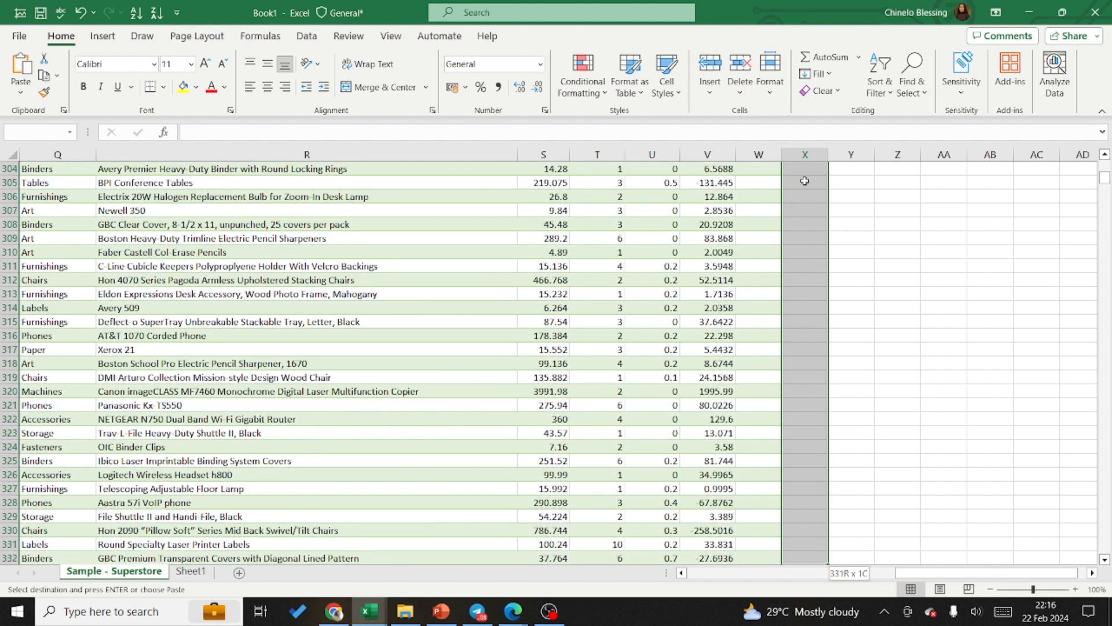
{"action": "key", "text": "shift+Down"}
{"action": "key", "text": "shift+Down"}
{"action": "key", "text": "shift+Down"}
{"action": "key", "text": "shift+Down"}
{"action": "key", "text": "shift+Down"}
{"action": "key", "text": "shift+Down"}
{"action": "key", "text": "shift+Down"}
{"action": "key", "text": "shift+Down"}
{"action": "key", "text": "shift+Down"}
{"action": "key", "text": "shift+Down"}
{"action": "key", "text": "shift+Down"}
{"action": "key", "text": "shift+Down"}
{"action": "key", "text": "shift+Down"}
{"action": "key", "text": "shift+Down"}
{"action": "key", "text": "shift+Down"}
{"action": "key", "text": "shift+Down"}
{"action": "key", "text": "shift+Down"}
{"action": "key", "text": "shift+Down"}
{"action": "key", "text": "shift+Down"}
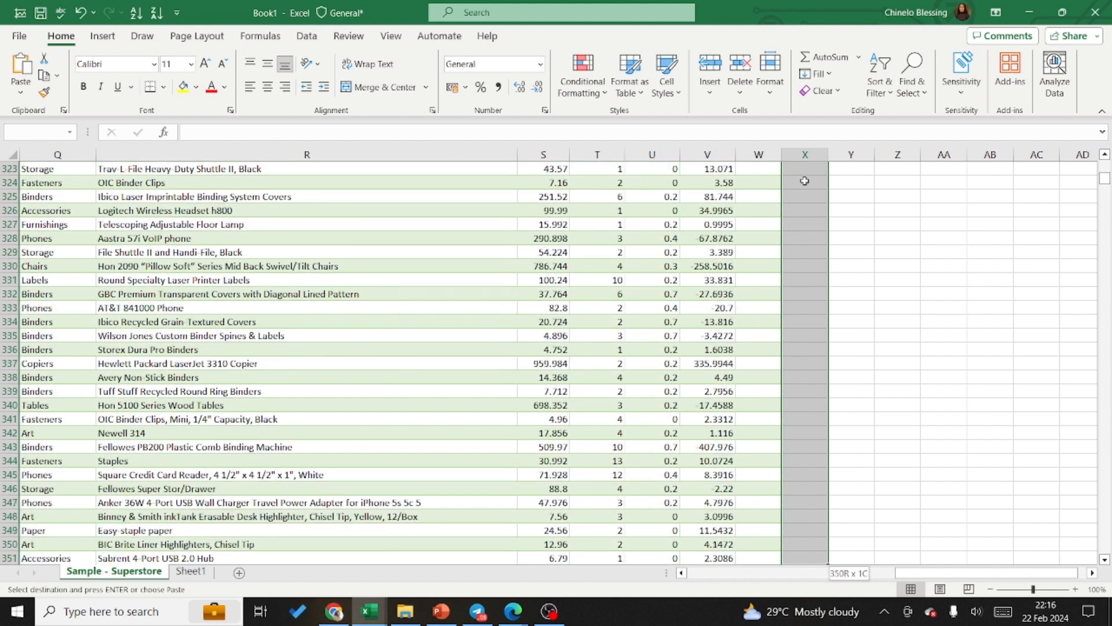
{"action": "key", "text": "shift+Down"}
{"action": "key", "text": "shift+Down"}
{"action": "key", "text": "shift+Down"}
{"action": "key", "text": "shift+Down"}
{"action": "key", "text": "shift+Down"}
{"action": "key", "text": "shift+Down"}
{"action": "key", "text": "shift+Down"}
{"action": "key", "text": "shift+Down"}
{"action": "key", "text": "shift+Down"}
{"action": "key", "text": "shift+Down"}
{"action": "key", "text": "shift+Down"}
{"action": "key", "text": "shift+Down"}
{"action": "key", "text": "shift+Down"}
{"action": "key", "text": "shift+Down"}
{"action": "key", "text": "shift+Down"}
{"action": "key", "text": "shift+Down"}
{"action": "key", "text": "shift+Down"}
{"action": "key", "text": "shift+Down"}
{"action": "key", "text": "shift+Down"}
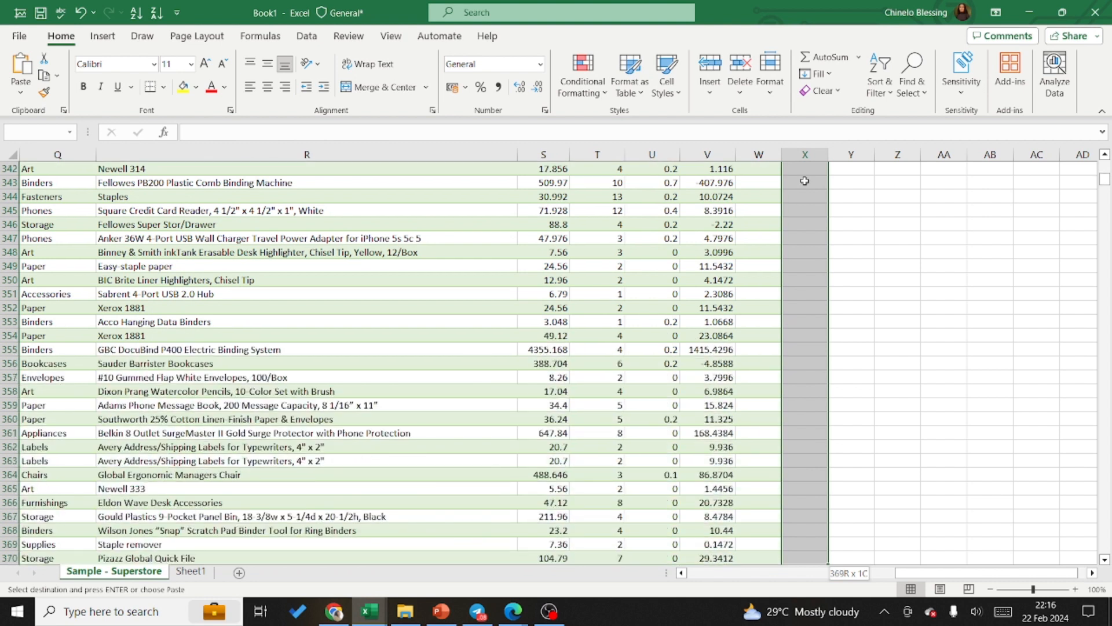
{"action": "key", "text": "shift+Down"}
{"action": "key", "text": "shift+Down"}
{"action": "key", "text": "shift+Down"}
{"action": "key", "text": "shift+Down"}
{"action": "key", "text": "shift+Down"}
{"action": "key", "text": "shift+Down"}
{"action": "key", "text": "shift+Down"}
{"action": "key", "text": "shift+Down"}
{"action": "key", "text": "shift+Down"}
{"action": "key", "text": "shift+Down"}
{"action": "key", "text": "shift+Down"}
{"action": "key", "text": "shift+Down"}
{"action": "key", "text": "shift+Down"}
{"action": "key", "text": "shift+Down"}
{"action": "key", "text": "shift+Down"}
{"action": "key", "text": "shift+Down"}
{"action": "key", "text": "shift+Down"}
{"action": "key", "text": "shift+Down"}
{"action": "key", "text": "shift+Down"}
{"action": "key", "text": "shift+Down"}
{"action": "key", "text": "shift+Down"}
{"action": "key", "text": "shift+Down"}
{"action": "key", "text": "shift+Down"}
{"action": "key", "text": "shift+Down"}
{"action": "key", "text": "shift+Down"}
{"action": "key", "text": "shift+Down"}
{"action": "key", "text": "shift+Down"}
{"action": "key", "text": "shift+Down"}
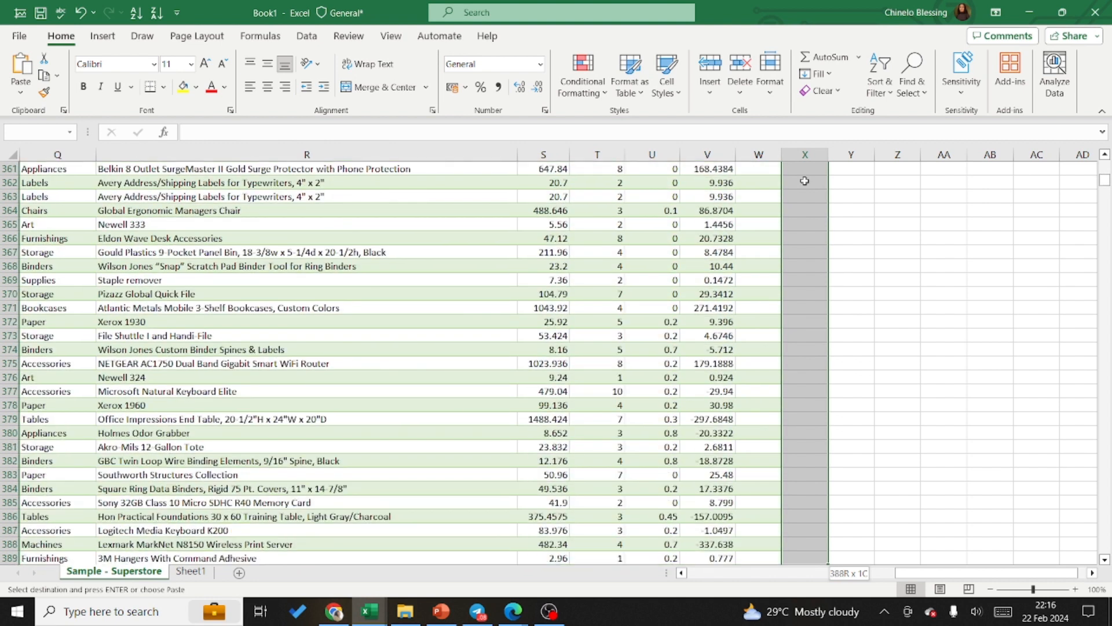
Step: Extend the paste destination selection in column X down to about row 480
{"action": "key", "text": "shift+Down"}
{"action": "key", "text": "shift+Down"}
{"action": "key", "text": "shift+Down"}
{"action": "key", "text": "shift+Down"}
{"action": "key", "text": "shift+Down"}
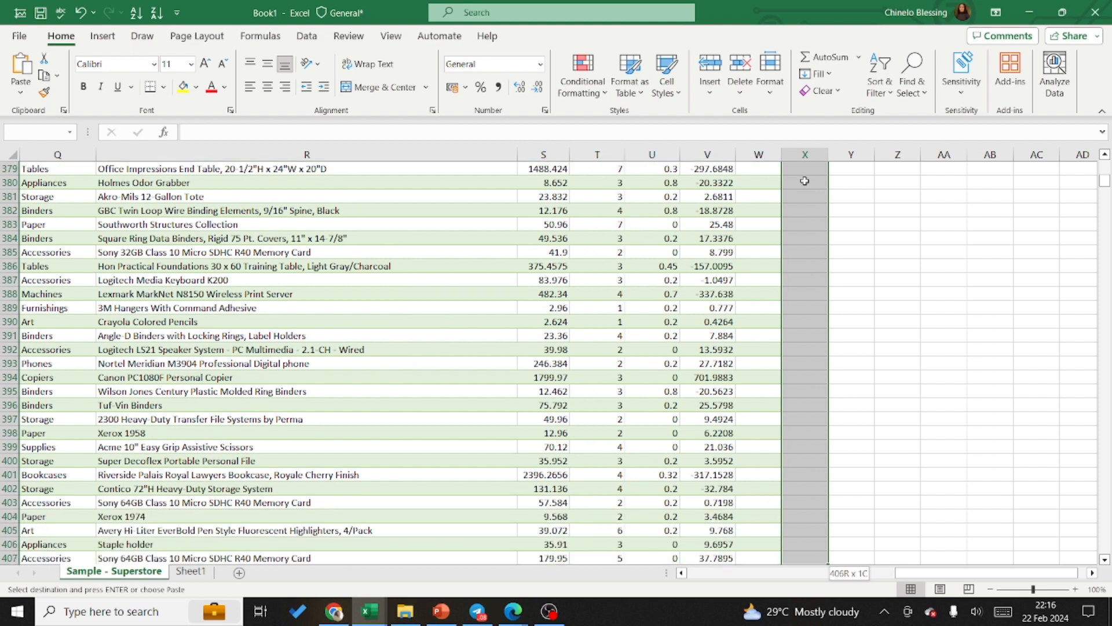
{"action": "key", "text": "shift+Down"}
{"action": "key", "text": "shift+Down"}
{"action": "key", "text": "shift+Down"}
{"action": "key", "text": "shift+Down"}
{"action": "key", "text": "shift+Down"}
{"action": "key", "text": "shift+Down"}
{"action": "key", "text": "shift+Down"}
{"action": "key", "text": "shift+Down"}
{"action": "key", "text": "shift+Down"}
{"action": "key", "text": "shift+Down"}
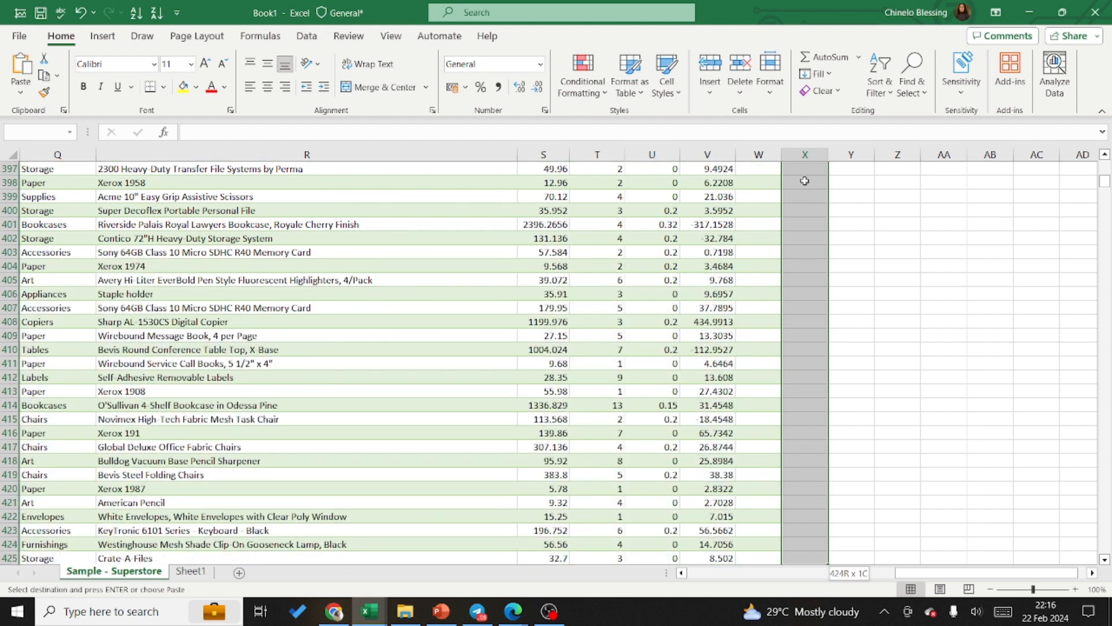
{"action": "key", "text": "shift+Down"}
{"action": "key", "text": "shift+Down"}
{"action": "key", "text": "shift+Down"}
{"action": "key", "text": "shift+Down"}
{"action": "key", "text": "shift+Down"}
{"action": "key", "text": "shift+Down"}
{"action": "key", "text": "shift+Down"}
{"action": "key", "text": "shift+Down"}
{"action": "key", "text": "shift+Down"}
{"action": "key", "text": "shift+Down"}
{"action": "key", "text": "shift+Down"}
{"action": "key", "text": "shift+Down"}
{"action": "key", "text": "shift+Down"}
{"action": "key", "text": "shift+Down"}
{"action": "key", "text": "shift+Down"}
{"action": "key", "text": "shift+Down"}
{"action": "key", "text": "shift+Down"}
{"action": "key", "text": "shift+Down"}
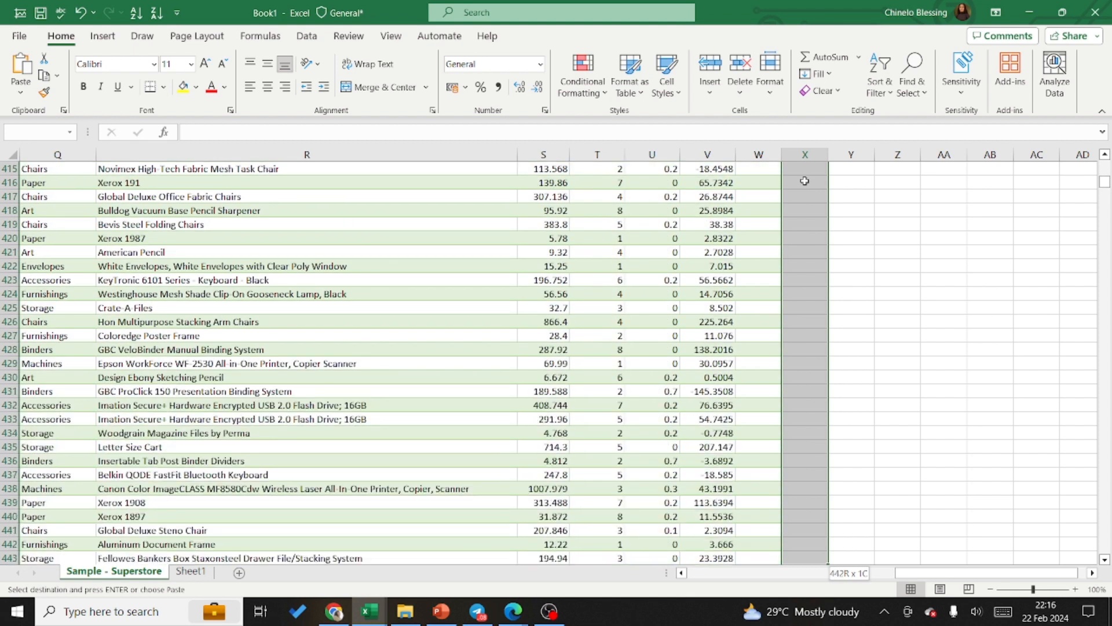
{"action": "key", "text": "shift+Down"}
{"action": "key", "text": "shift+Down"}
{"action": "key", "text": "shift+Down"}
{"action": "key", "text": "shift+Down"}
{"action": "key", "text": "shift+Down"}
{"action": "key", "text": "shift+Down"}
{"action": "key", "text": "shift+Down"}
{"action": "key", "text": "shift+Down"}
{"action": "key", "text": "shift+Down"}
{"action": "key", "text": "shift+Down"}
{"action": "key", "text": "shift+Down"}
{"action": "key", "text": "shift+Down"}
{"action": "key", "text": "shift+Down"}
{"action": "key", "text": "shift+Down"}
{"action": "key", "text": "shift+Down"}
{"action": "key", "text": "shift+Down"}
{"action": "key", "text": "shift+Down"}
{"action": "key", "text": "shift+Down"}
{"action": "key", "text": "shift+Down"}
{"action": "key", "text": "shift+Down"}
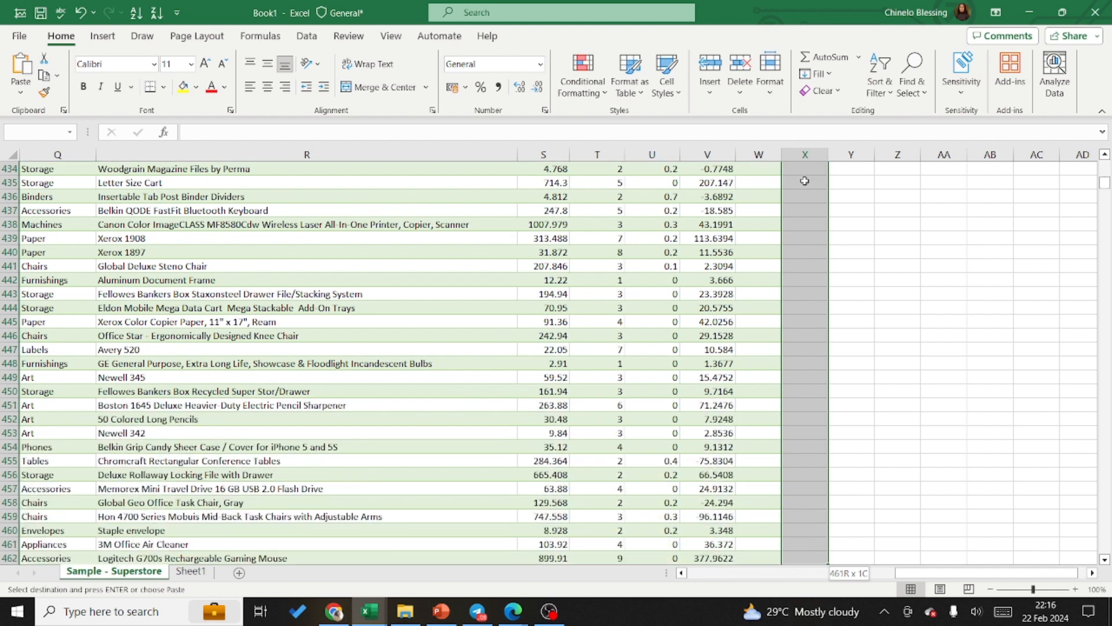
{"action": "key", "text": "shift+Down"}
{"action": "key", "text": "shift+Down"}
{"action": "key", "text": "shift+Down"}
{"action": "key", "text": "shift+Down"}
{"action": "key", "text": "shift+Down"}
{"action": "key", "text": "shift+Down"}
{"action": "key", "text": "shift+Down"}
{"action": "key", "text": "shift+Down"}
{"action": "key", "text": "shift+Down"}
{"action": "key", "text": "shift+Down"}
{"action": "key", "text": "shift+Down"}
{"action": "key", "text": "shift+Down"}
{"action": "key", "text": "shift+Down"}
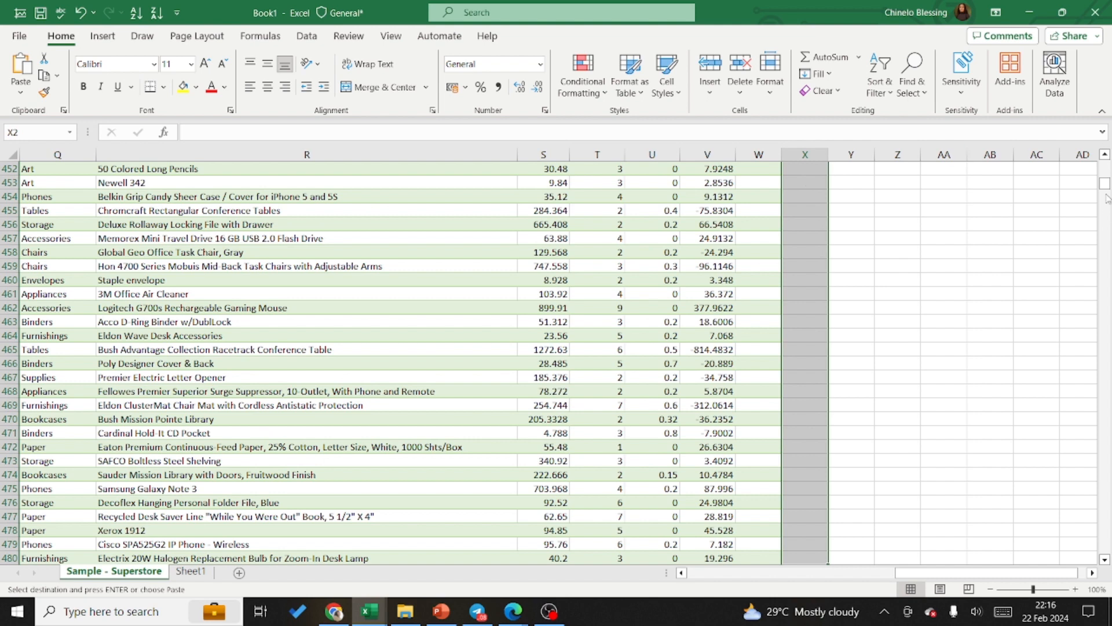
Step: Paste the copied weekday column into the whole of column X as values and number formats, and delete that column again
{"action": "left_click_drag", "start_coordinate": [1105, 183], "coordinate": [1102, 139]}
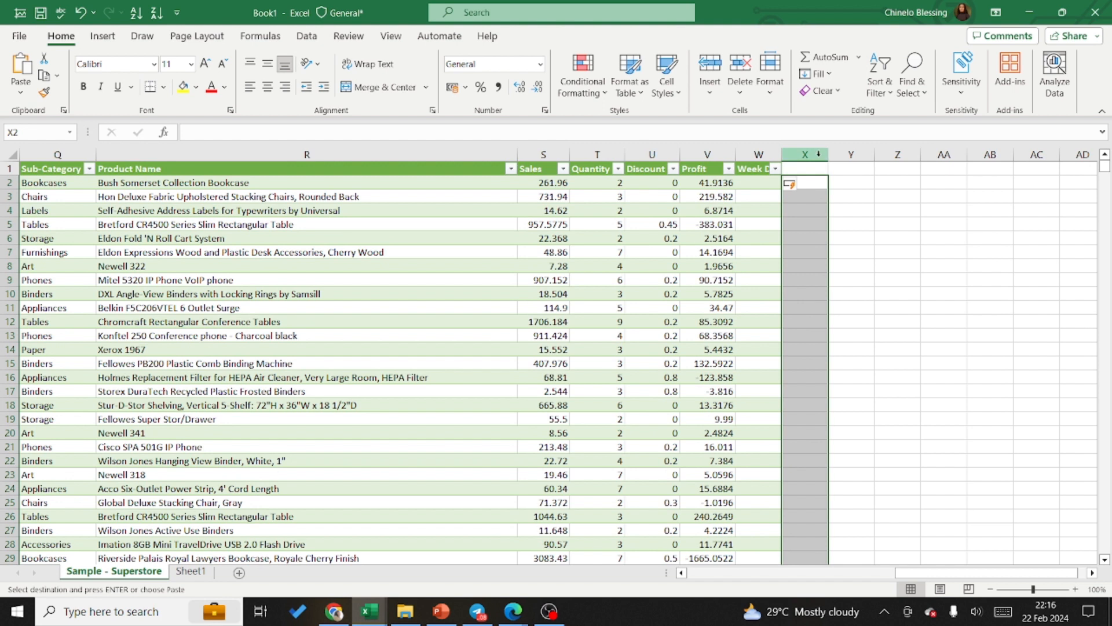
{"action": "left_click", "coordinate": [819, 153]}
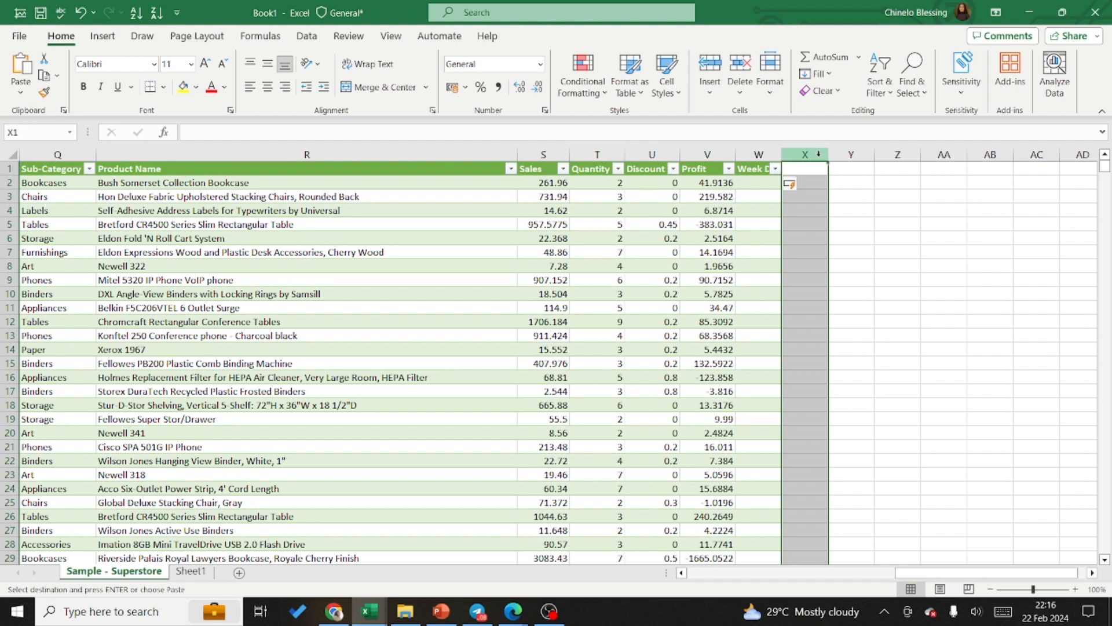
{"action": "key", "text": "ctrl+alt+v"}
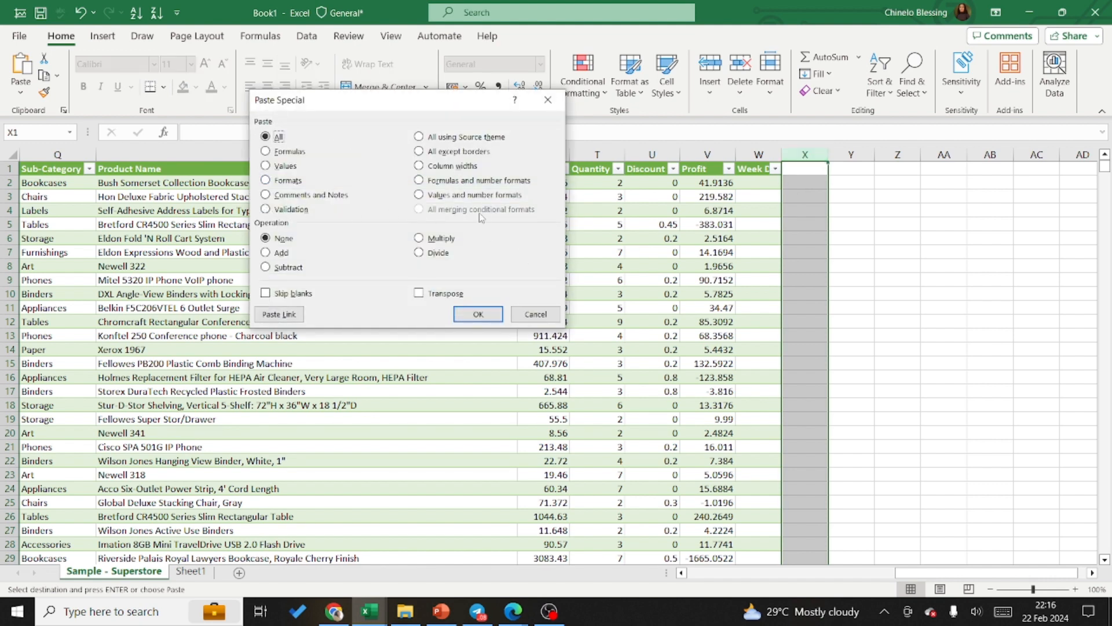
{"action": "left_click", "coordinate": [419, 195]}
{"action": "left_click", "coordinate": [478, 314]}
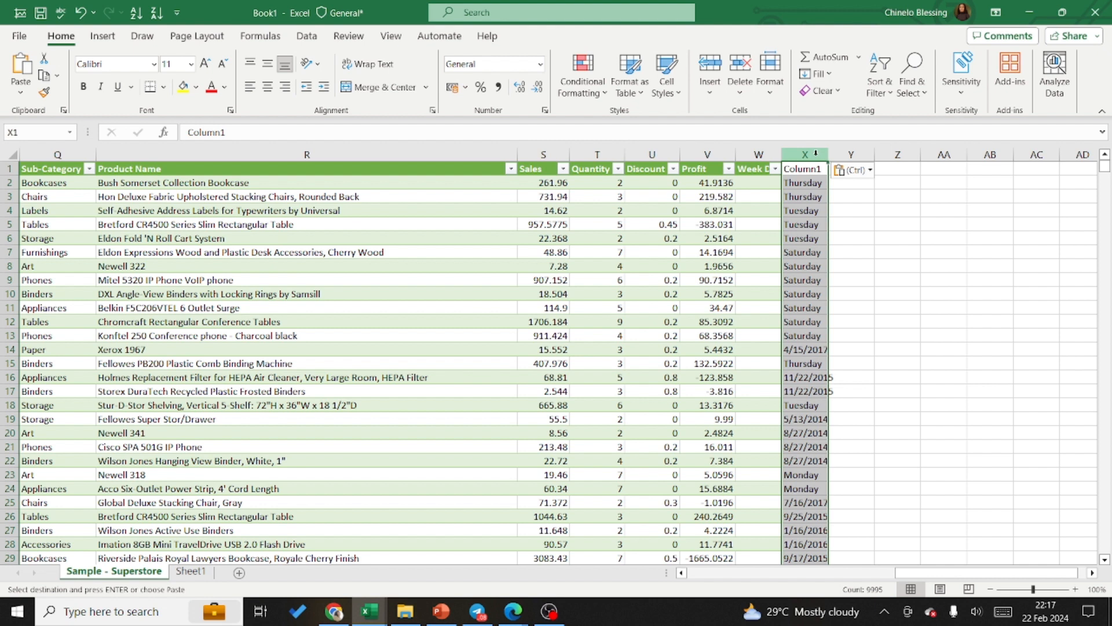
{"action": "right_click", "coordinate": [816, 154]}
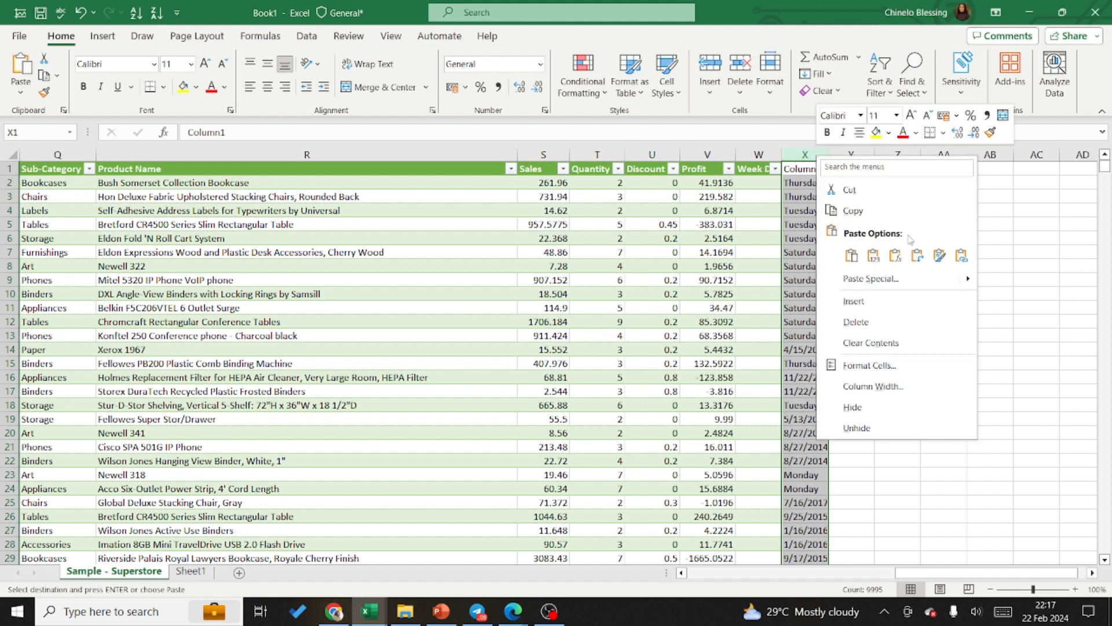
{"action": "left_click", "coordinate": [861, 326]}
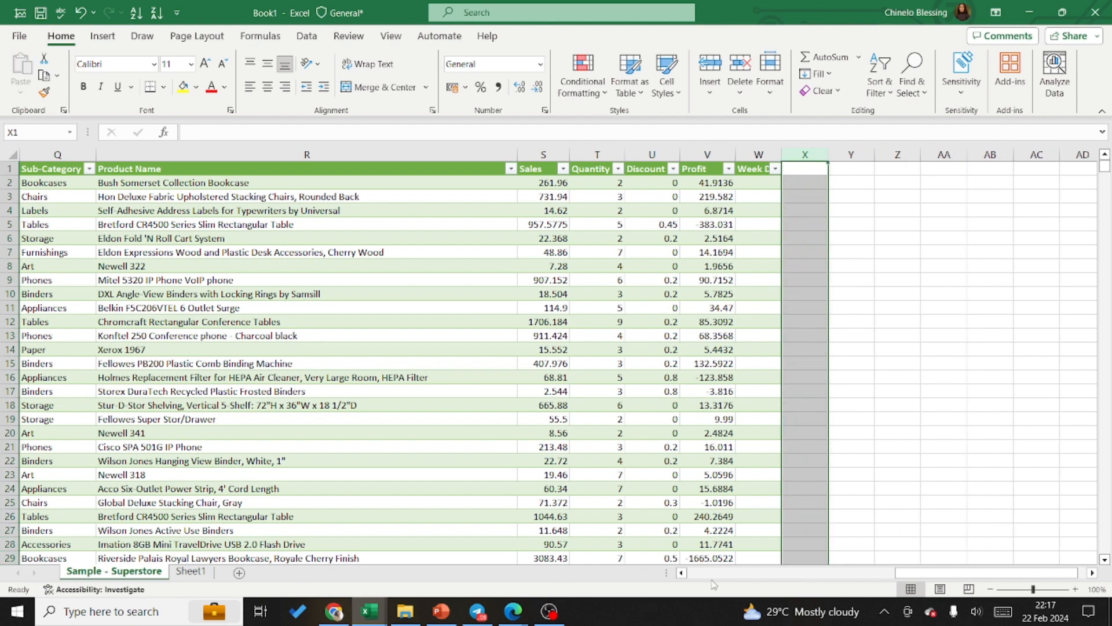
Step: Copy the entire weekday-name column D (Column1) between Order Date and Ship Date again
{"action": "left_click", "coordinate": [681, 573]}
{"action": "left_click", "coordinate": [681, 573]}
{"action": "left_click", "coordinate": [681, 573]}
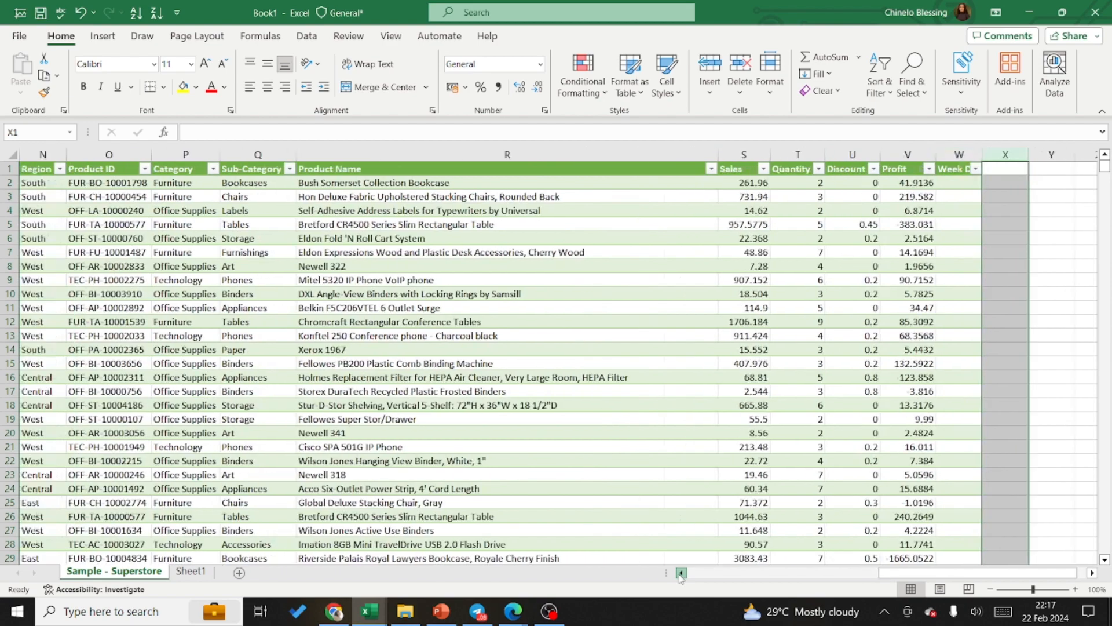
{"action": "left_click", "coordinate": [681, 573]}
{"action": "left_click", "coordinate": [681, 572]}
{"action": "left_click", "coordinate": [681, 573]}
{"action": "left_click", "coordinate": [681, 573]}
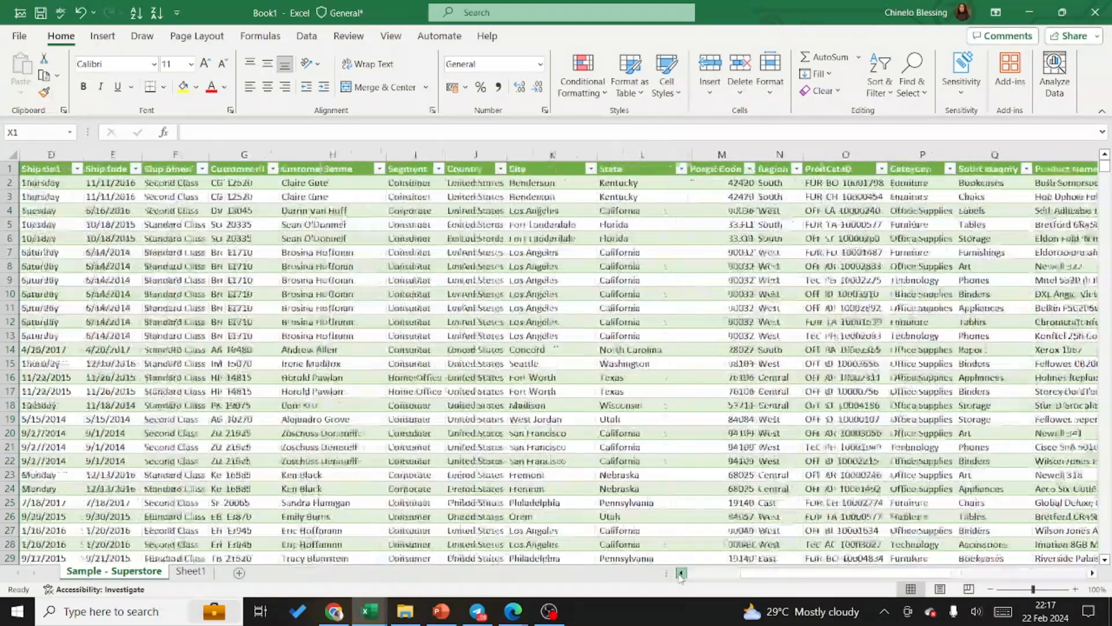
{"action": "left_click", "coordinate": [681, 573]}
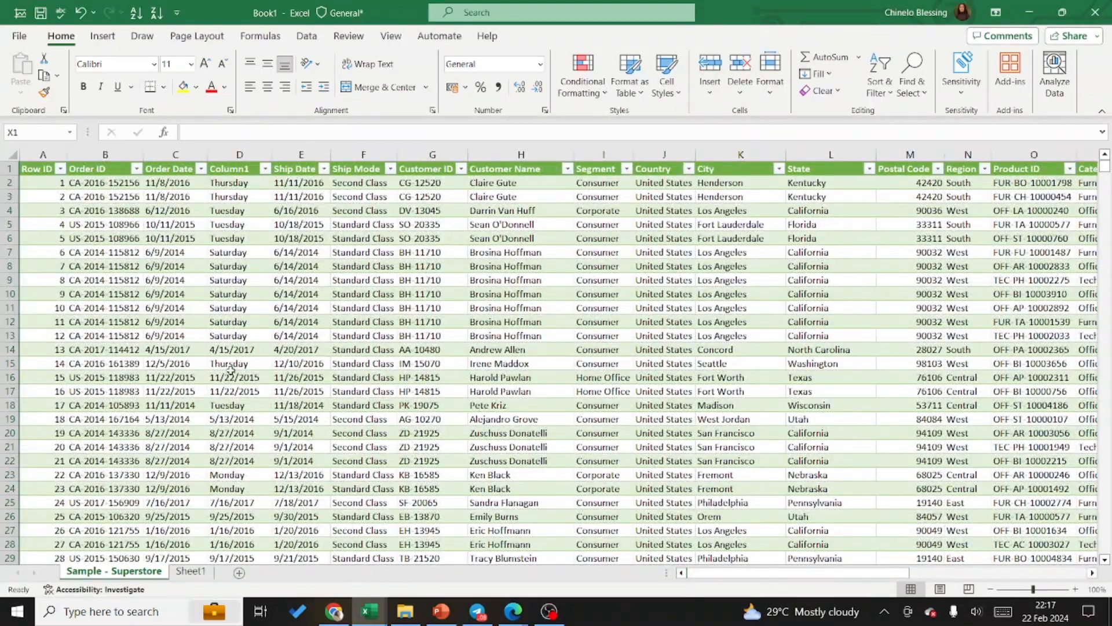
{"action": "left_click", "coordinate": [254, 155]}
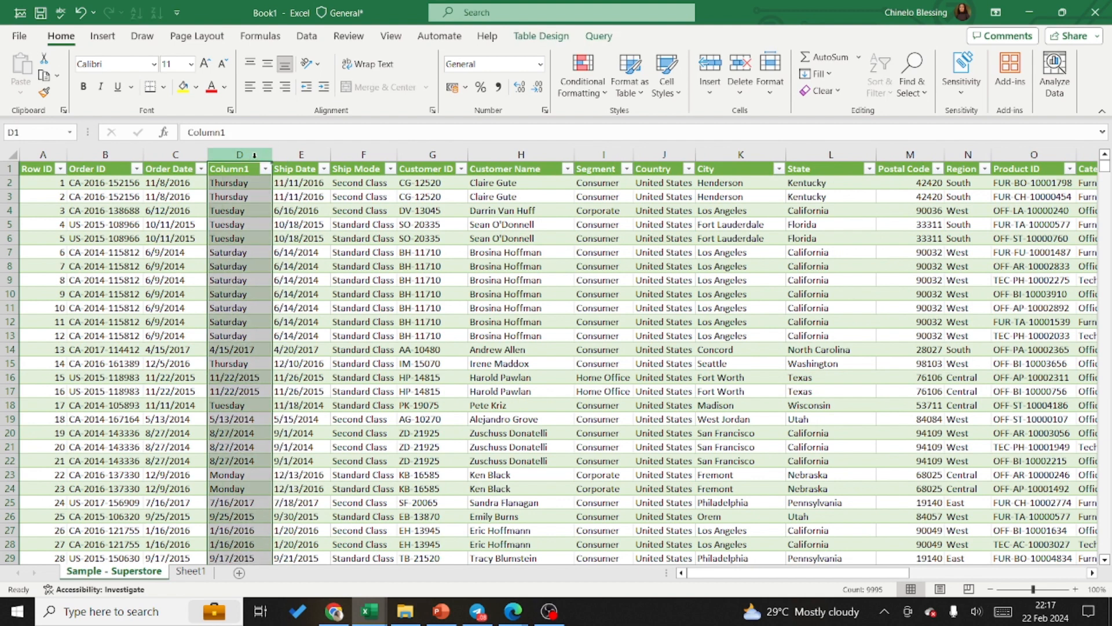
{"action": "key", "text": "ctrl+c"}
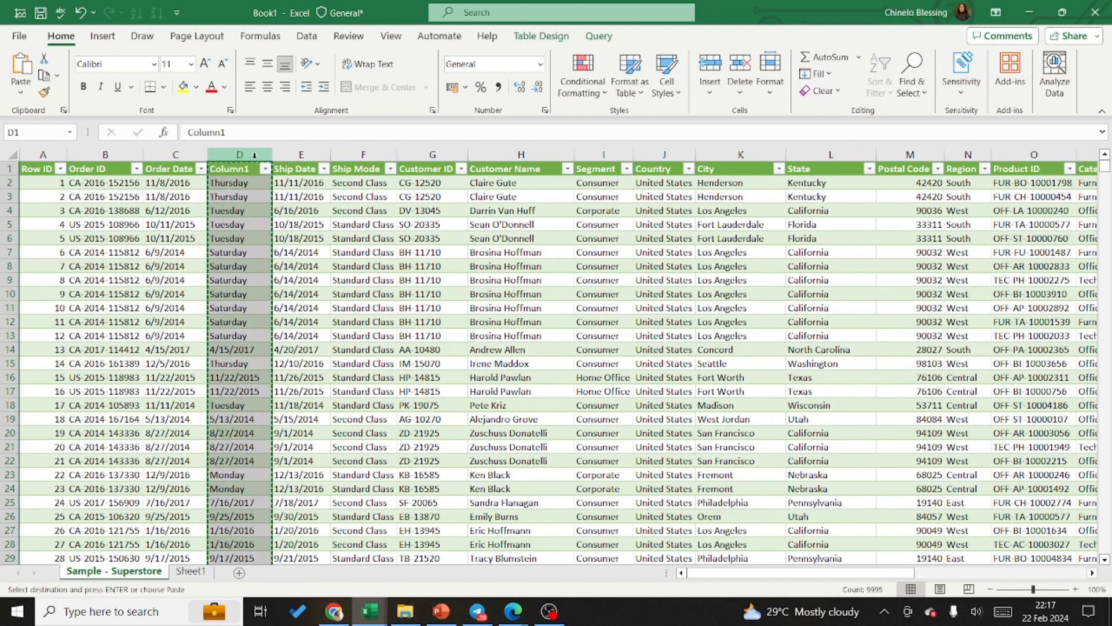
Step: Paste the copied weekday column with the default paste into the whole of column X, beside the Week Day column
{"action": "left_click", "coordinate": [1092, 572]}
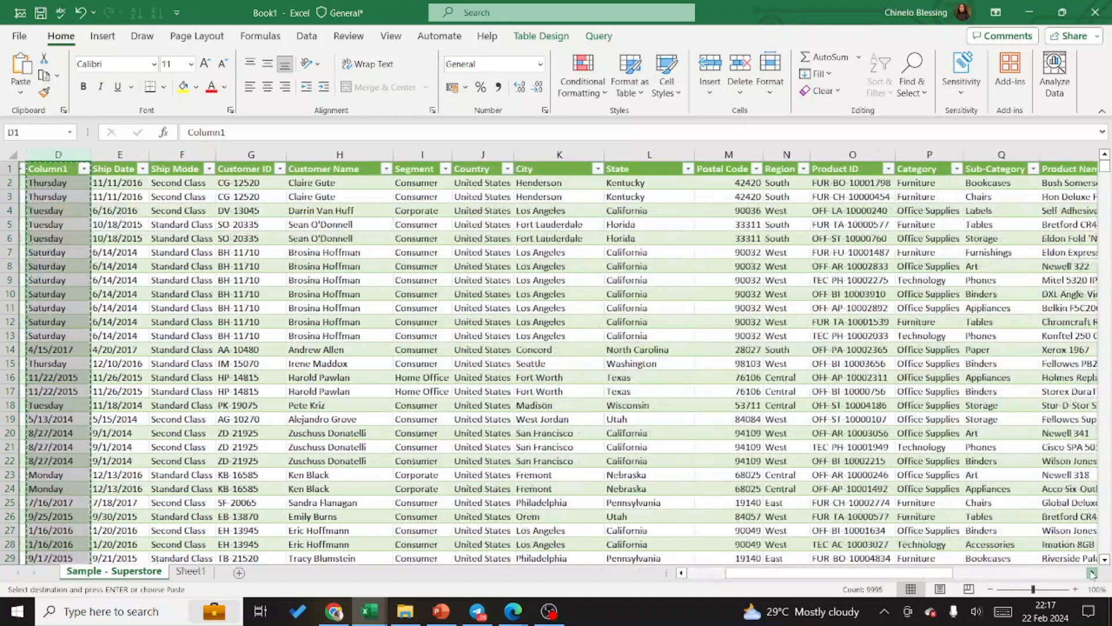
{"action": "left_click_drag", "start_coordinate": [1092, 572], "coordinate": [1092, 572]}
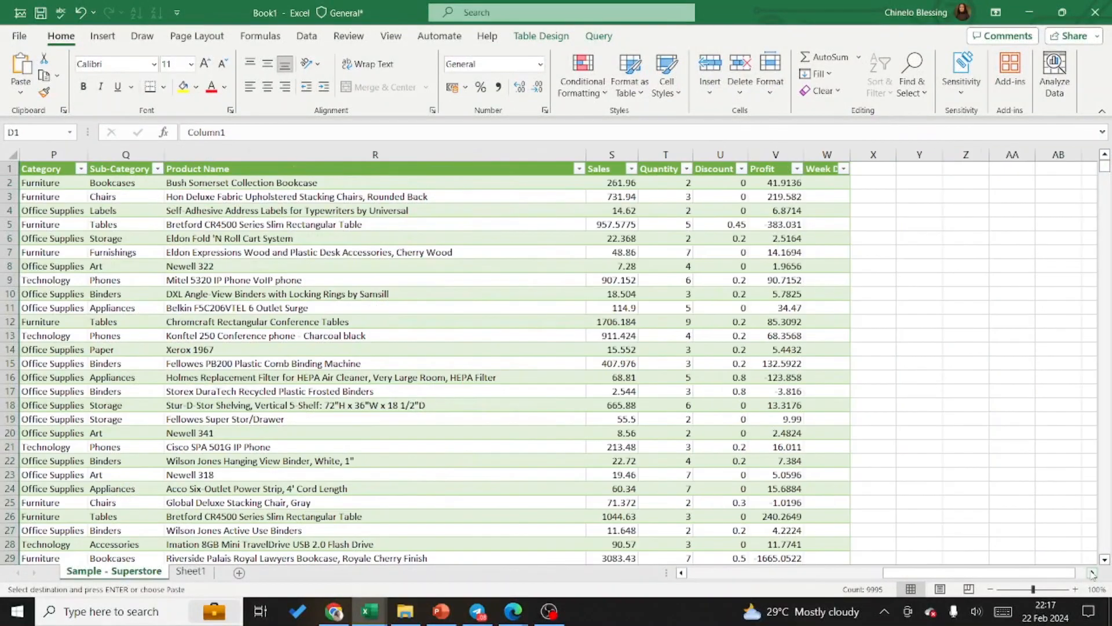
{"action": "left_click", "coordinate": [884, 150]}
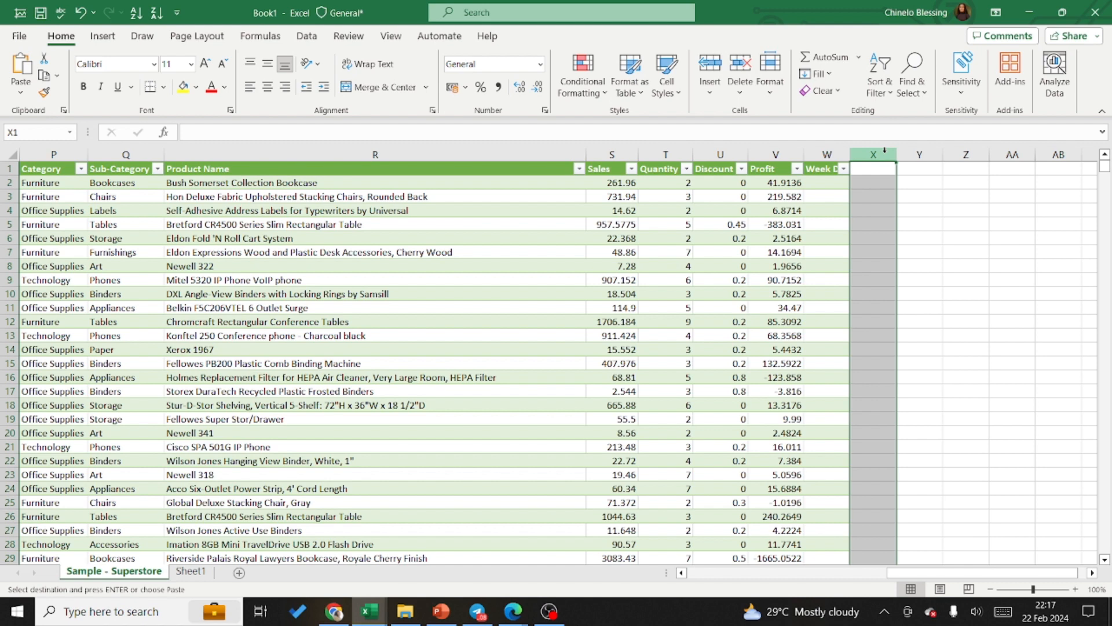
{"action": "key", "text": "ctrl+alt+v"}
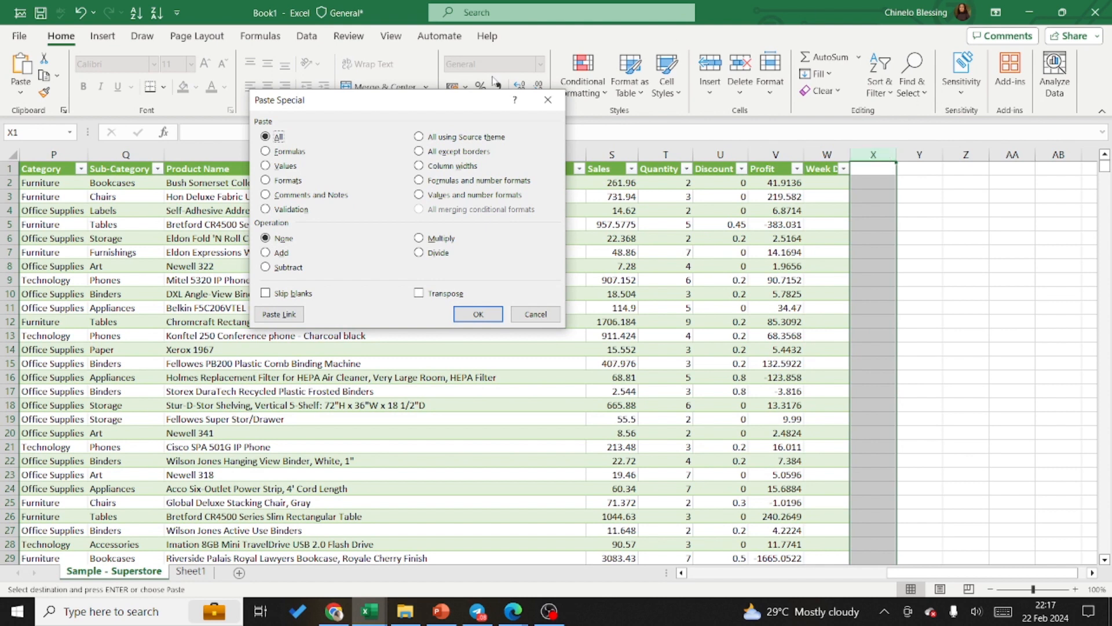
{"action": "left_click", "coordinate": [548, 104]}
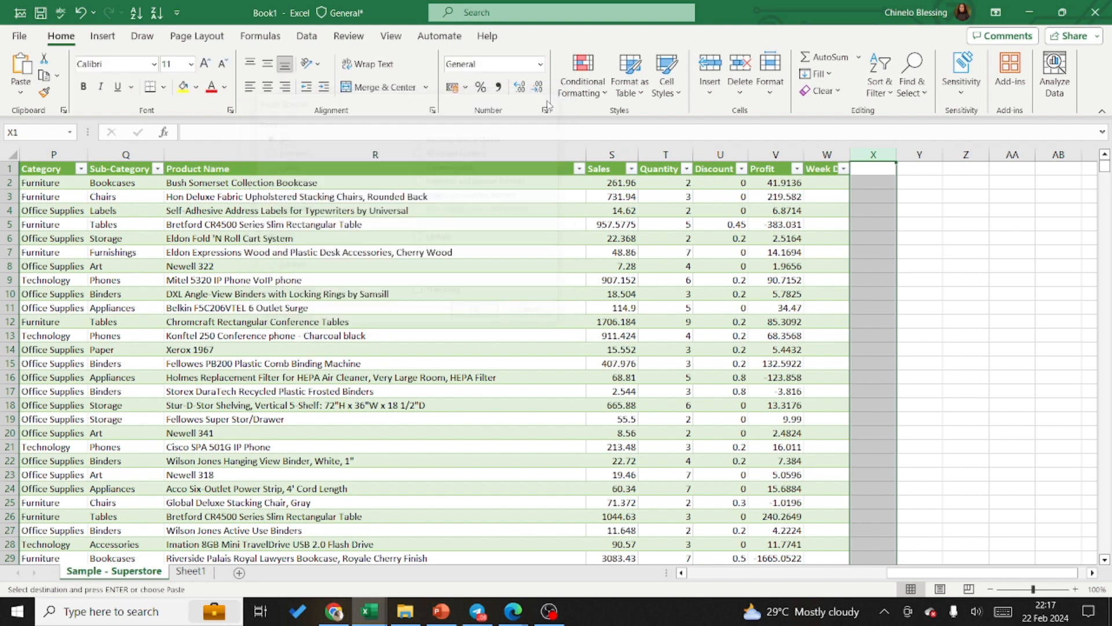
{"action": "left_click", "coordinate": [21, 65]}
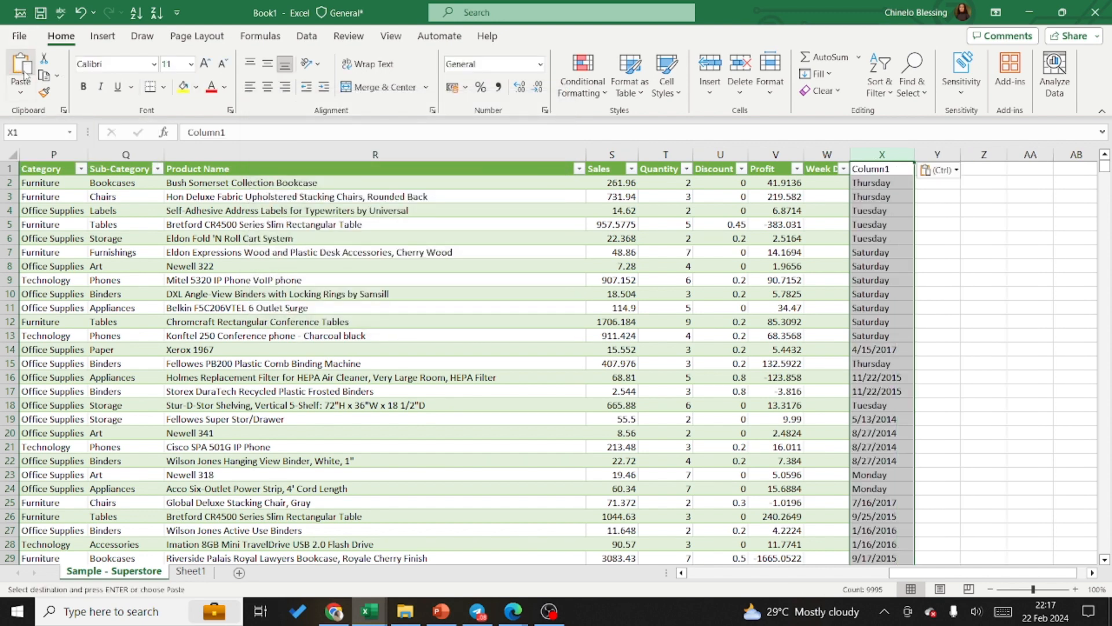
Step: Open the Paste Special options for the copied weekday column with column X as the destination
{"action": "left_click", "coordinate": [21, 94]}
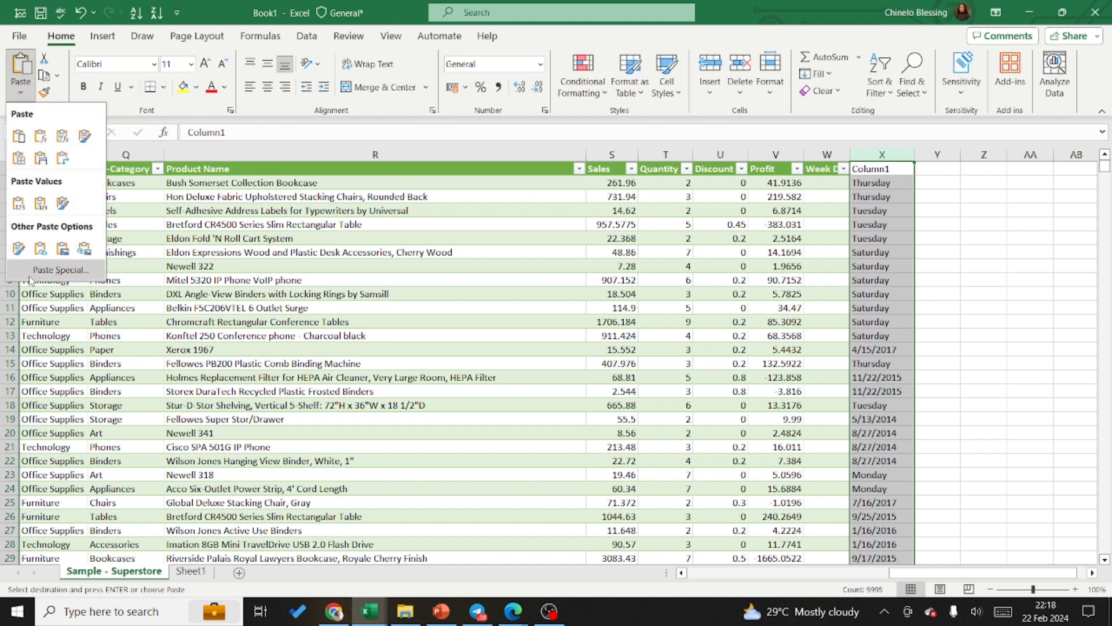
{"action": "left_click", "coordinate": [66, 275]}
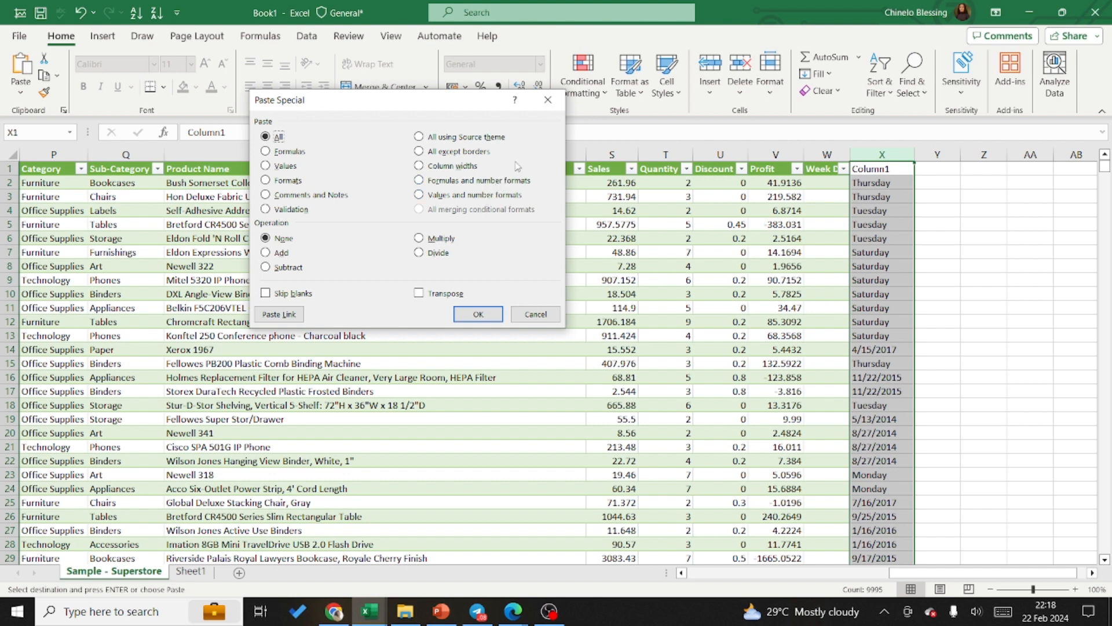
{"action": "left_click", "coordinate": [548, 100]}
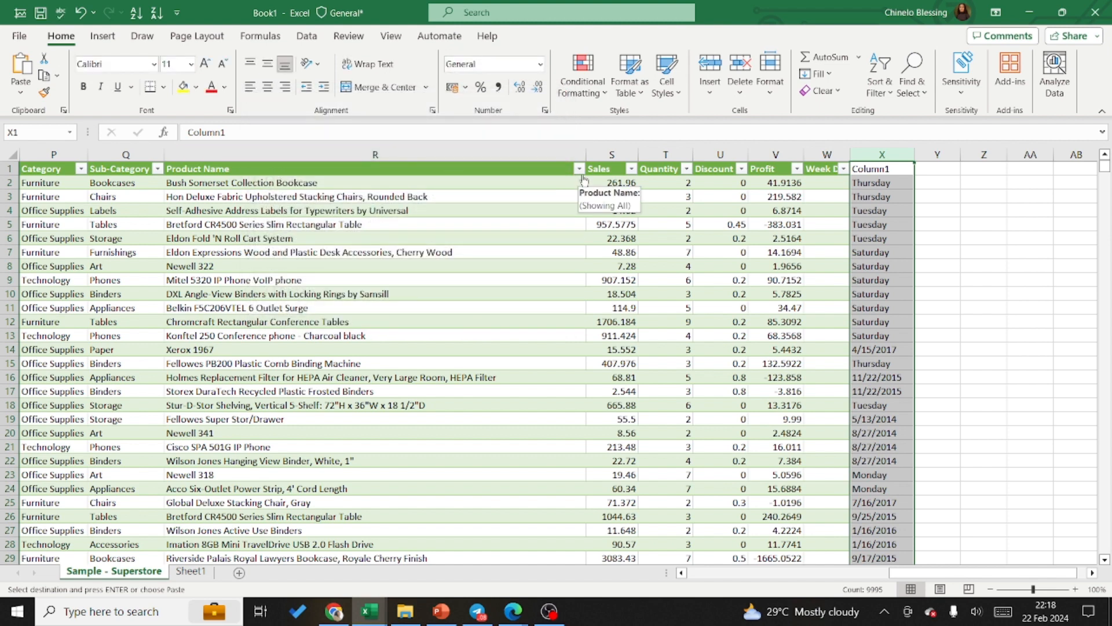
{"action": "key", "text": "ctrl+alt+v"}
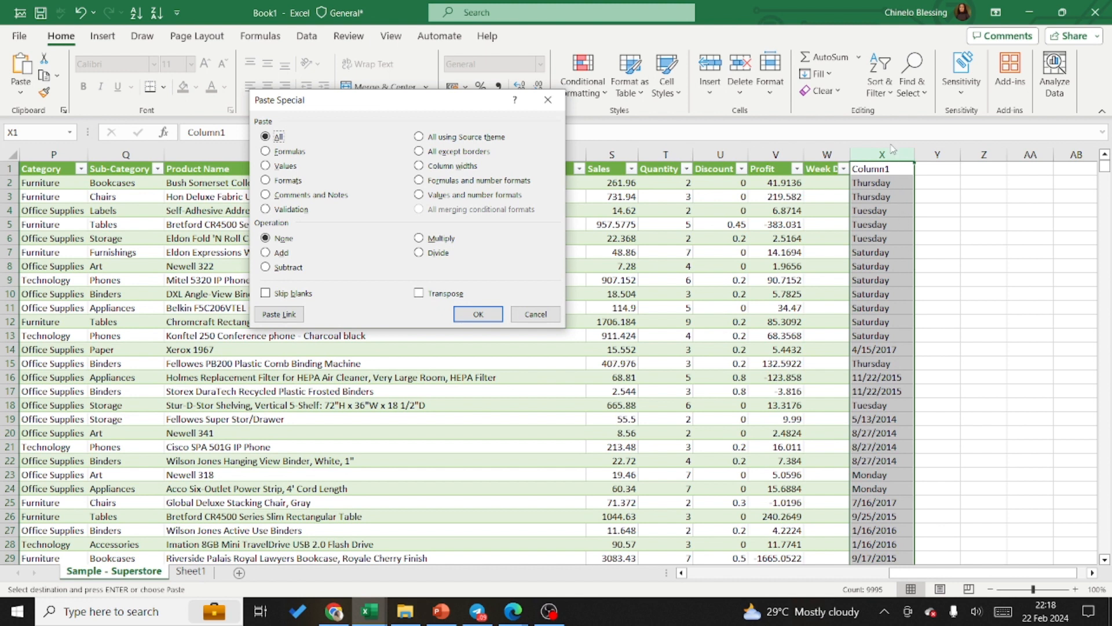
Step: Cancel the Paste Special options and clear the contents of the entire column X
{"action": "left_click", "coordinate": [536, 314]}
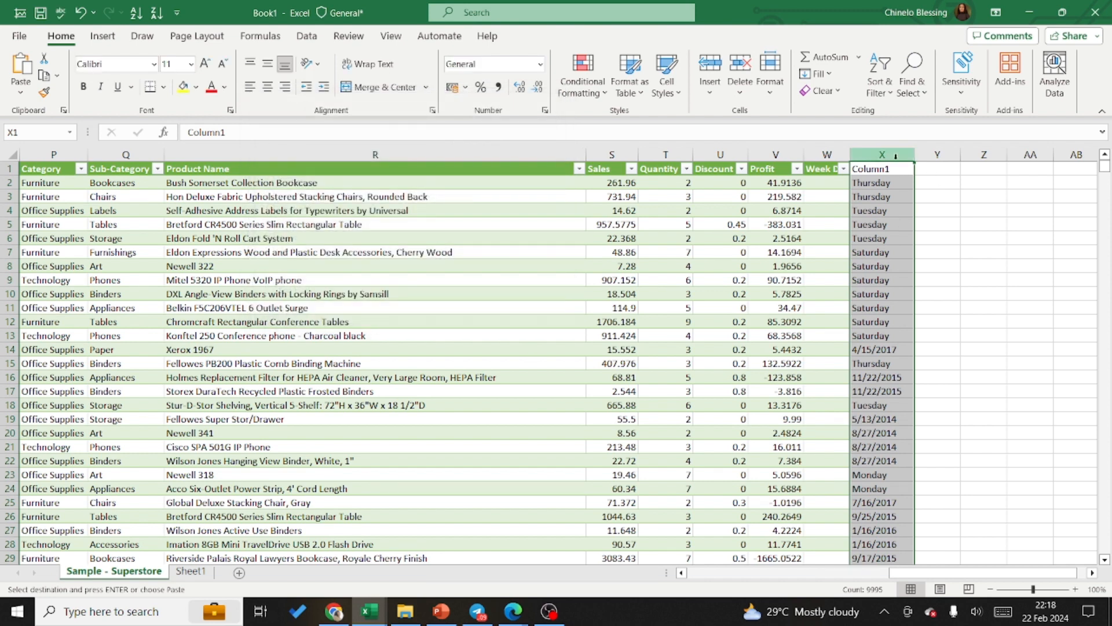
{"action": "right_click", "coordinate": [896, 155]}
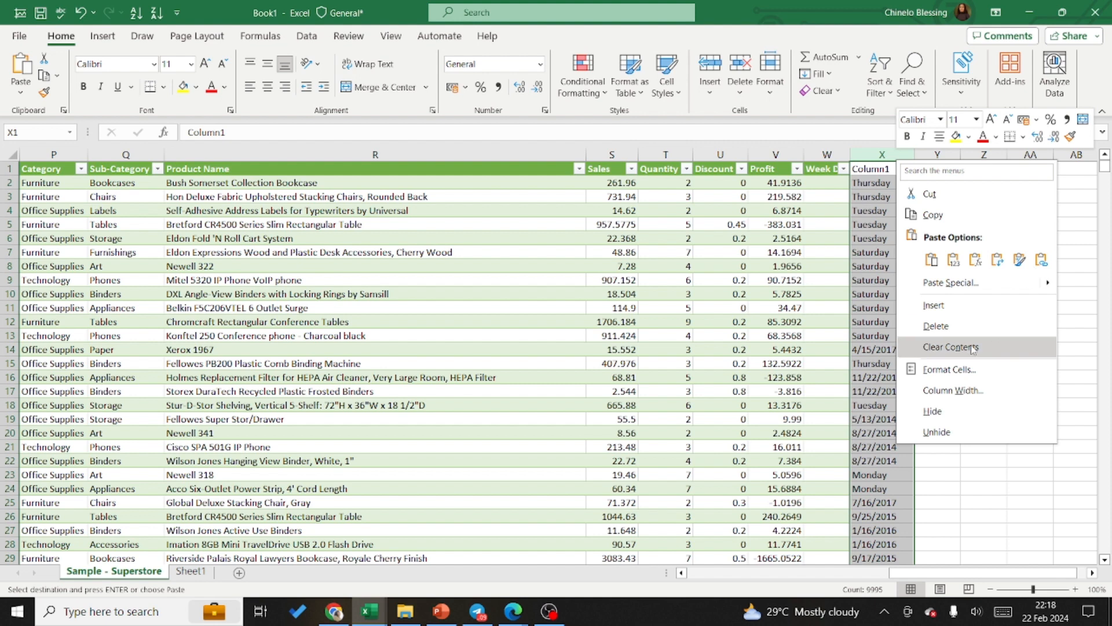
{"action": "left_click", "coordinate": [972, 346]}
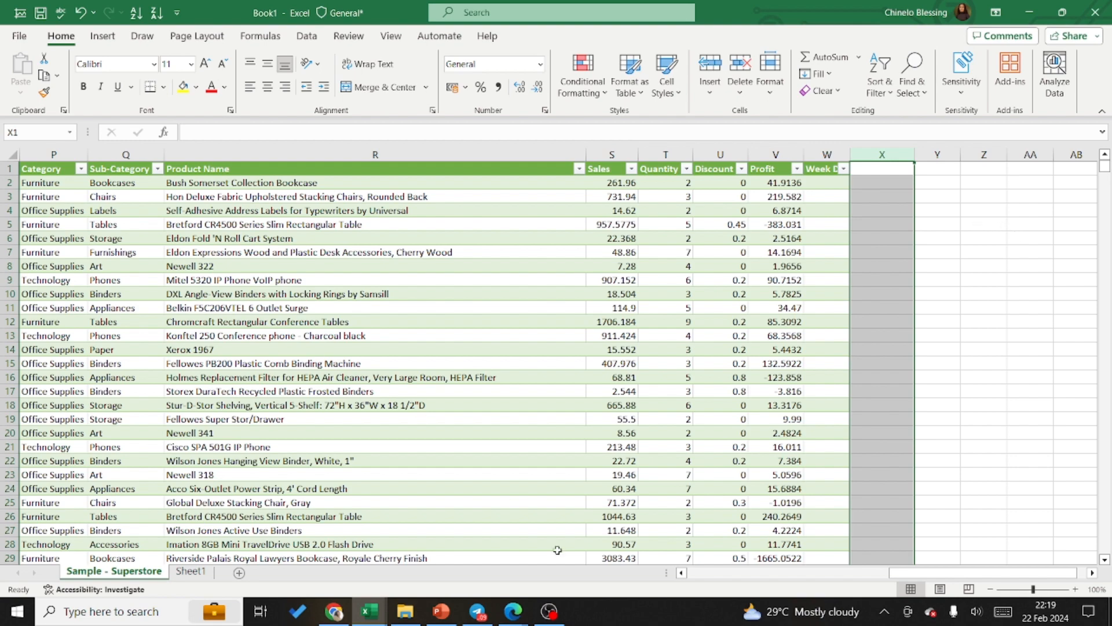
Step: Copy the whole Column1 weekday column D, located between Order Date and Ship Date
{"action": "left_click", "coordinate": [682, 573]}
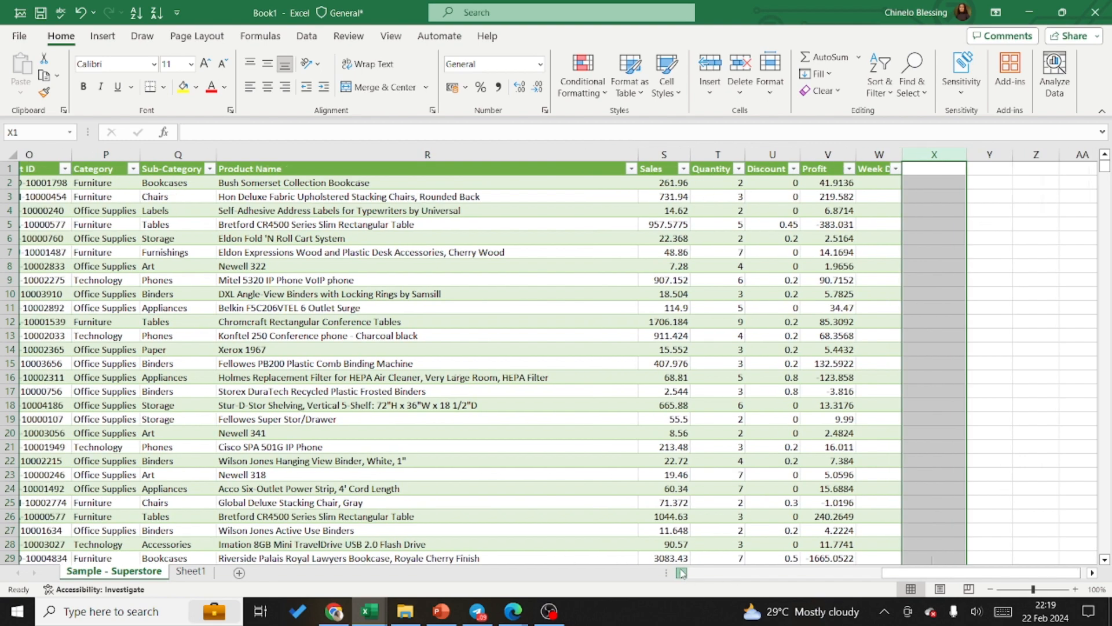
{"action": "left_click_drag", "start_coordinate": [682, 573], "coordinate": [681, 573]}
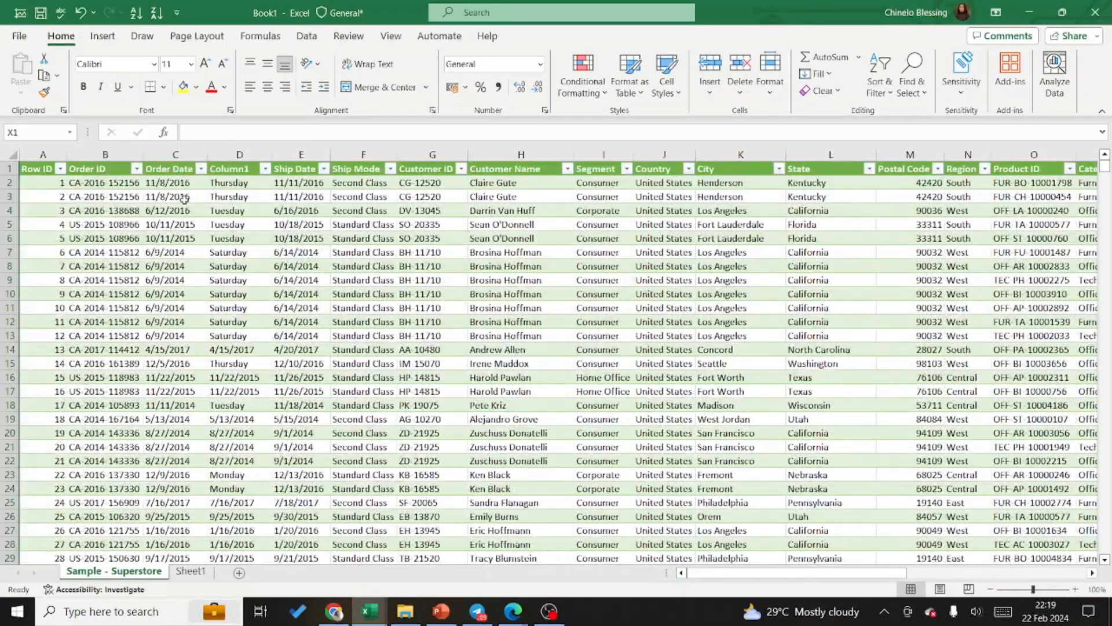
{"action": "left_click", "coordinate": [253, 152]}
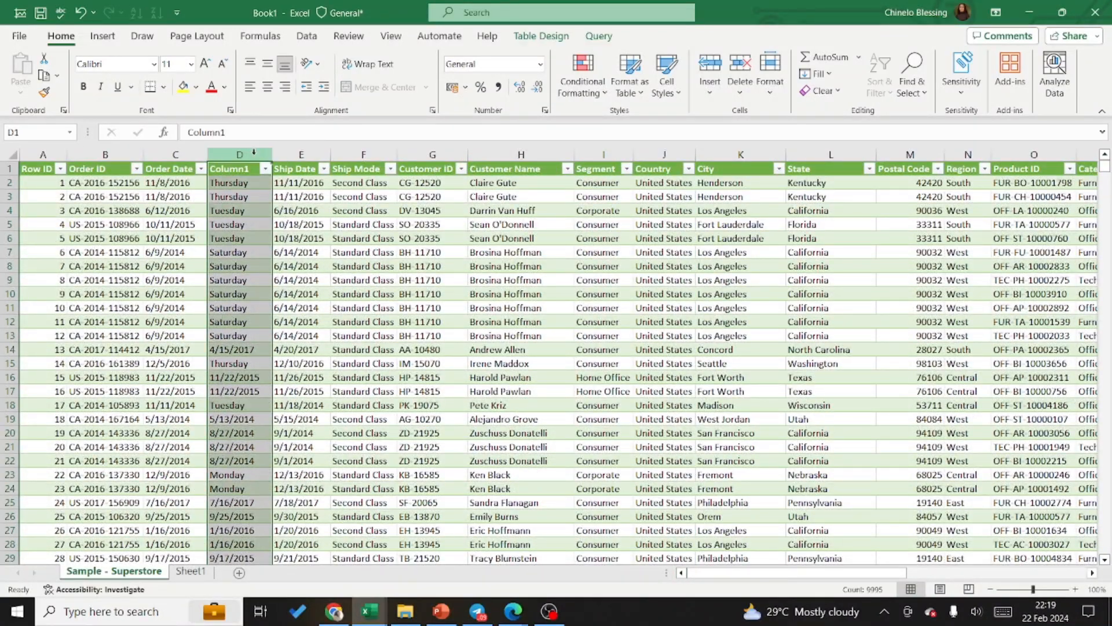
{"action": "key", "text": "ctrl+c"}
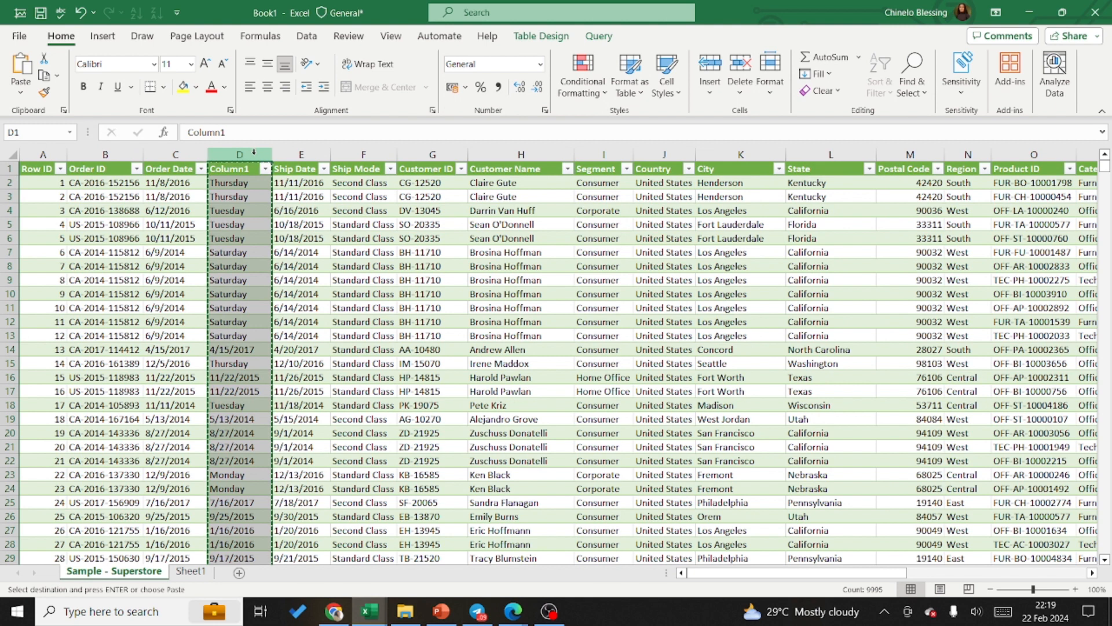
Step: Paste the copied weekday column into the empty column X using Paste Special with Values and number formats
{"action": "left_click", "coordinate": [1091, 574]}
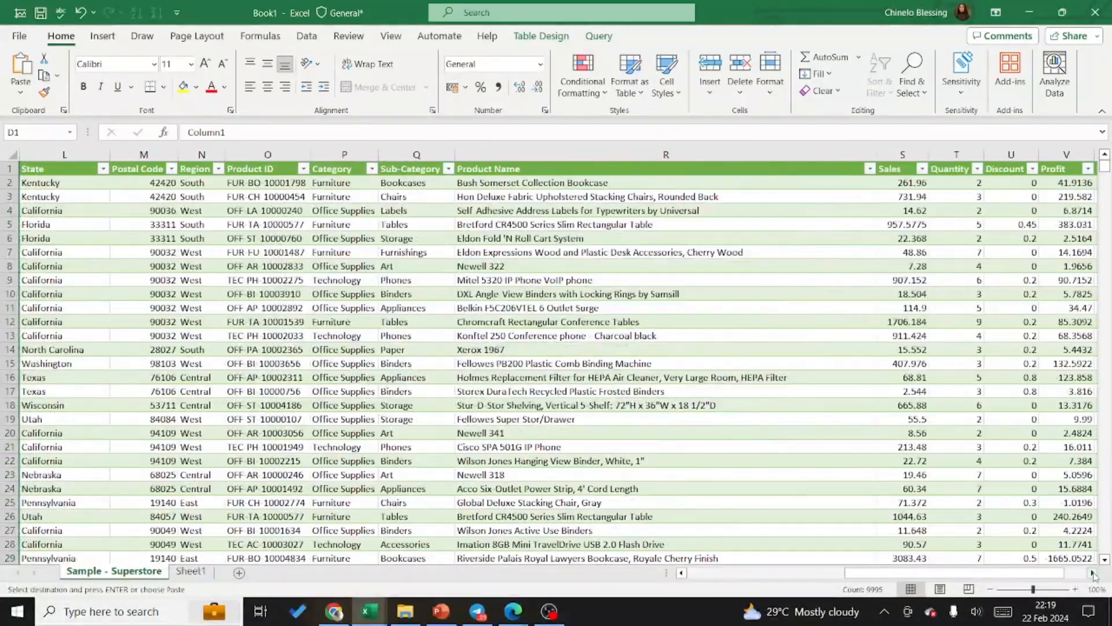
{"action": "left_click", "coordinate": [1093, 573]}
{"action": "left_click", "coordinate": [1093, 574]}
{"action": "left_click", "coordinate": [1093, 574]}
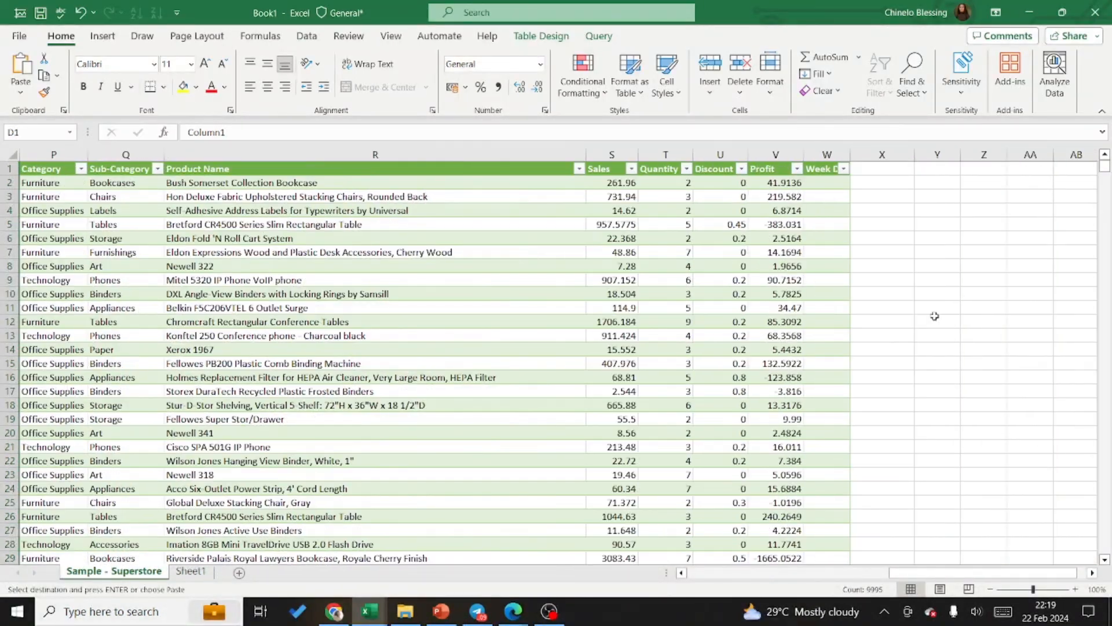
{"action": "left_click", "coordinate": [900, 150]}
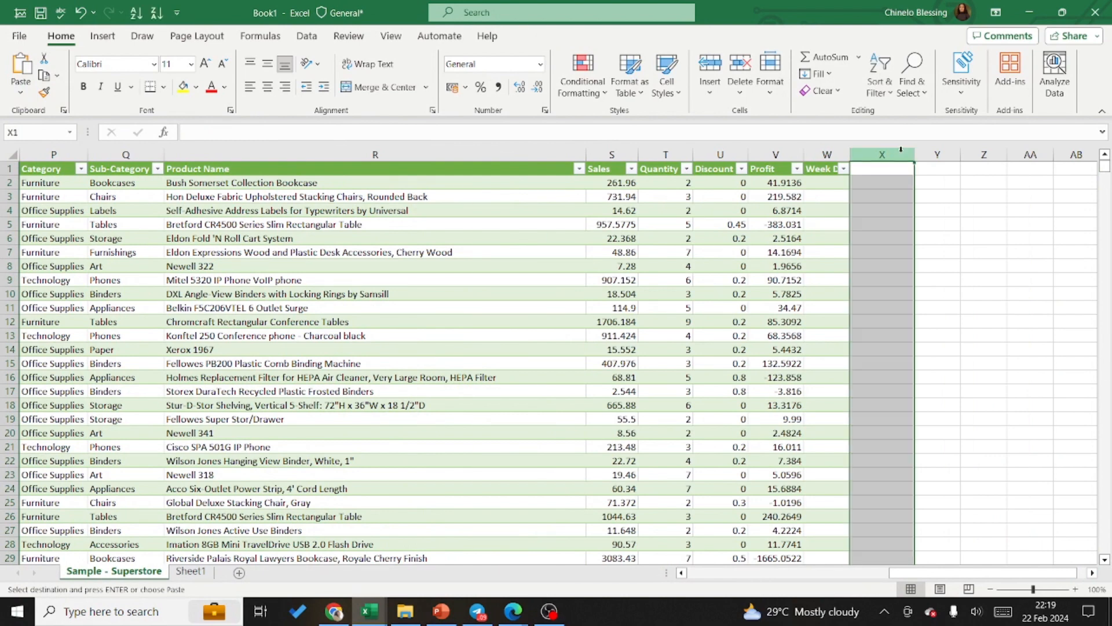
{"action": "key", "text": "ctrl+alt+v"}
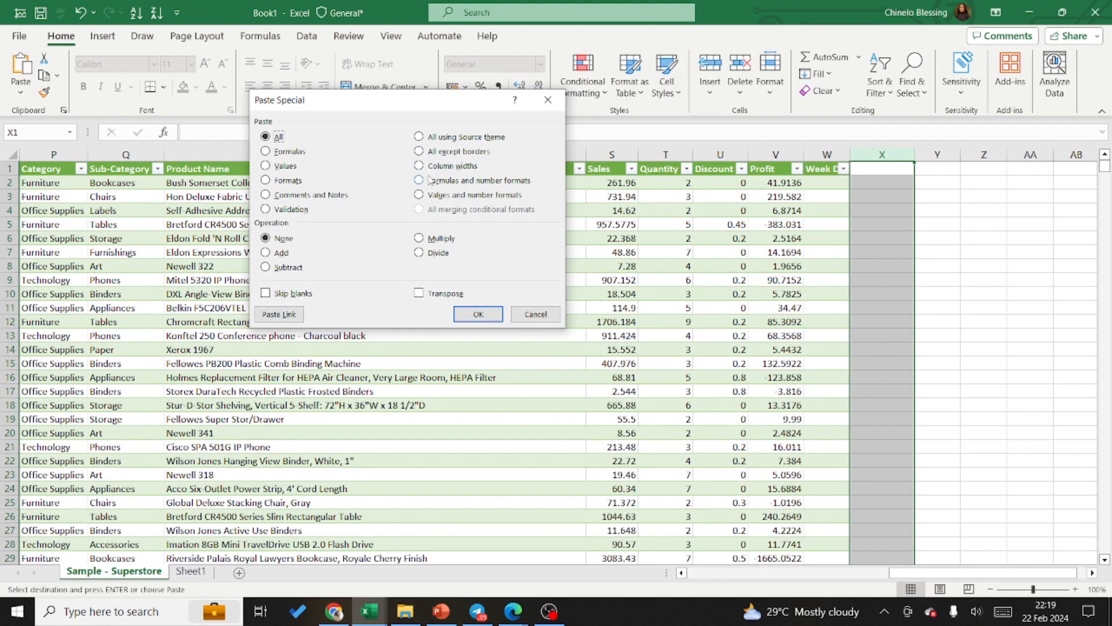
{"action": "left_click", "coordinate": [417, 196]}
{"action": "left_click", "coordinate": [477, 314]}
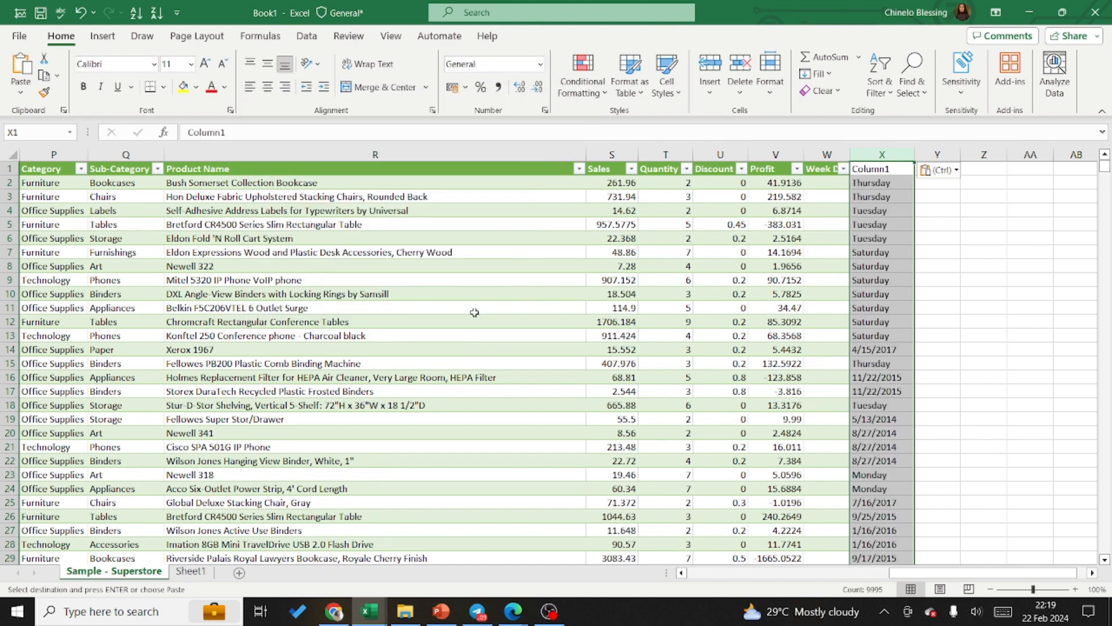
Step: Rename the header in cell X1 as Week Day
{"action": "double_click", "coordinate": [892, 169]}
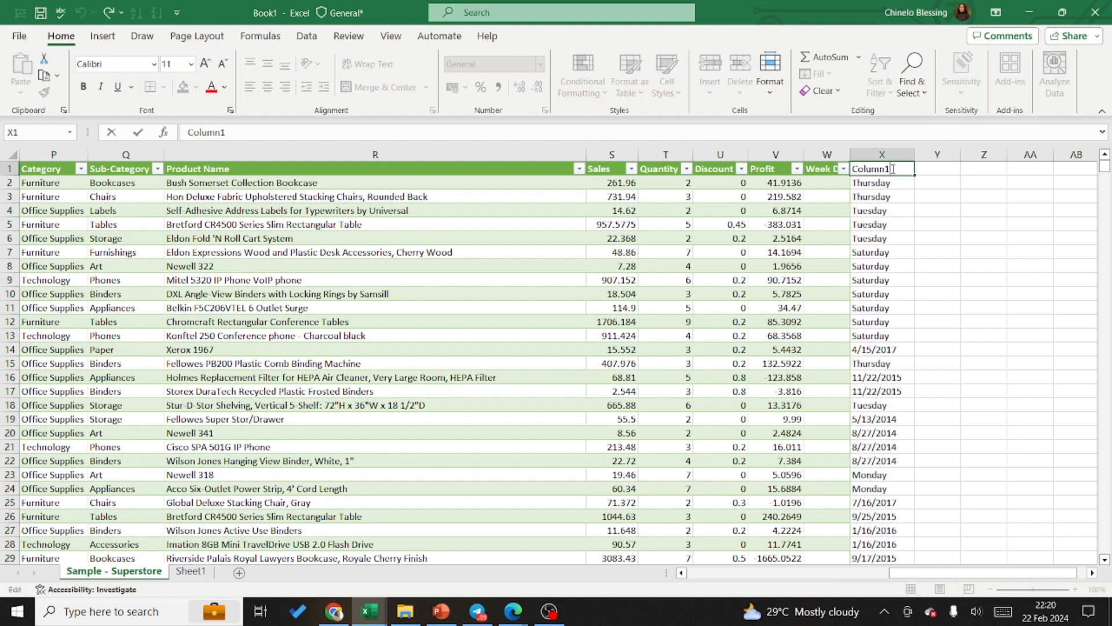
{"action": "left_click_drag", "start_coordinate": [893, 169], "coordinate": [848, 177]}
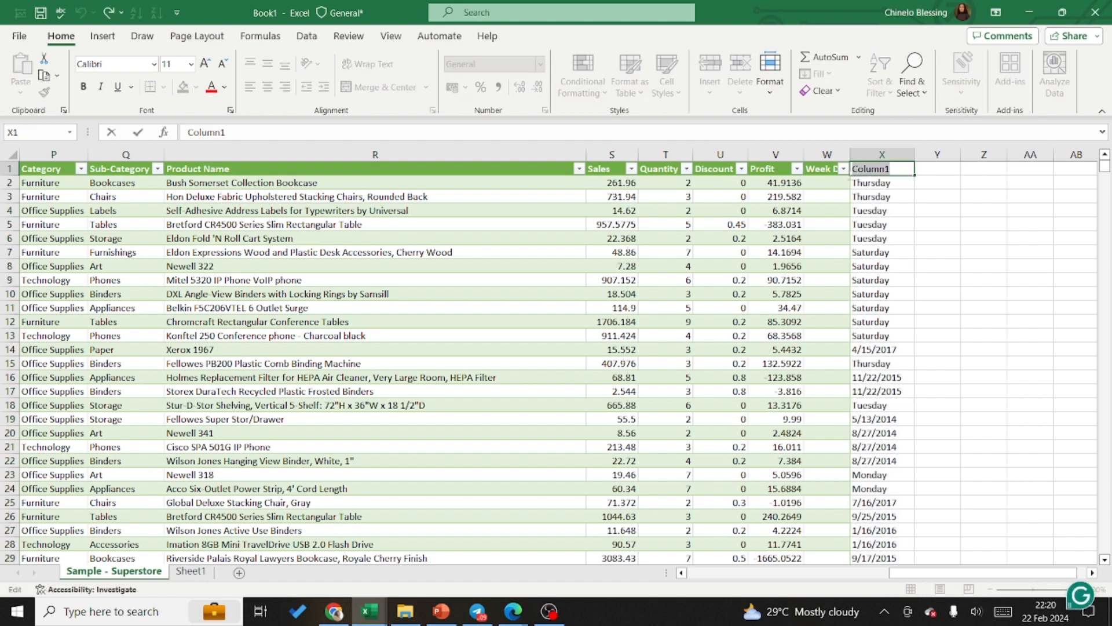
{"action": "type", "text": "Wee"}
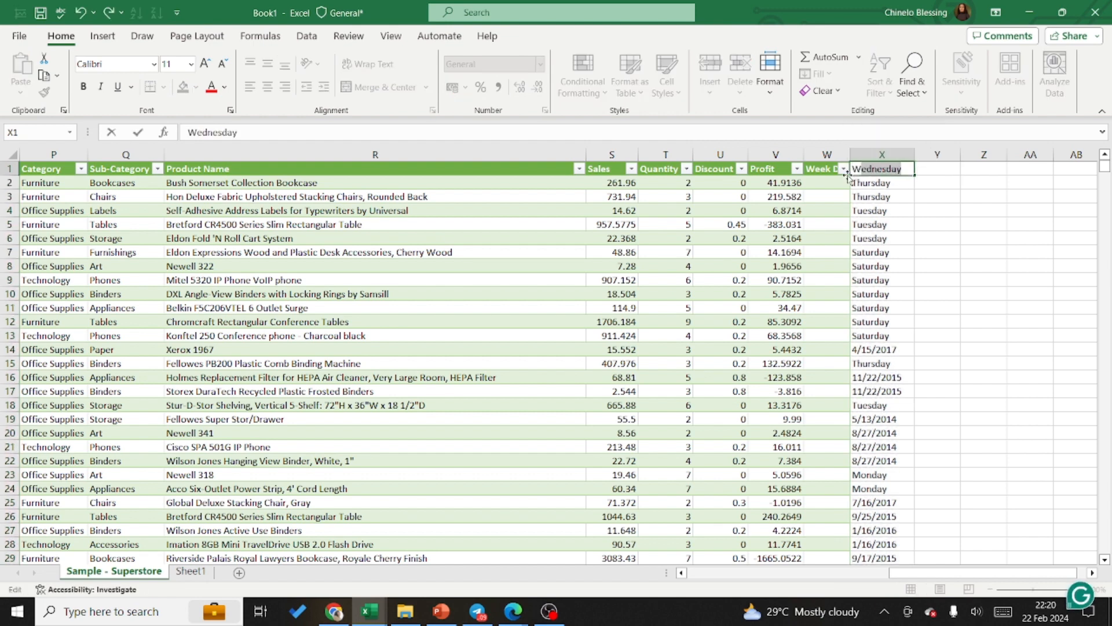
{"action": "type", "text": "k"}
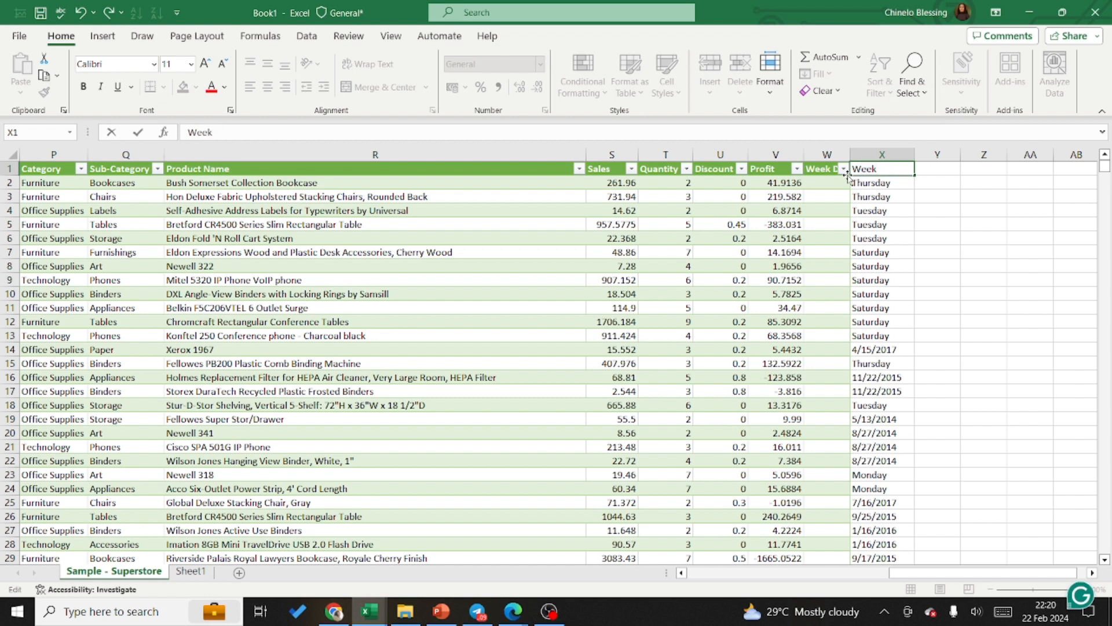
{"action": "type", "text": " Day"}
{"action": "key", "text": "Return"}
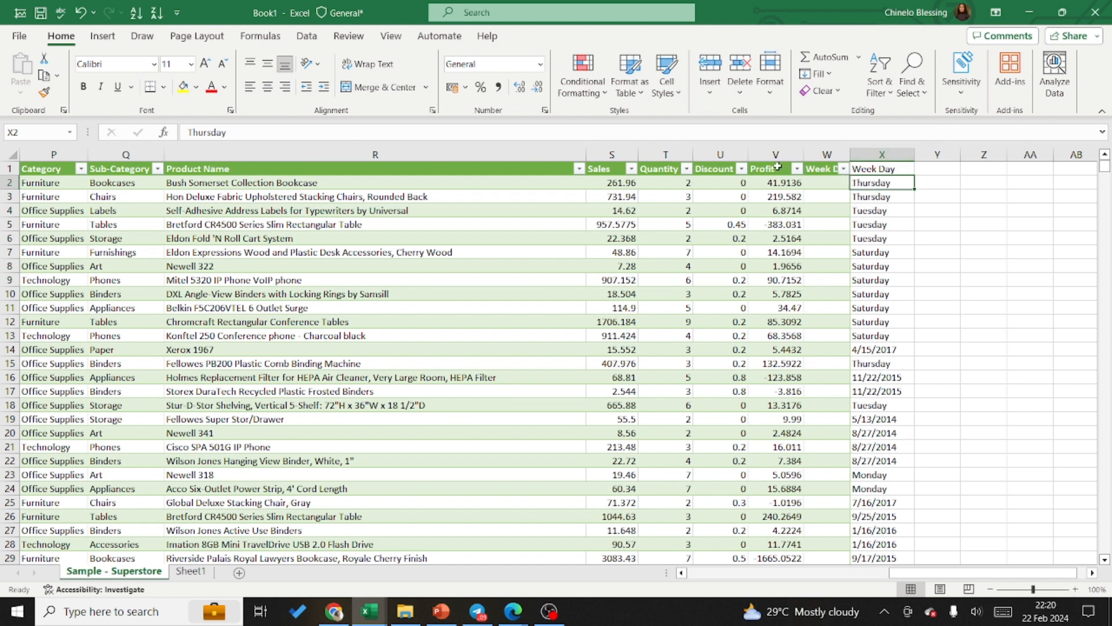
Step: Delete the entire Order Date column C and check the pasted Week Day values beside the table
{"action": "left_click", "coordinate": [823, 179]}
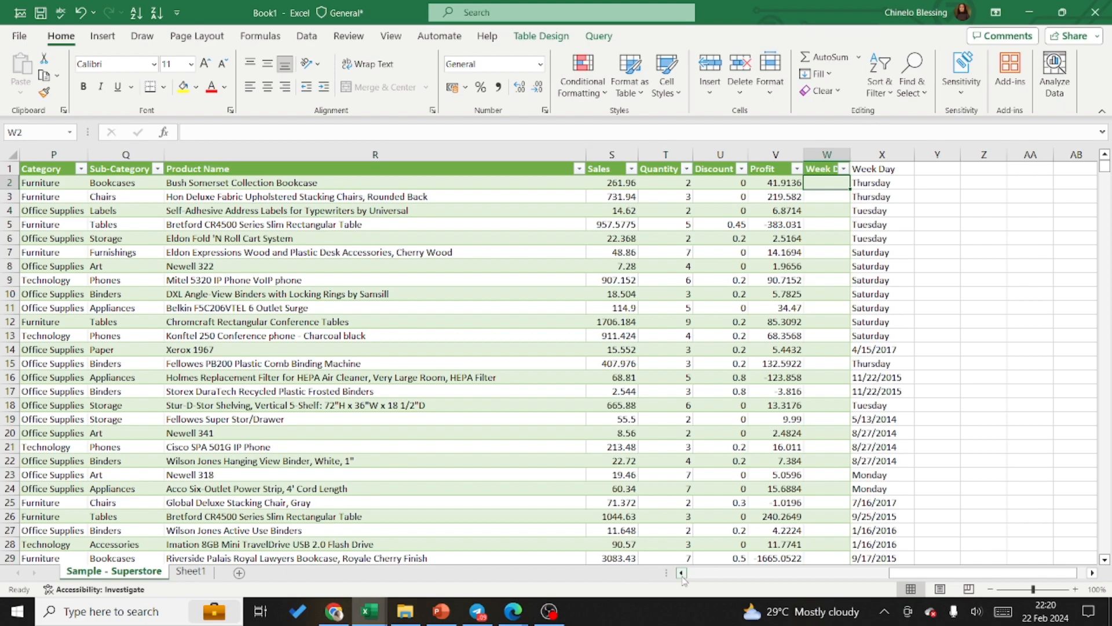
{"action": "left_click", "coordinate": [682, 573]}
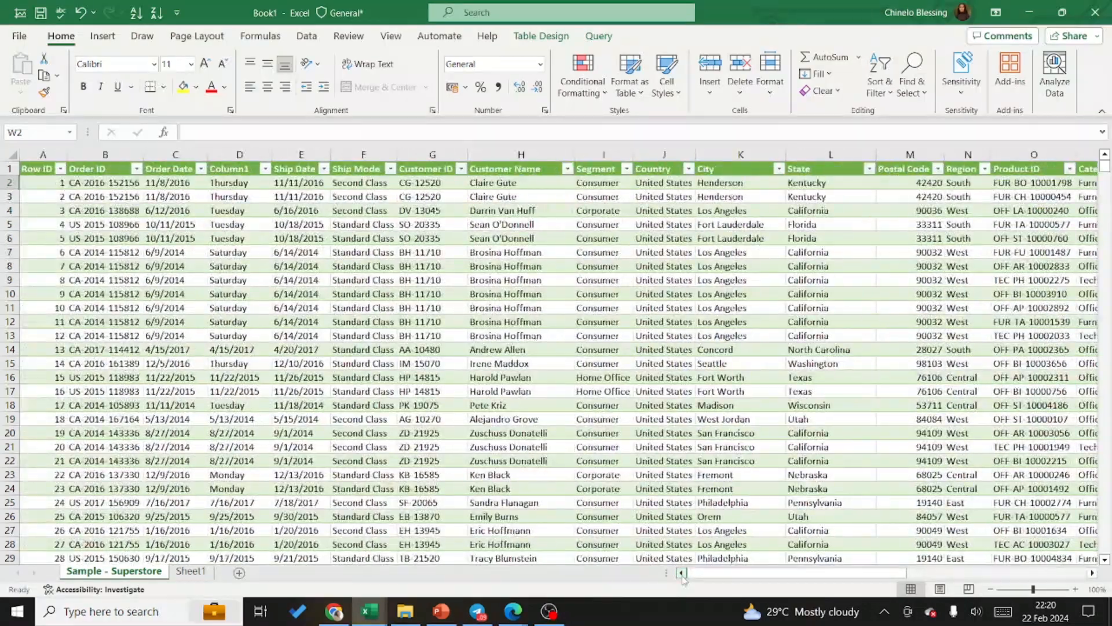
{"action": "left_click", "coordinate": [189, 151]}
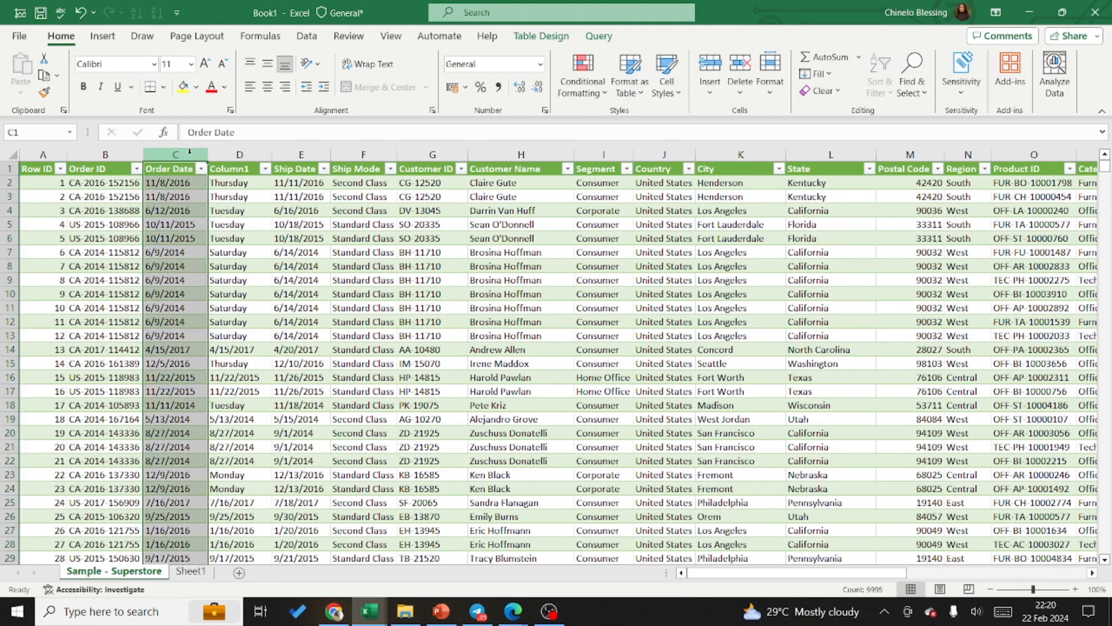
{"action": "right_click", "coordinate": [189, 151]}
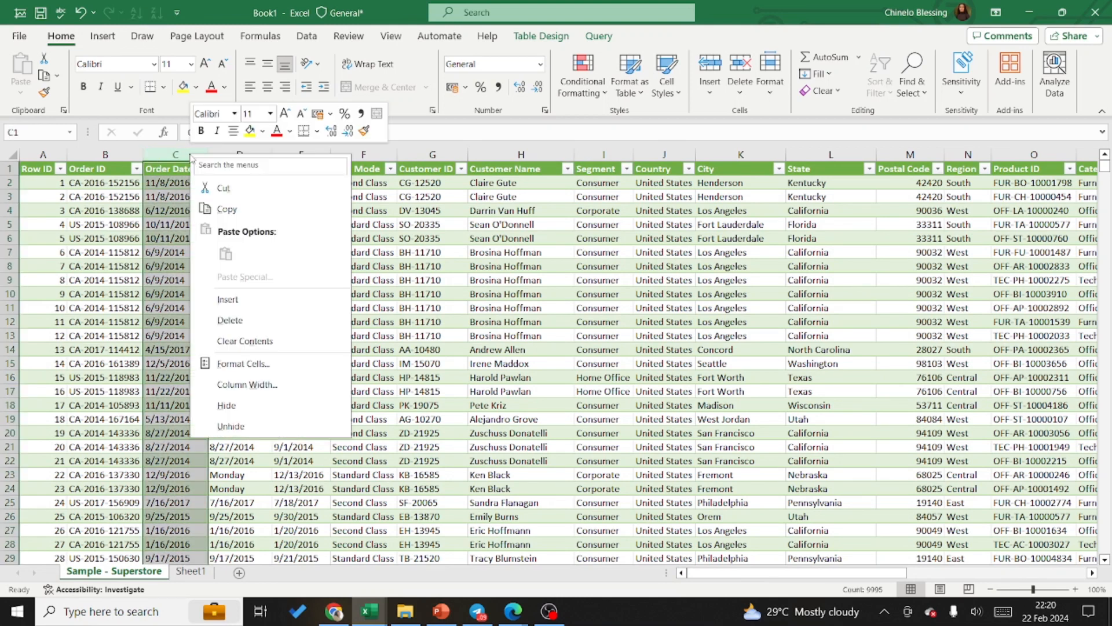
{"action": "left_click", "coordinate": [238, 323]}
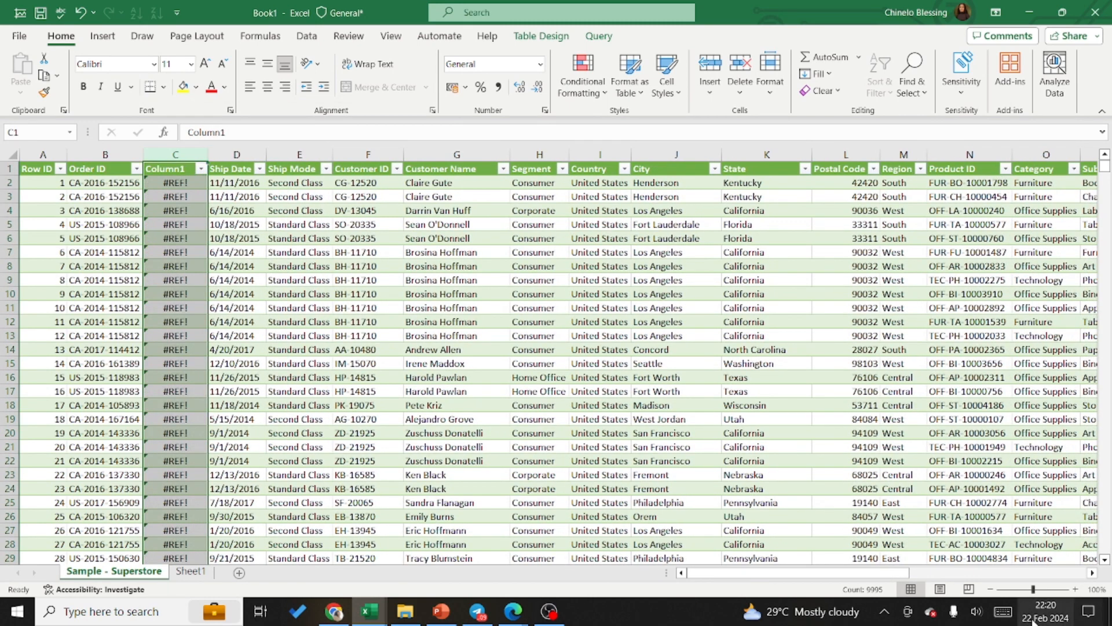
{"action": "left_click", "coordinate": [1092, 575]}
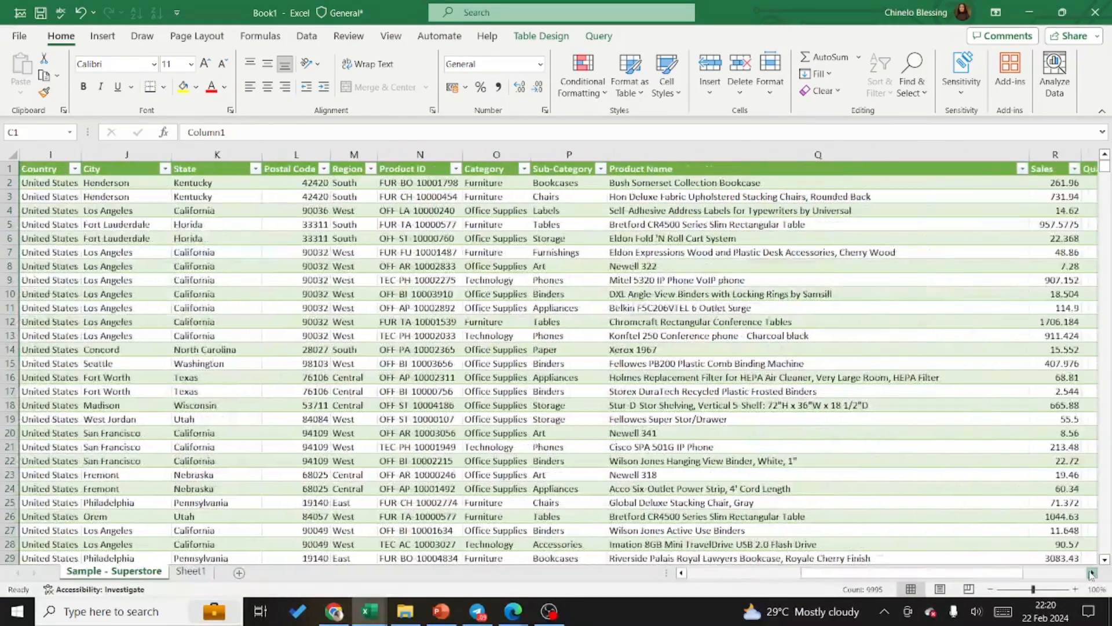
{"action": "left_click", "coordinate": [1091, 575]}
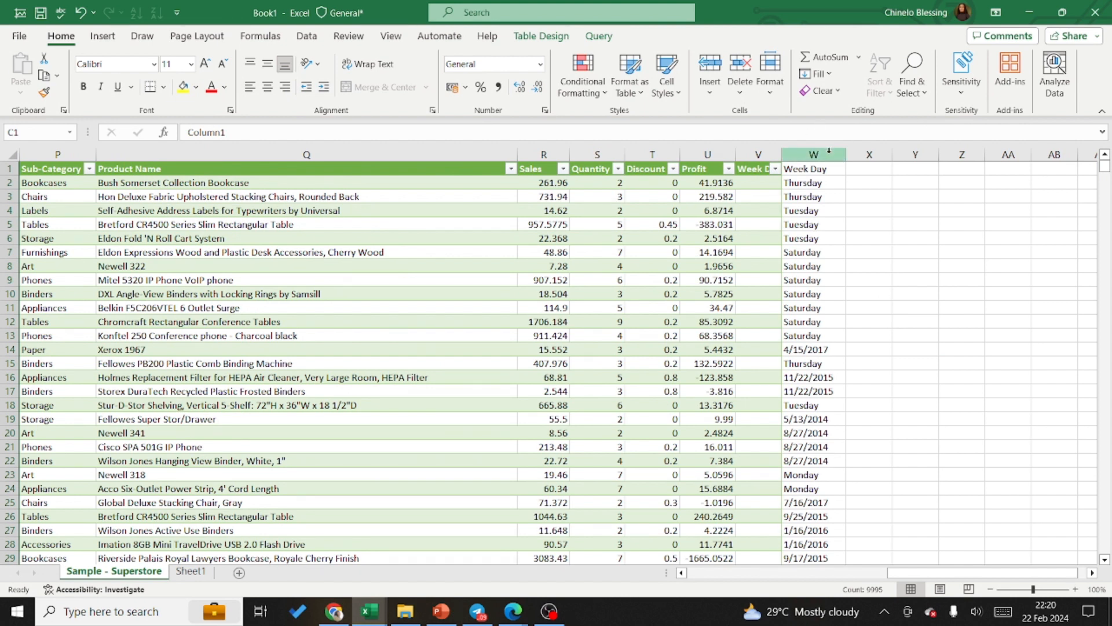
{"action": "left_click_drag", "start_coordinate": [828, 152], "coordinate": [685, 151]}
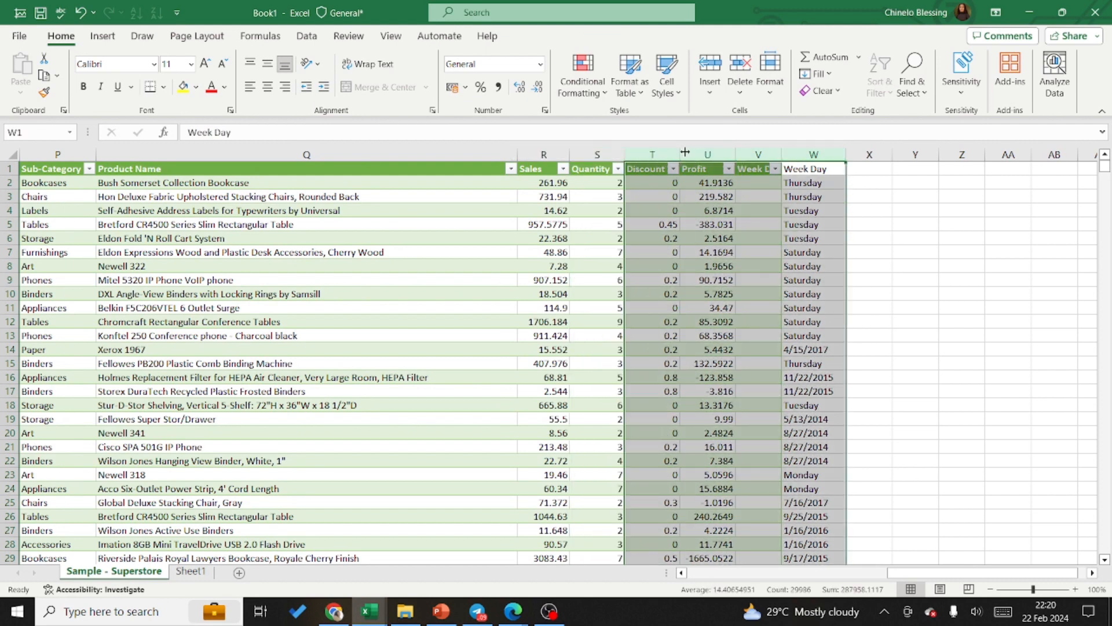
{"action": "left_click", "coordinate": [816, 154]}
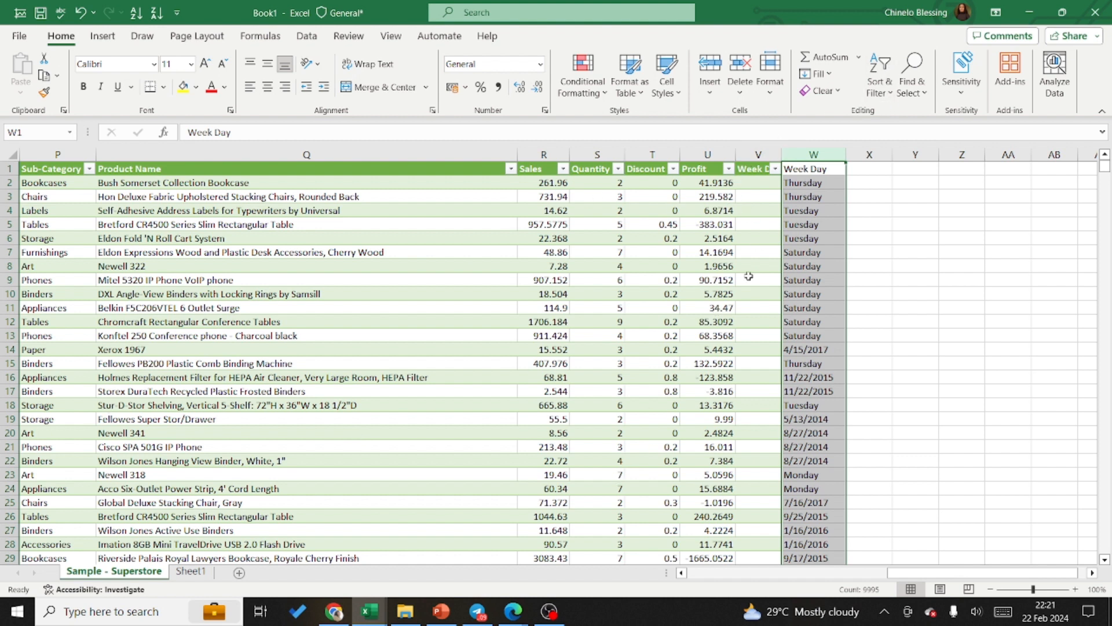
Step: Undo the deletion of the Order Date column
{"action": "left_click", "coordinate": [681, 573]}
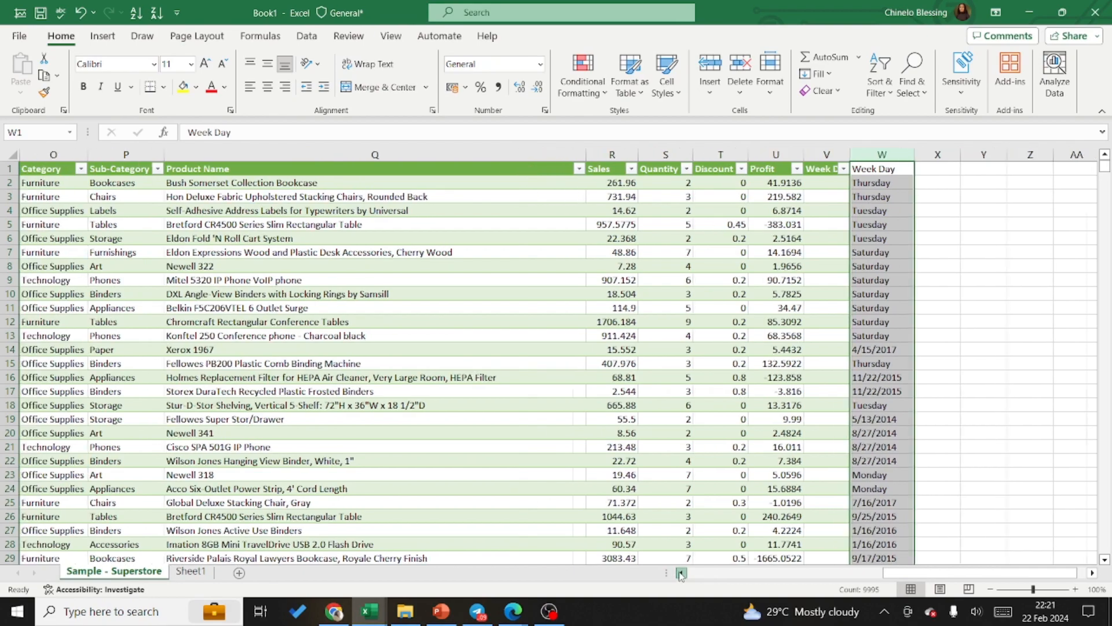
{"action": "left_click_drag", "start_coordinate": [681, 574], "coordinate": [680, 574]}
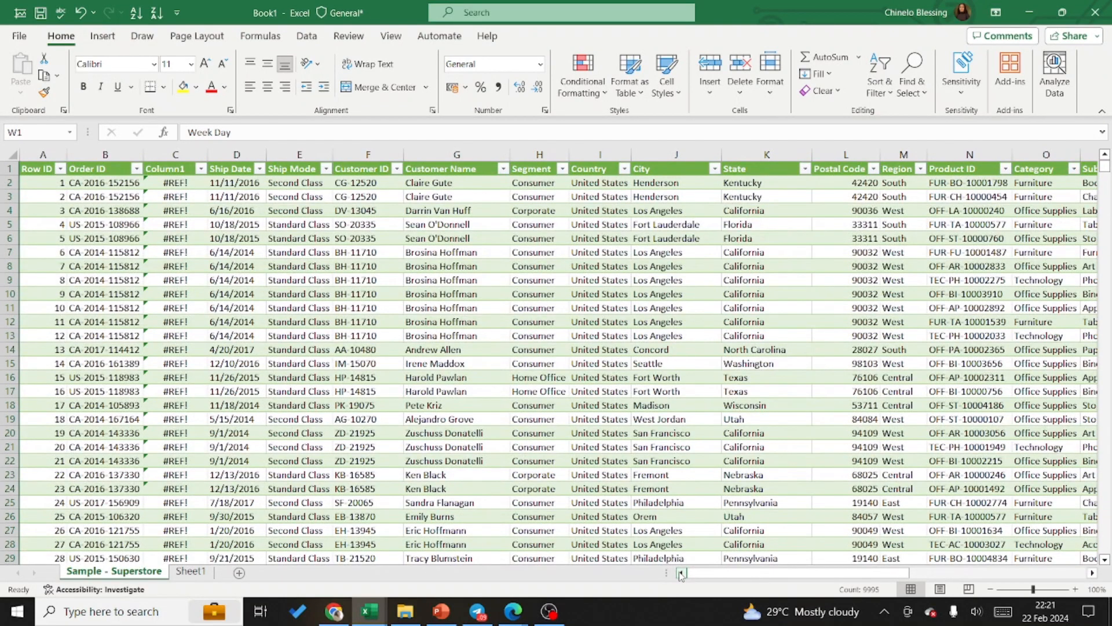
{"action": "key", "text": "ctrl+z"}
{"action": "key", "text": "ctrl+z"}
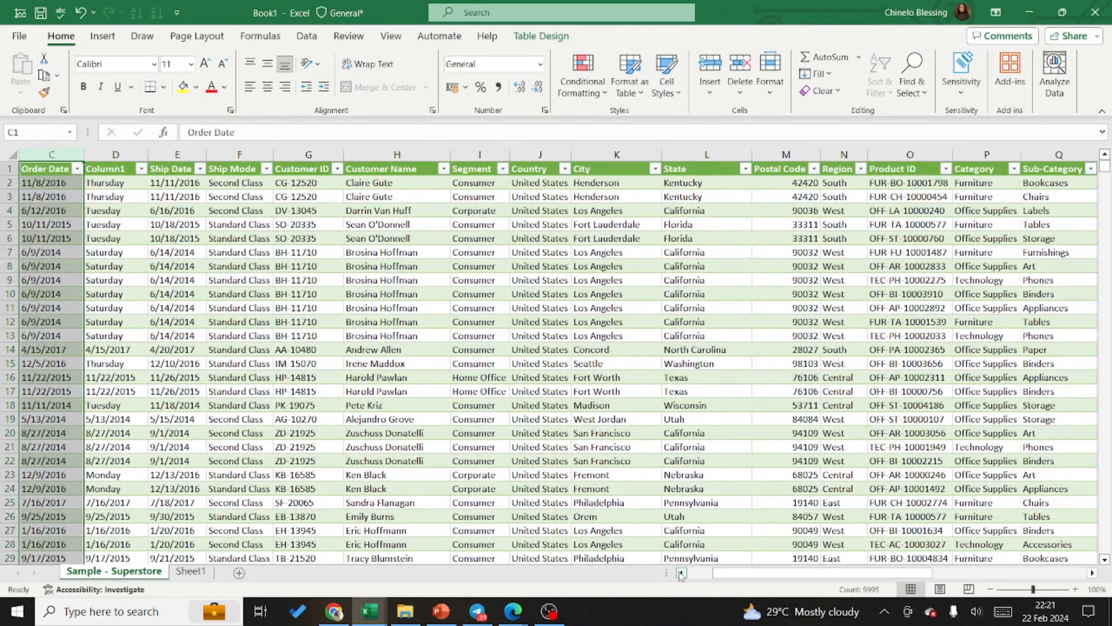
Step: Try to paste the copied weekday column D into the table's Week Day column W using Paste Special with Values and number formats
{"action": "left_click", "coordinate": [126, 152]}
{"action": "key", "text": "ctrl+c"}
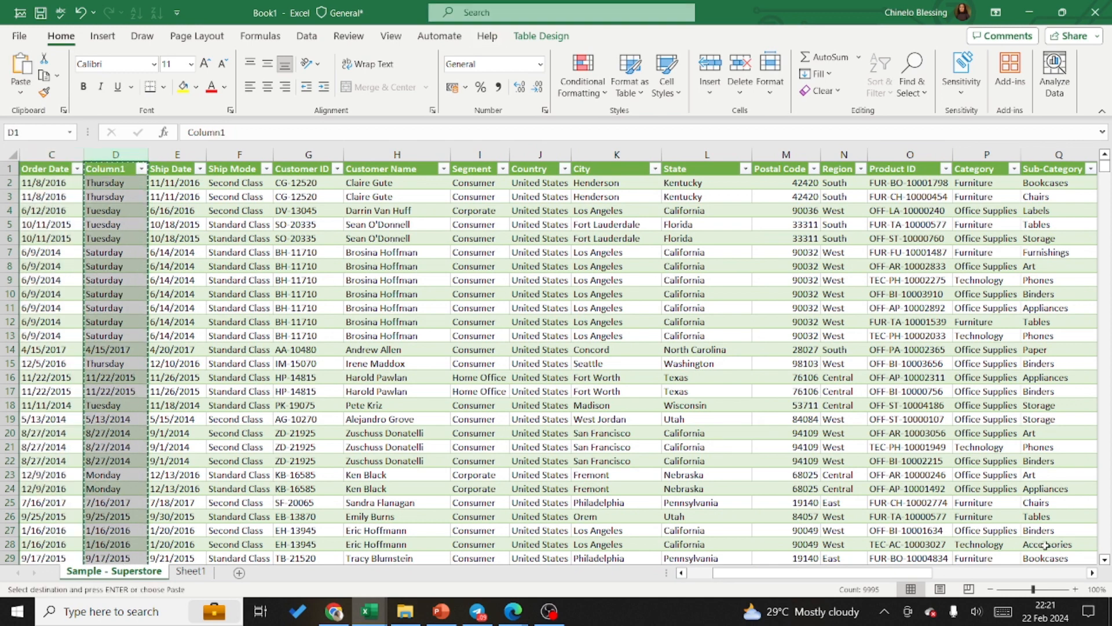
{"action": "left_click", "coordinate": [1093, 573]}
{"action": "left_click", "coordinate": [1093, 573]}
{"action": "double_click", "coordinate": [1094, 572]}
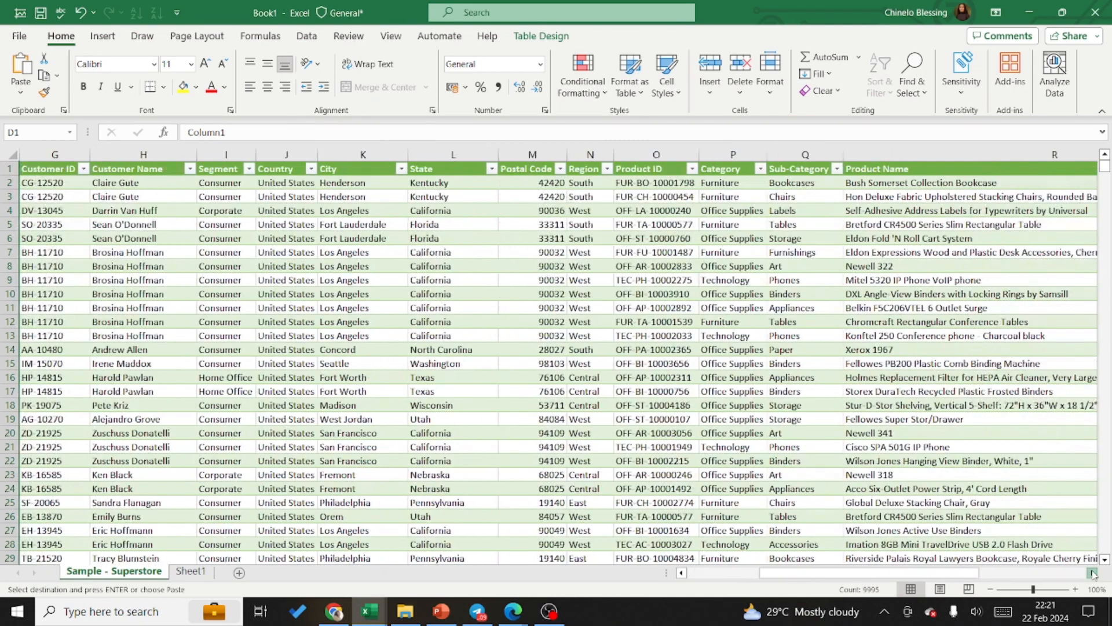
{"action": "double_click", "coordinate": [1093, 573]}
{"action": "triple_click", "coordinate": [1093, 572]}
{"action": "triple_click", "coordinate": [1094, 573]}
{"action": "left_click", "coordinate": [1093, 573]}
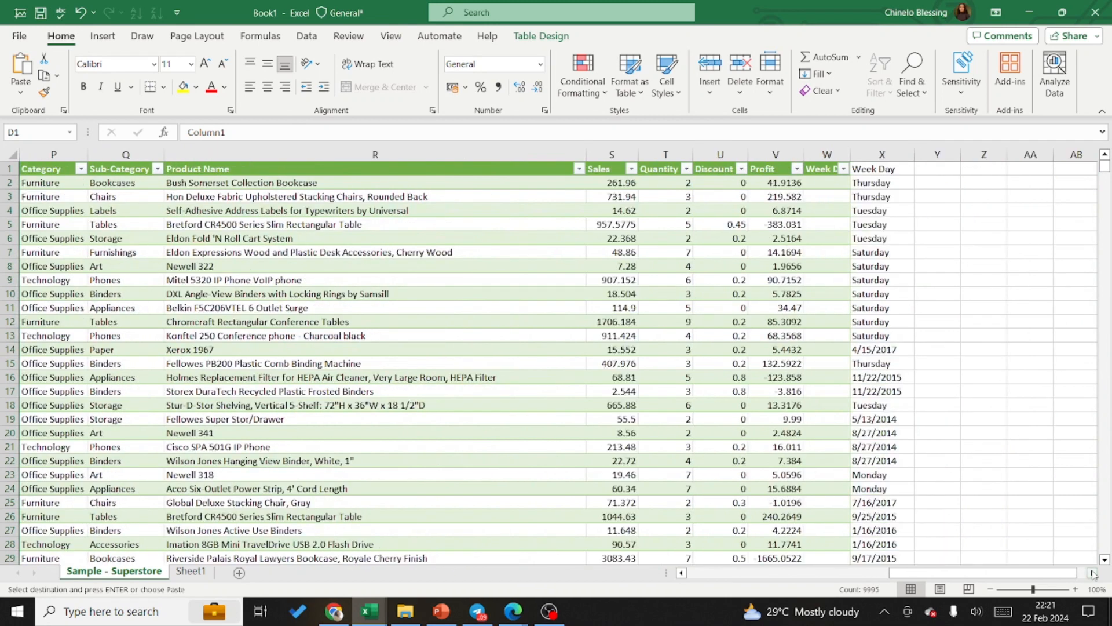
{"action": "left_click", "coordinate": [839, 155]}
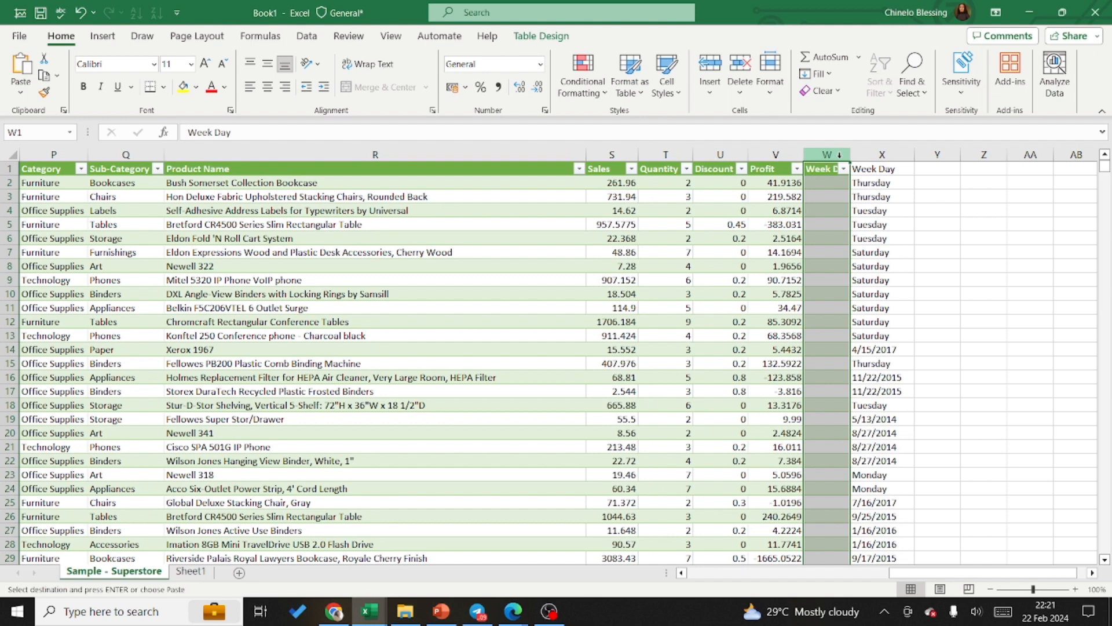
{"action": "key", "text": "ctrl+alt+v"}
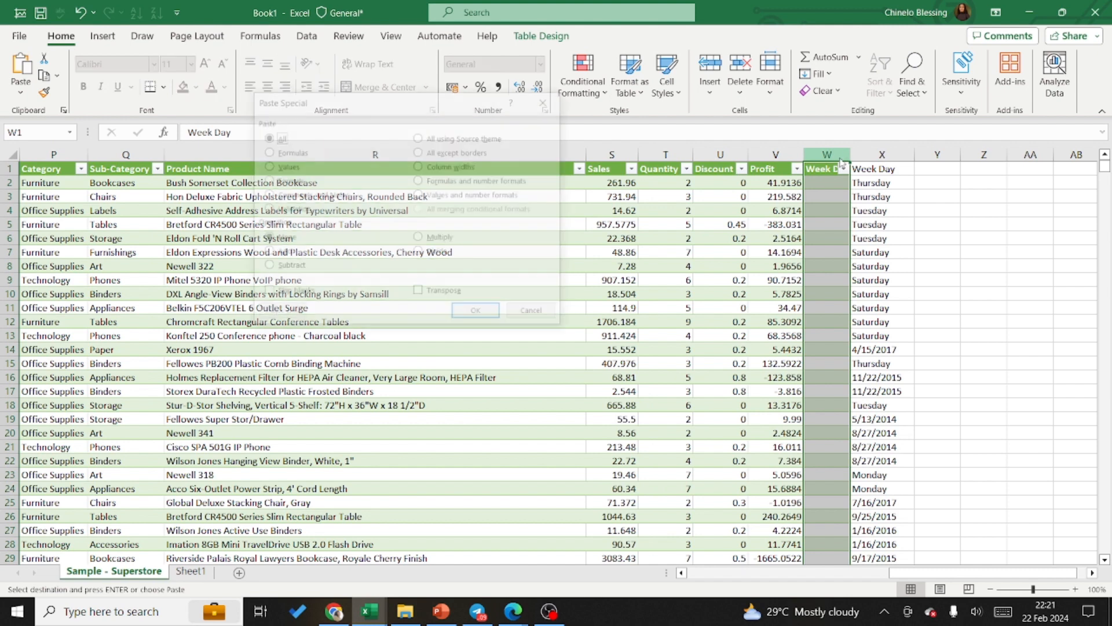
{"action": "left_click", "coordinate": [419, 196]}
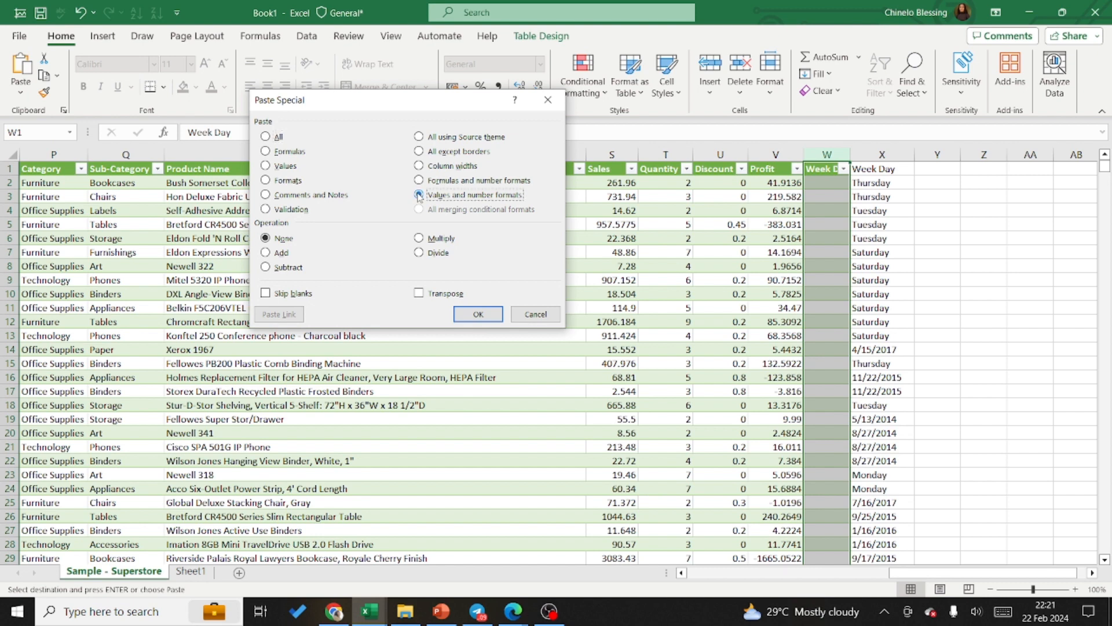
{"action": "left_click", "coordinate": [478, 314]}
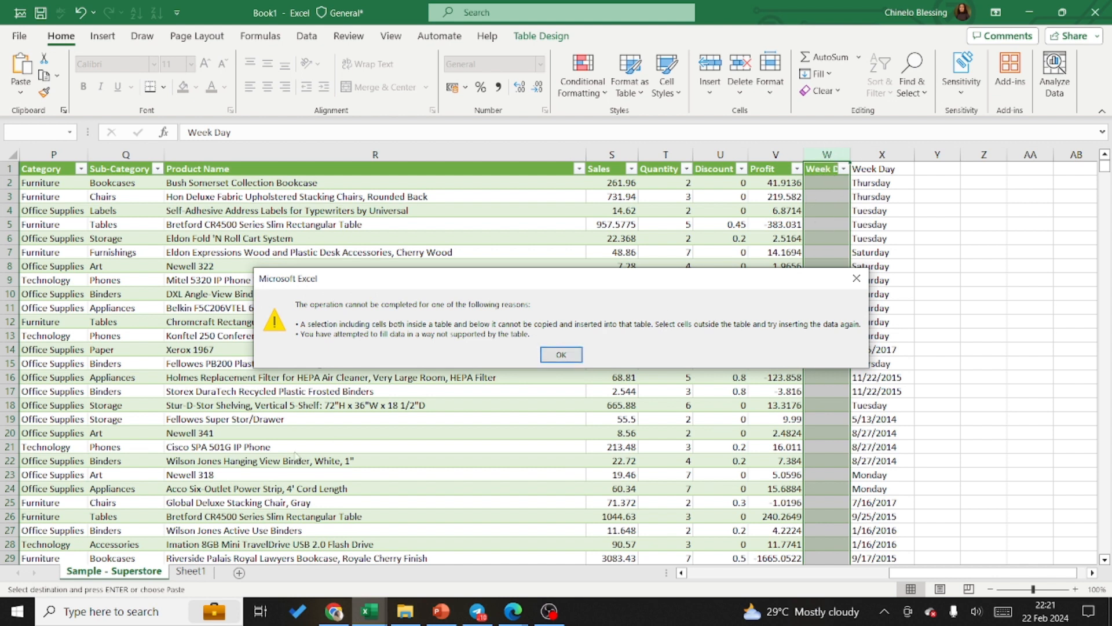
{"action": "left_click", "coordinate": [560, 355]}
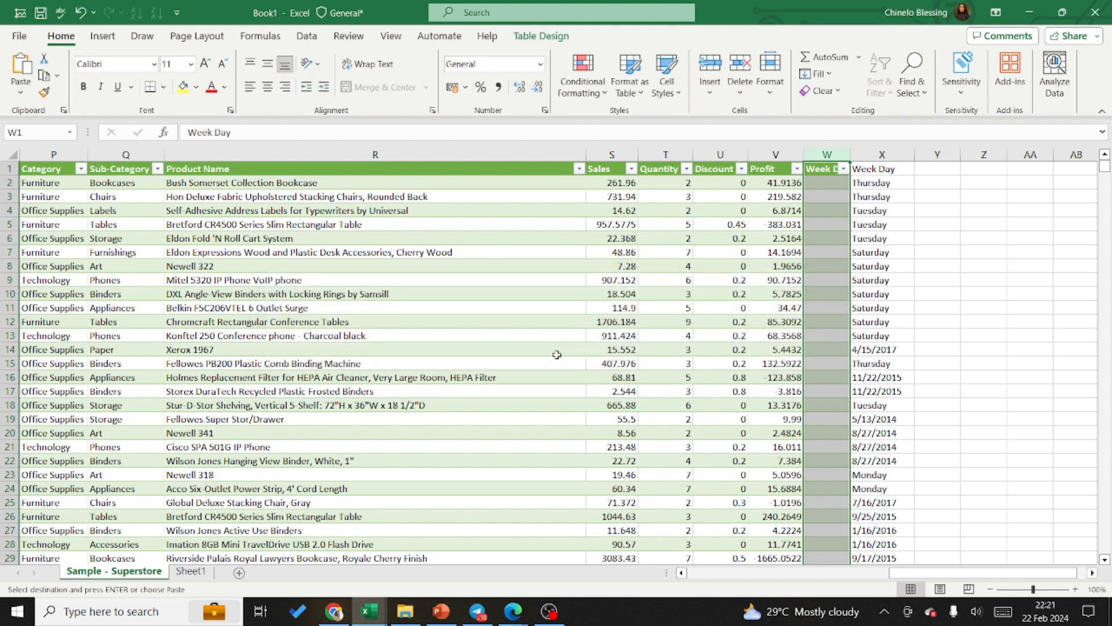
Step: Review the number format categories in the Format Cells settings for header cell X1, leaving the header text as it is
{"action": "left_click", "coordinate": [863, 169]}
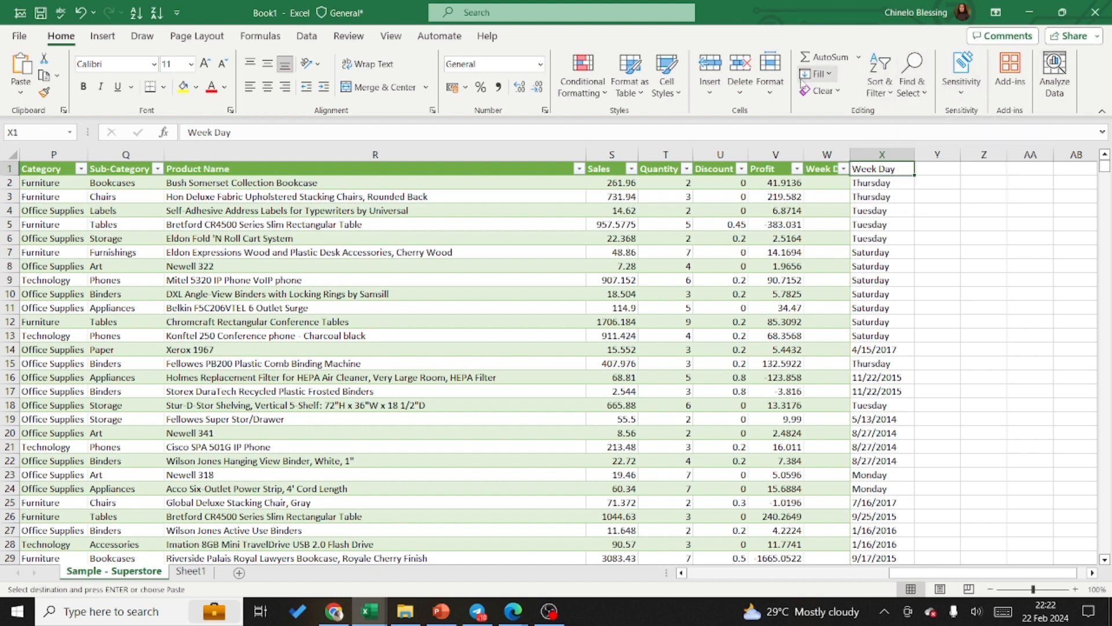
{"action": "left_click", "coordinate": [773, 89]}
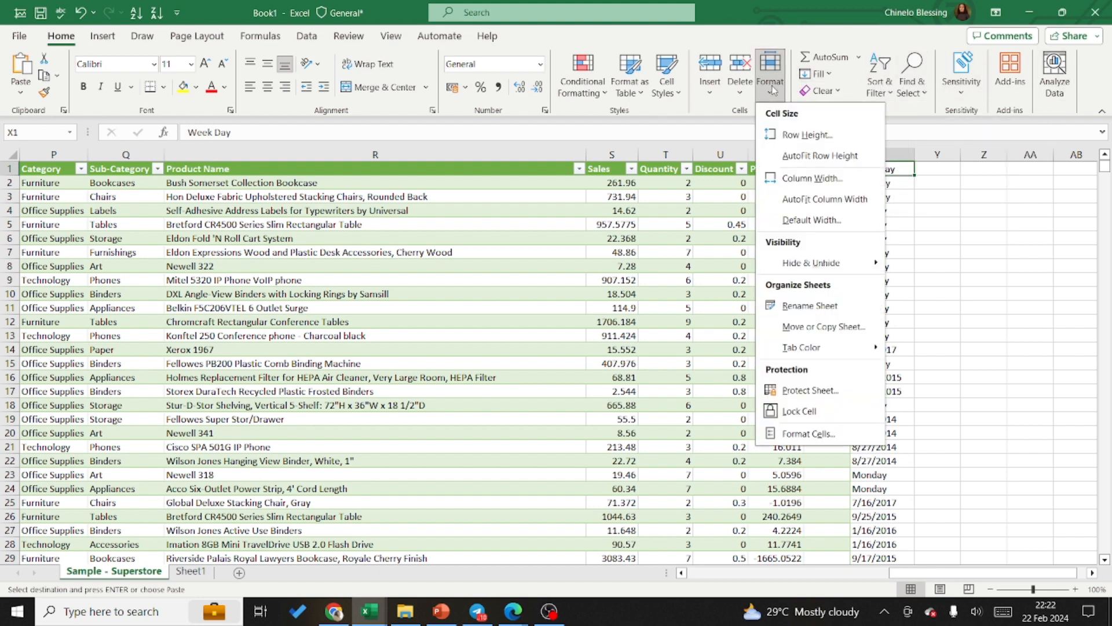
{"action": "mouse_move", "coordinate": [825, 273]}
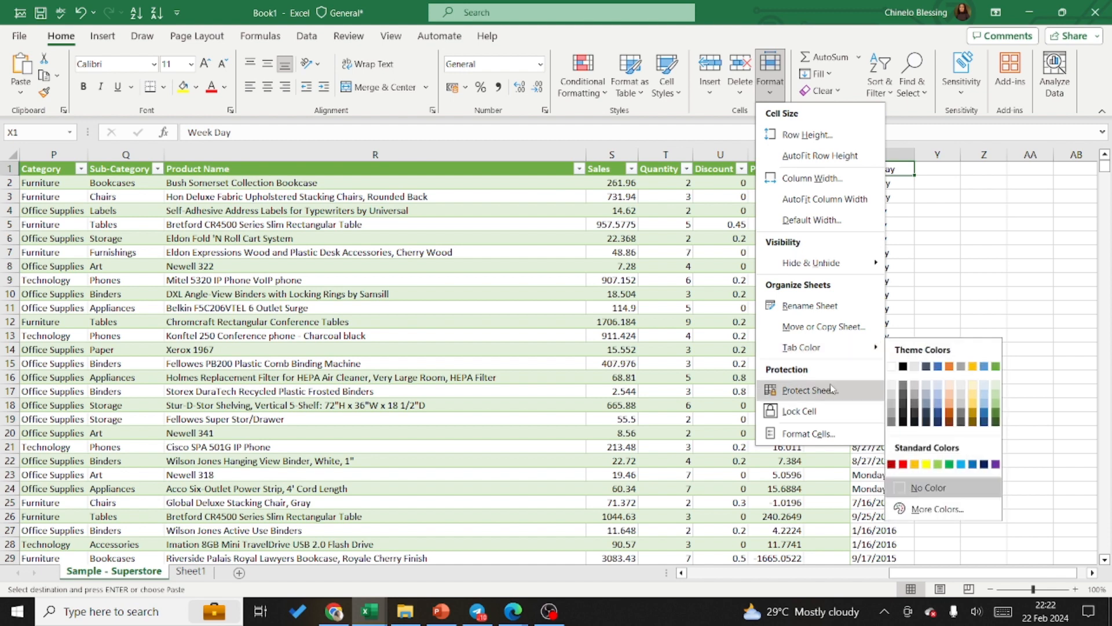
{"action": "left_click", "coordinate": [818, 433]}
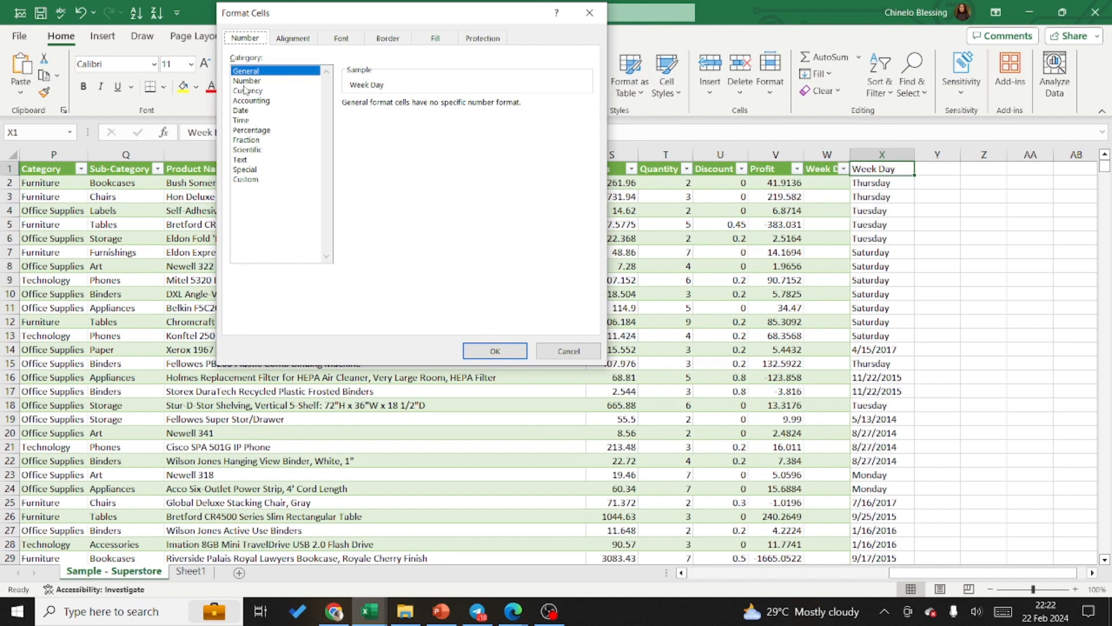
{"action": "left_click", "coordinate": [569, 352]}
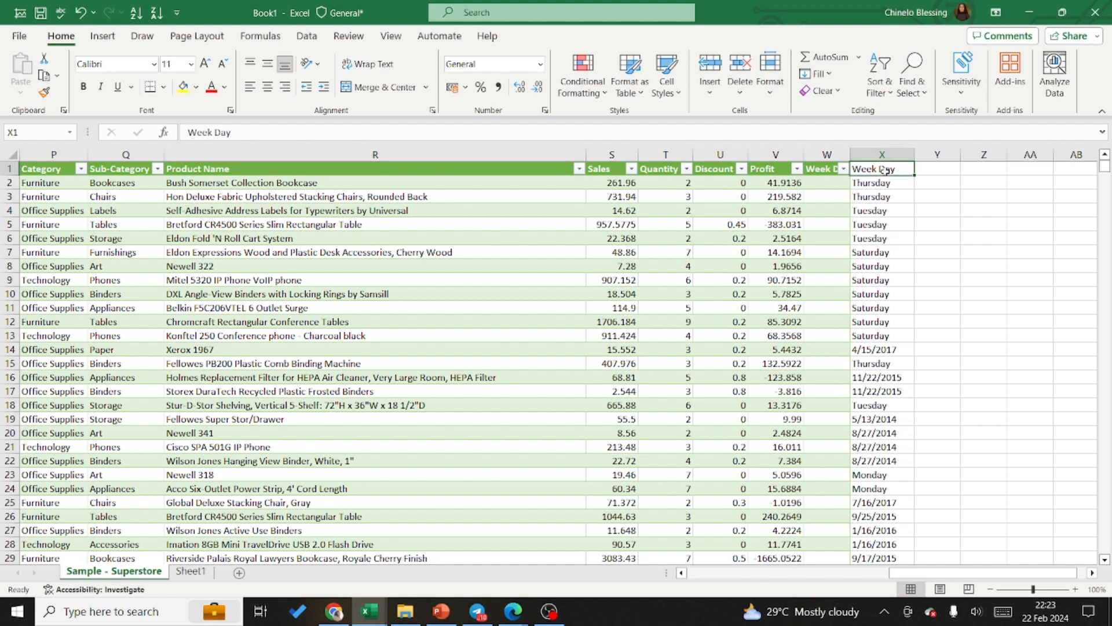
{"action": "double_click", "coordinate": [904, 171]}
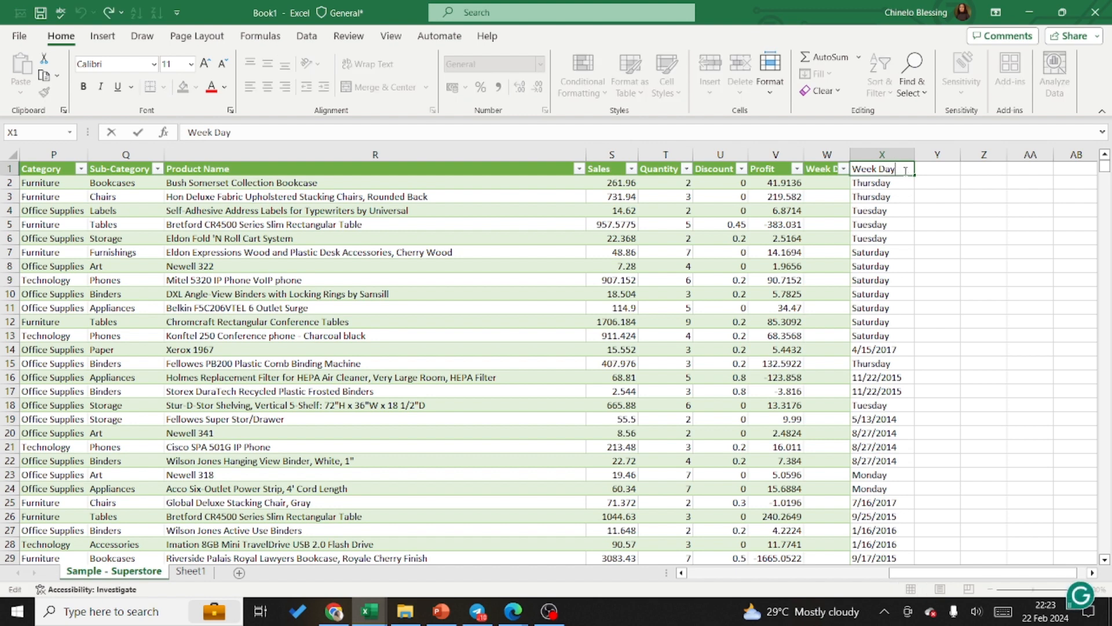
{"action": "key", "text": "Return"}
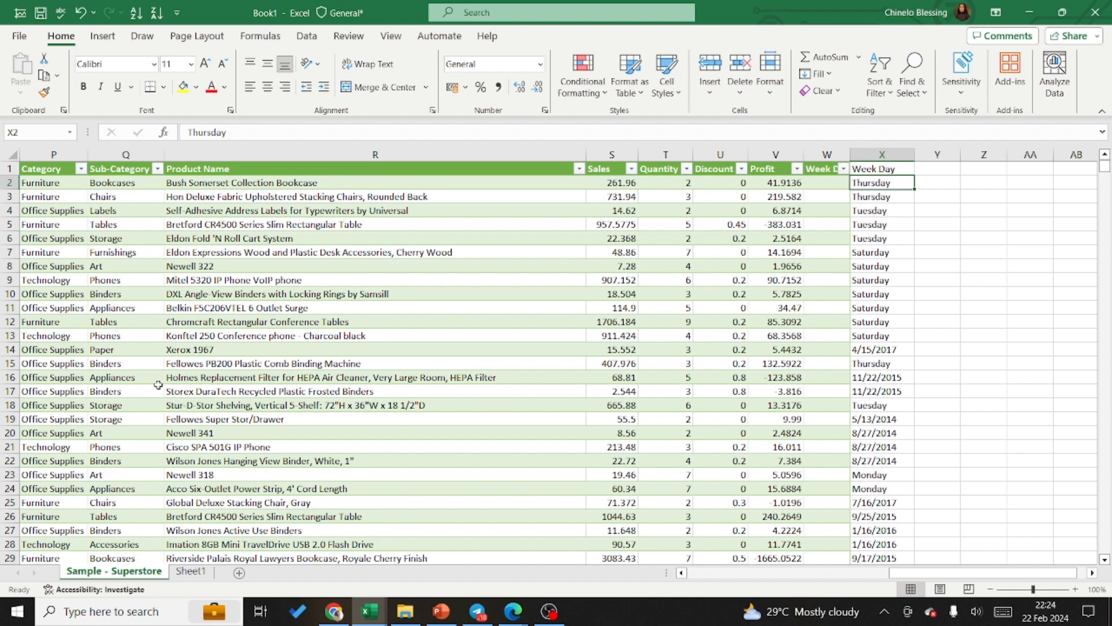
Step: Run Remove Duplicates on the Superstore table with all columns selected and headers included
{"action": "left_click", "coordinate": [683, 573]}
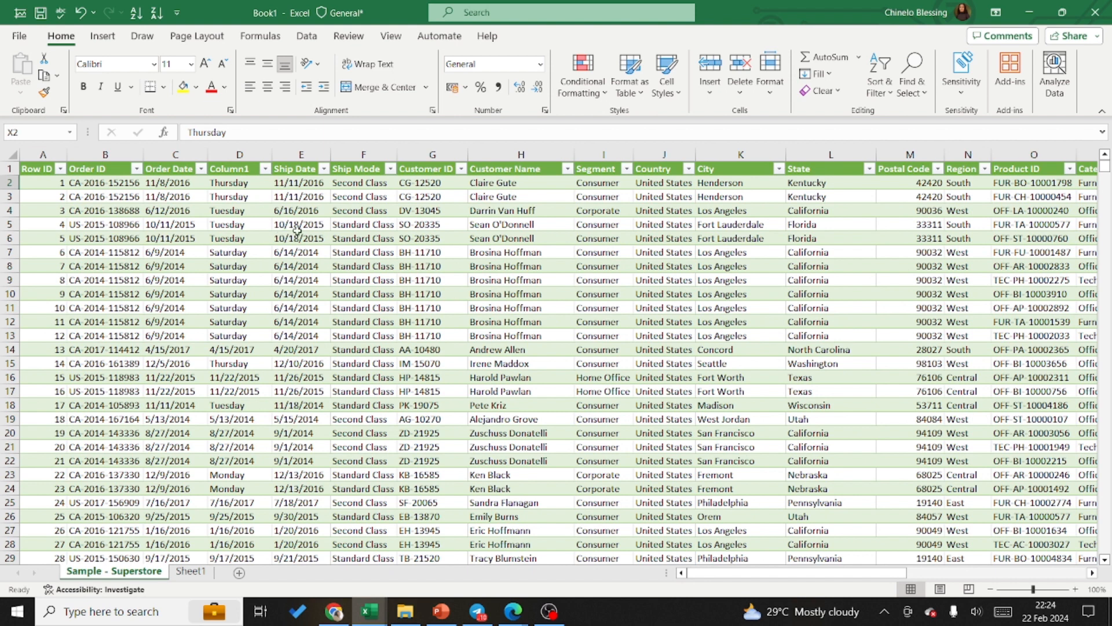
{"action": "left_click", "coordinate": [320, 241]}
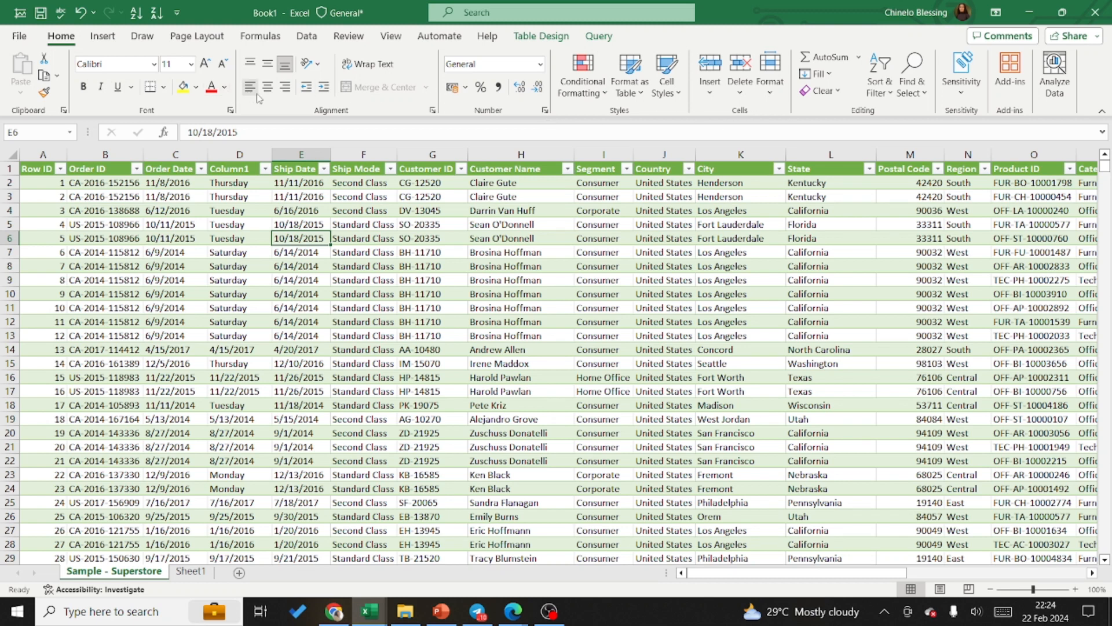
{"action": "left_click", "coordinate": [309, 39]}
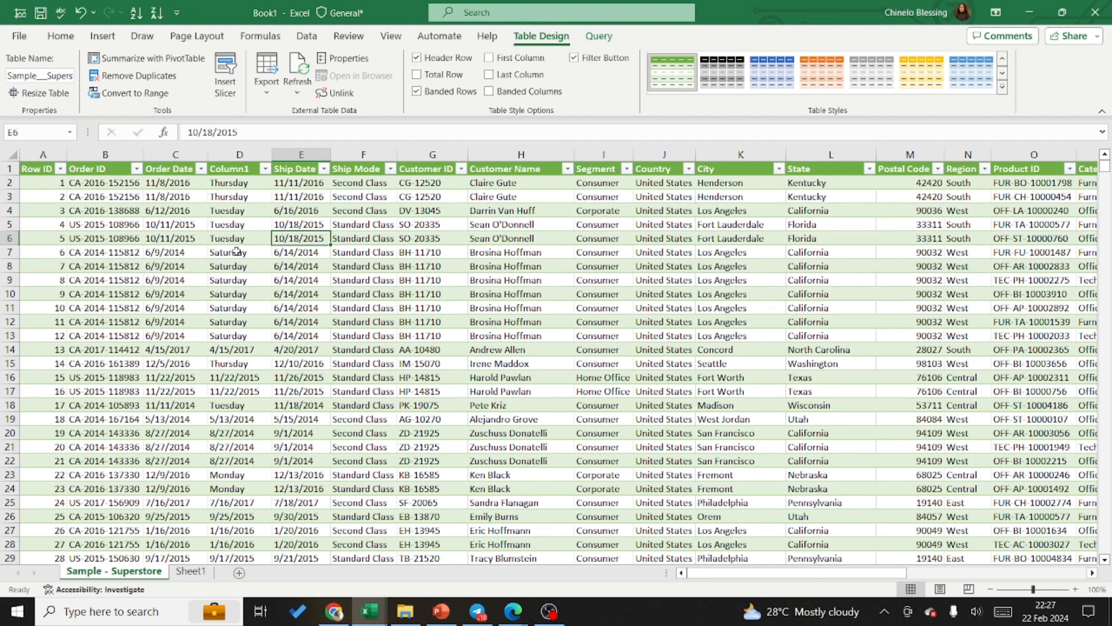
{"action": "left_click", "coordinate": [225, 237]}
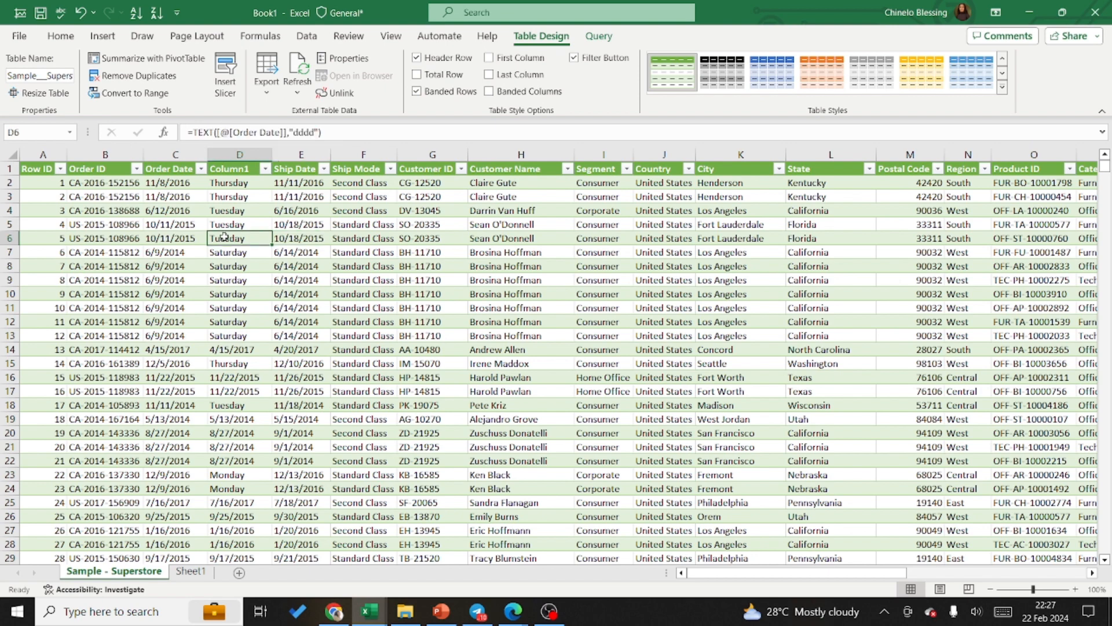
{"action": "left_click", "coordinate": [127, 76]}
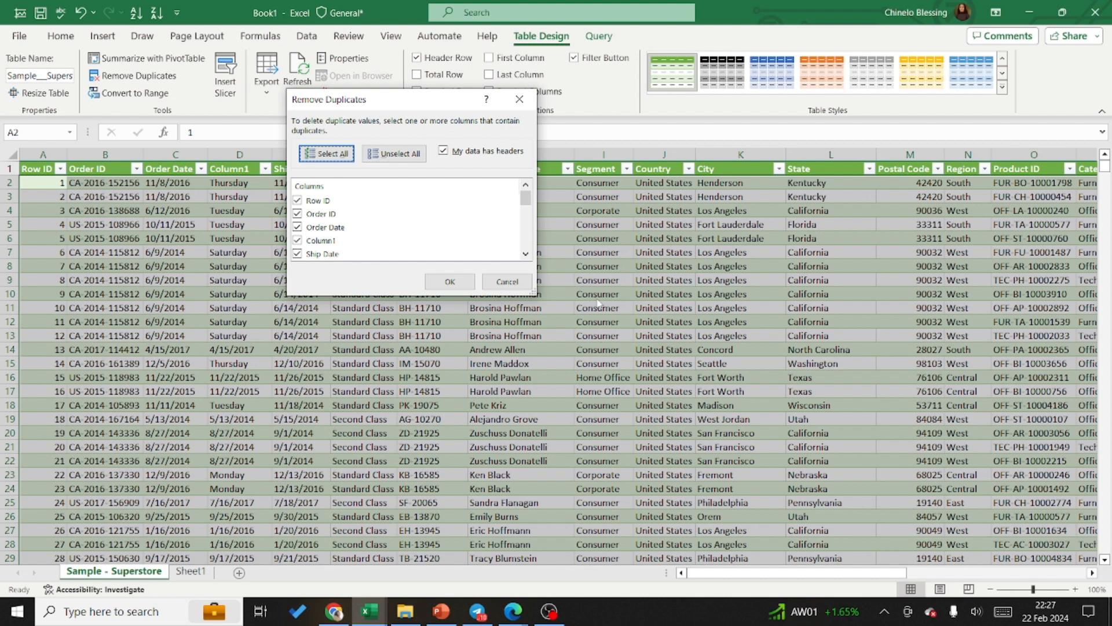
{"action": "left_click", "coordinate": [451, 282]}
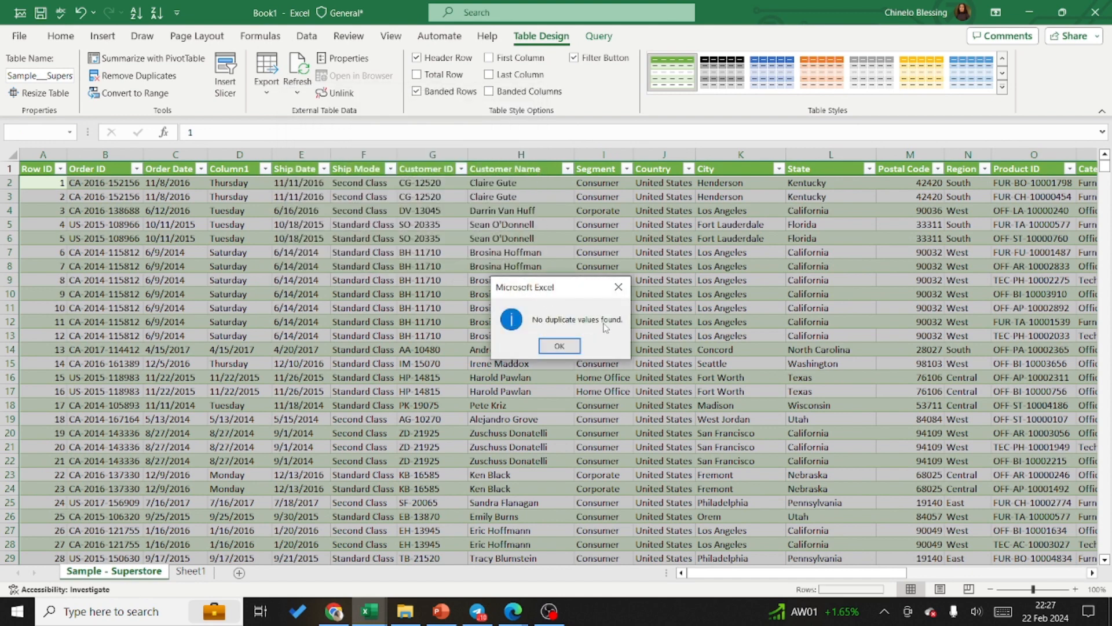
{"action": "left_click", "coordinate": [560, 346]}
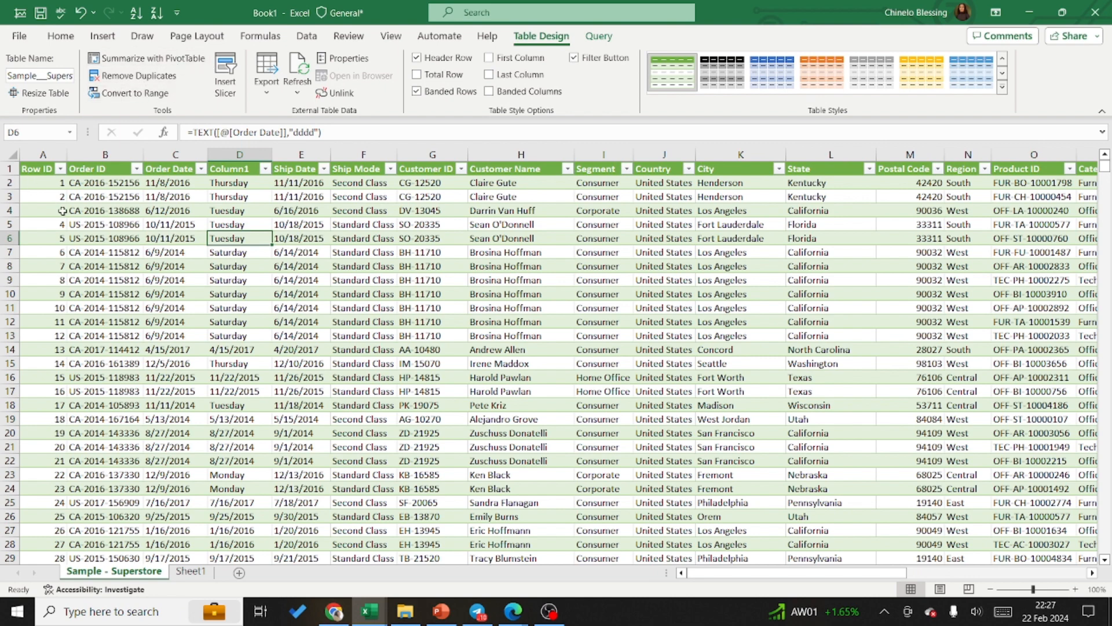
Step: Run Remove Duplicates on the Superstore table again with Order ID, Order Date, Column1 and Ship Date excluded from the comparison
{"action": "left_click", "coordinate": [142, 75]}
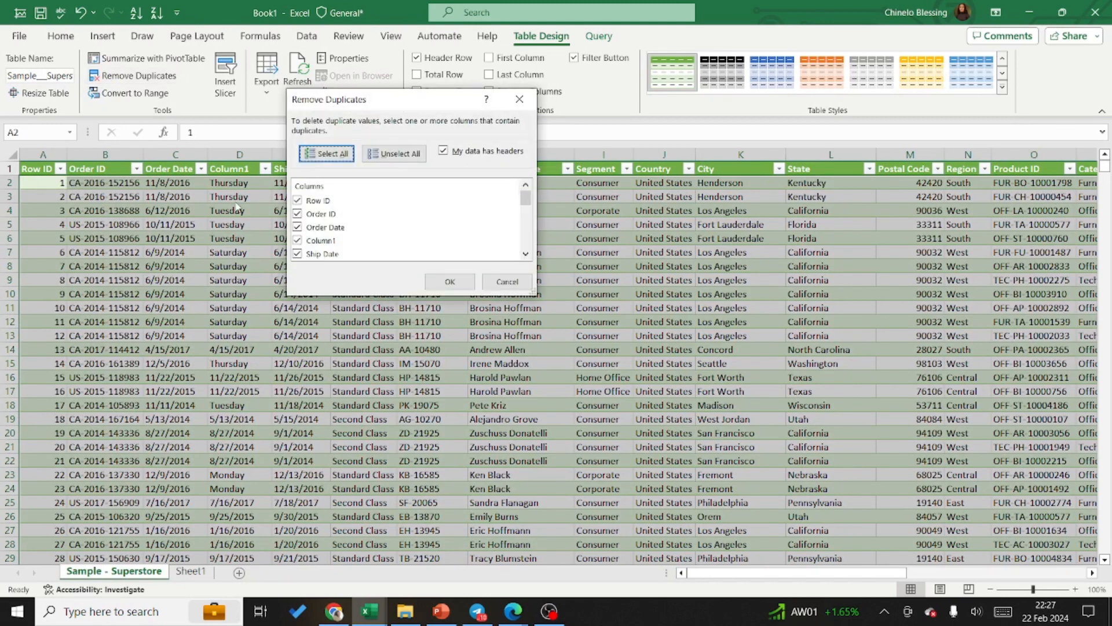
{"action": "left_click", "coordinate": [297, 254]}
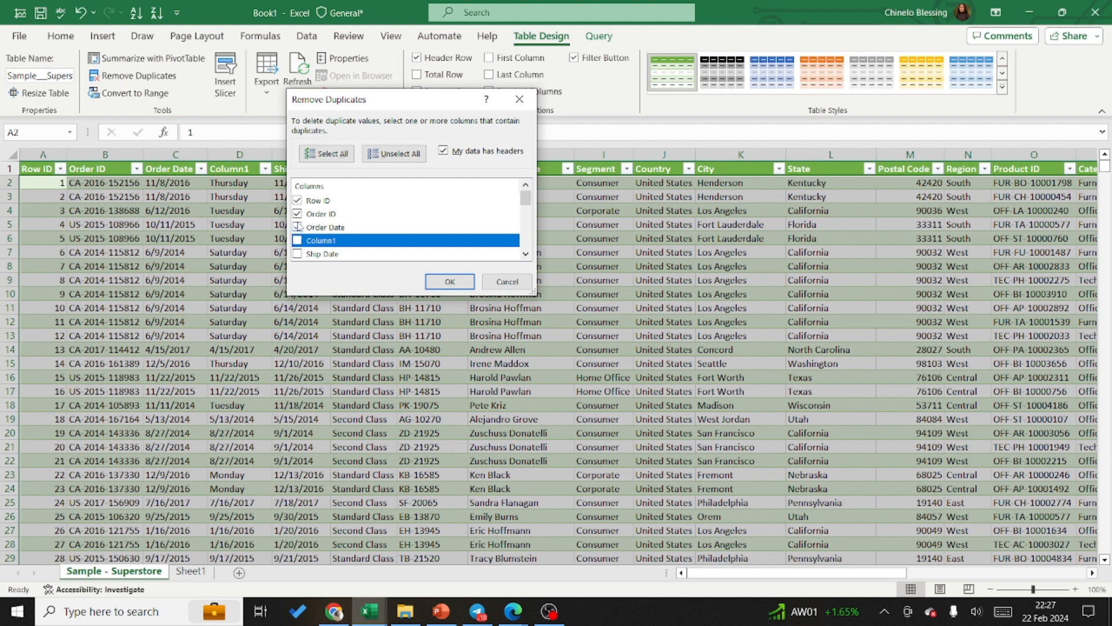
{"action": "left_click", "coordinate": [297, 228]}
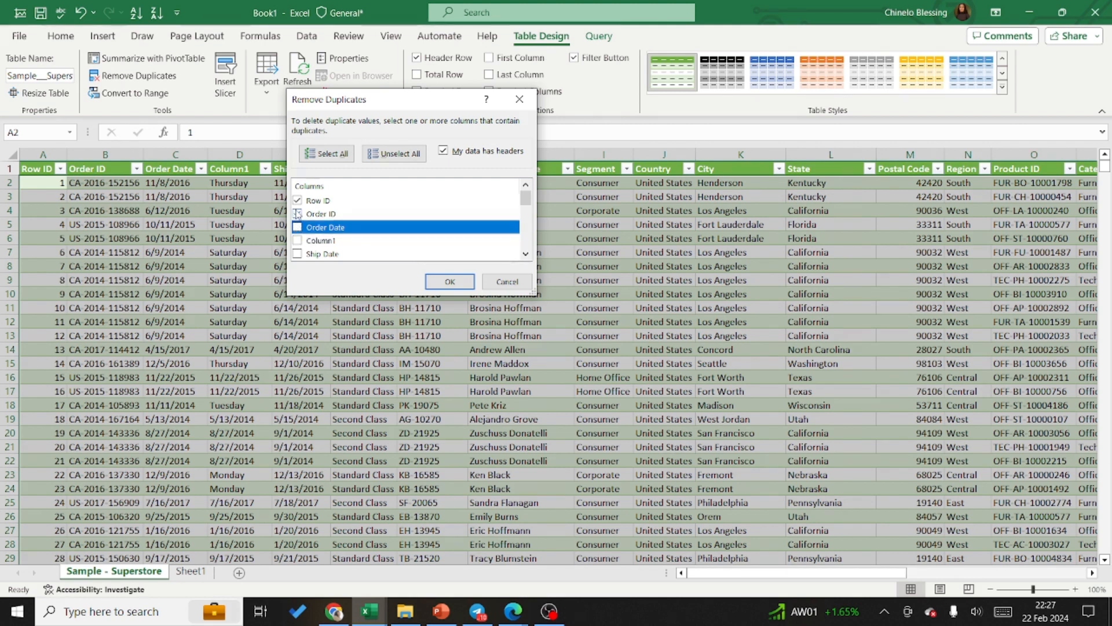
{"action": "left_click", "coordinate": [297, 214]}
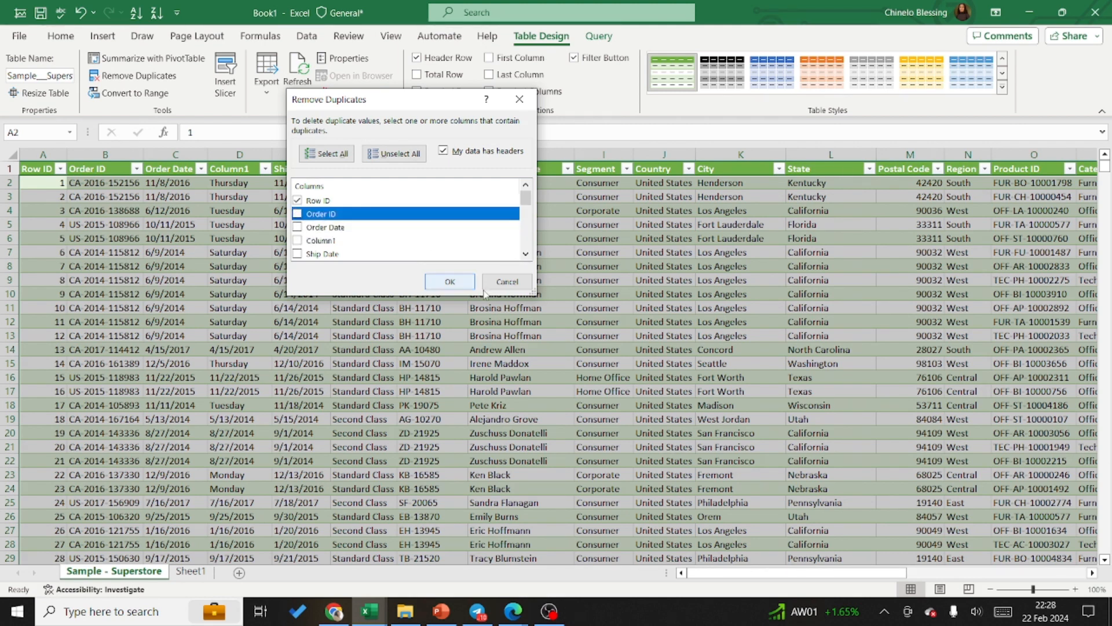
{"action": "left_click", "coordinate": [450, 282]}
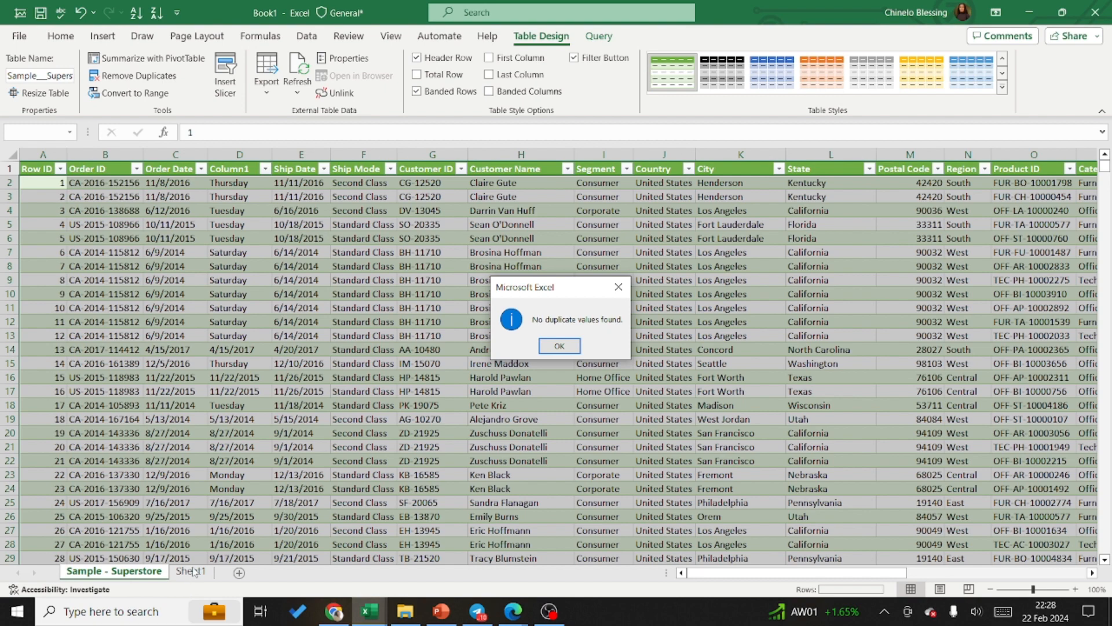
{"action": "left_click", "coordinate": [557, 346]}
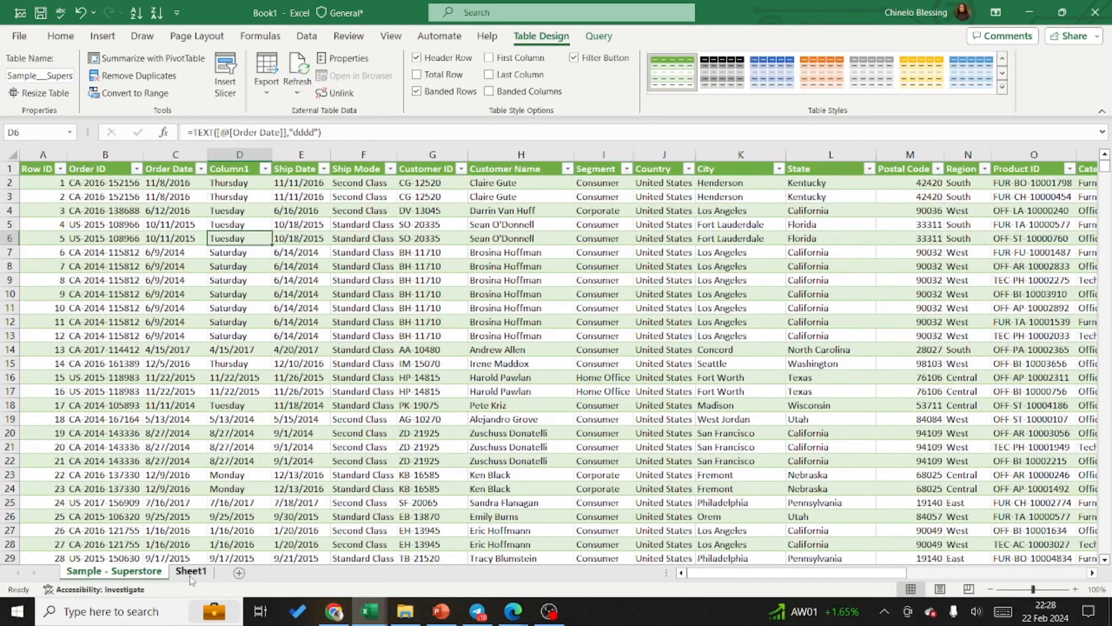
Step: Switch to the VLOOKUP class practice workbook and run Remove Duplicates on the employee table across all columns
{"action": "left_click", "coordinate": [191, 574]}
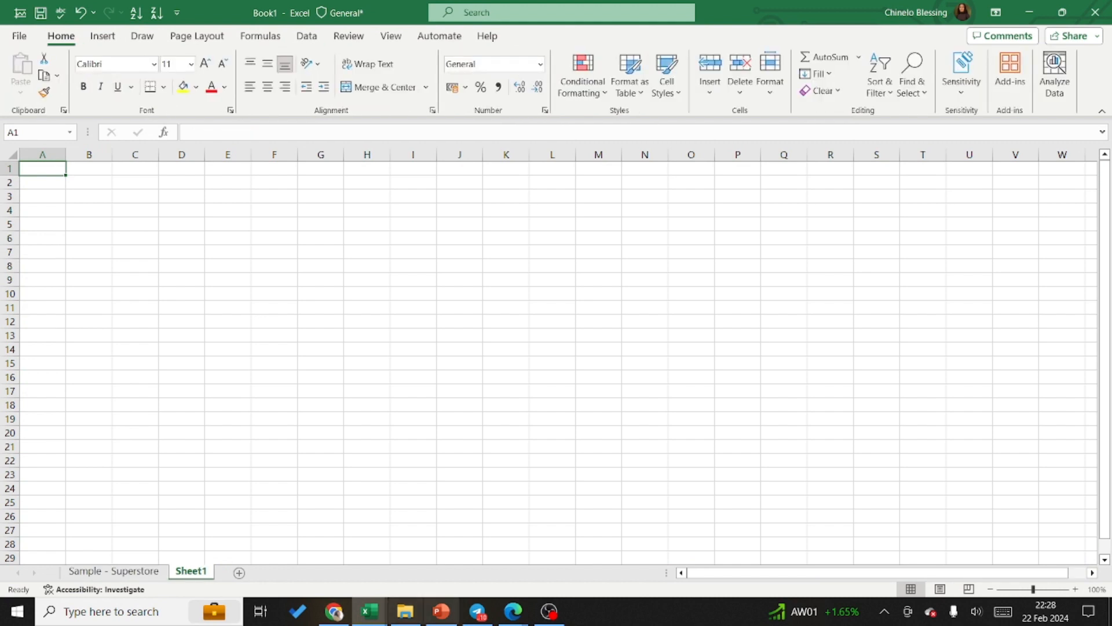
{"action": "left_click", "coordinate": [365, 615]}
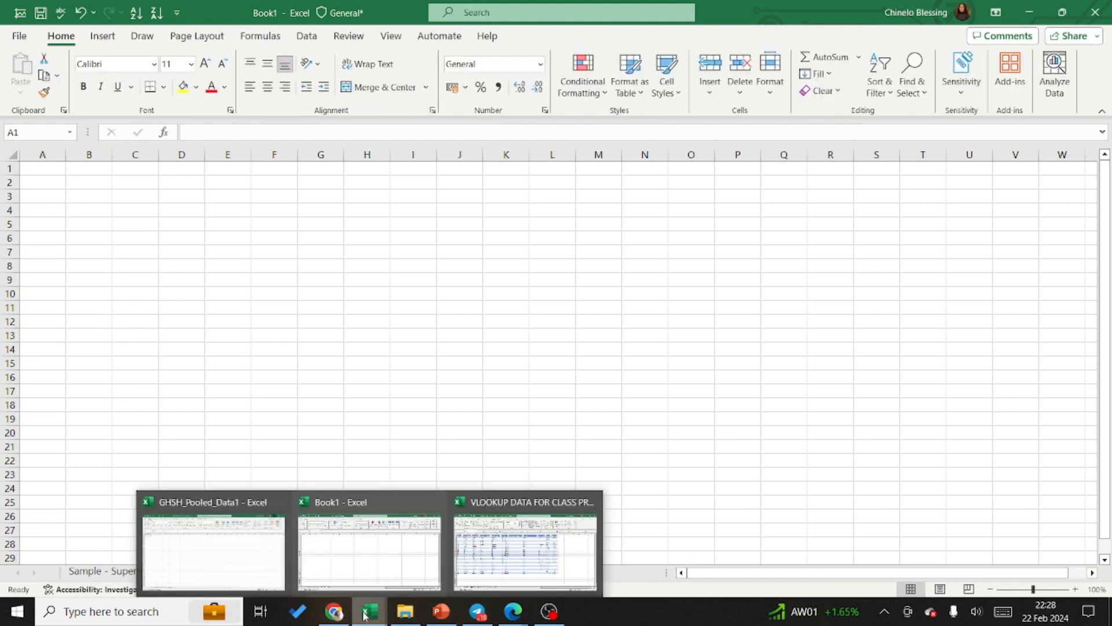
{"action": "left_click", "coordinate": [504, 550]}
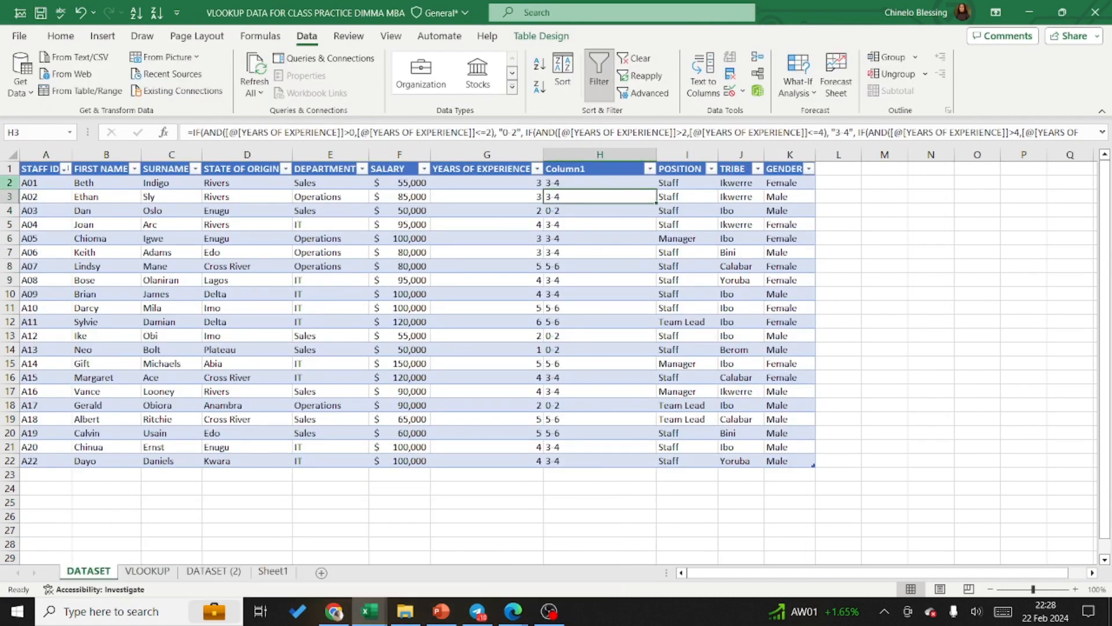
{"action": "left_click", "coordinate": [554, 38]}
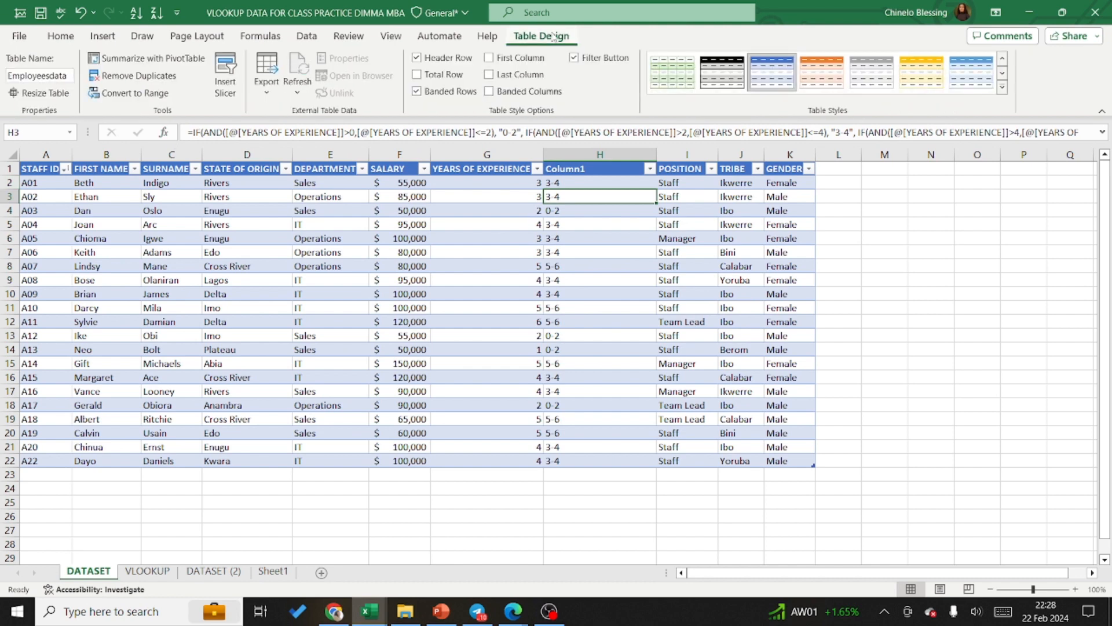
{"action": "left_click", "coordinate": [123, 77]}
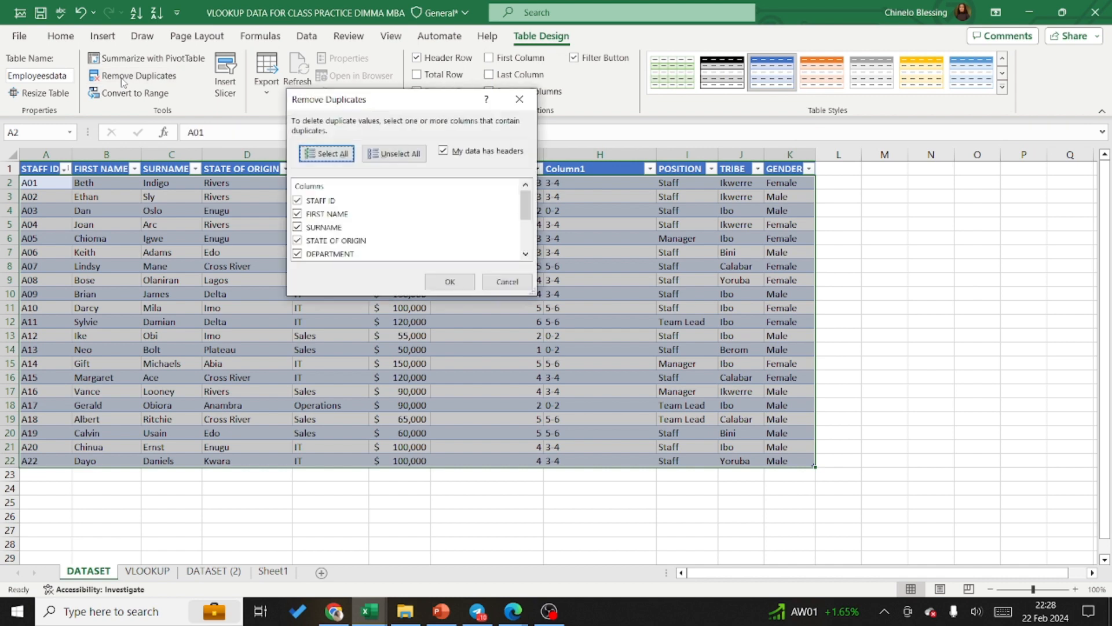
{"action": "left_click", "coordinate": [454, 289]}
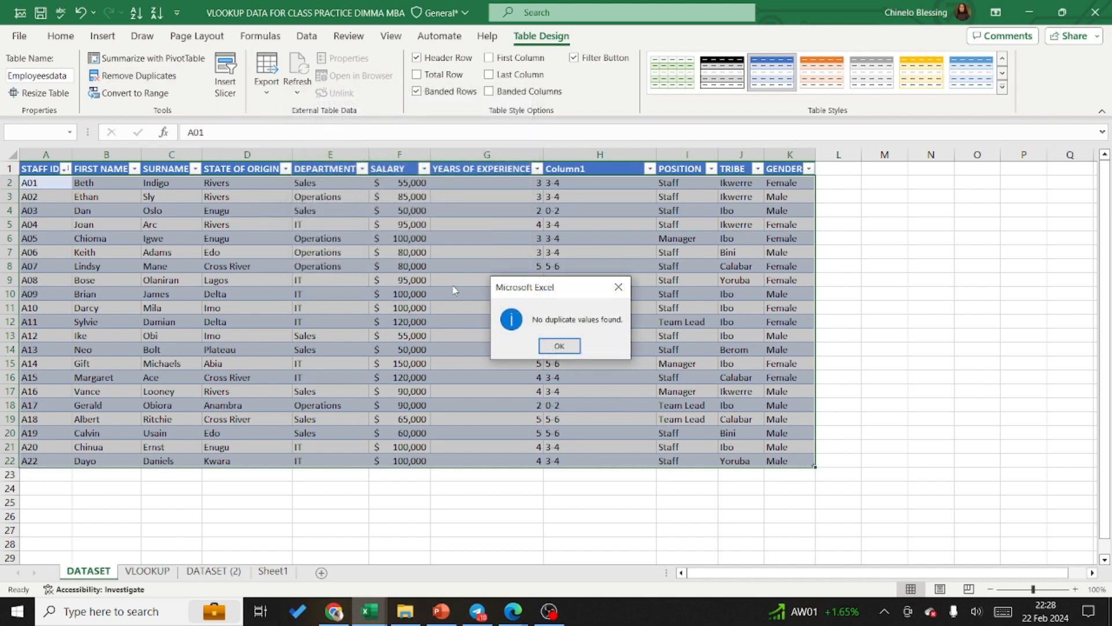
{"action": "left_click", "coordinate": [560, 346]}
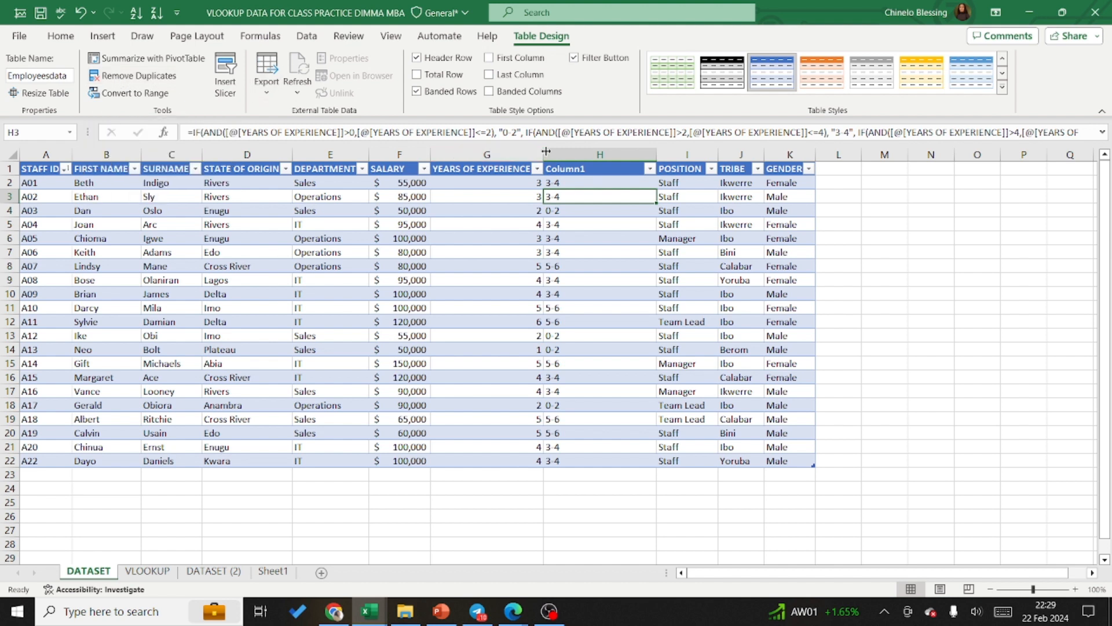
{"action": "left_click", "coordinate": [527, 329]}
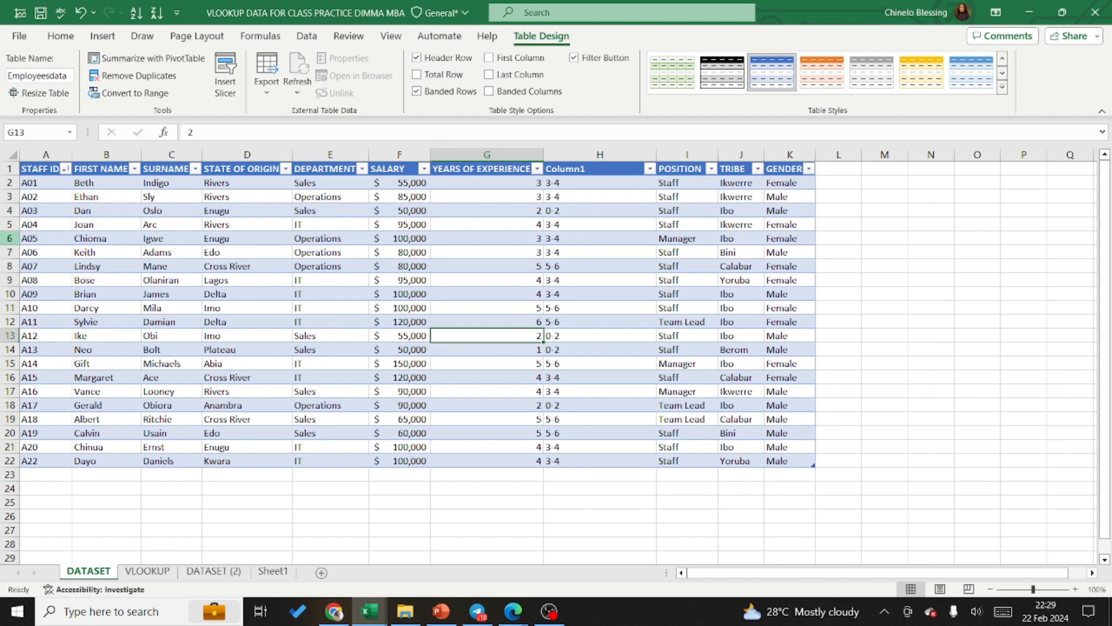
Step: Select the whole DATASET sheet and examine the PivotTable source options and the column and bar chart types
{"action": "left_click", "coordinate": [11, 155]}
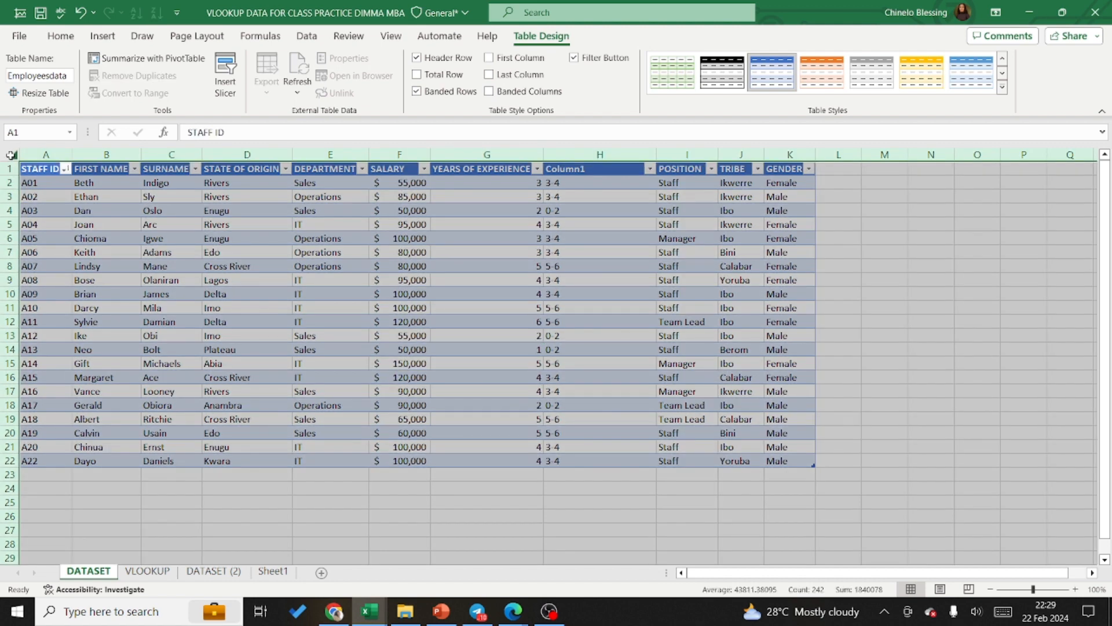
{"action": "left_click", "coordinate": [103, 37]}
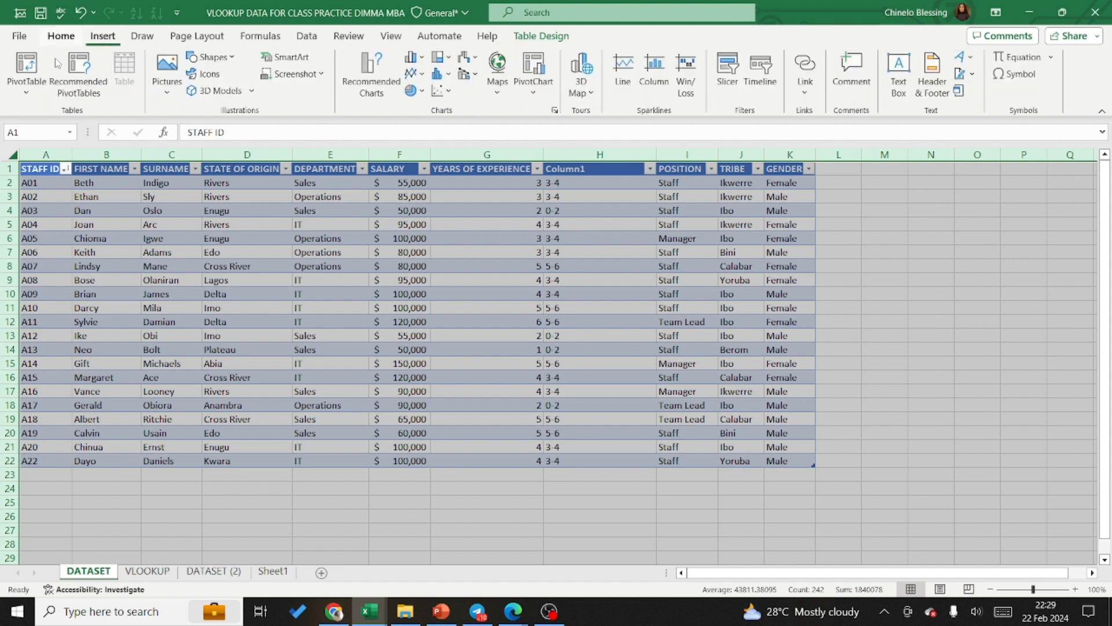
{"action": "left_click", "coordinate": [25, 86]}
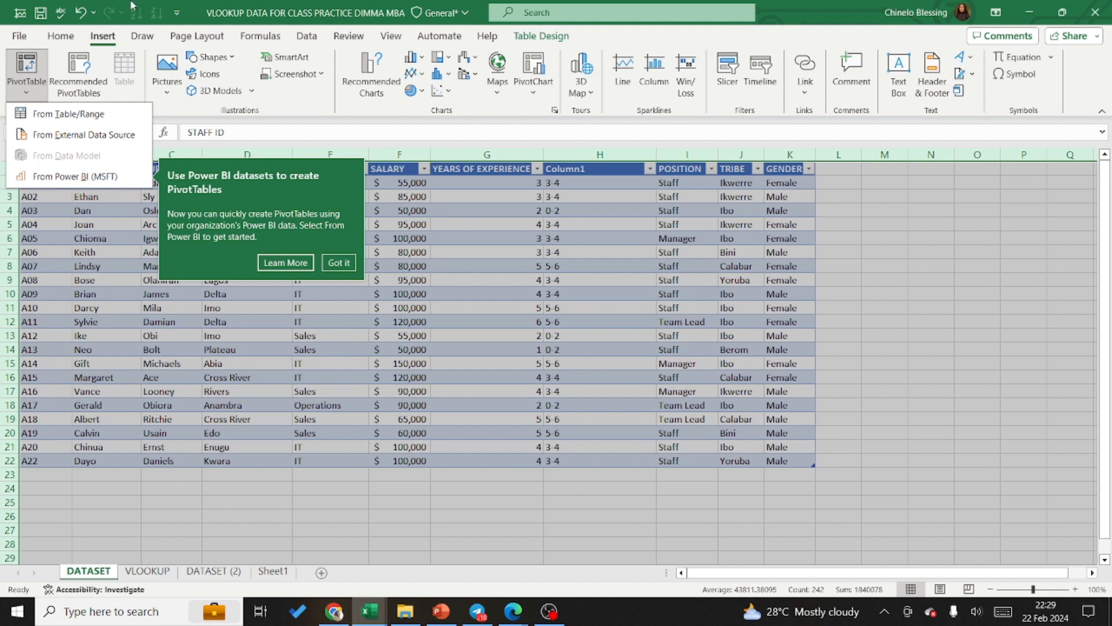
{"action": "left_click", "coordinate": [421, 62]}
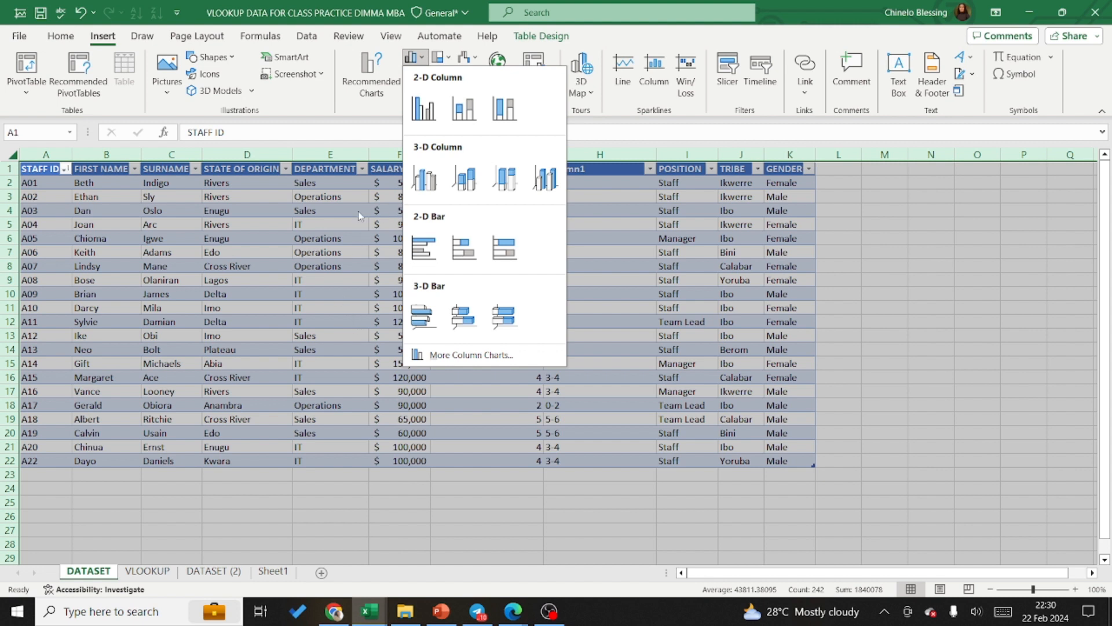
{"action": "left_click", "coordinate": [388, 124]}
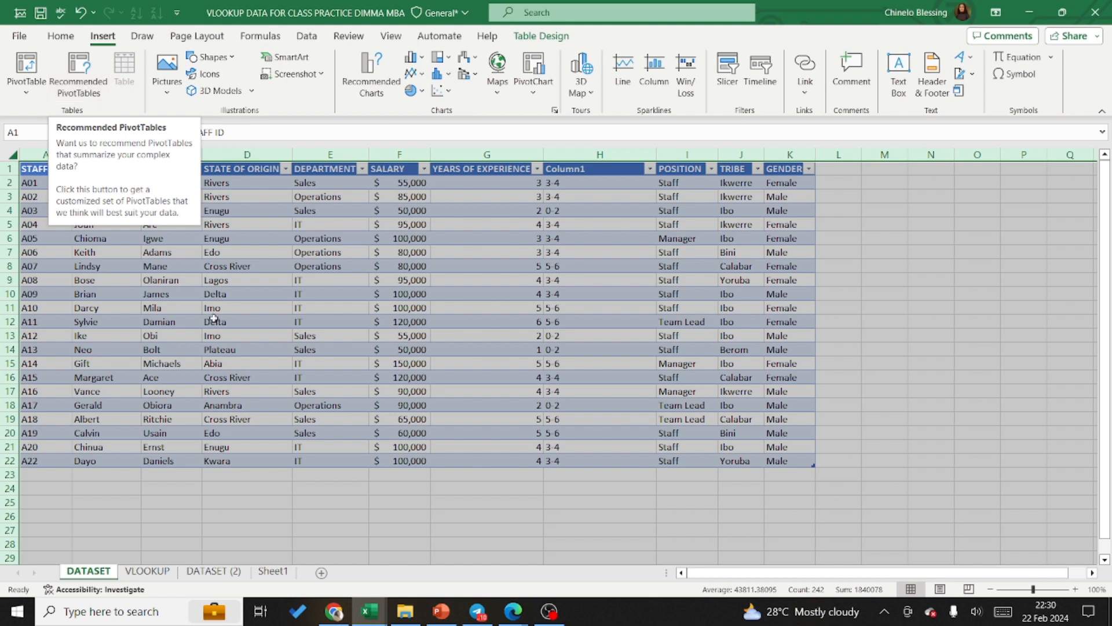
Step: Add a blank worksheet after DATASET, and preview the recommended PivotTables for the employee table without inserting one
{"action": "left_click", "coordinate": [321, 572]}
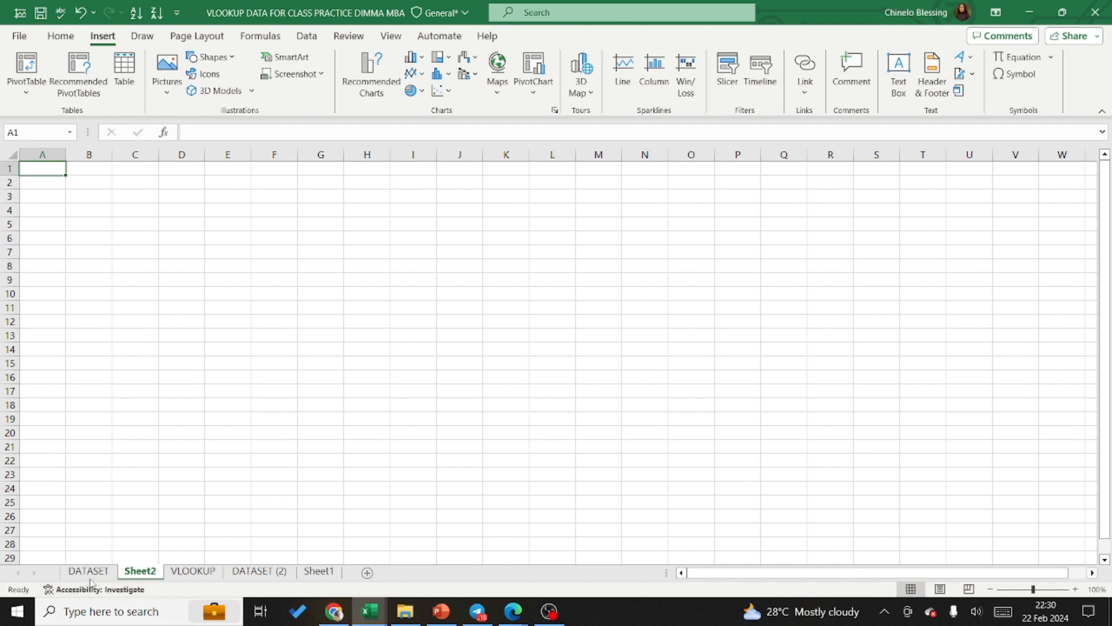
{"action": "left_click", "coordinate": [90, 573]}
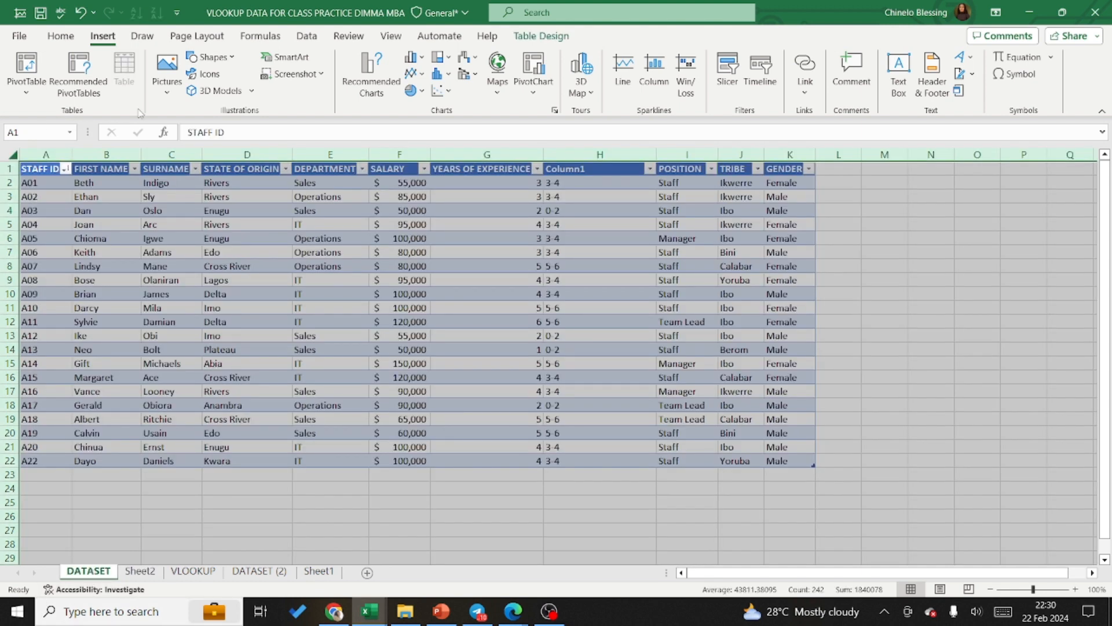
{"action": "left_click", "coordinate": [79, 93]}
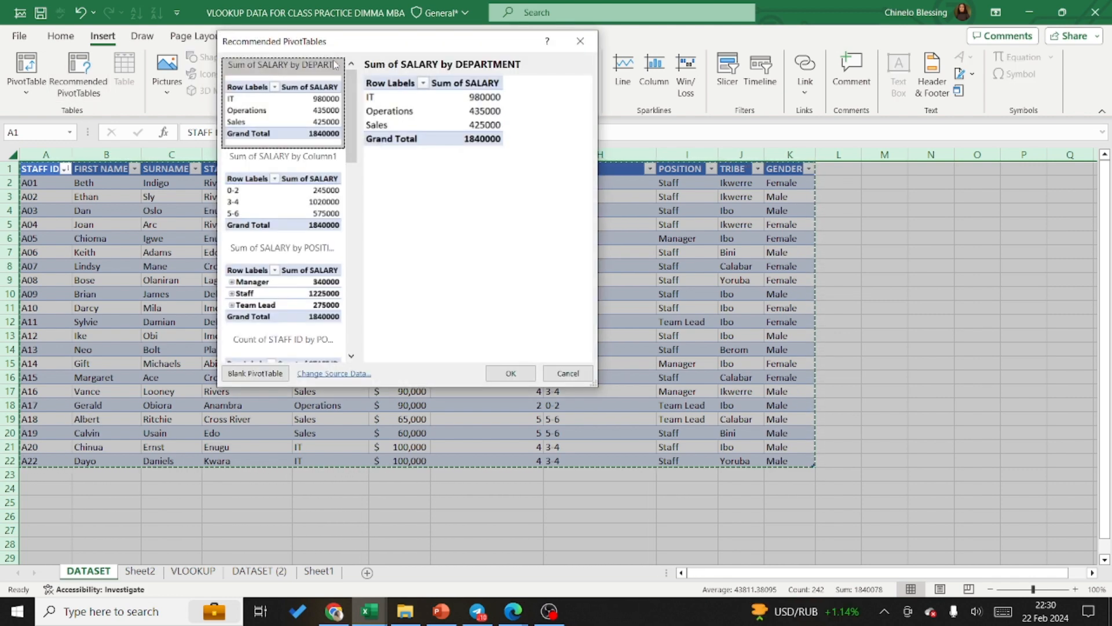
{"action": "left_click", "coordinate": [579, 41]}
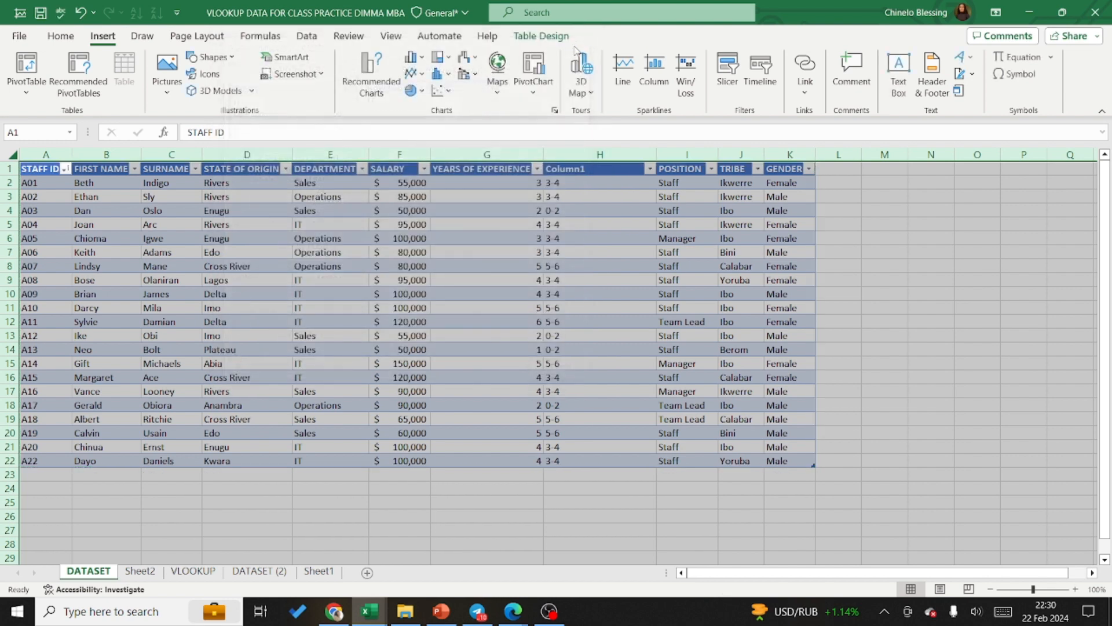
Step: Examine the source range and placement options for a PivotTable from a table or range, leaving without creating it
{"action": "left_click", "coordinate": [26, 90]}
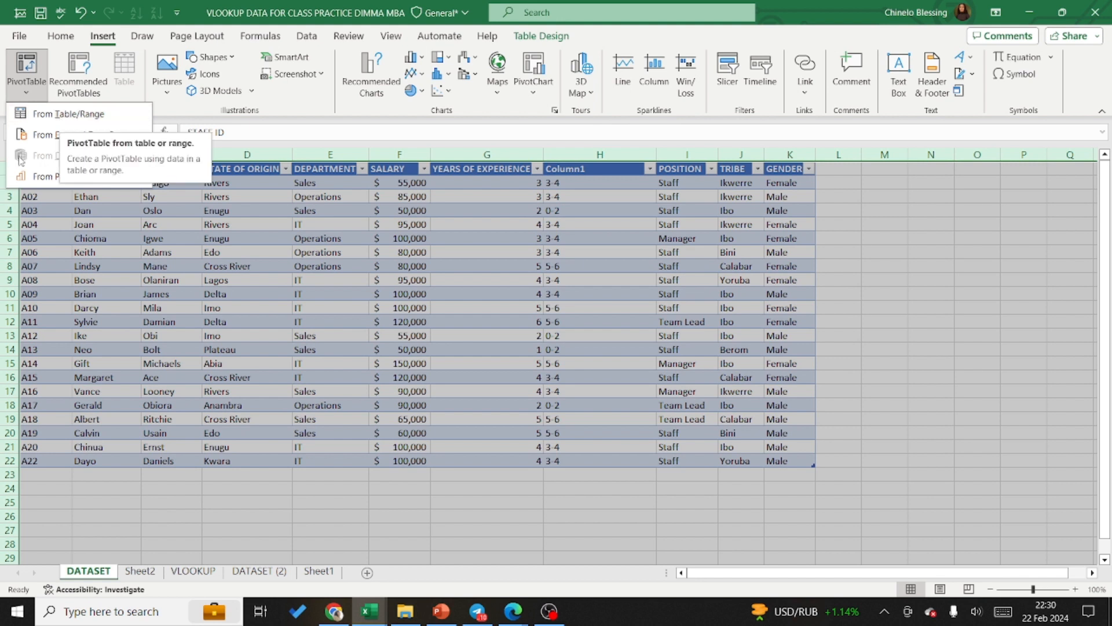
{"action": "left_click", "coordinate": [86, 115]}
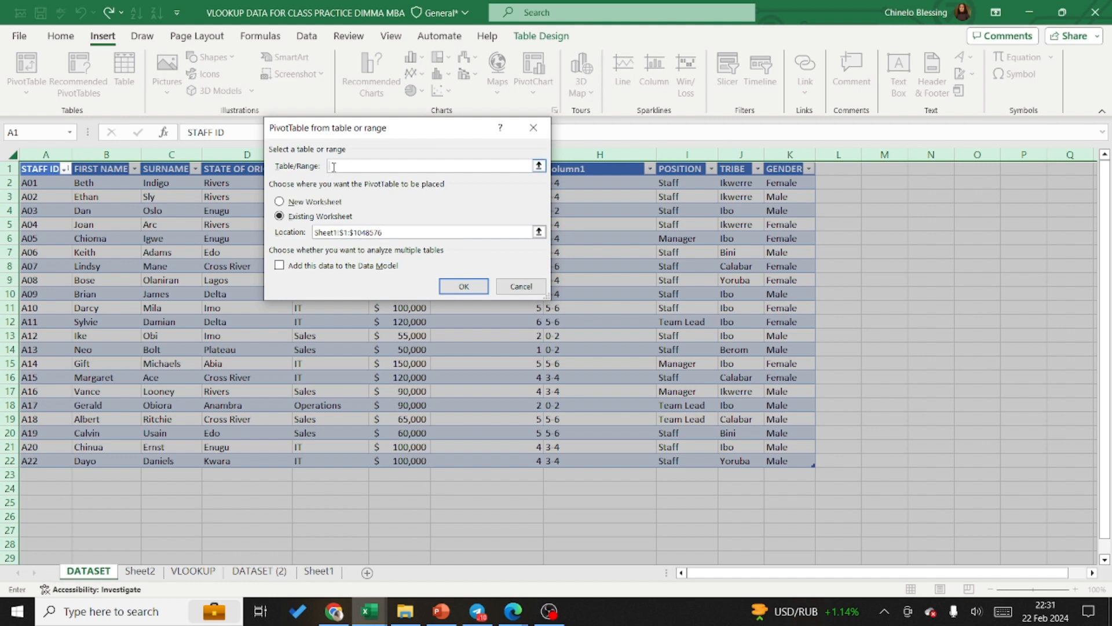
{"action": "left_click", "coordinate": [161, 294]}
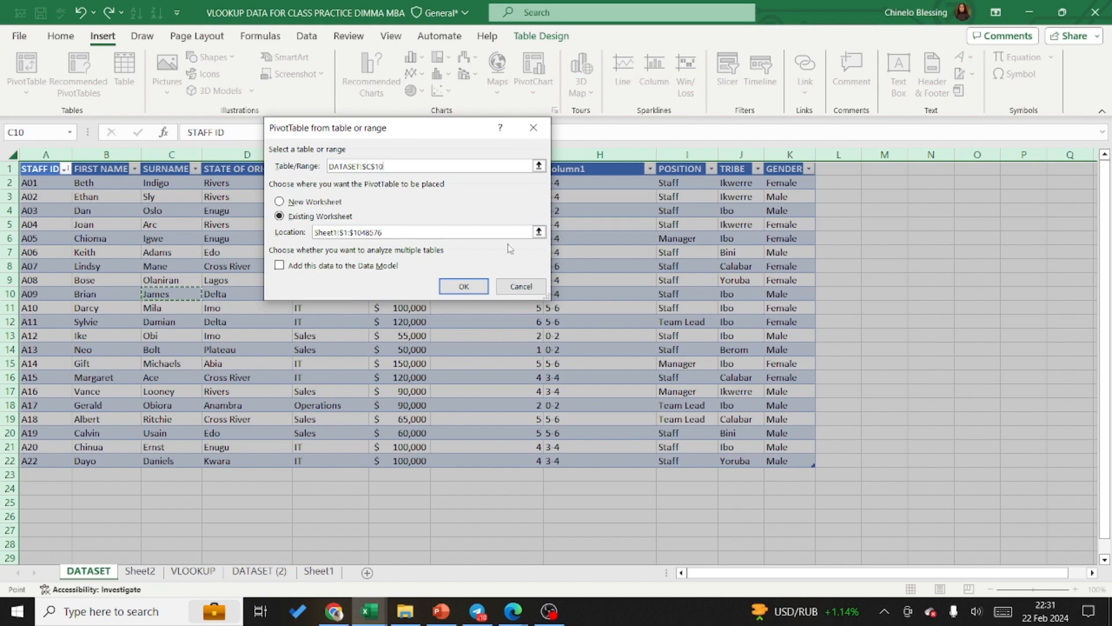
{"action": "left_click", "coordinate": [534, 128]}
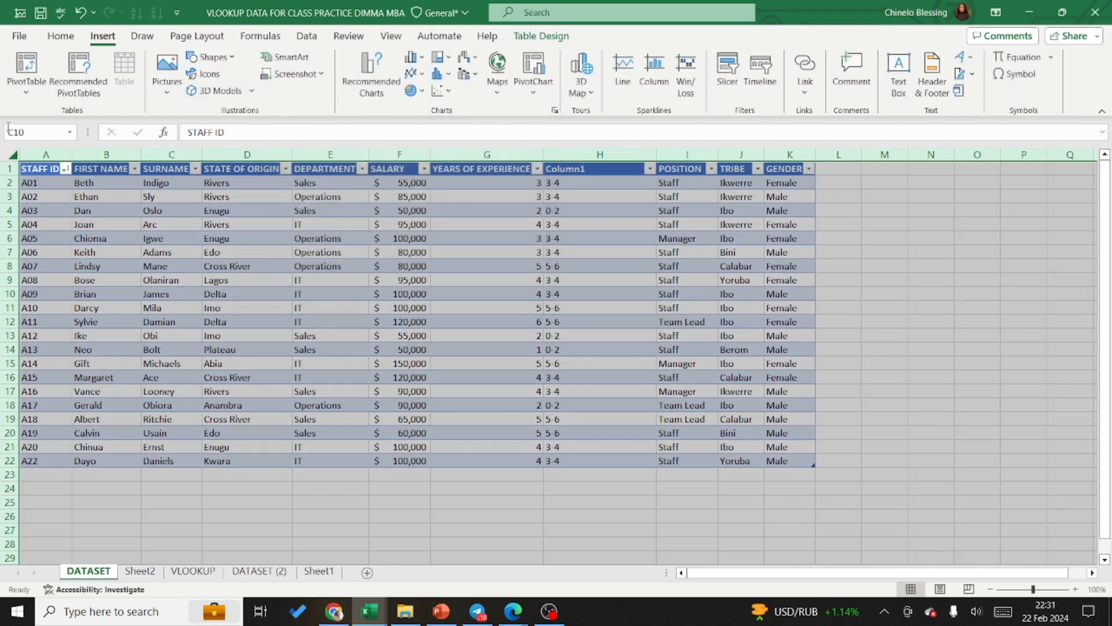
{"action": "left_click", "coordinate": [27, 92]}
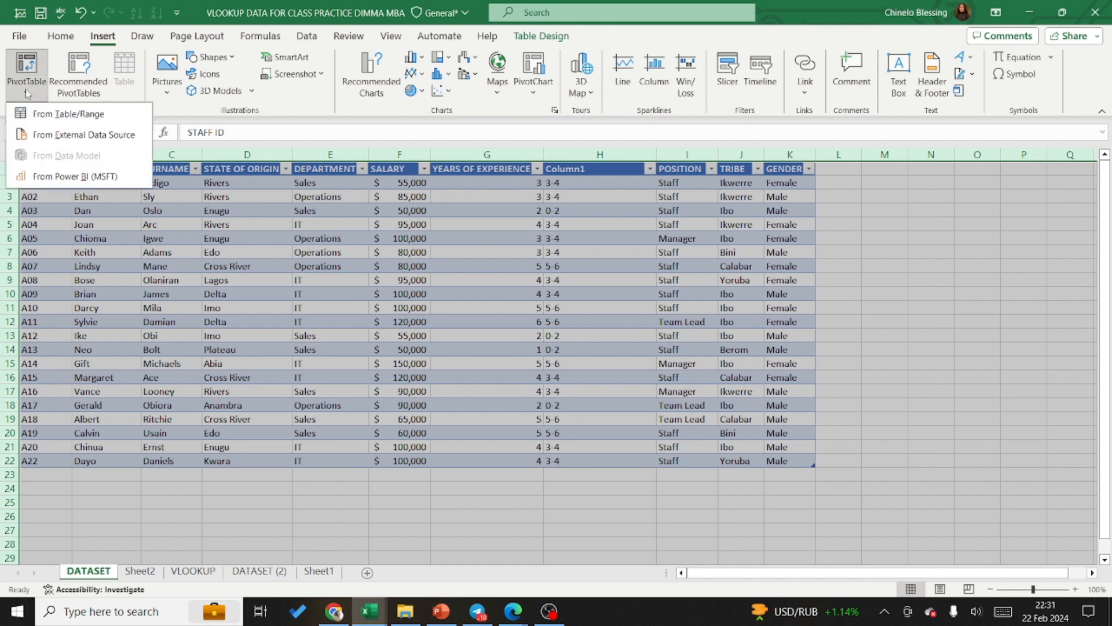
{"action": "left_click", "coordinate": [83, 113]}
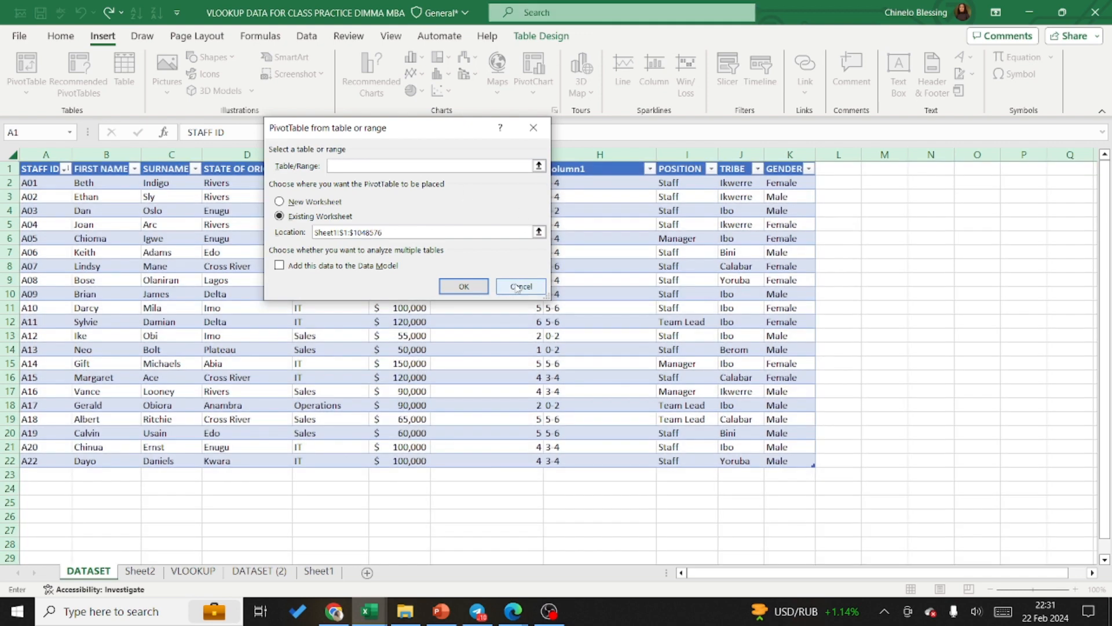
{"action": "left_click", "coordinate": [517, 287]}
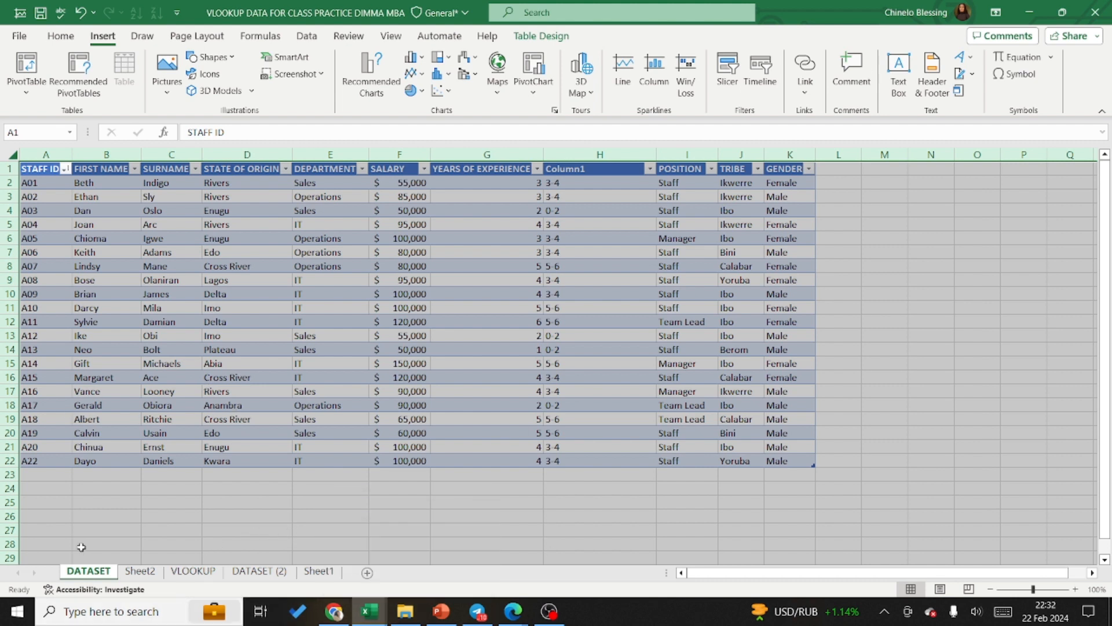
Step: Look through the Sheet2, VLOOKUP, DATASET (2) and Sheet1 worksheets of the class practice workbook
{"action": "left_click", "coordinate": [140, 571]}
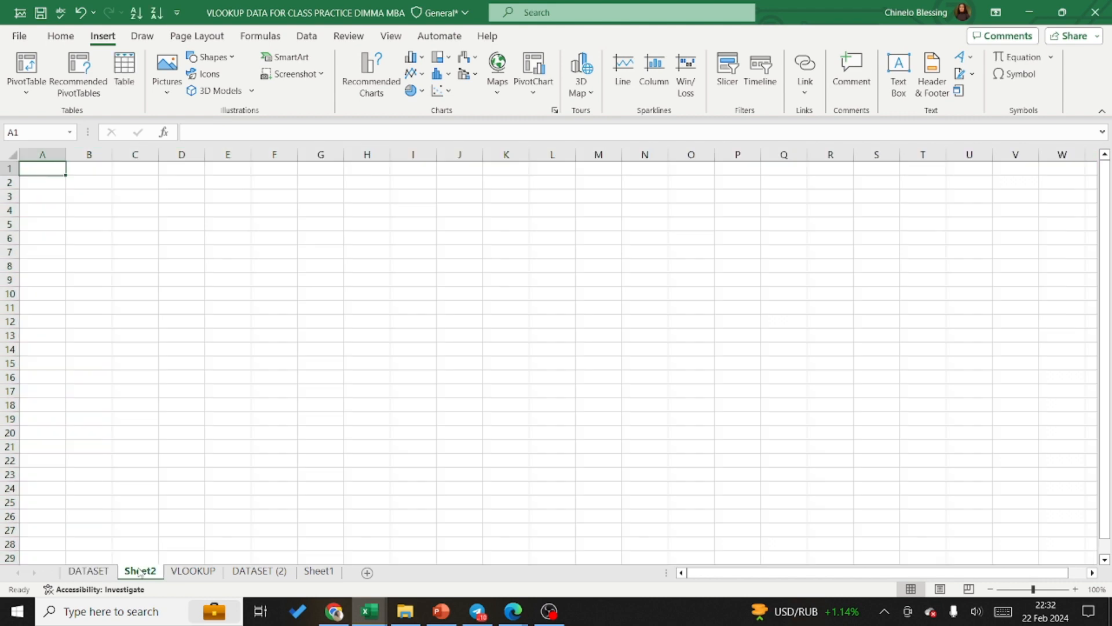
{"action": "left_click", "coordinate": [193, 571]}
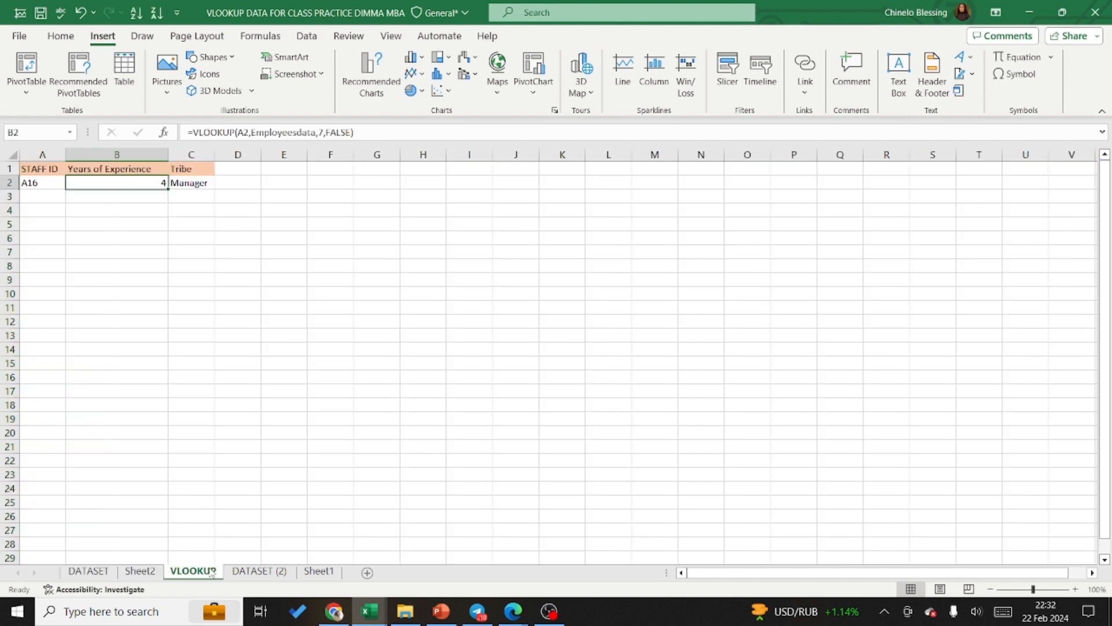
{"action": "left_click", "coordinate": [274, 571]}
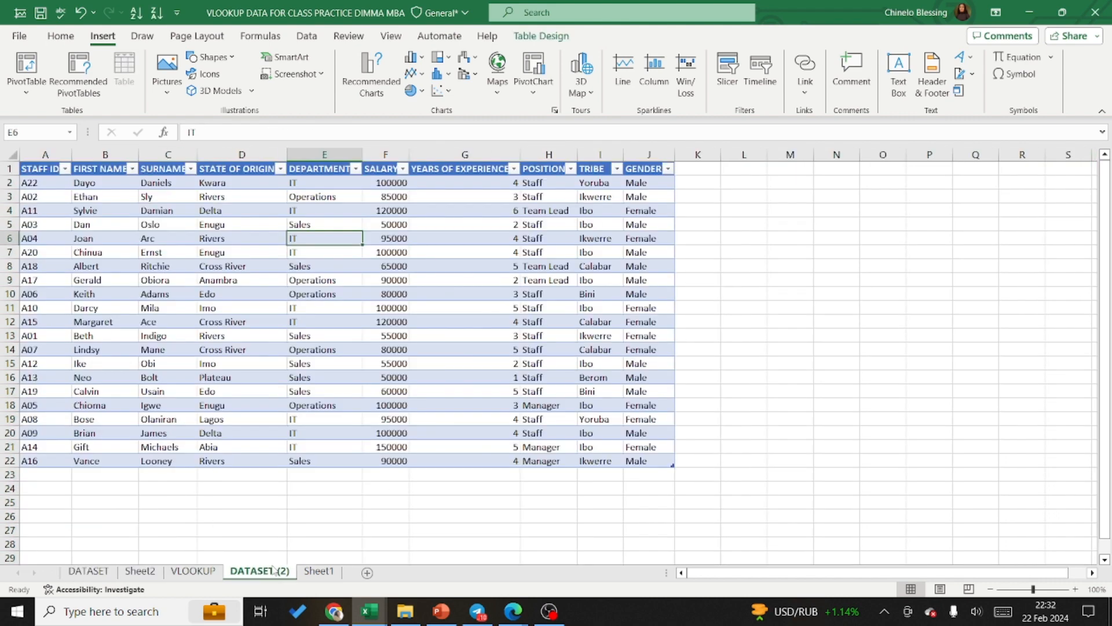
{"action": "left_click", "coordinate": [320, 572]}
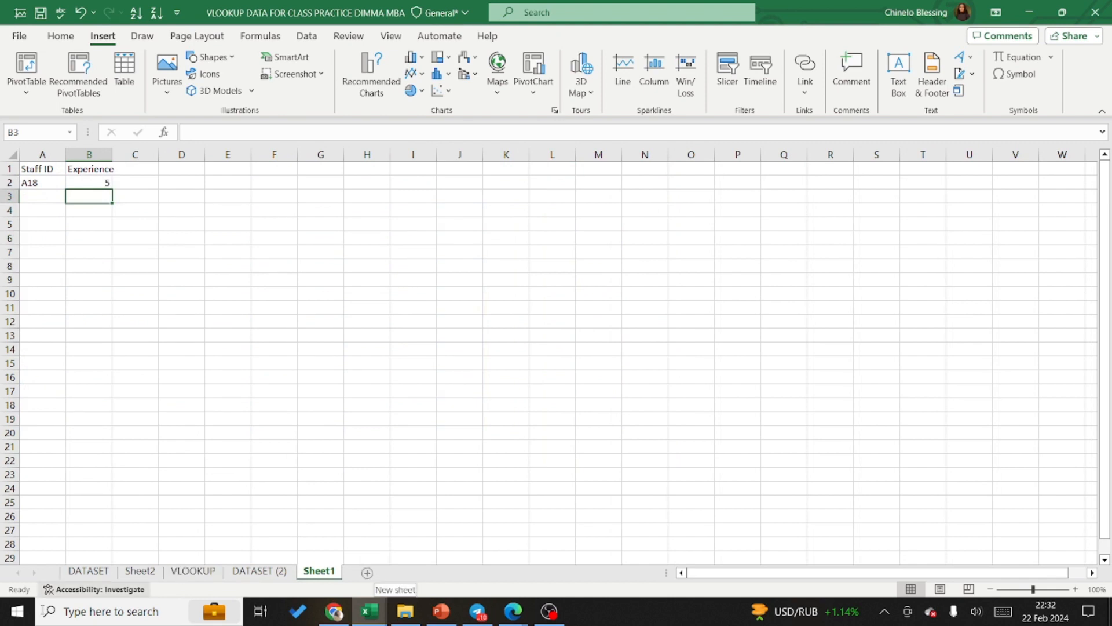
Step: Switch to the GHSH_Pooled_Data1 workbook and select the Bullied column on the GHSH_Pooled_Data1 sheet for review
{"action": "left_click", "coordinate": [371, 617]}
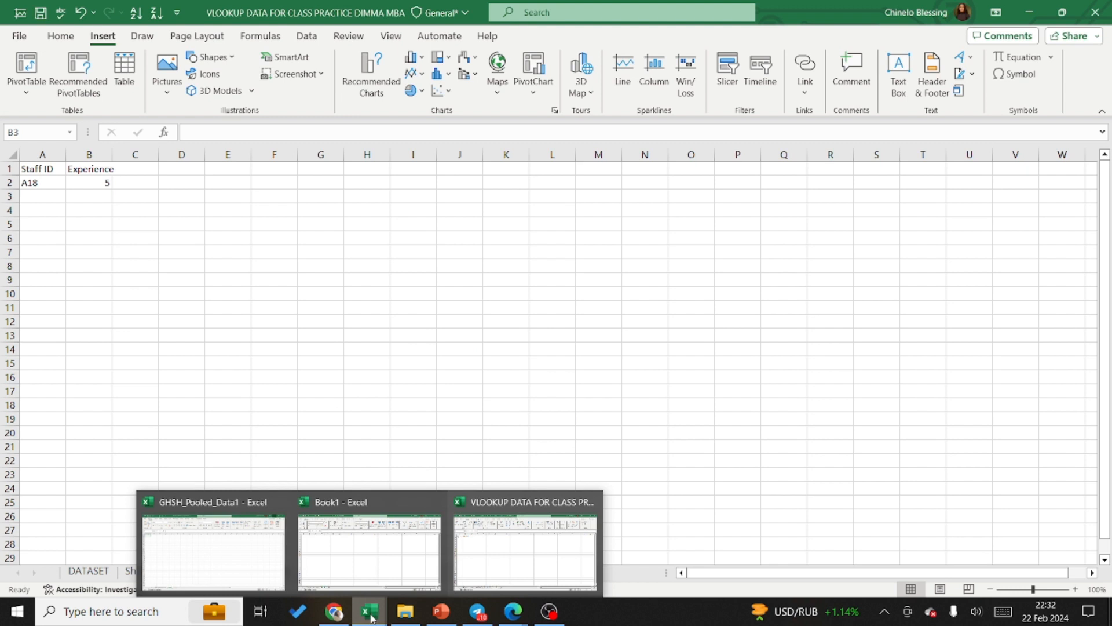
{"action": "left_click", "coordinate": [227, 553]}
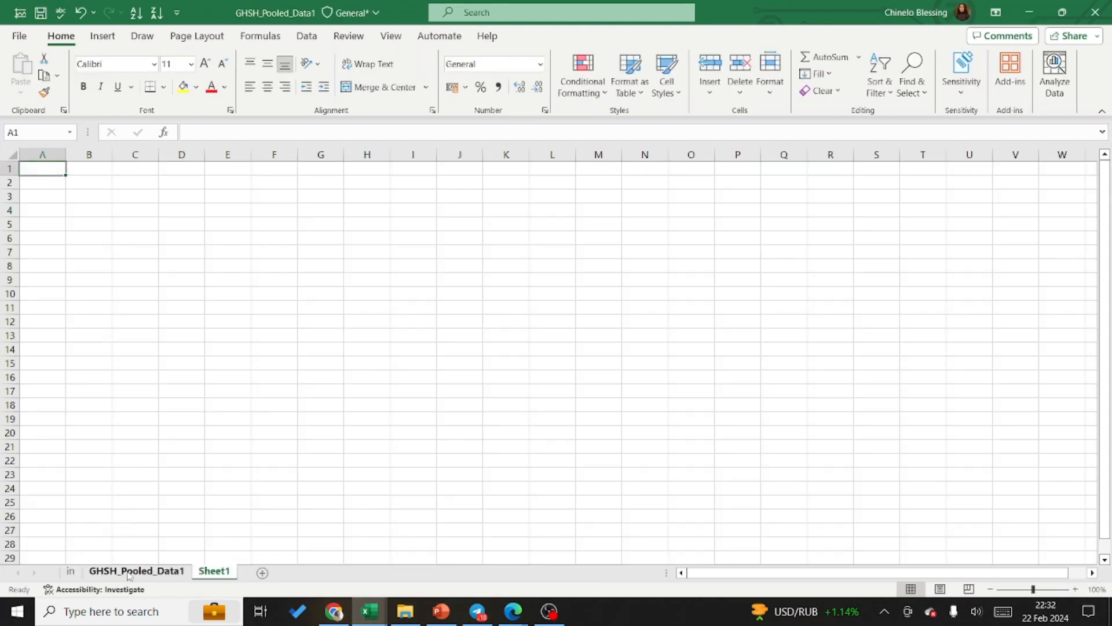
{"action": "left_click", "coordinate": [114, 562]}
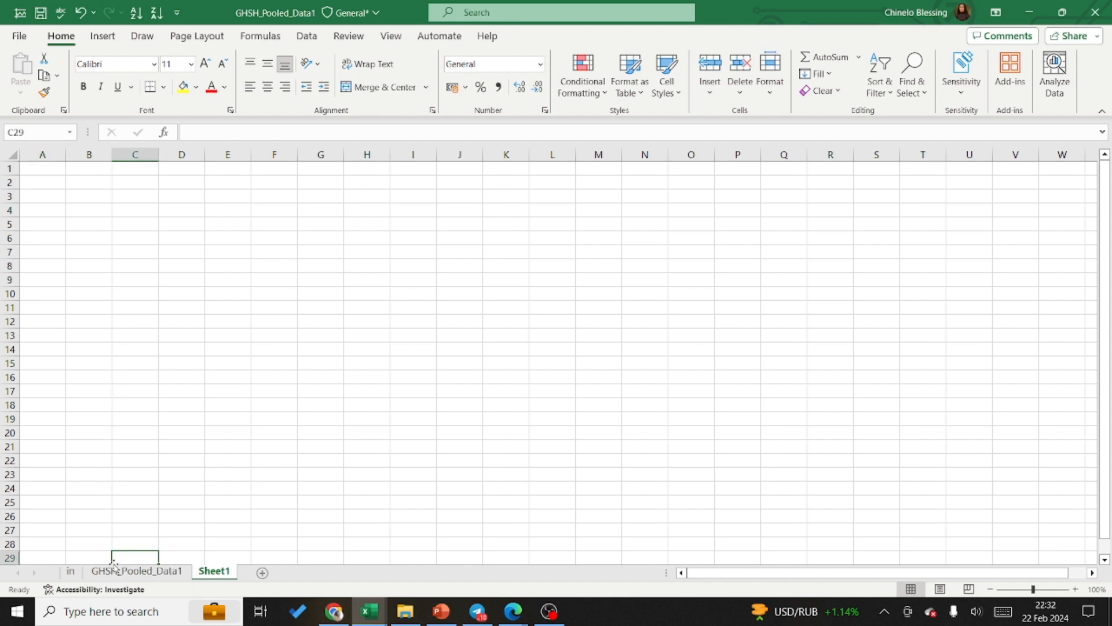
{"action": "left_click", "coordinate": [115, 571]}
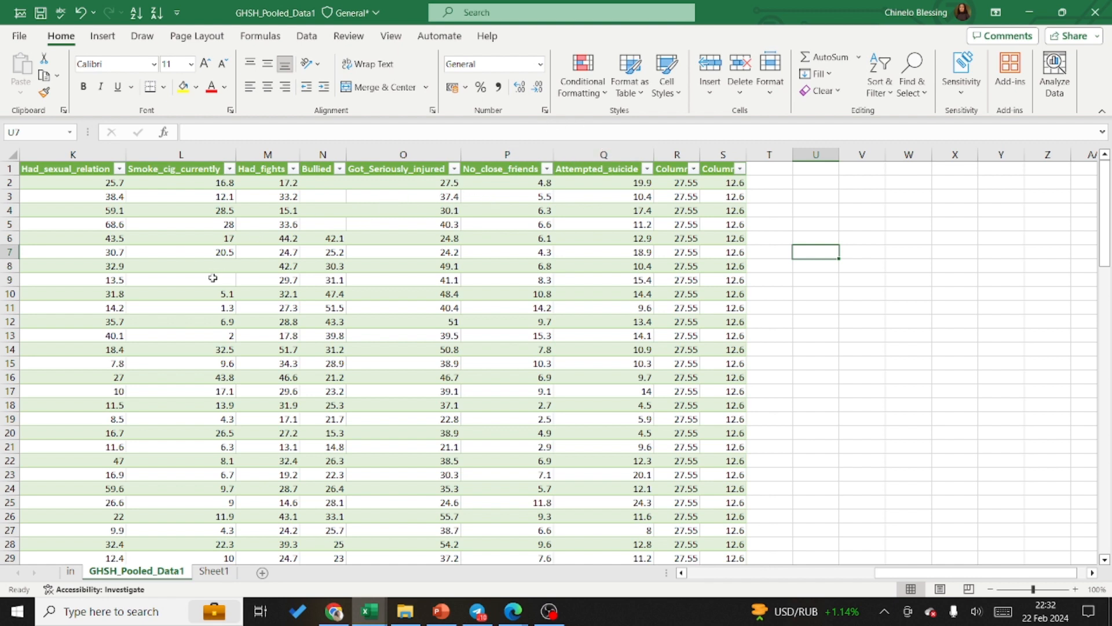
{"action": "left_click", "coordinate": [331, 149]}
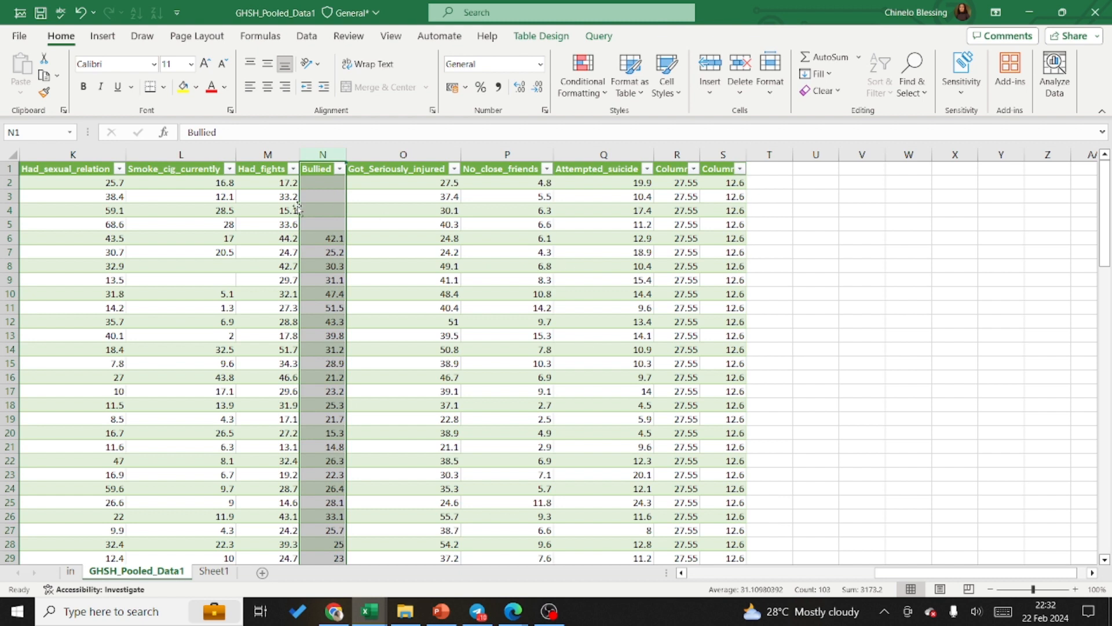
Step: Switch to the Google Meet window and review the full list of meeting contributors, closing the list when done
{"action": "left_click", "coordinate": [506, 615]}
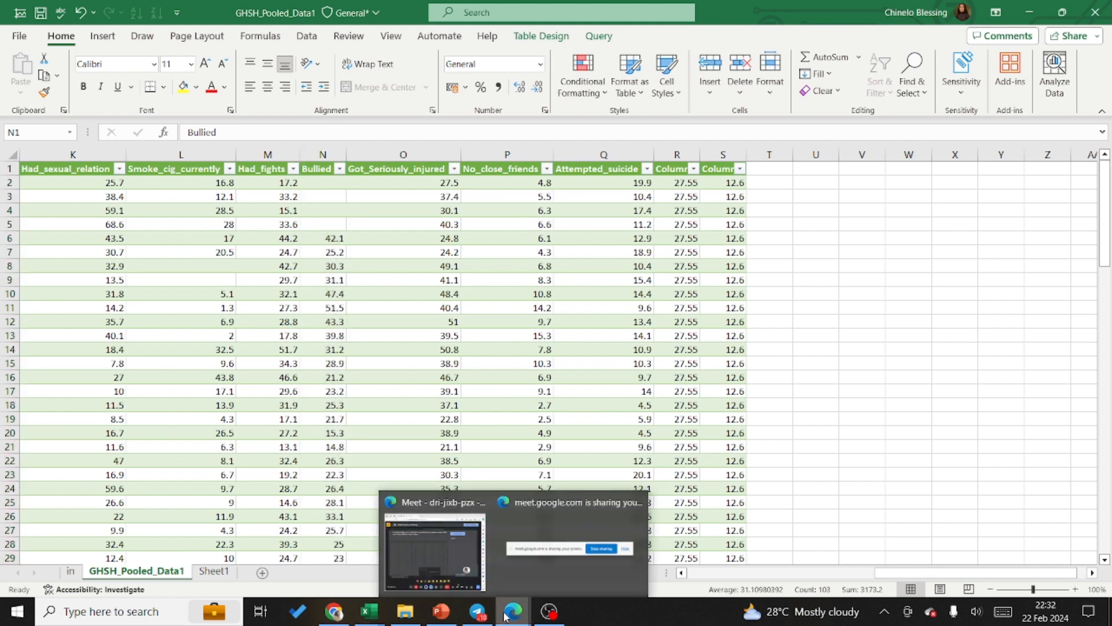
{"action": "mouse_move", "coordinate": [490, 558]}
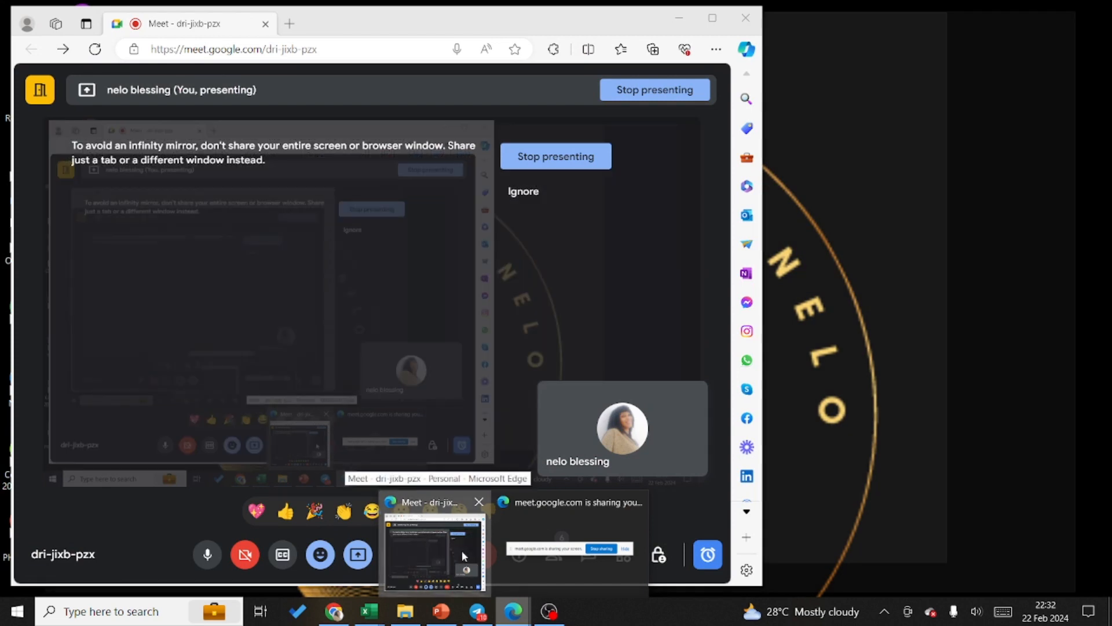
{"action": "left_click", "coordinate": [461, 550]}
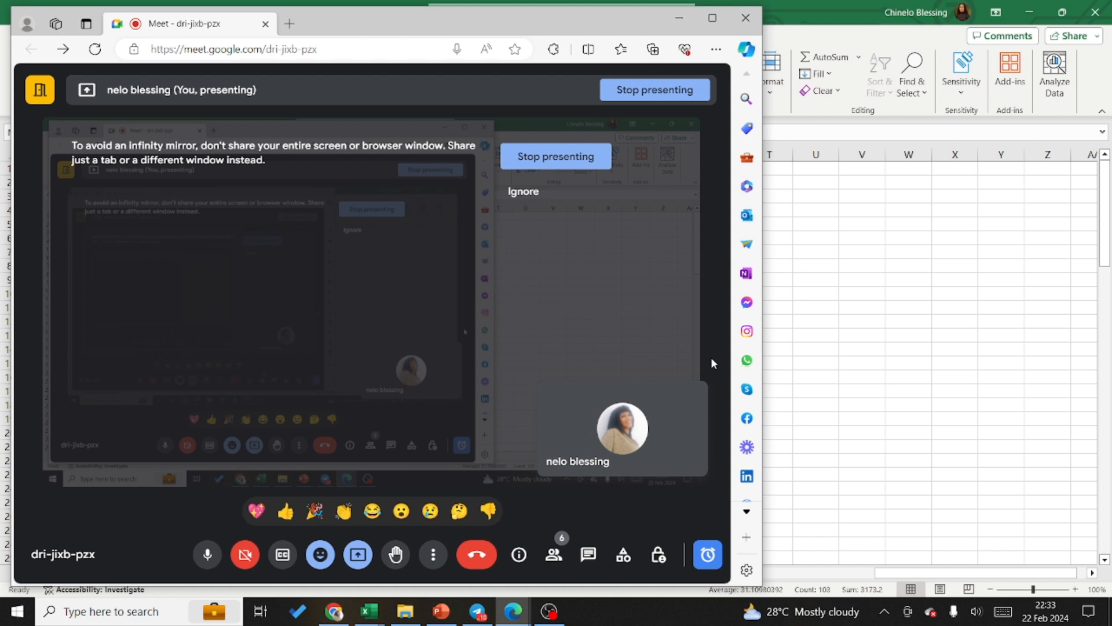
{"action": "left_click", "coordinate": [554, 559]}
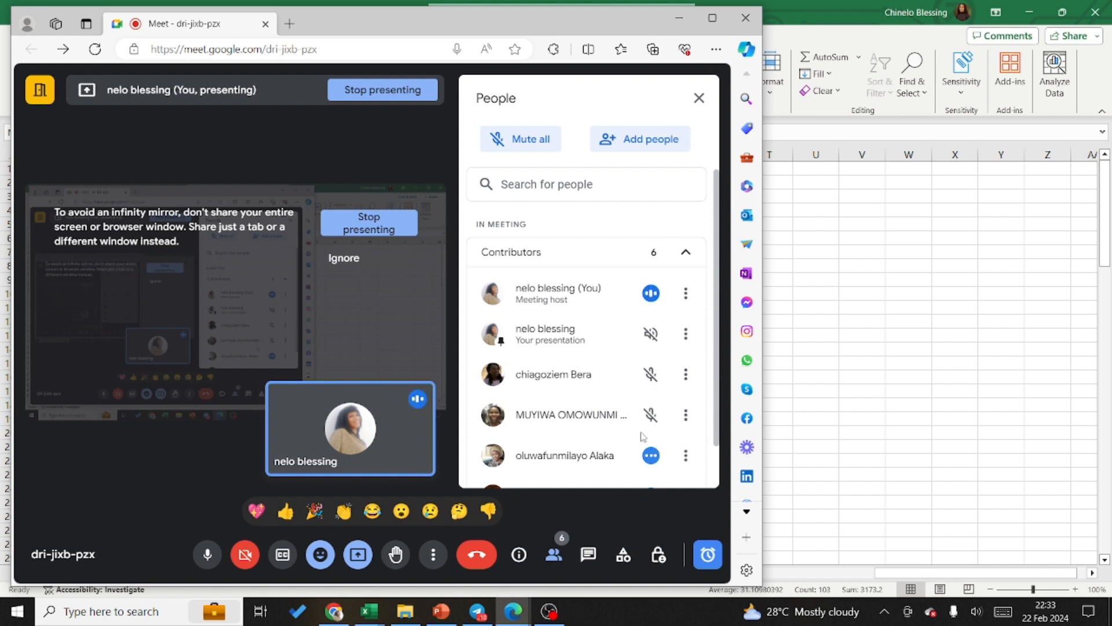
{"action": "left_click_drag", "start_coordinate": [717, 430], "coordinate": [718, 564]}
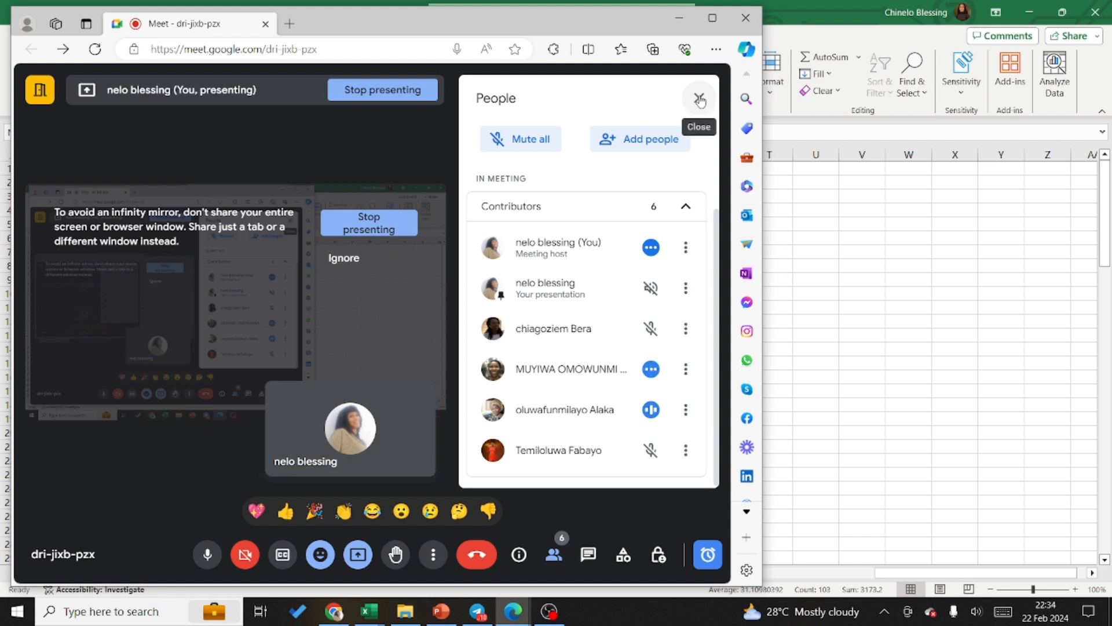
{"action": "left_click", "coordinate": [700, 100]}
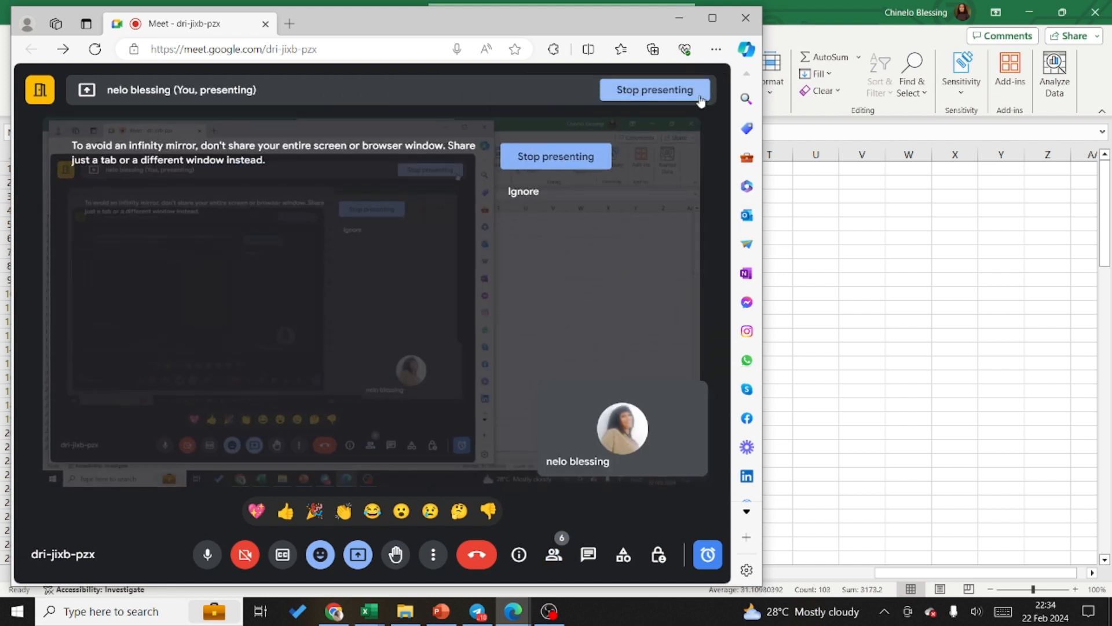
{"action": "left_click", "coordinate": [549, 612]}
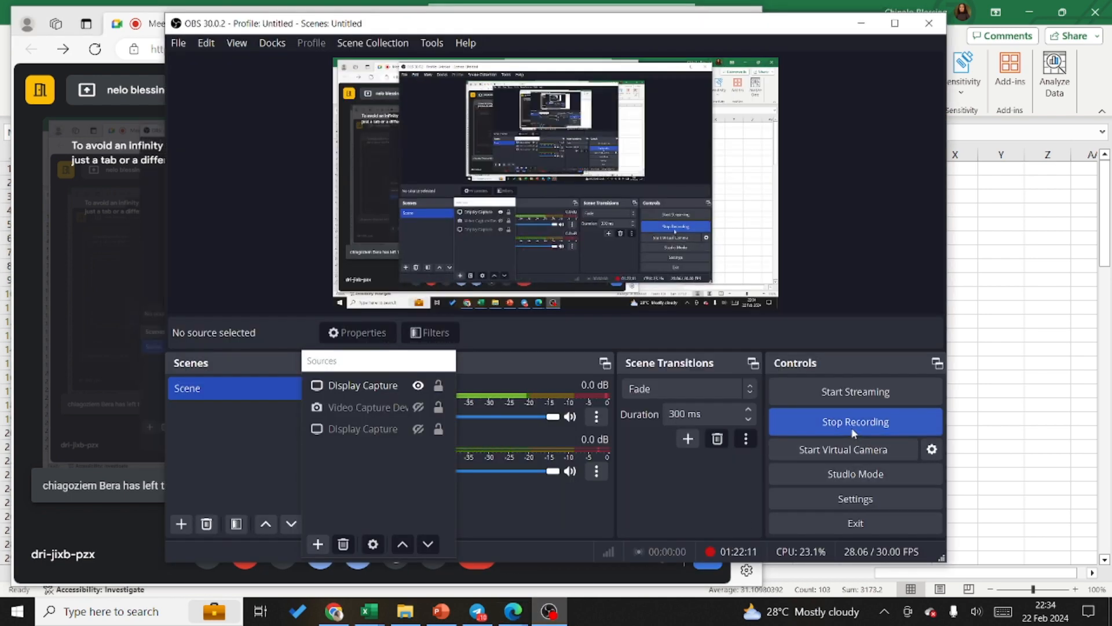